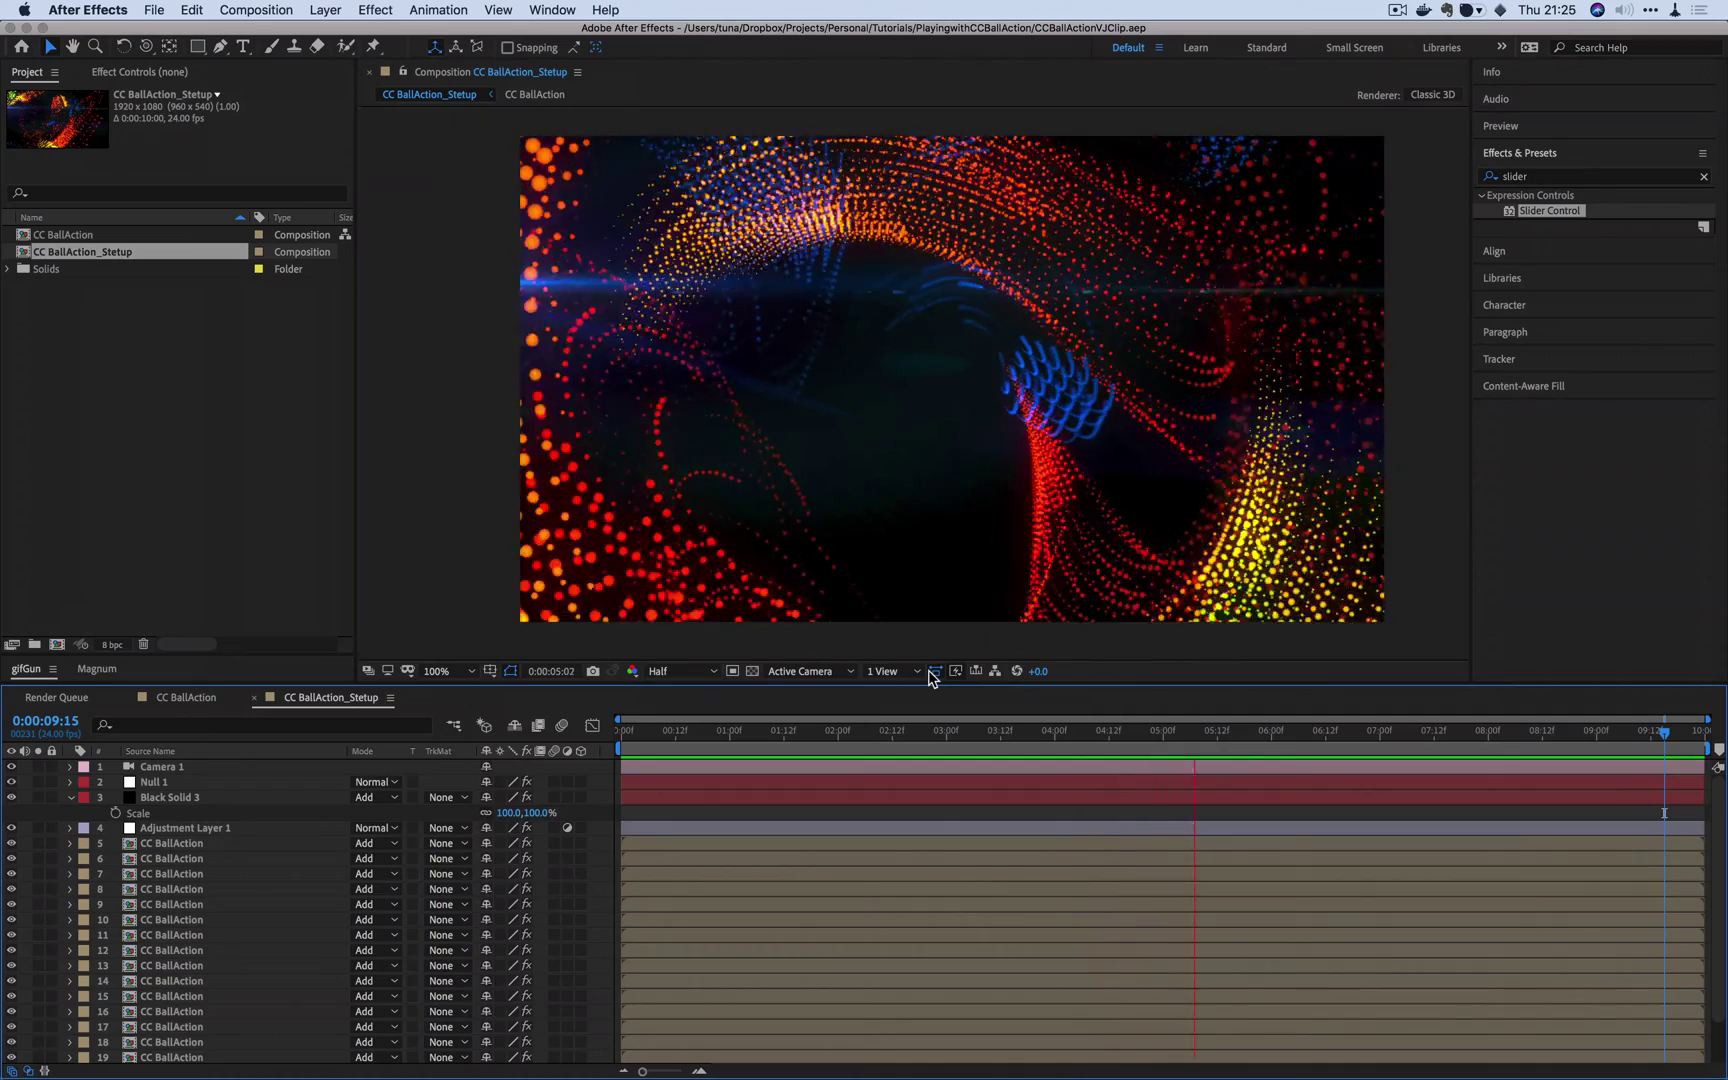
Step: Start a new project and create a composition named 'Base' (1920×1080, 24 fps, 10 s)
key("alt+super+n")
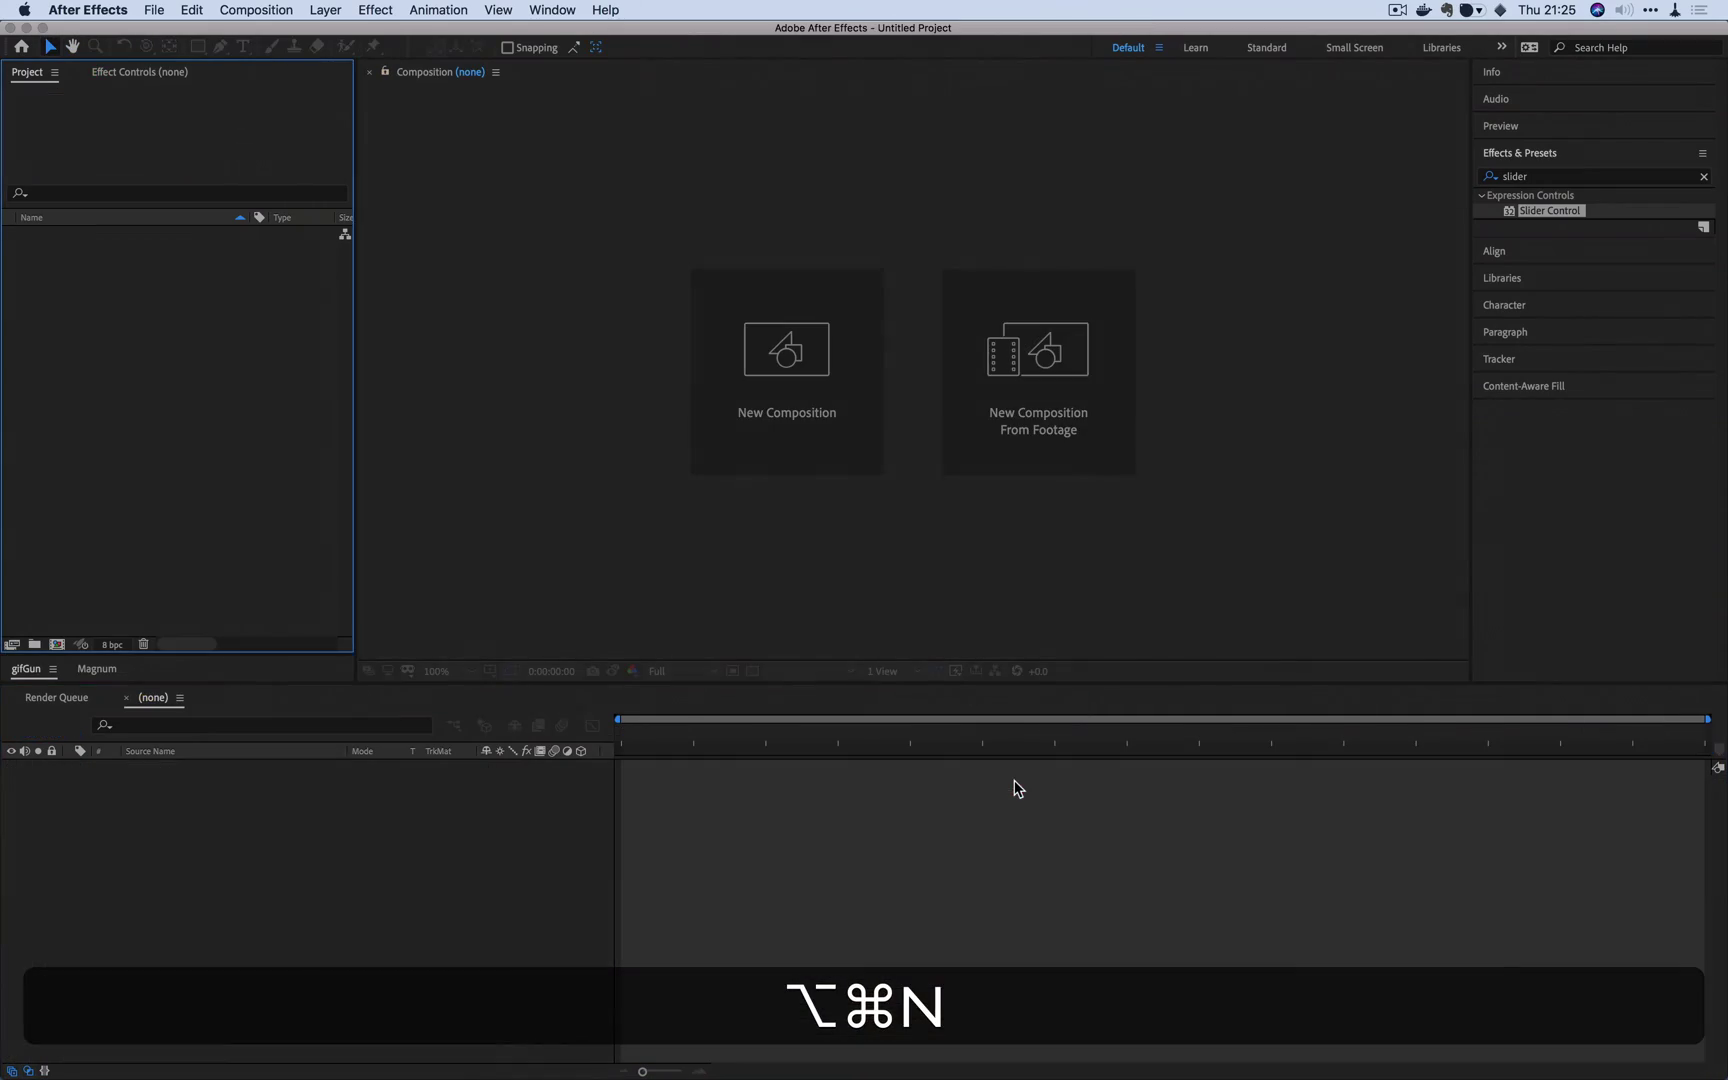
left_click(792, 352)
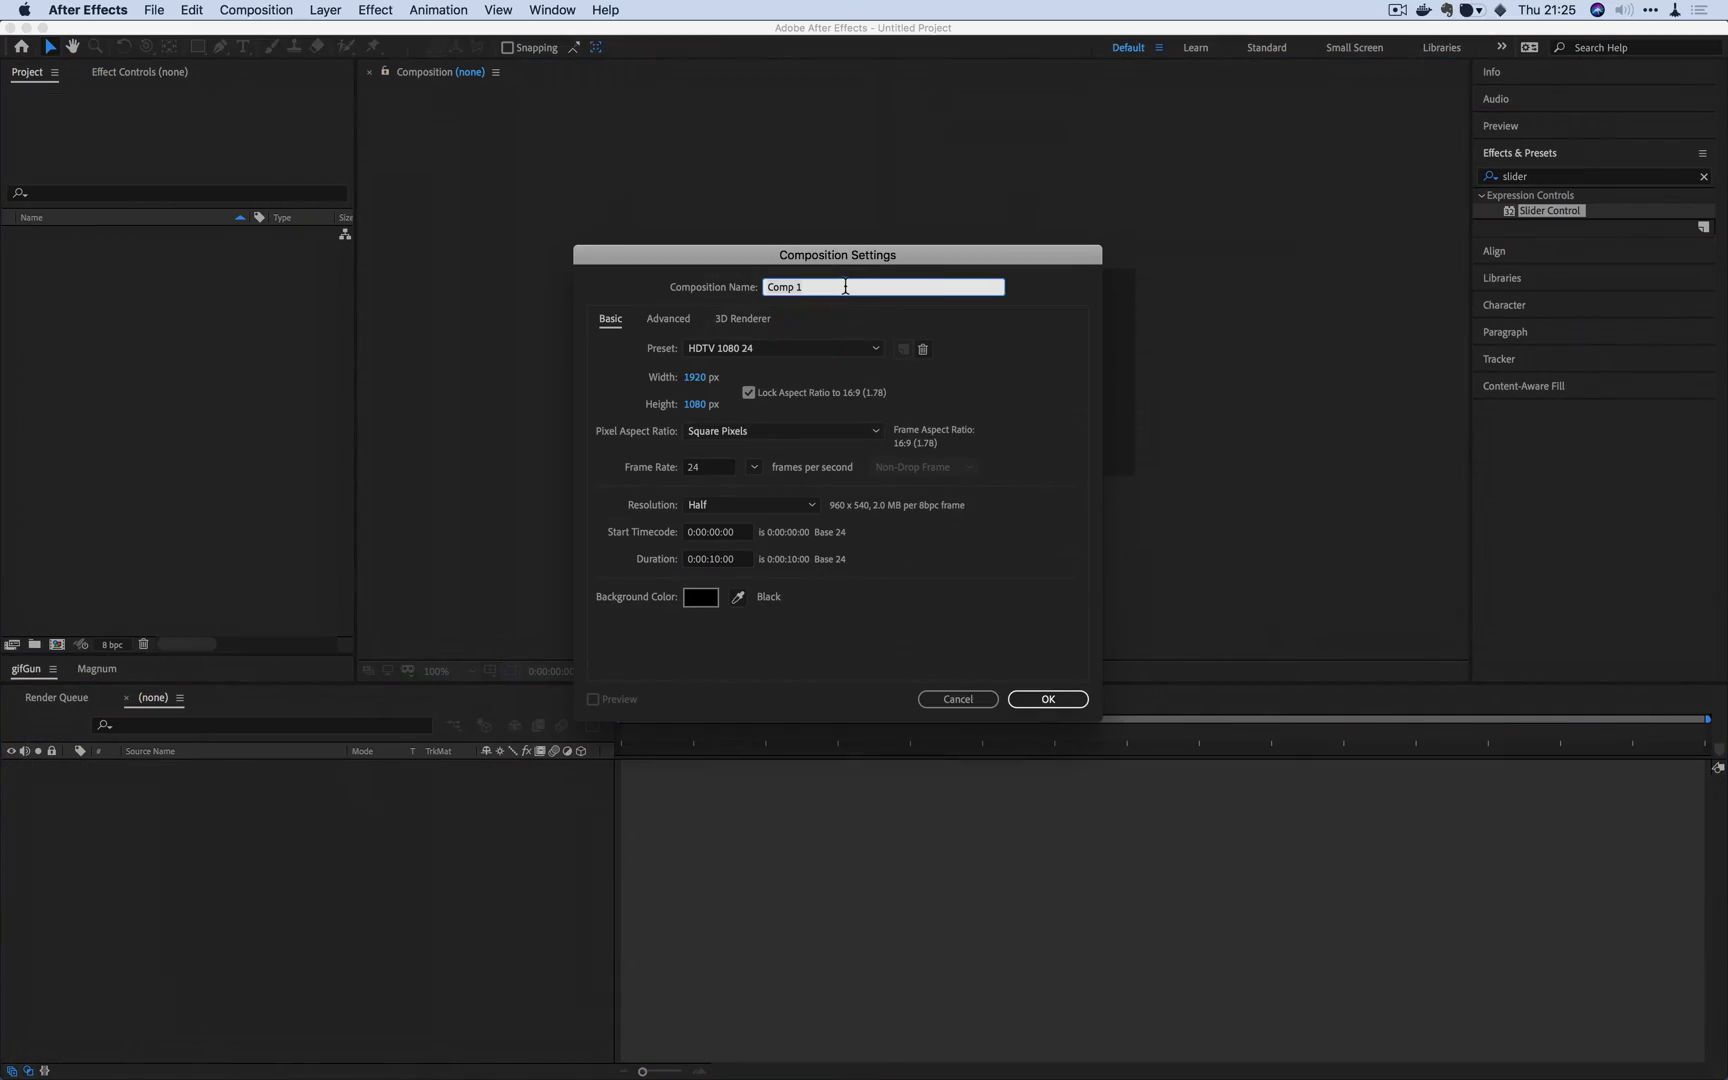
key("BackSpace")
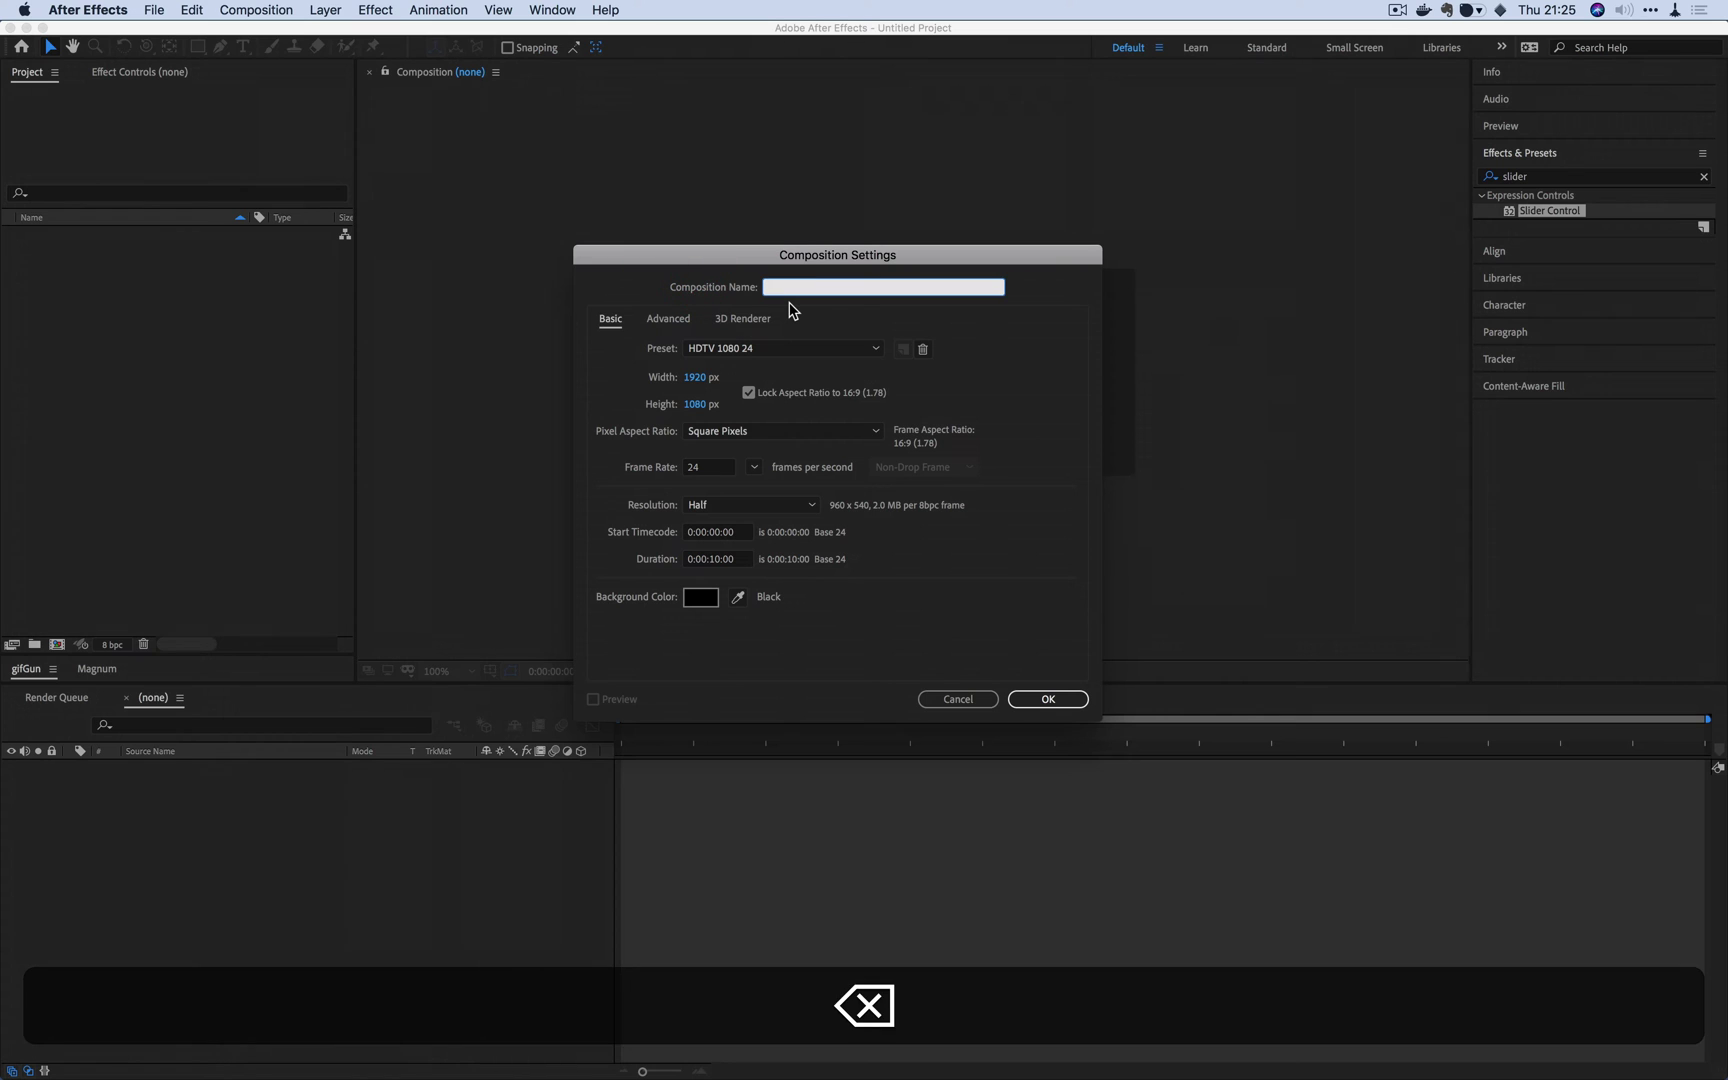
type("Base")
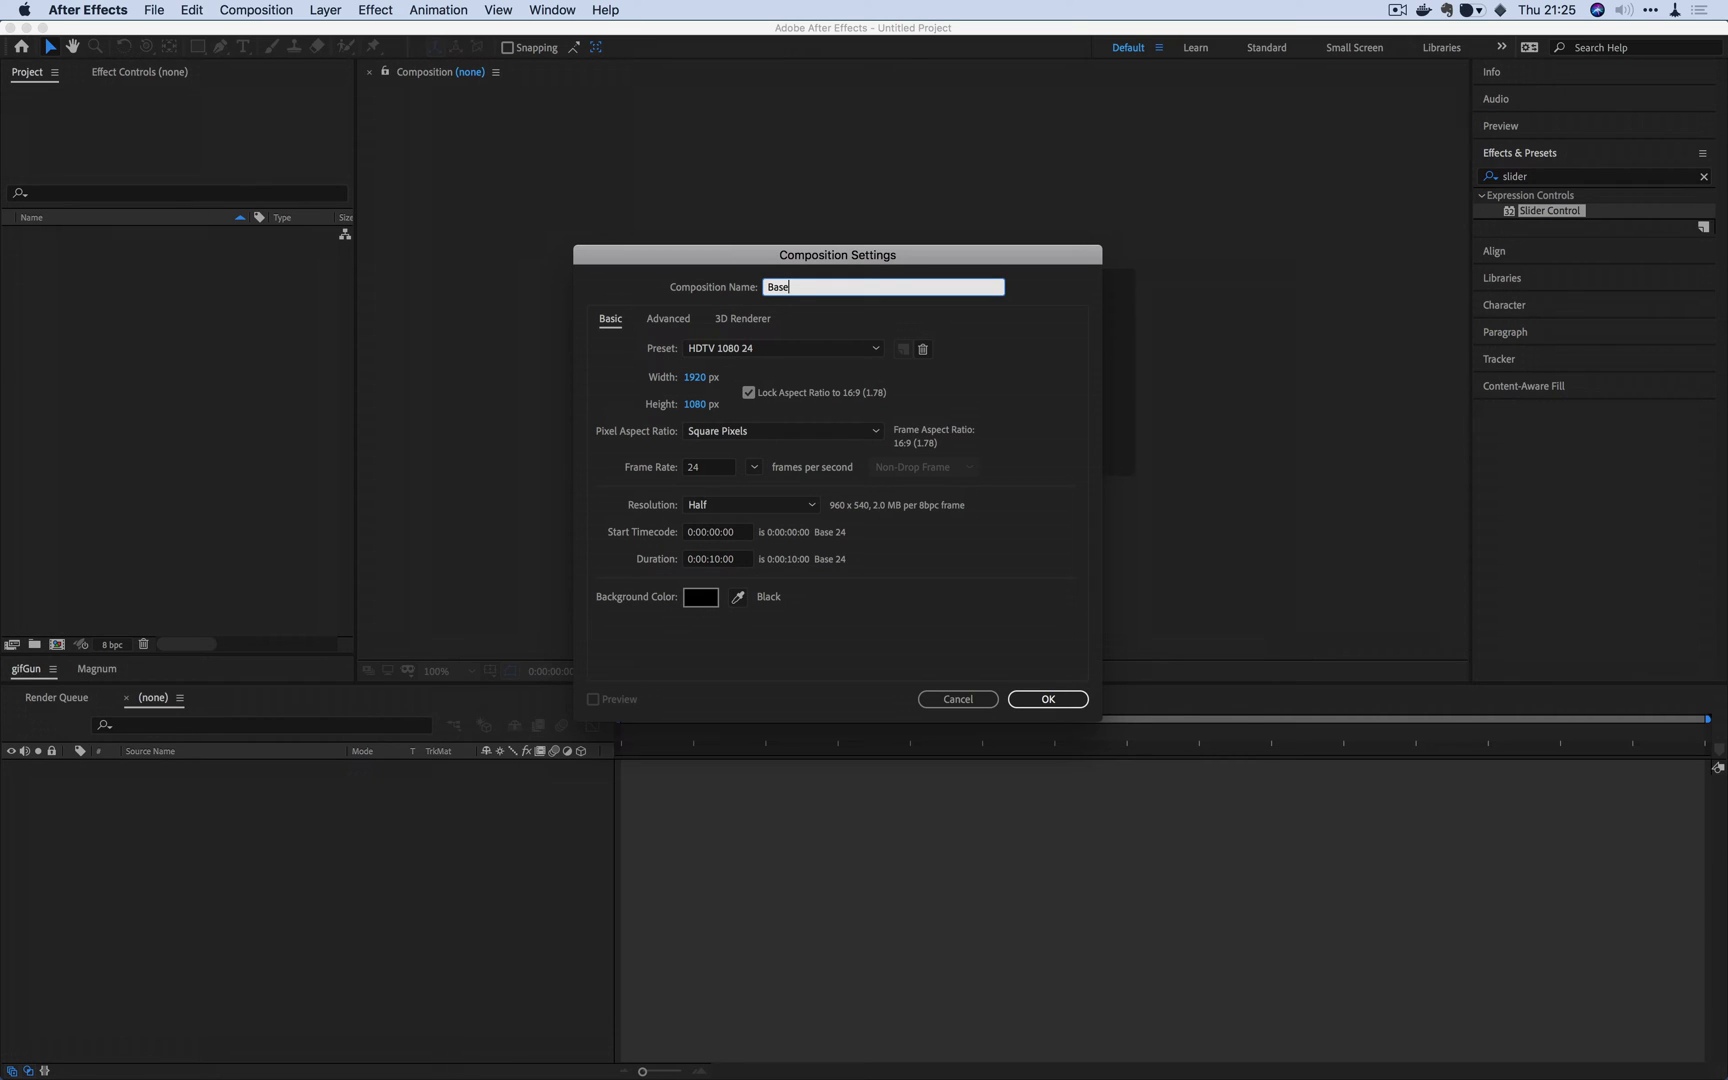
key("Return")
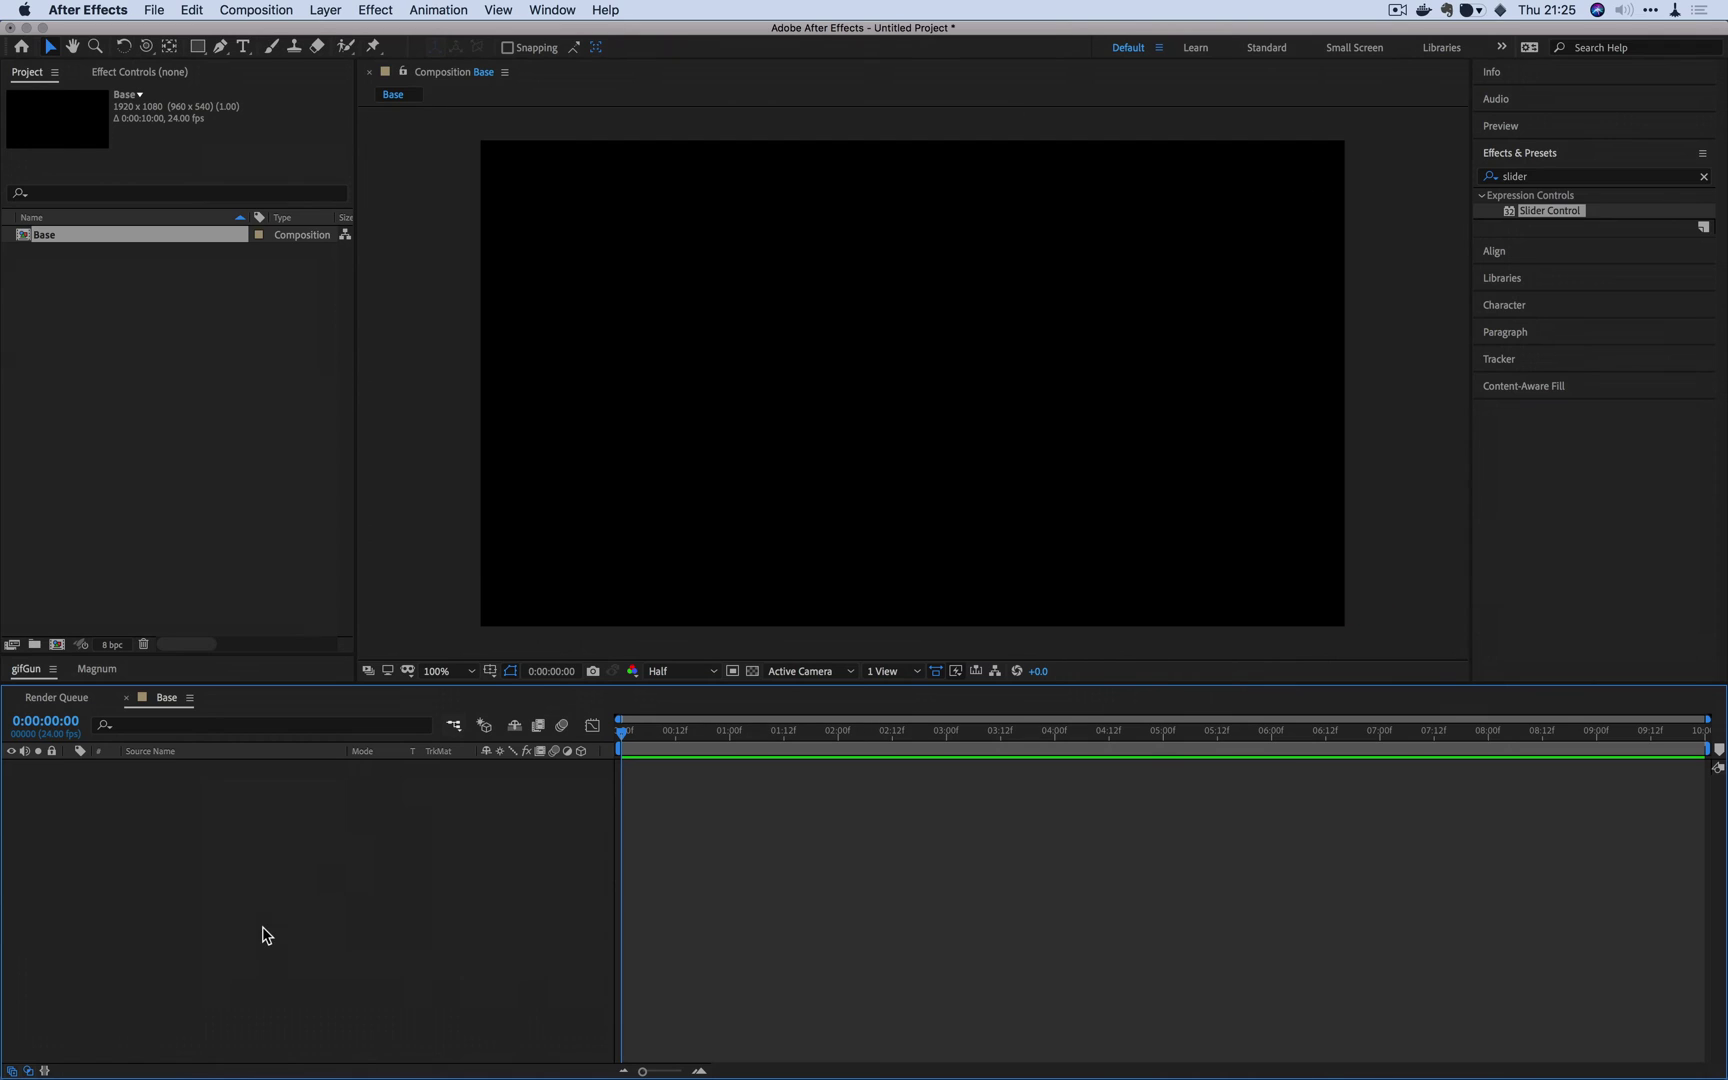
Step: Add a black solid layer and apply Fractal Noise to it
left_click(264, 927)
right_click(289, 877)
mouse_move(360, 883)
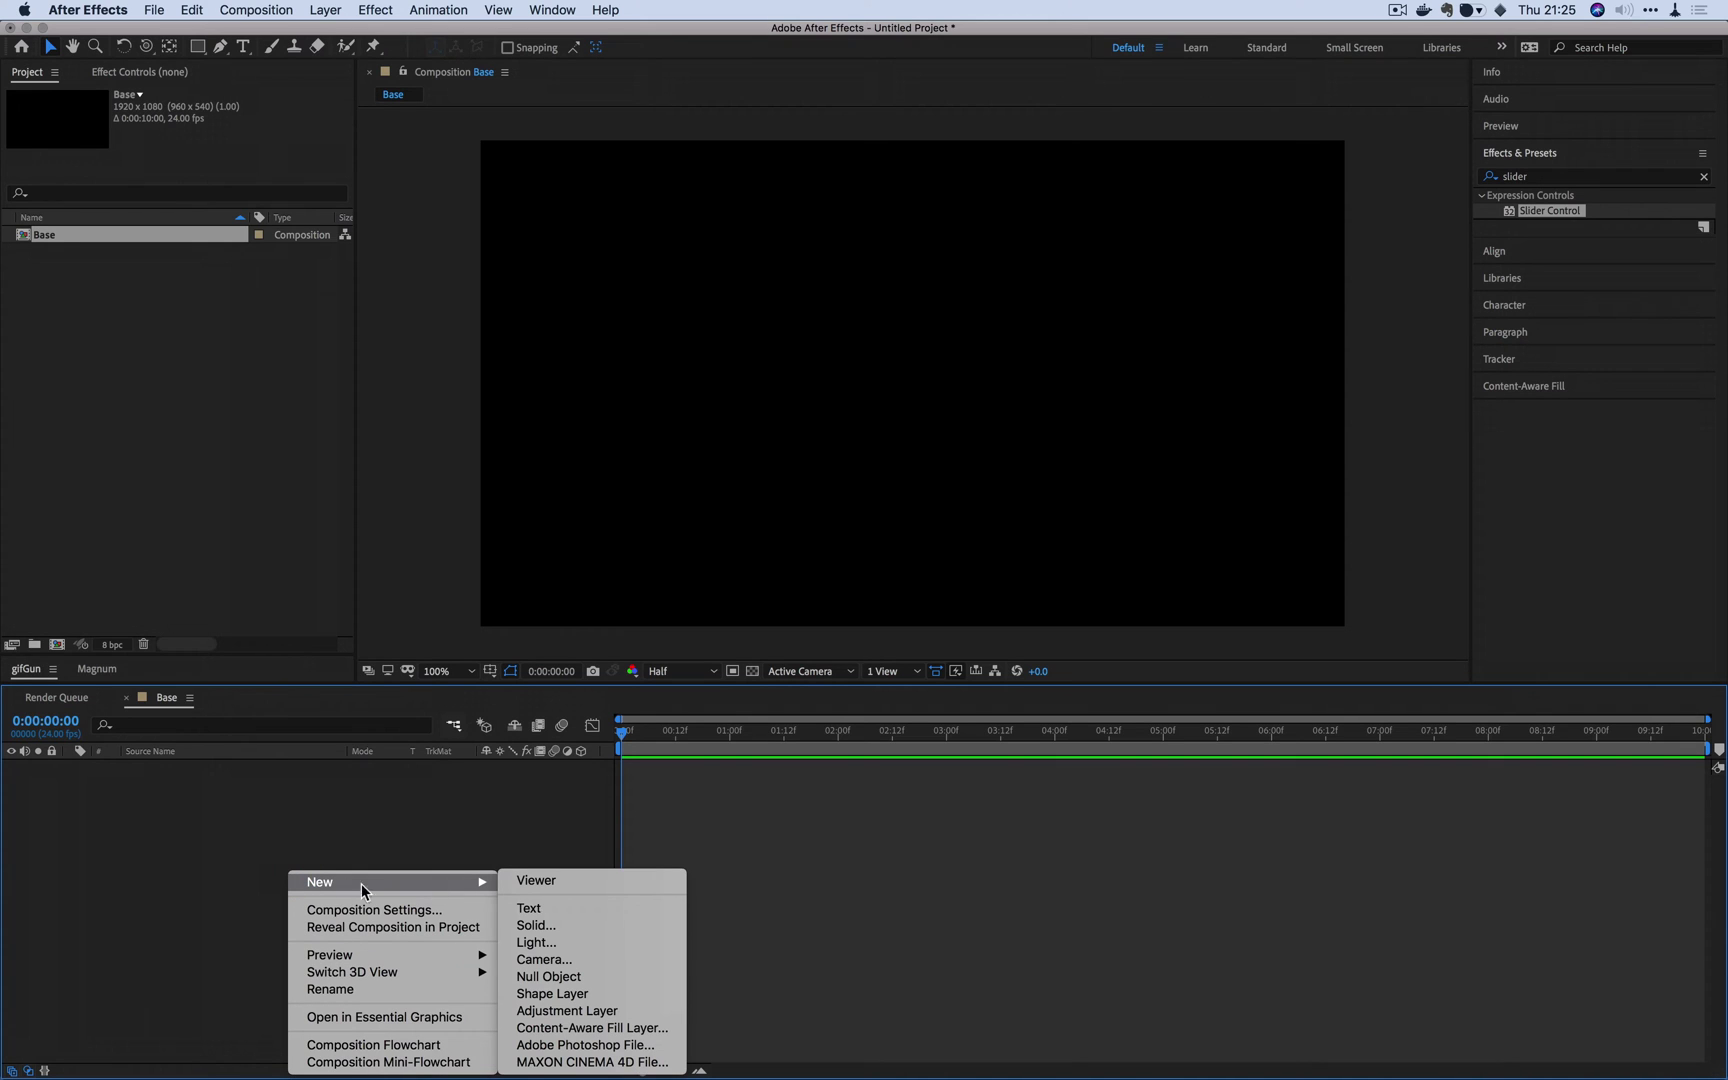
left_click(605, 927)
key("Return")
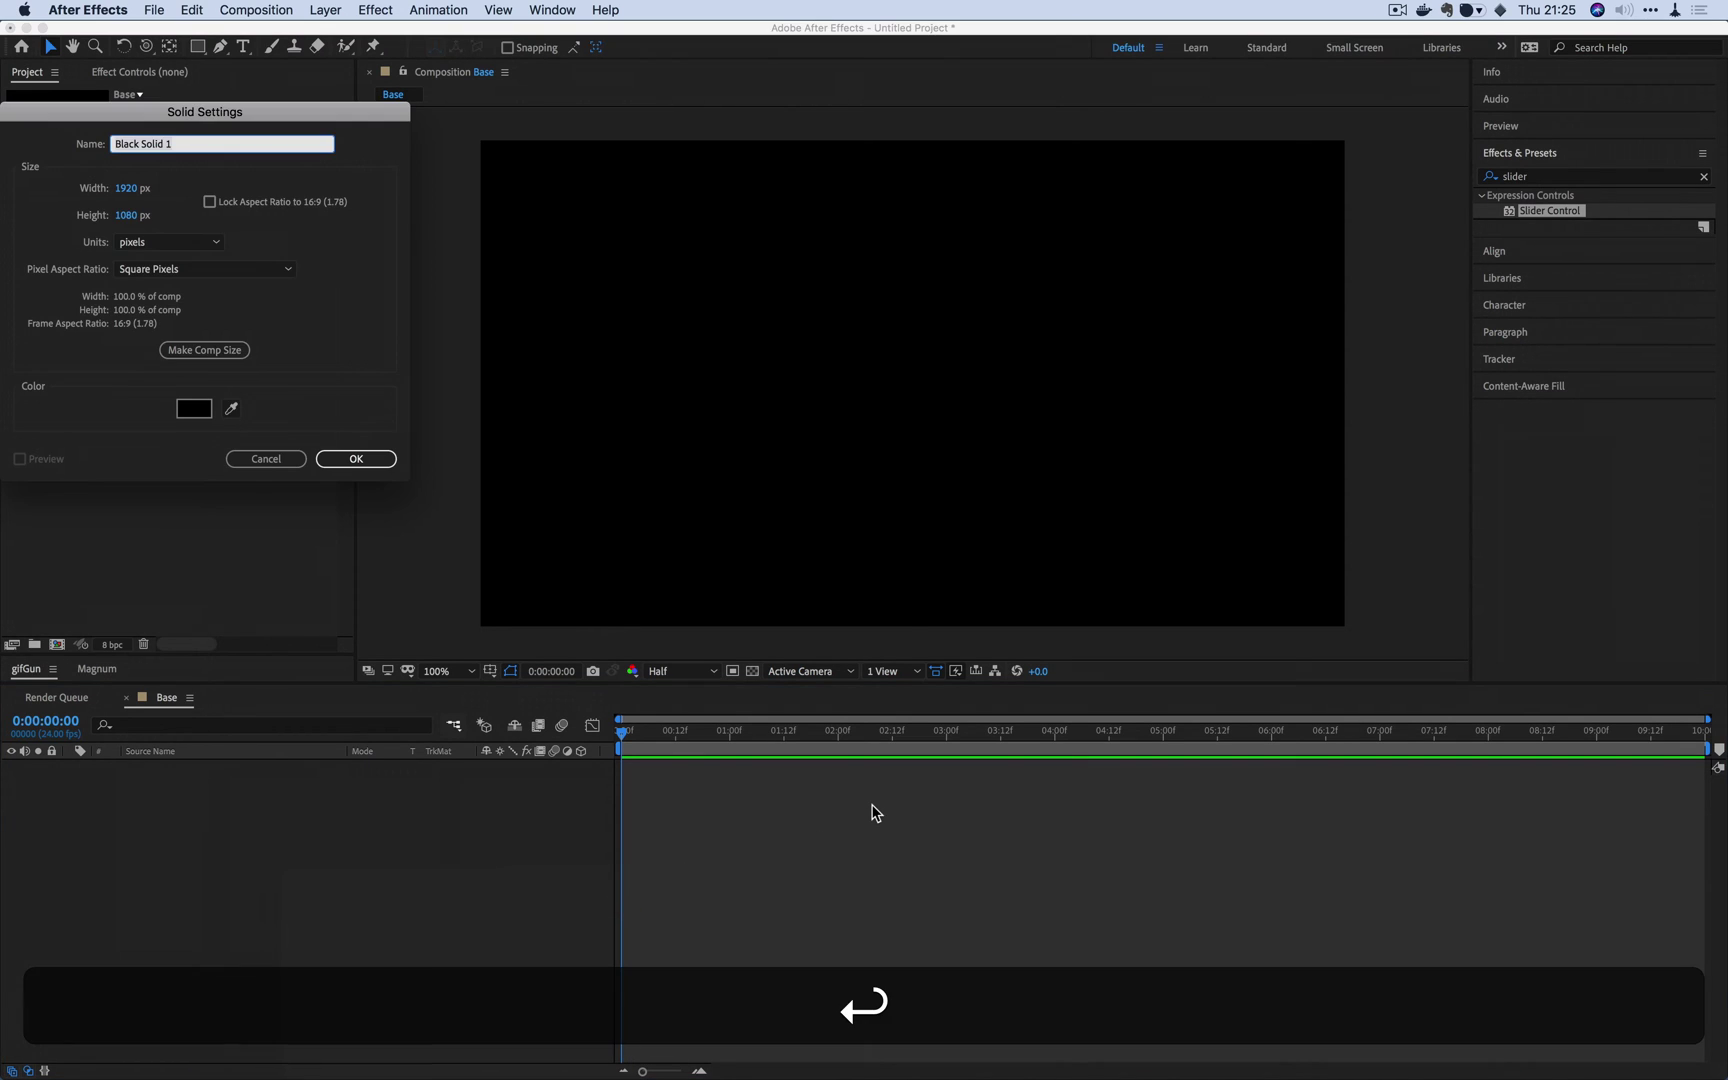
left_click(1510, 176)
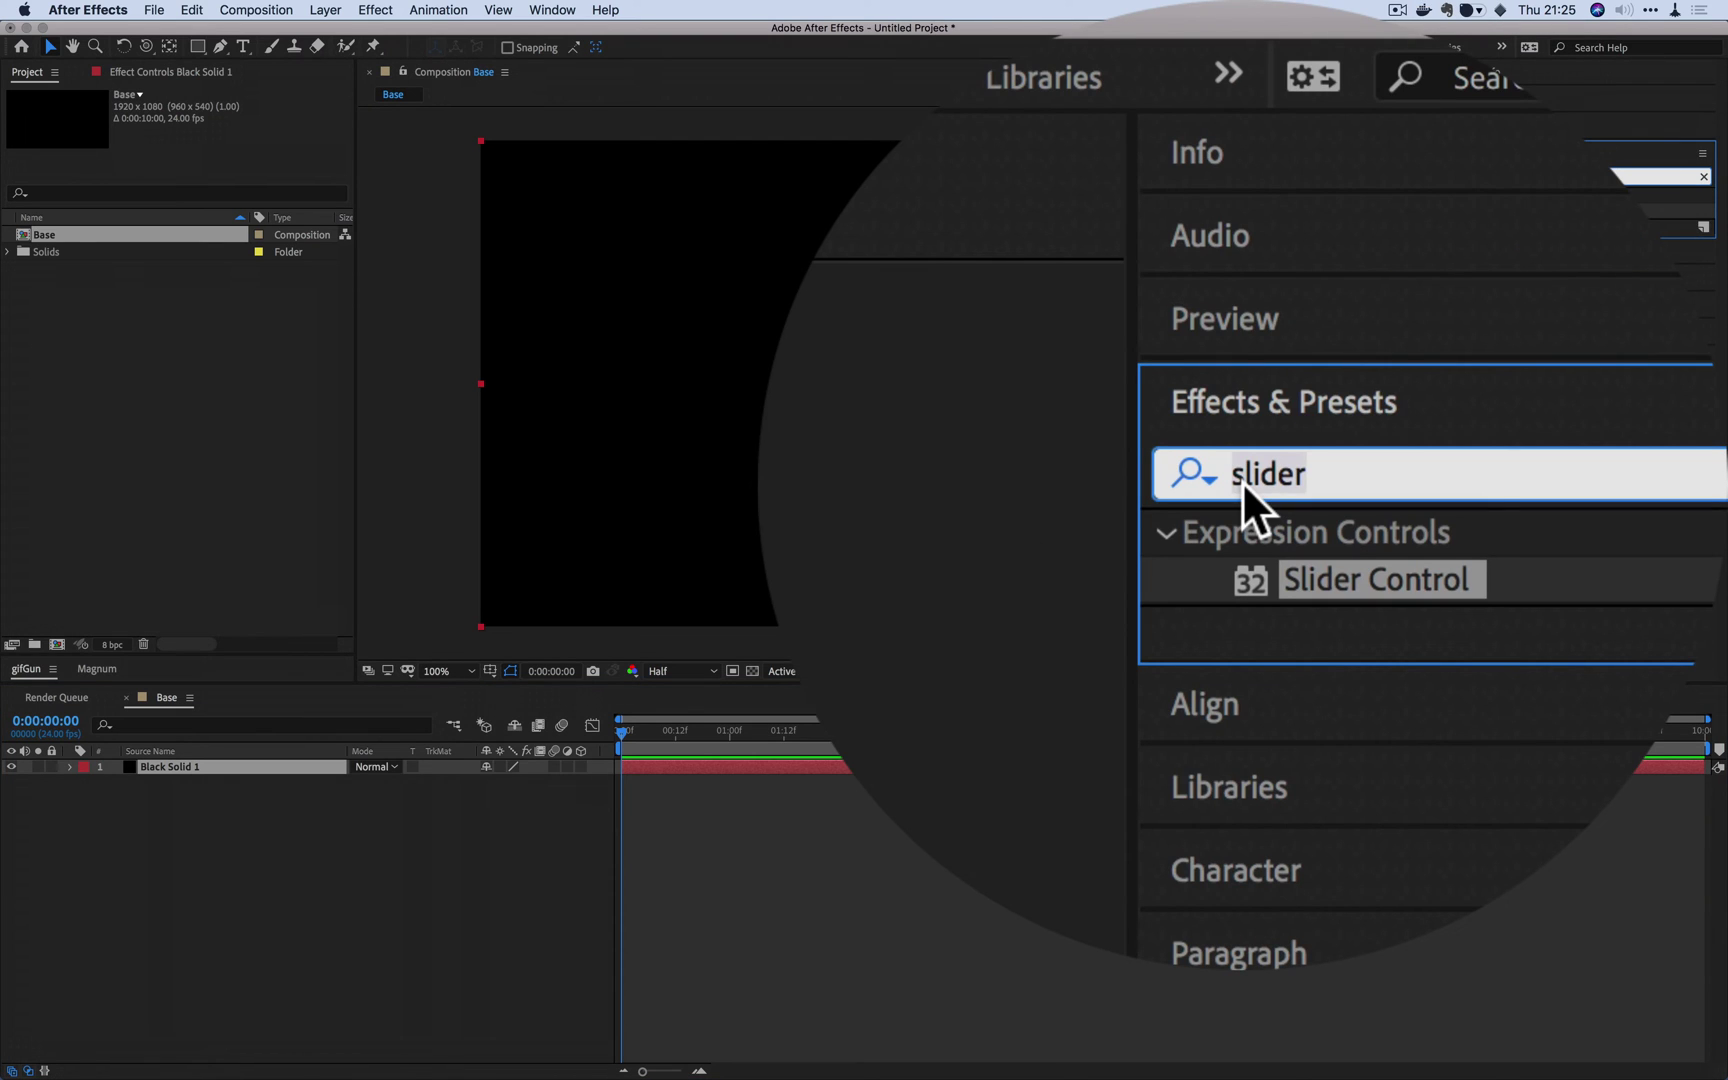
type("fractal")
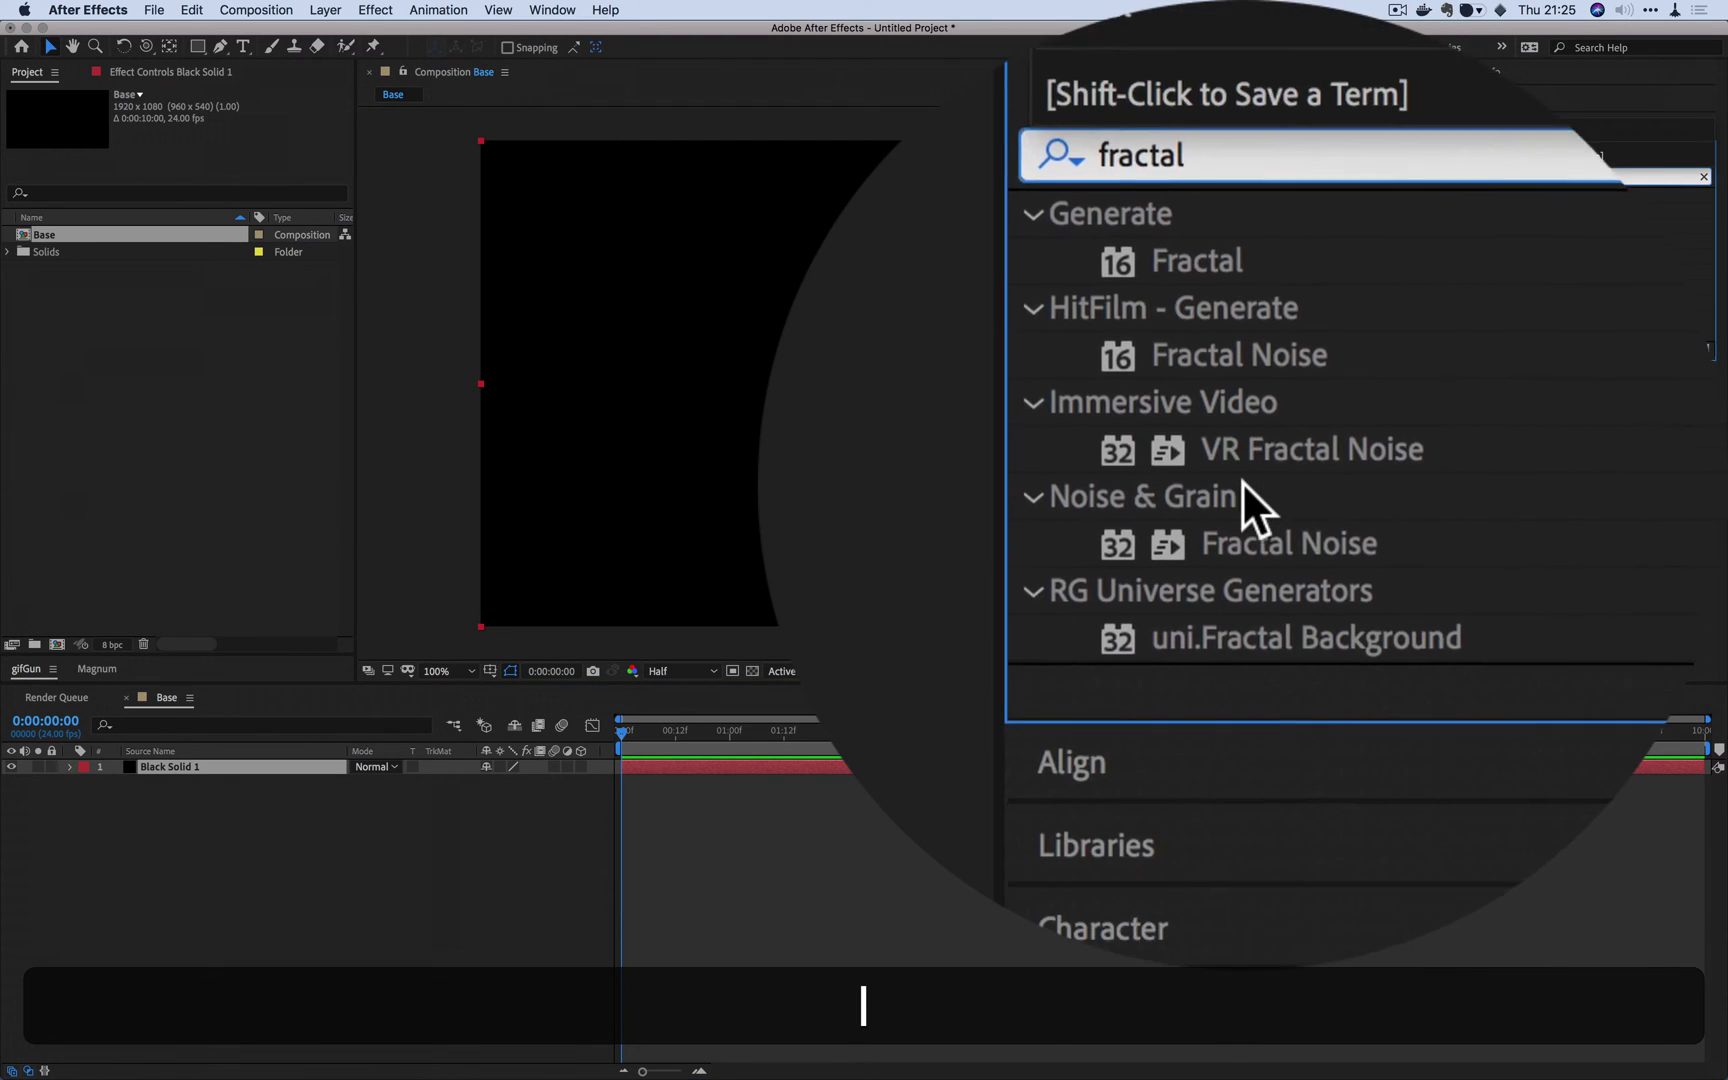
double_click(1550, 302)
Step: Set the noise to Block type, complexity 2, brightness -13, contrast 123, scale 703
left_click(230, 125)
left_click(180, 150)
left_click(222, 140)
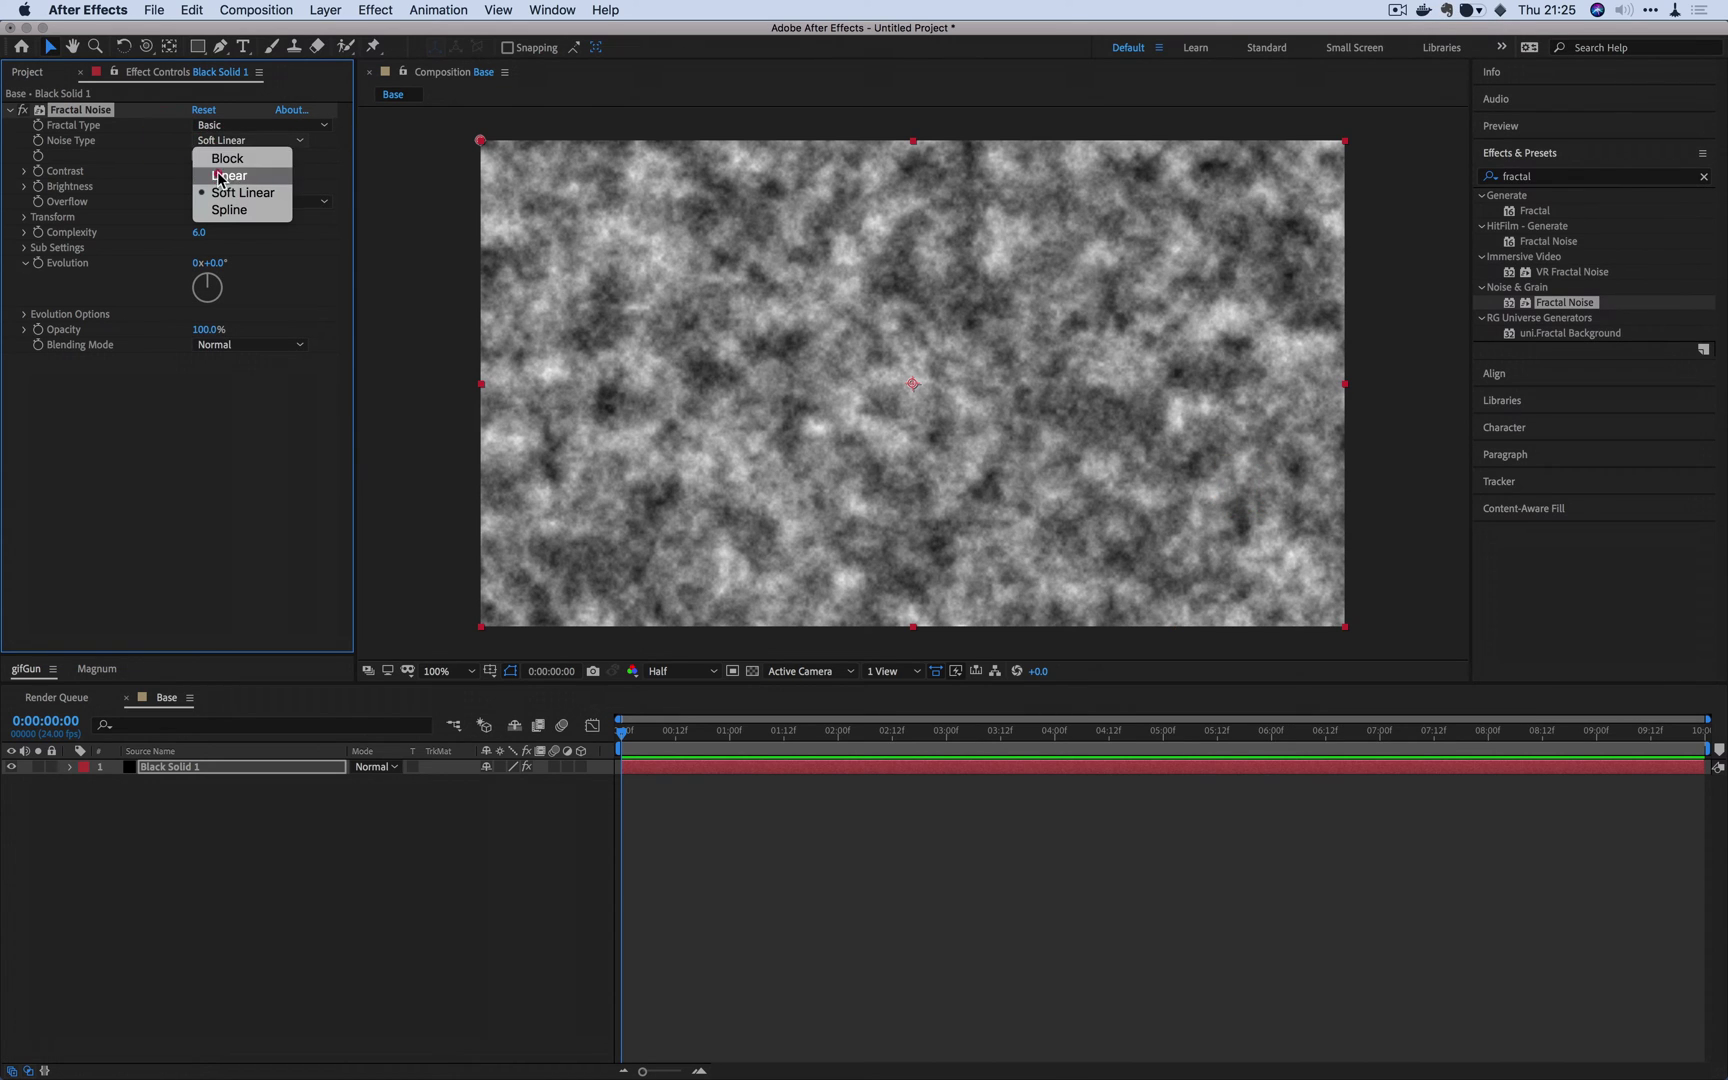
left_click(218, 158)
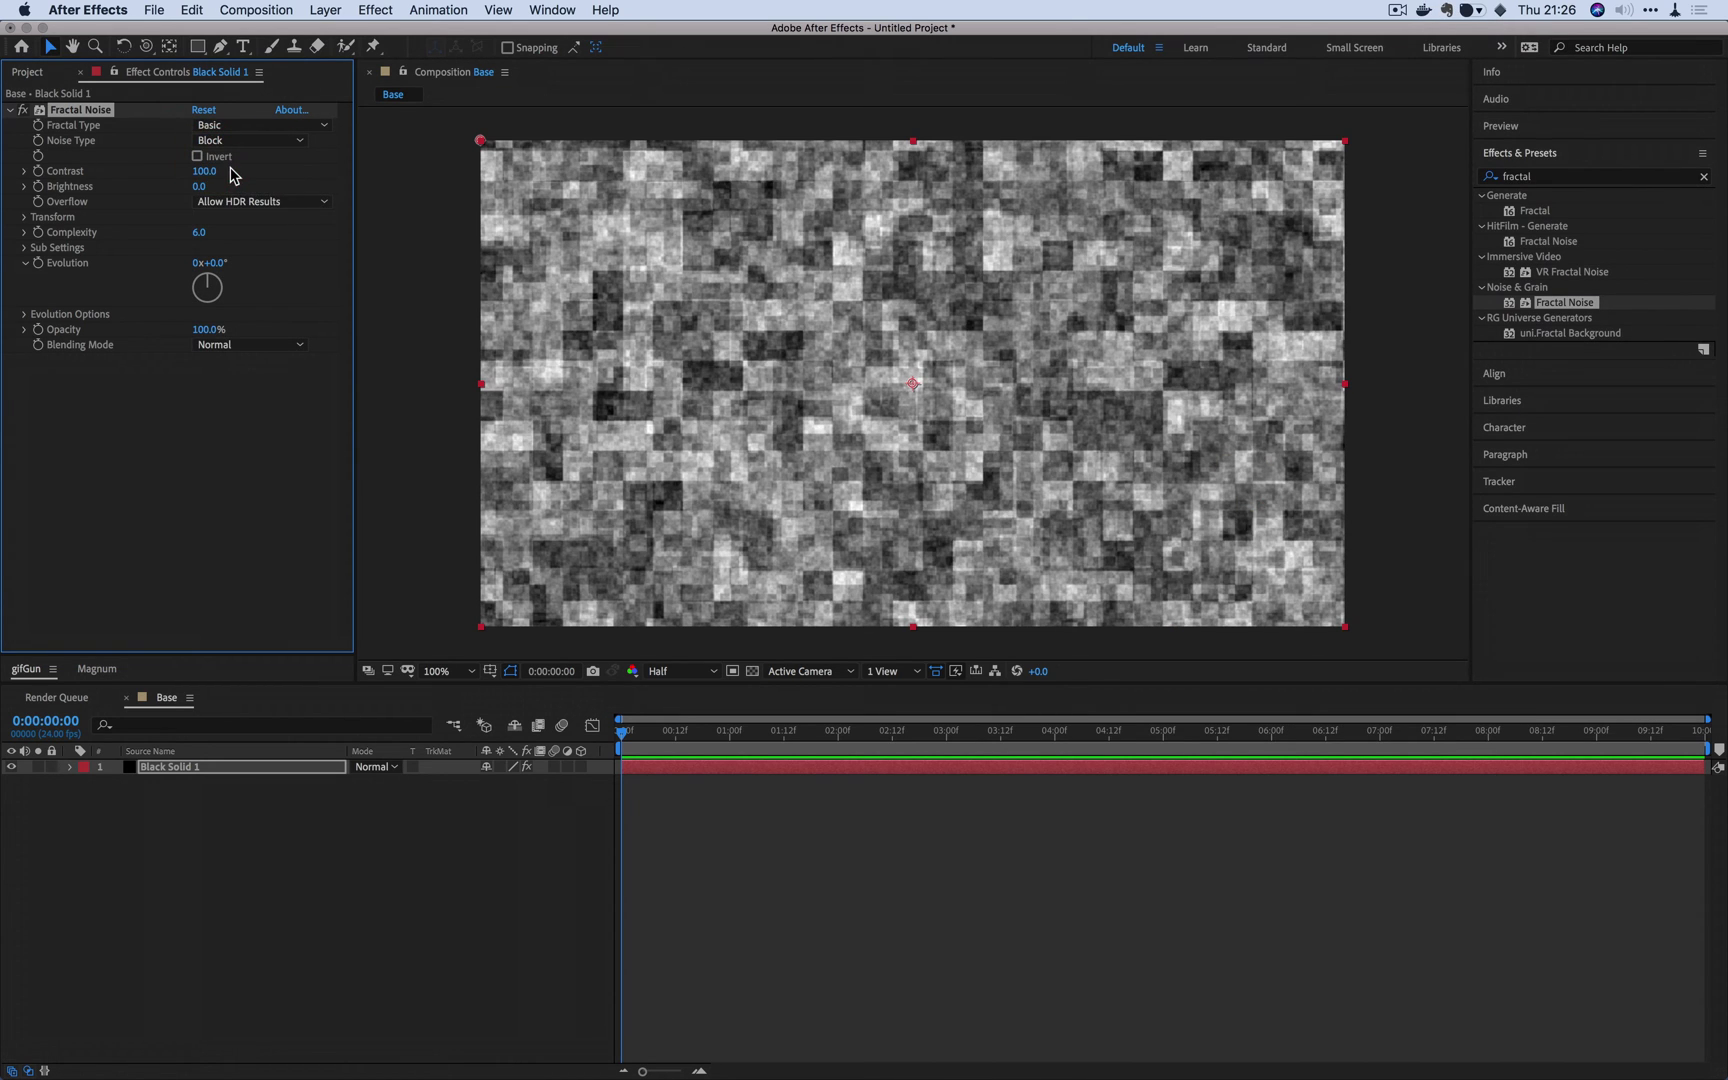
left_click(199, 232)
type("2")
left_click(274, 247)
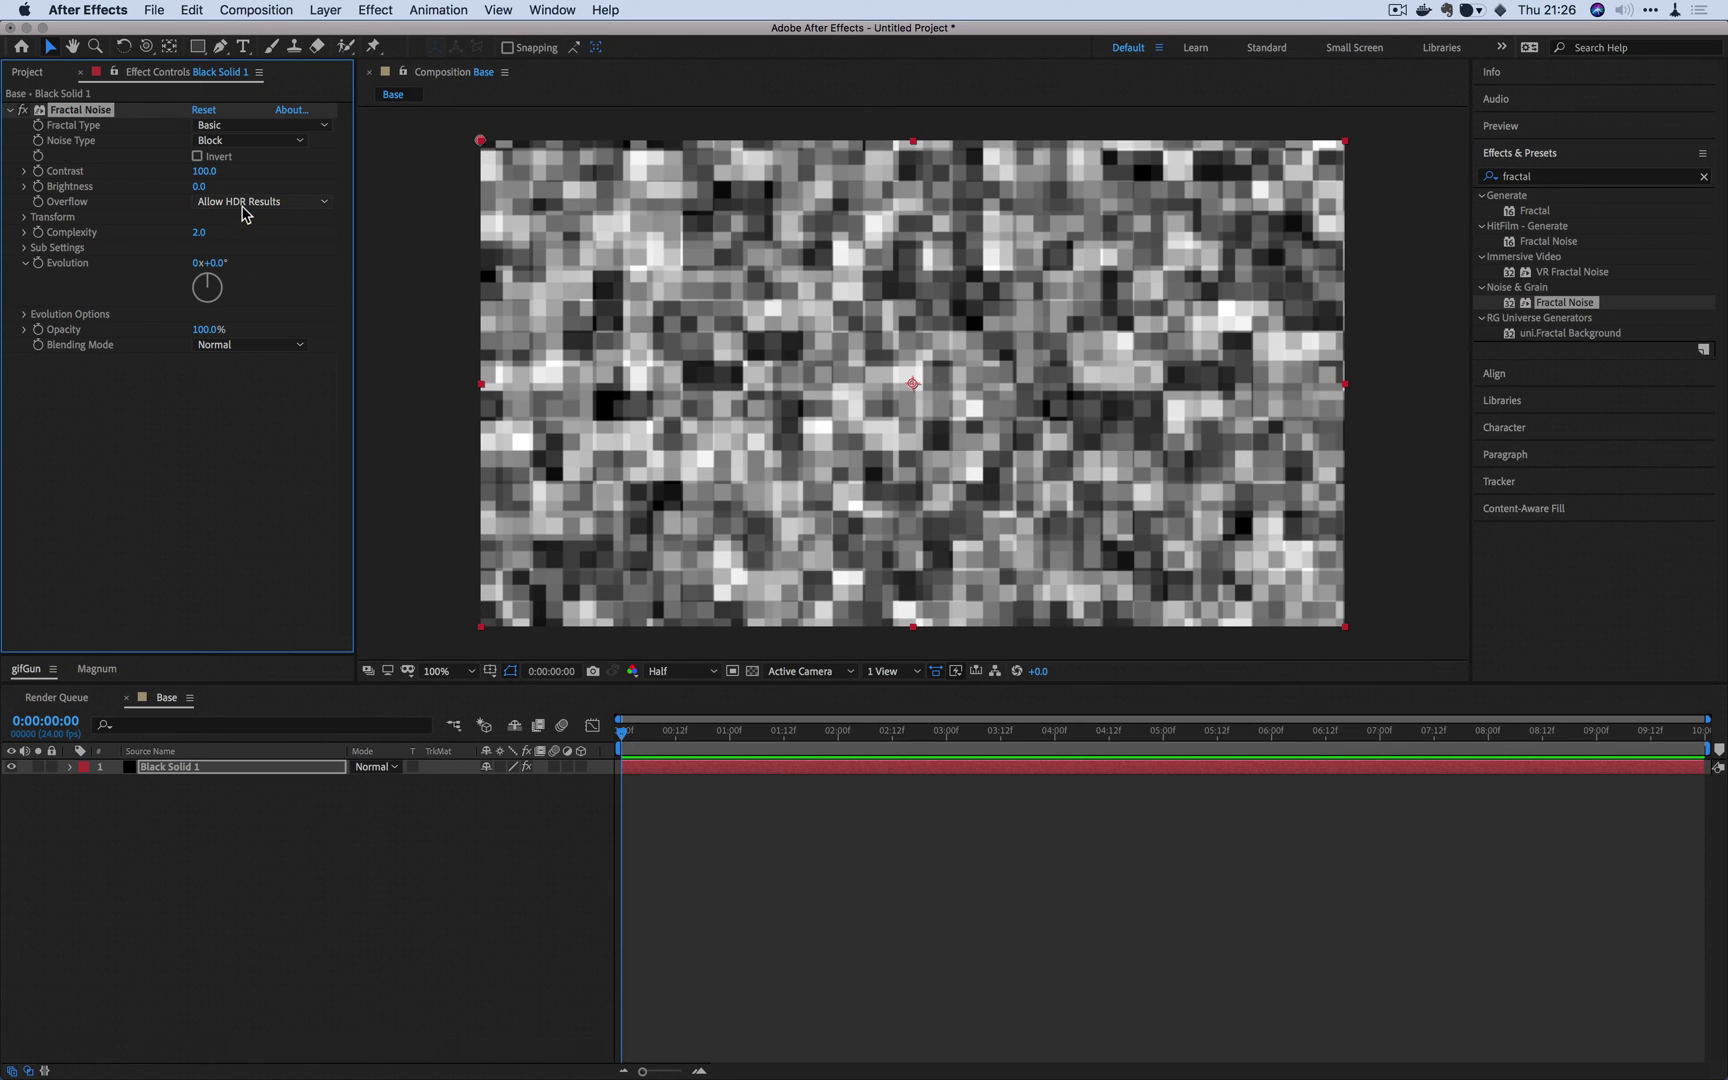
left_click_drag(201, 190, 235, 169)
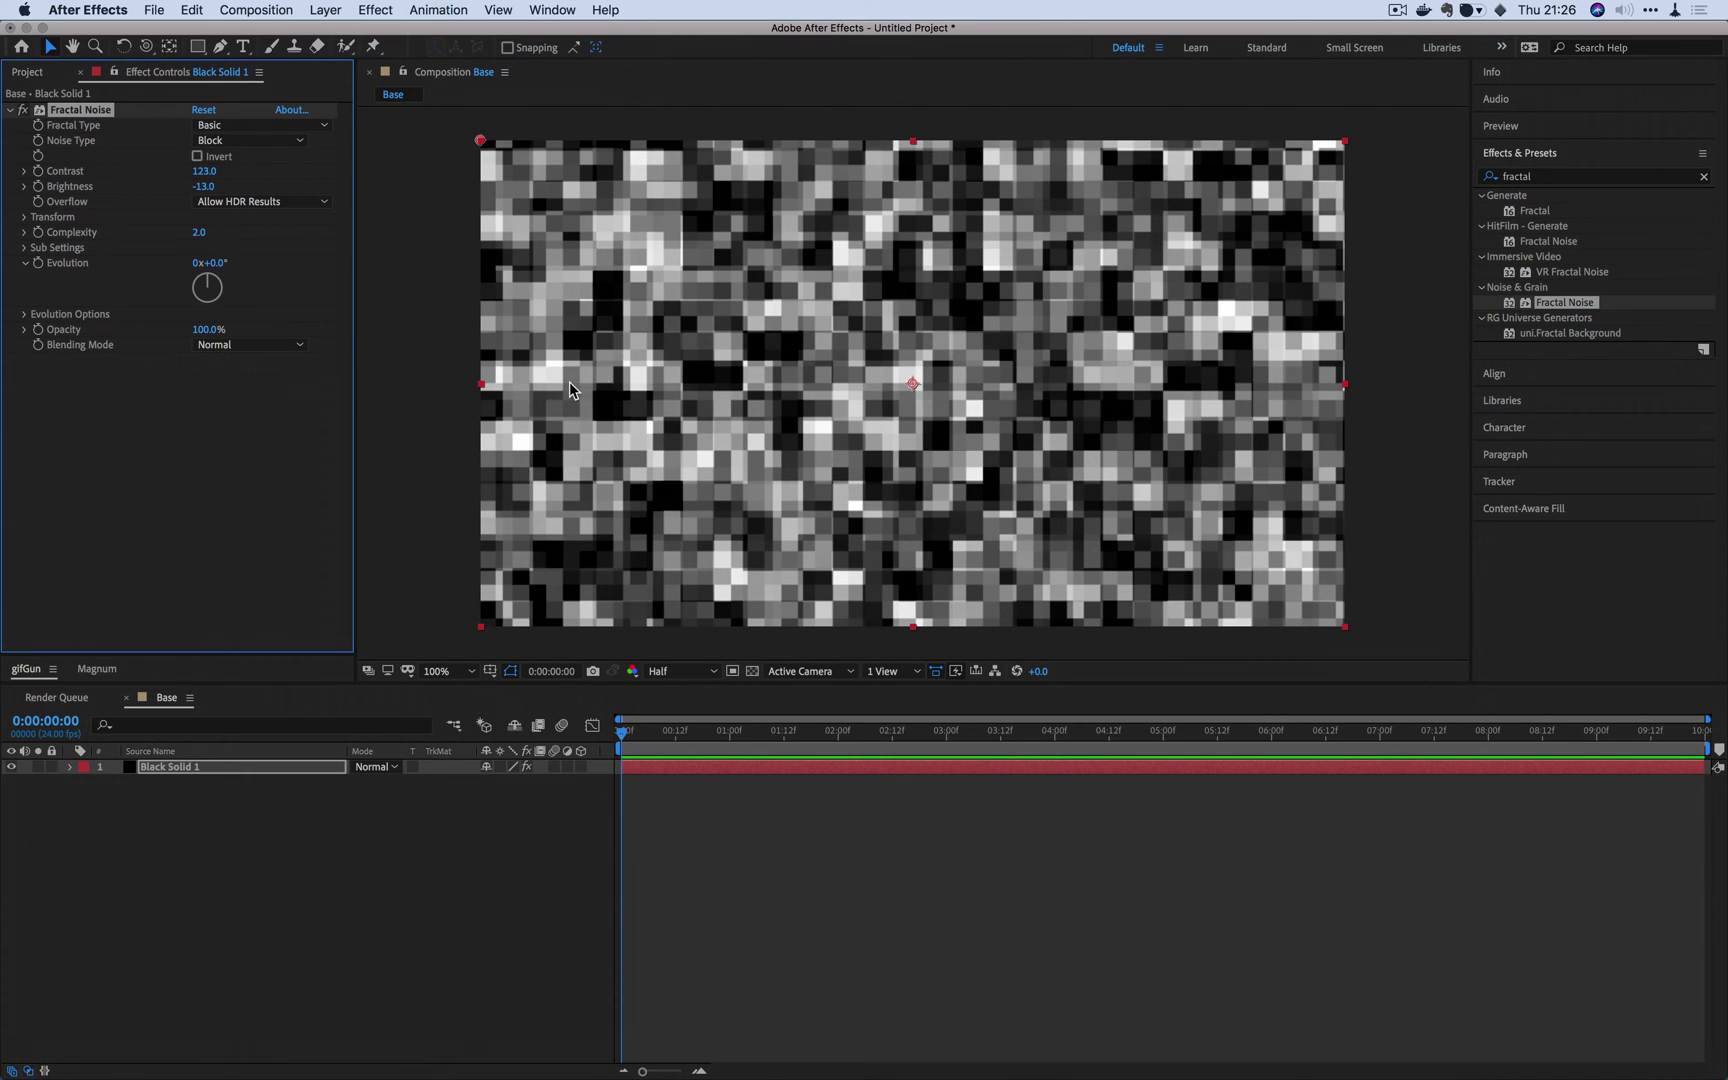
left_click(24, 217)
left_click_drag(204, 262, 700, 244)
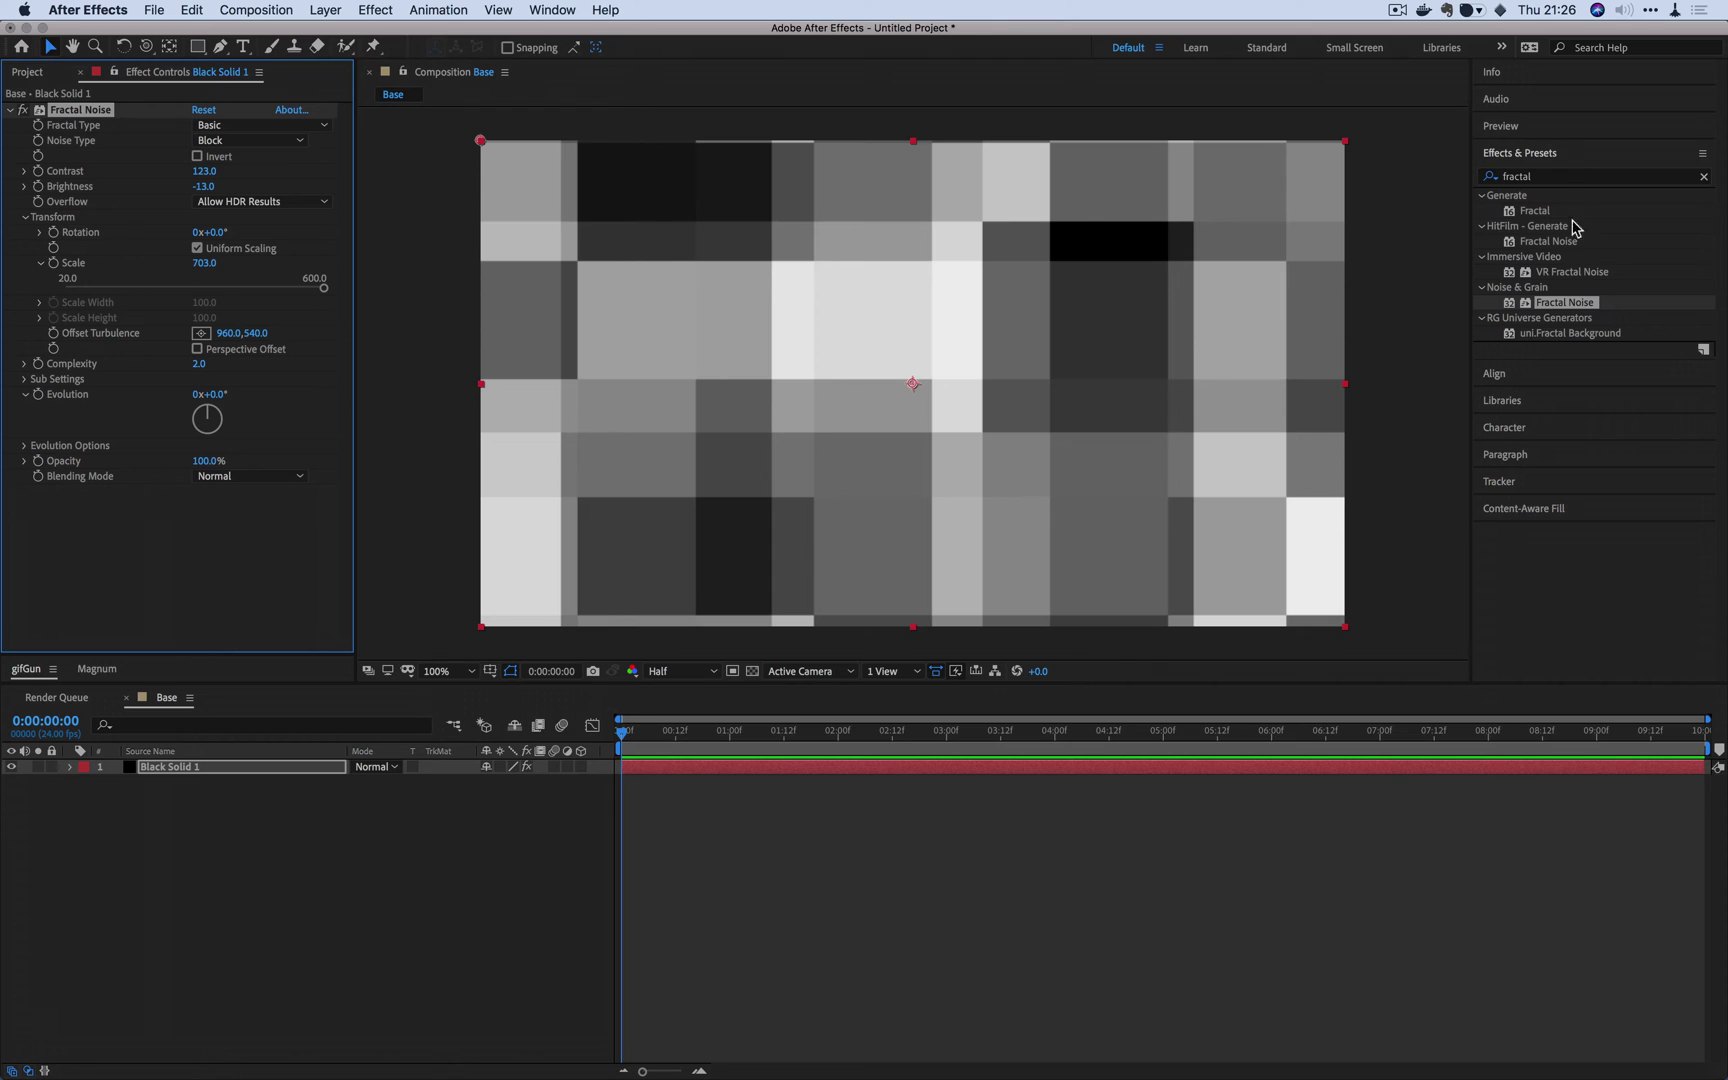
Step: Apply Colorama to the noise and choose the RGB output cycle preset palette
left_click(1553, 179)
double_click(1553, 179)
key("BackSpace")
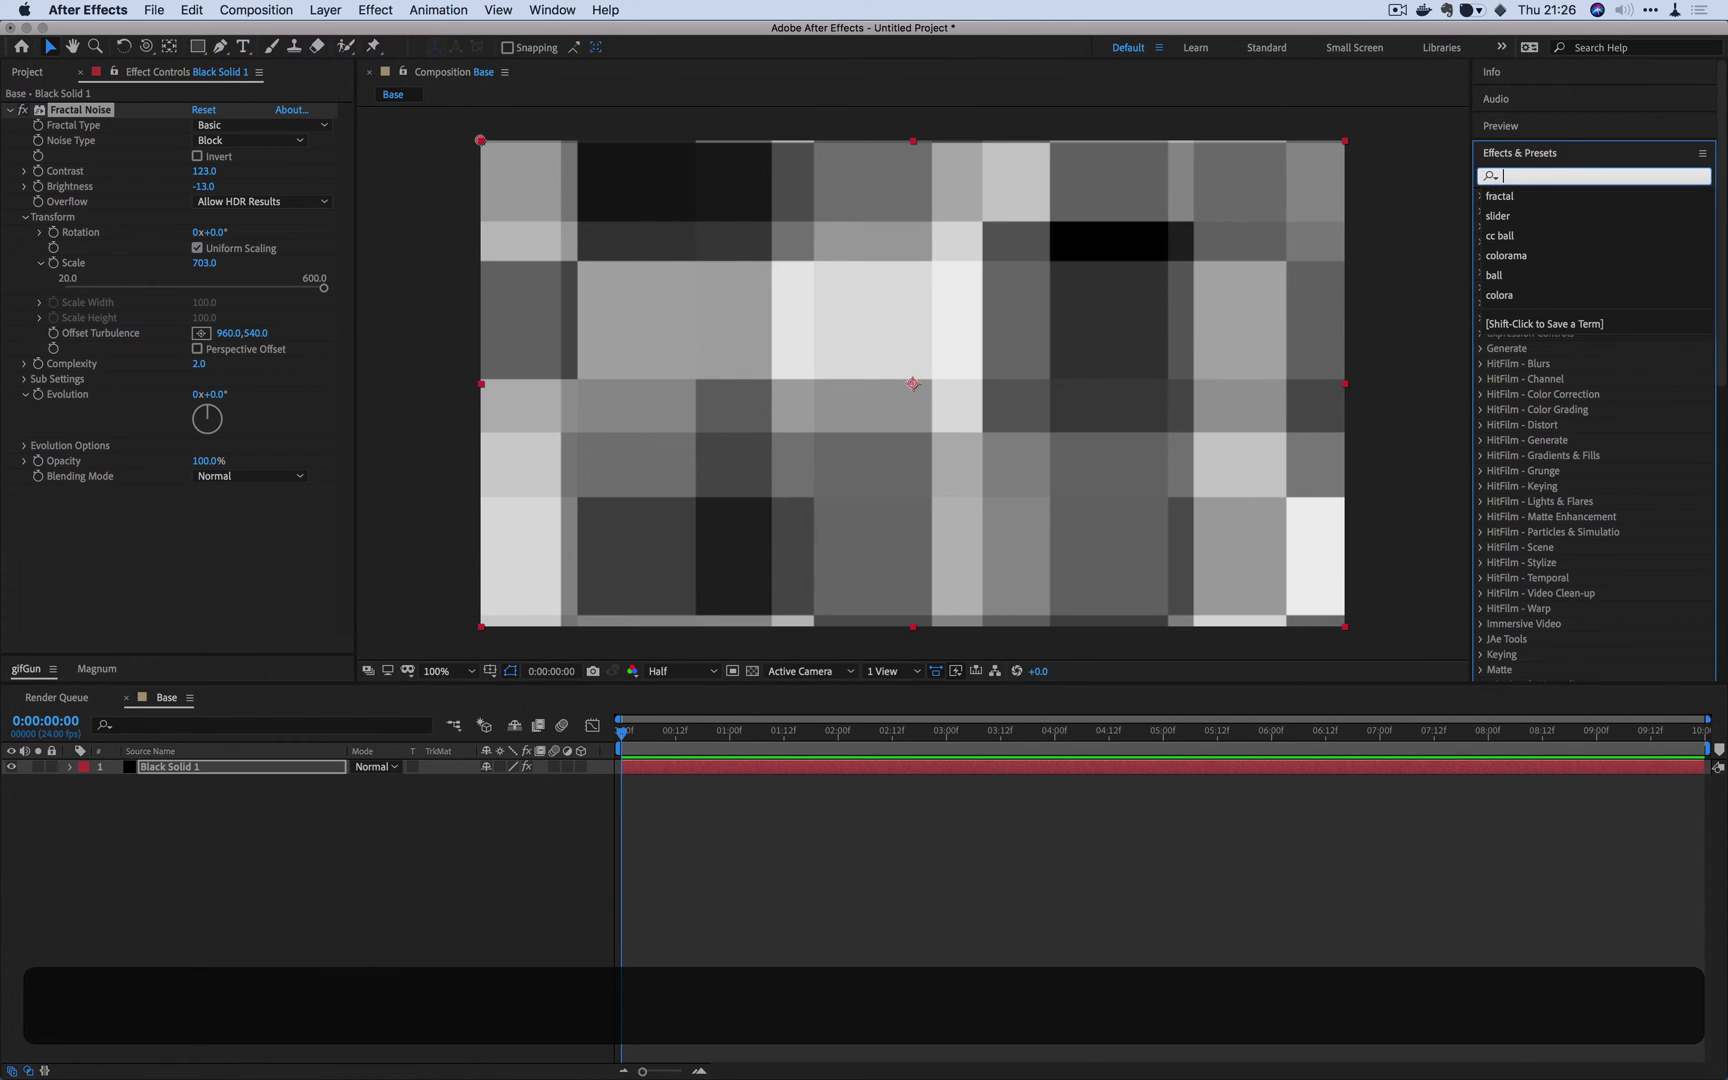
type("colora")
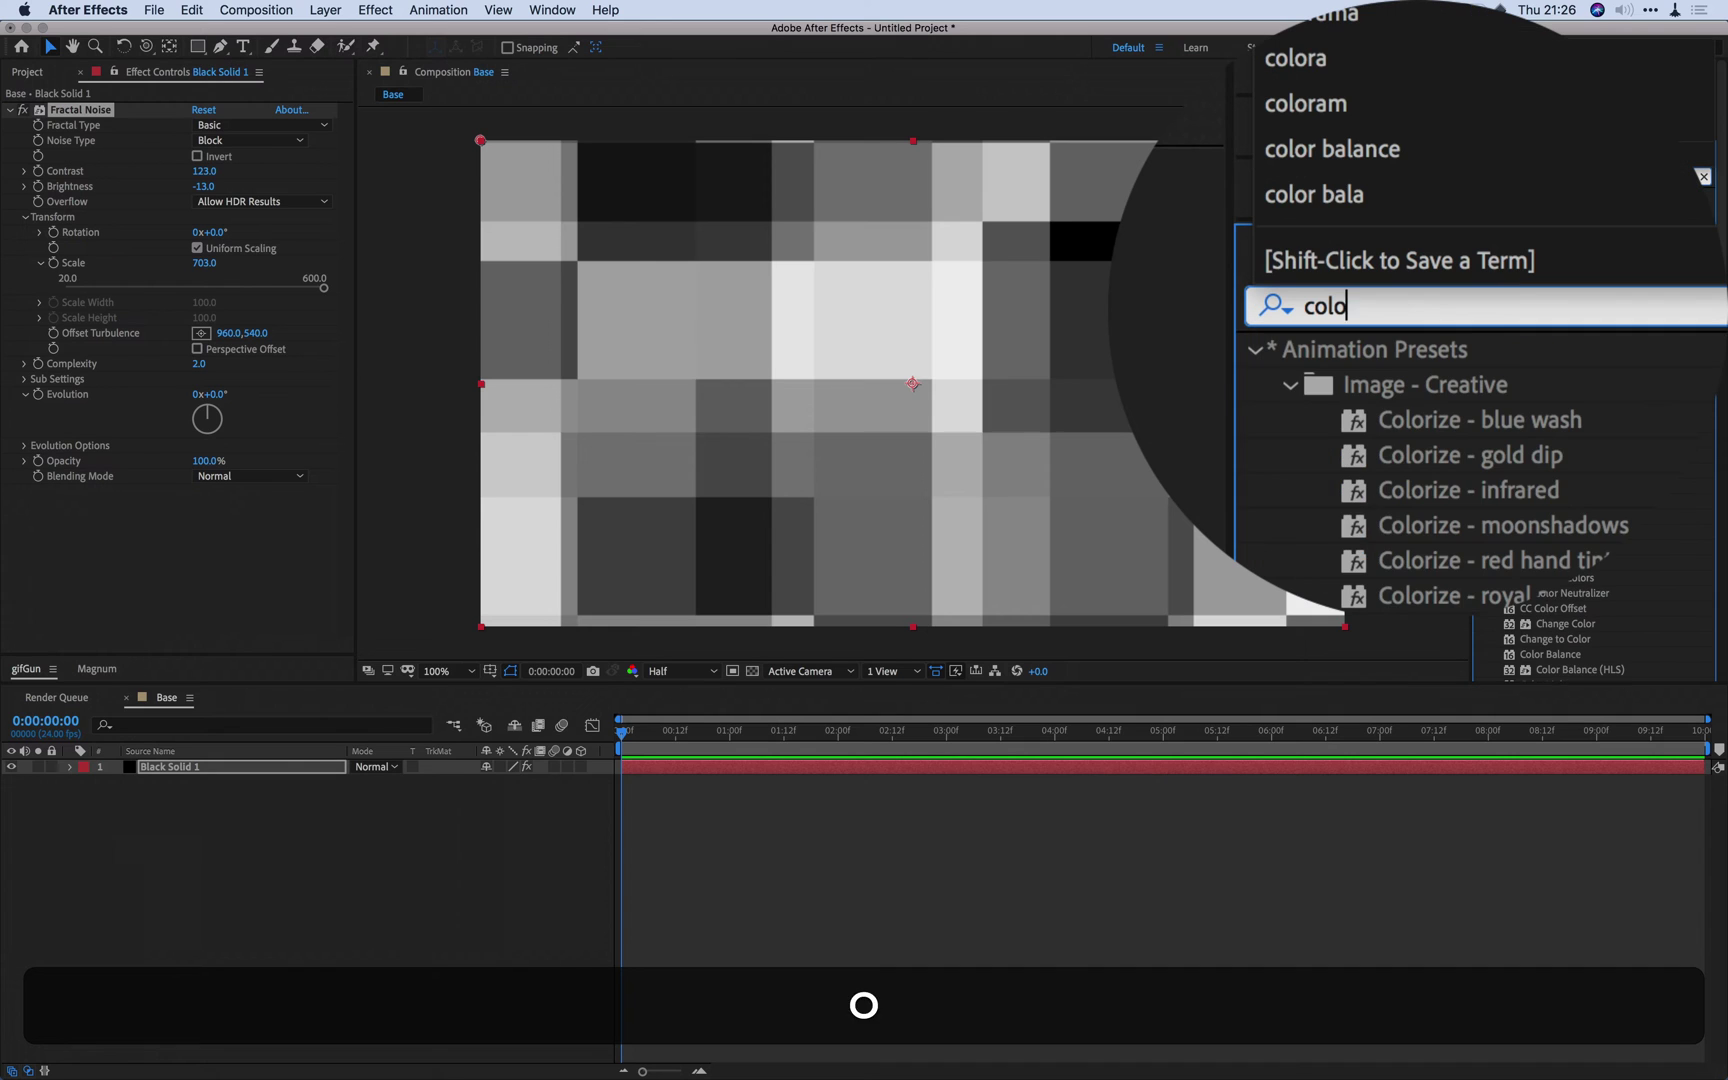
double_click(1541, 211)
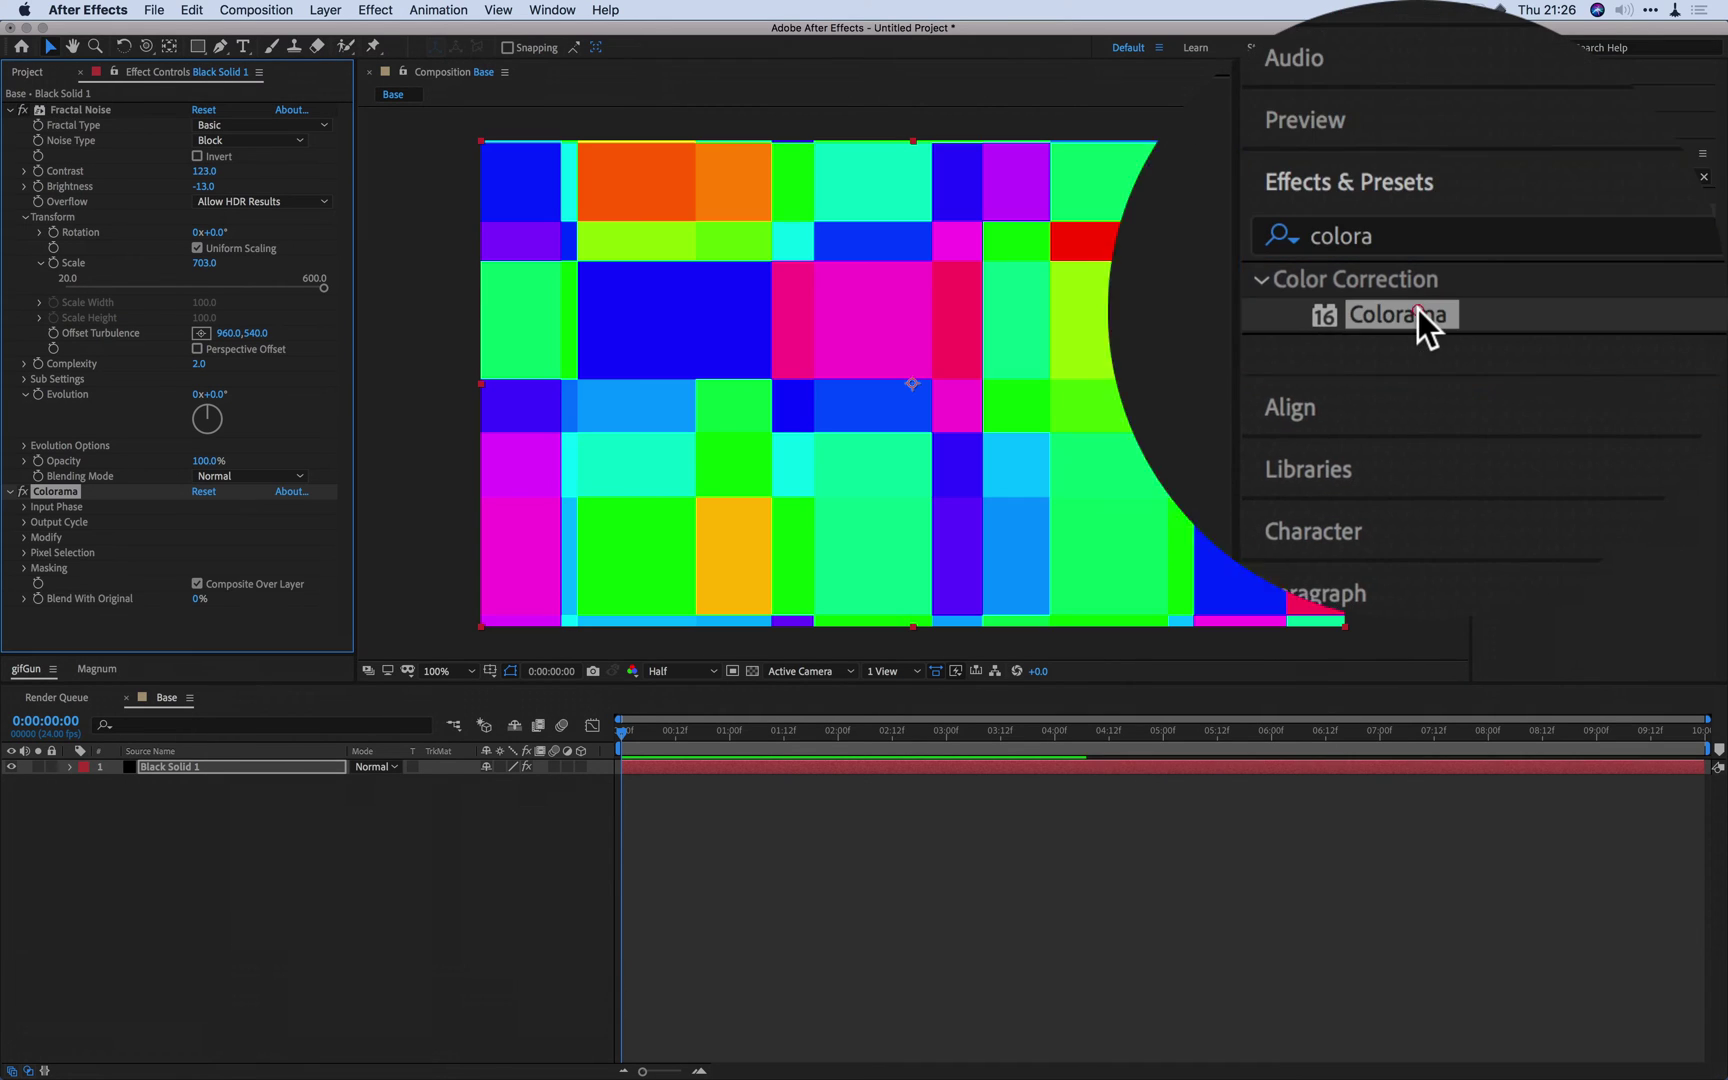
left_click(24, 522)
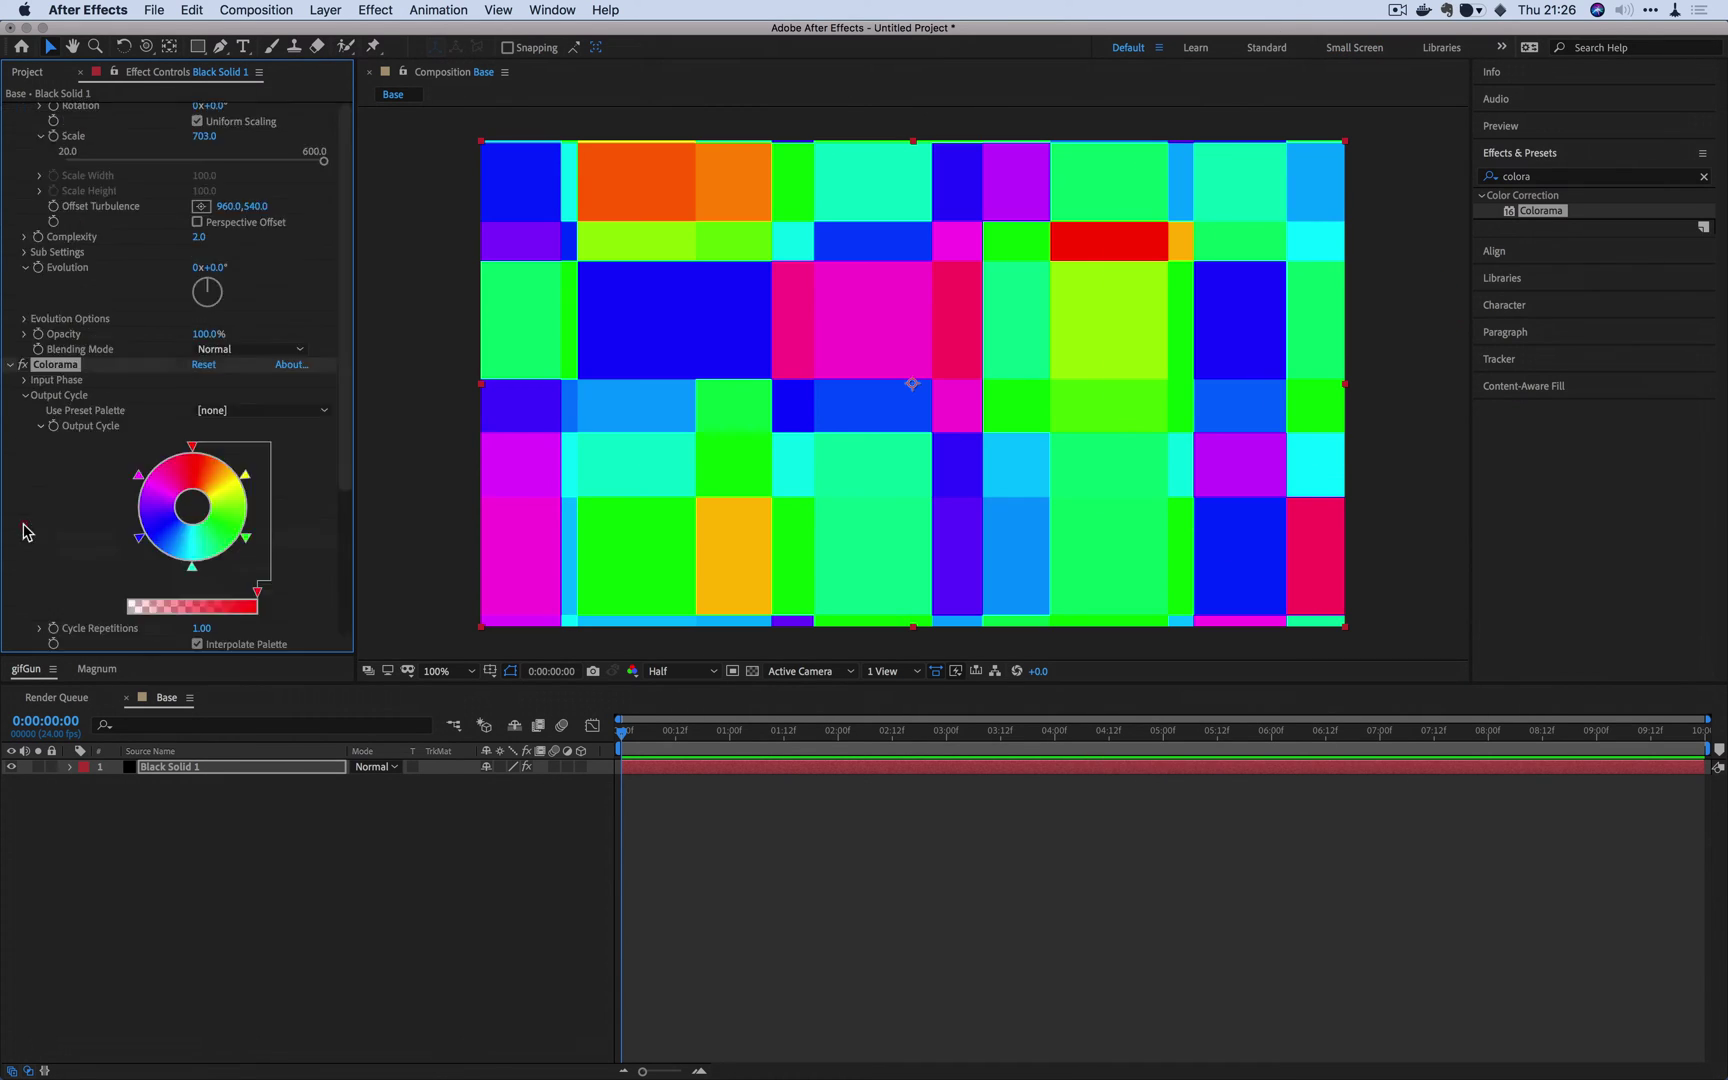
scroll(146, 522, "down", 5)
left_click(237, 343)
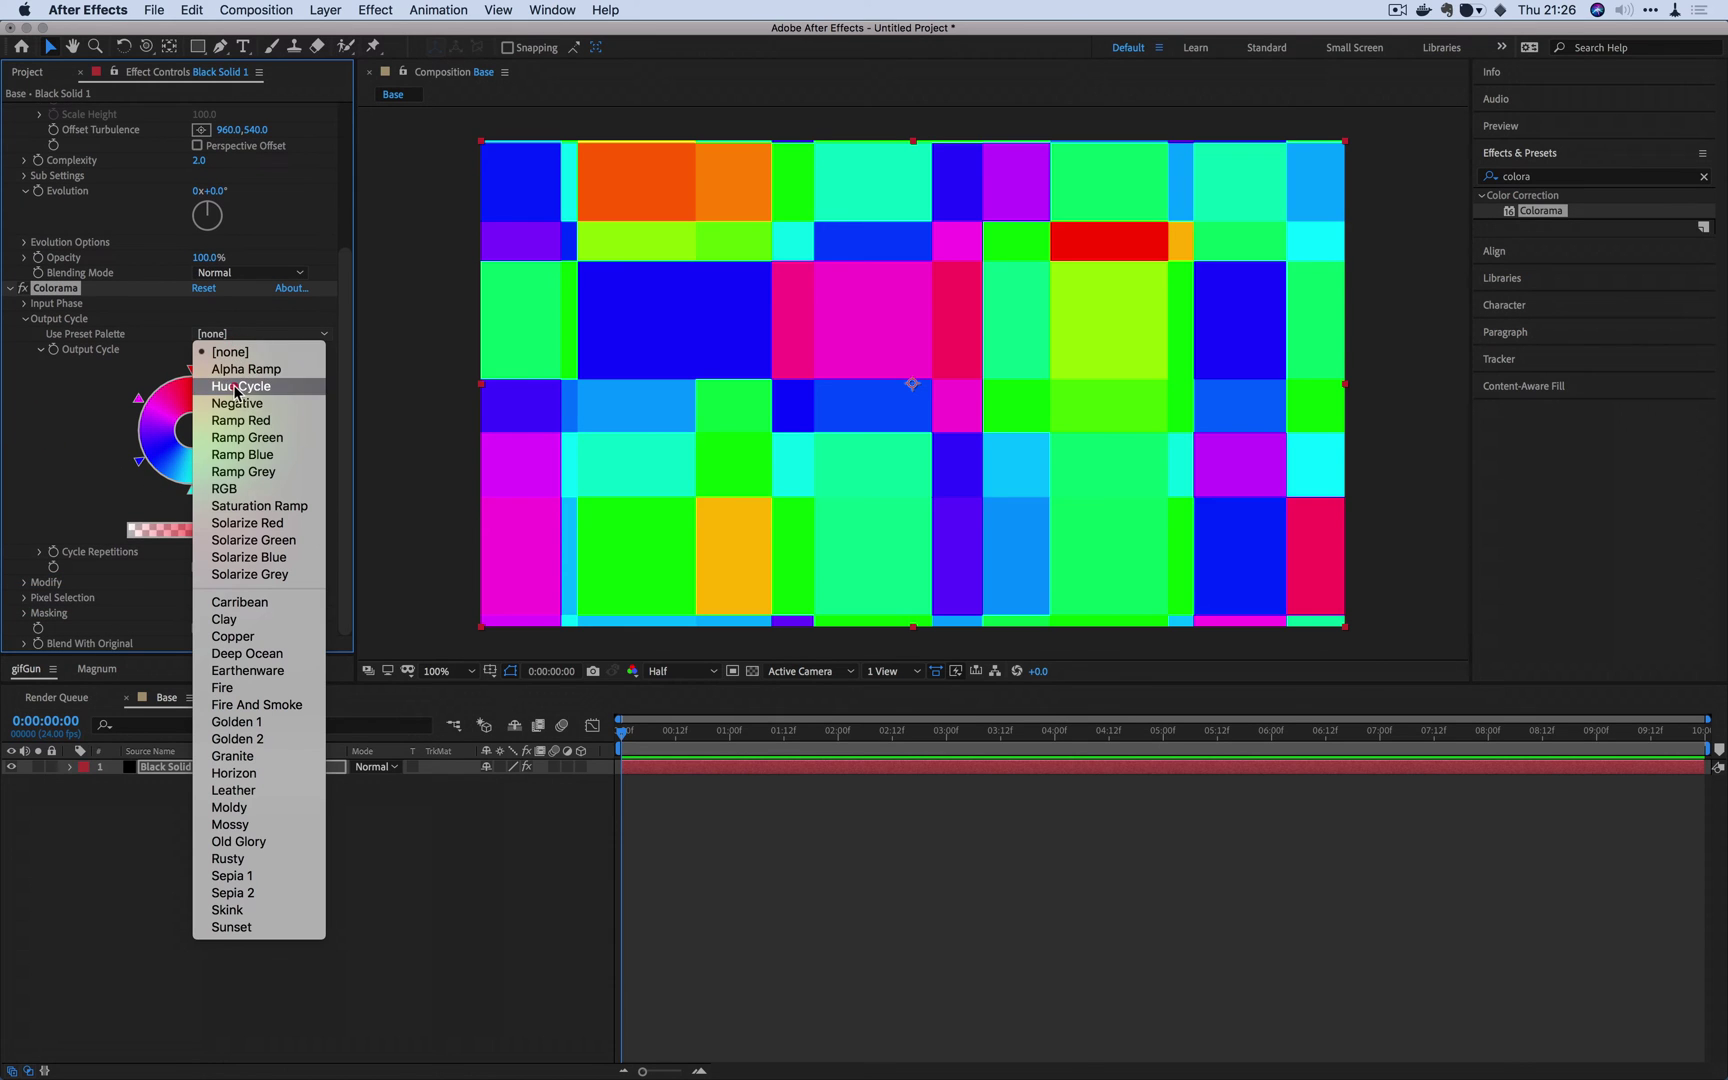
left_click(261, 464)
Step: Recolour the Colorama green stop to yellow and the blue stop to a lighter blue
double_click(247, 462)
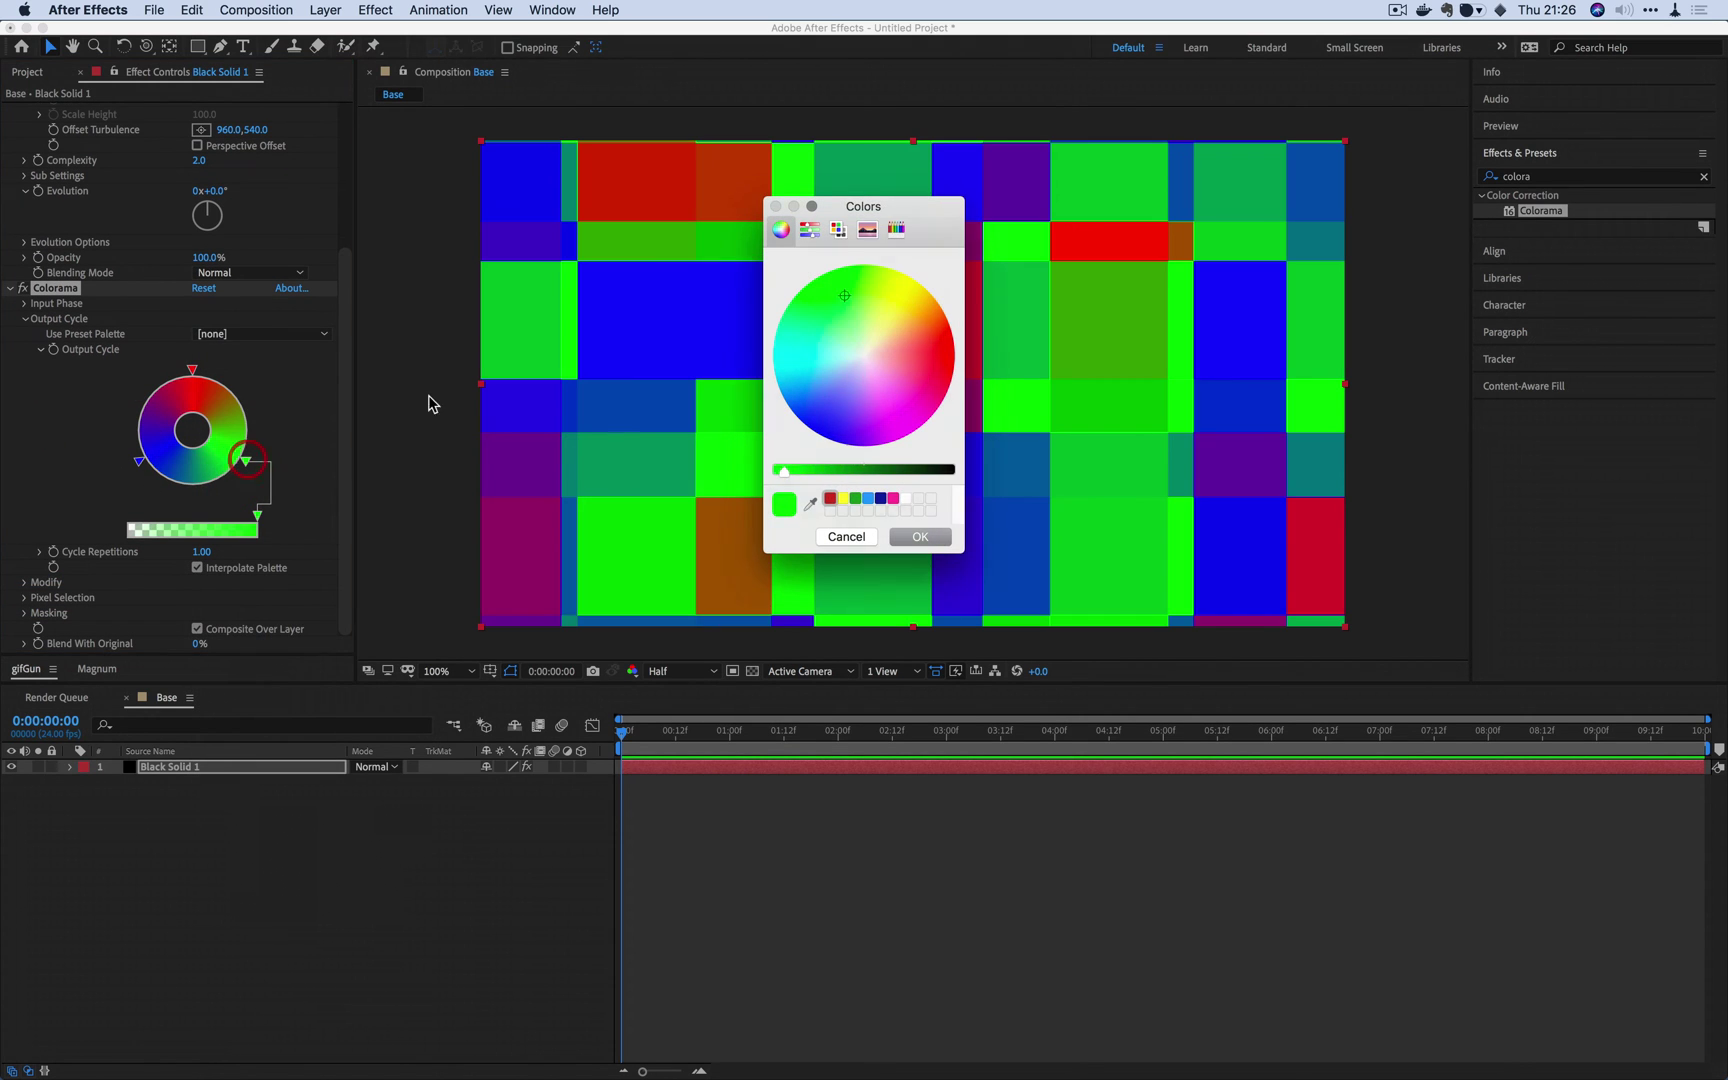
left_click_drag(936, 310, 932, 267)
key("Return")
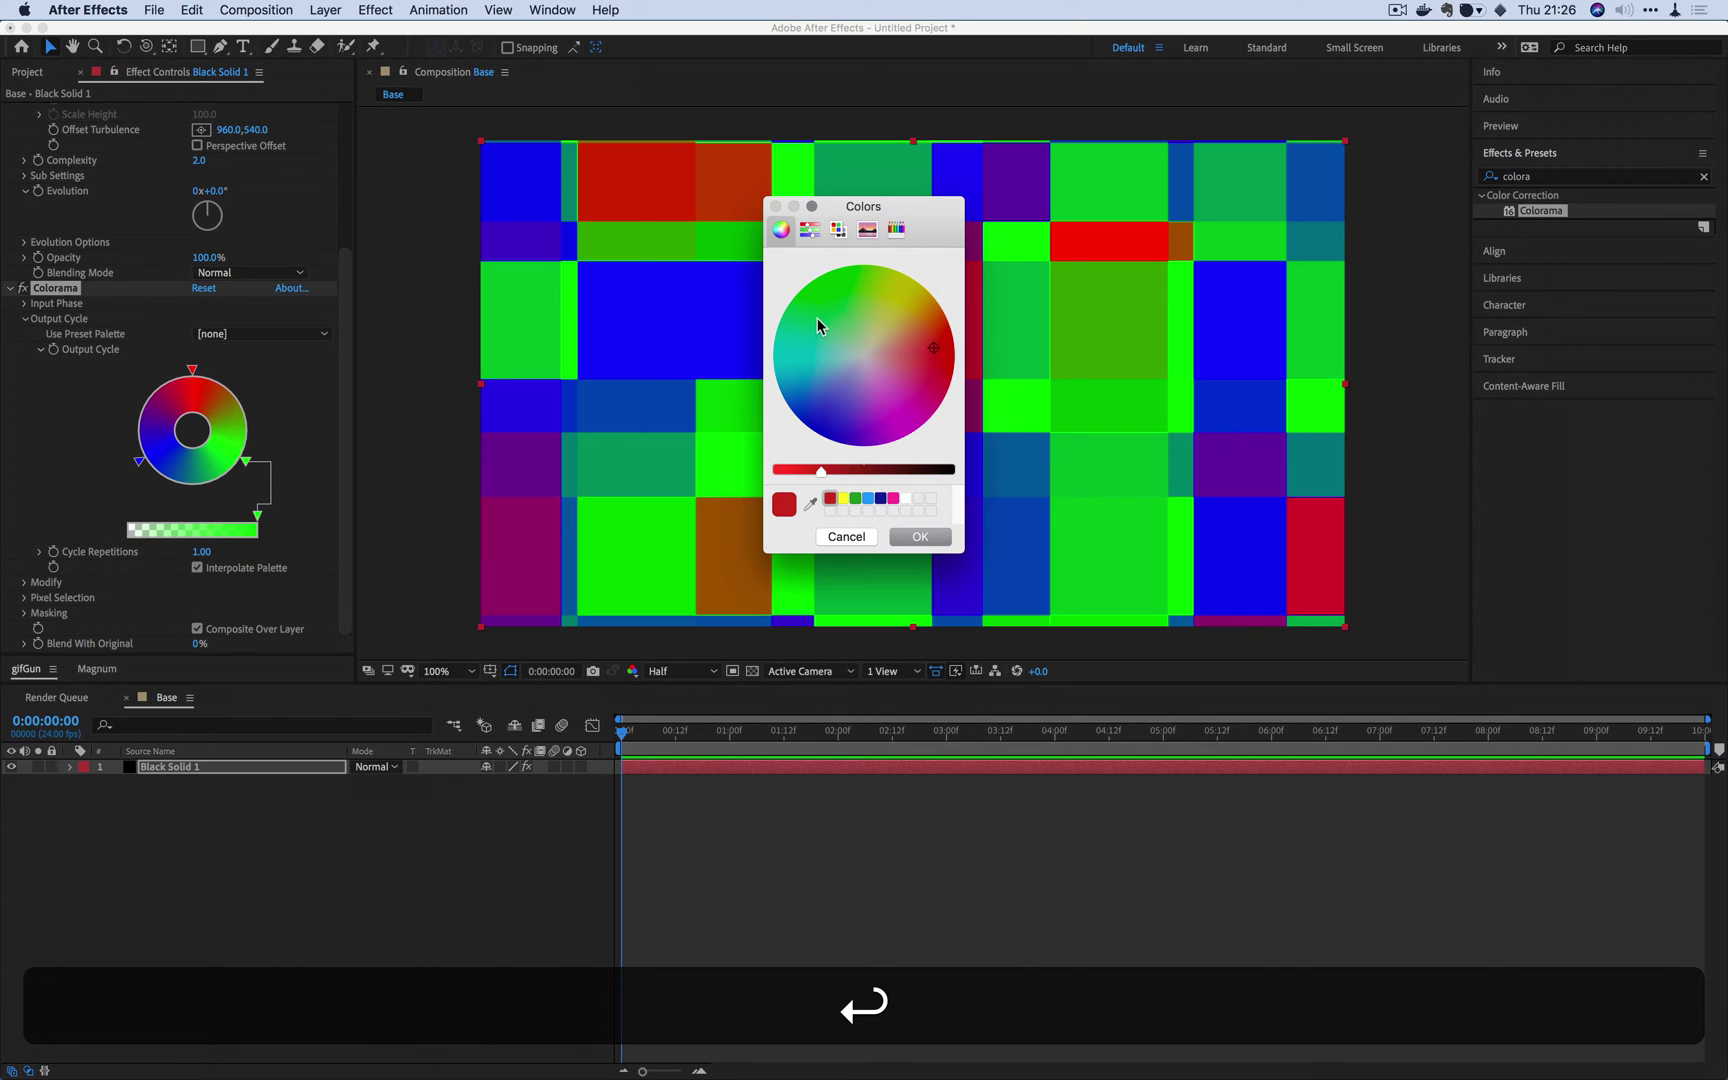
left_click(903, 273)
left_click_drag(847, 471, 744, 487)
left_click(918, 266)
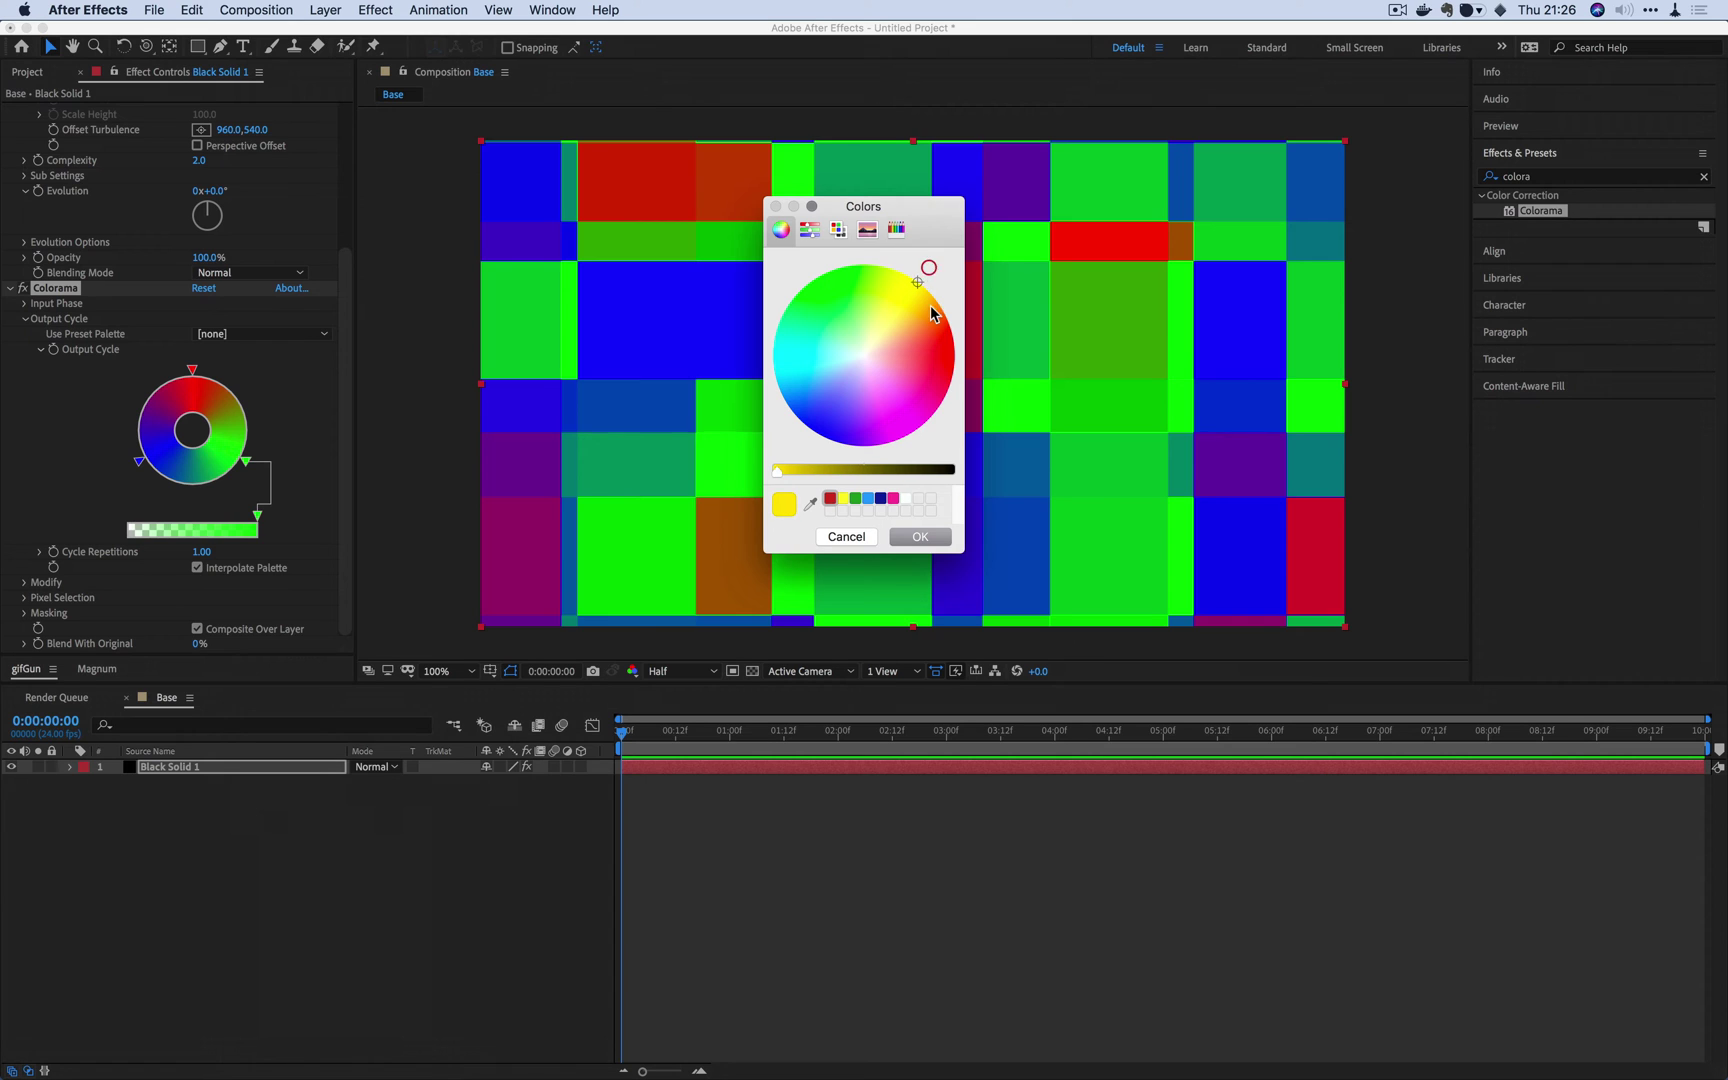
left_click(920, 536)
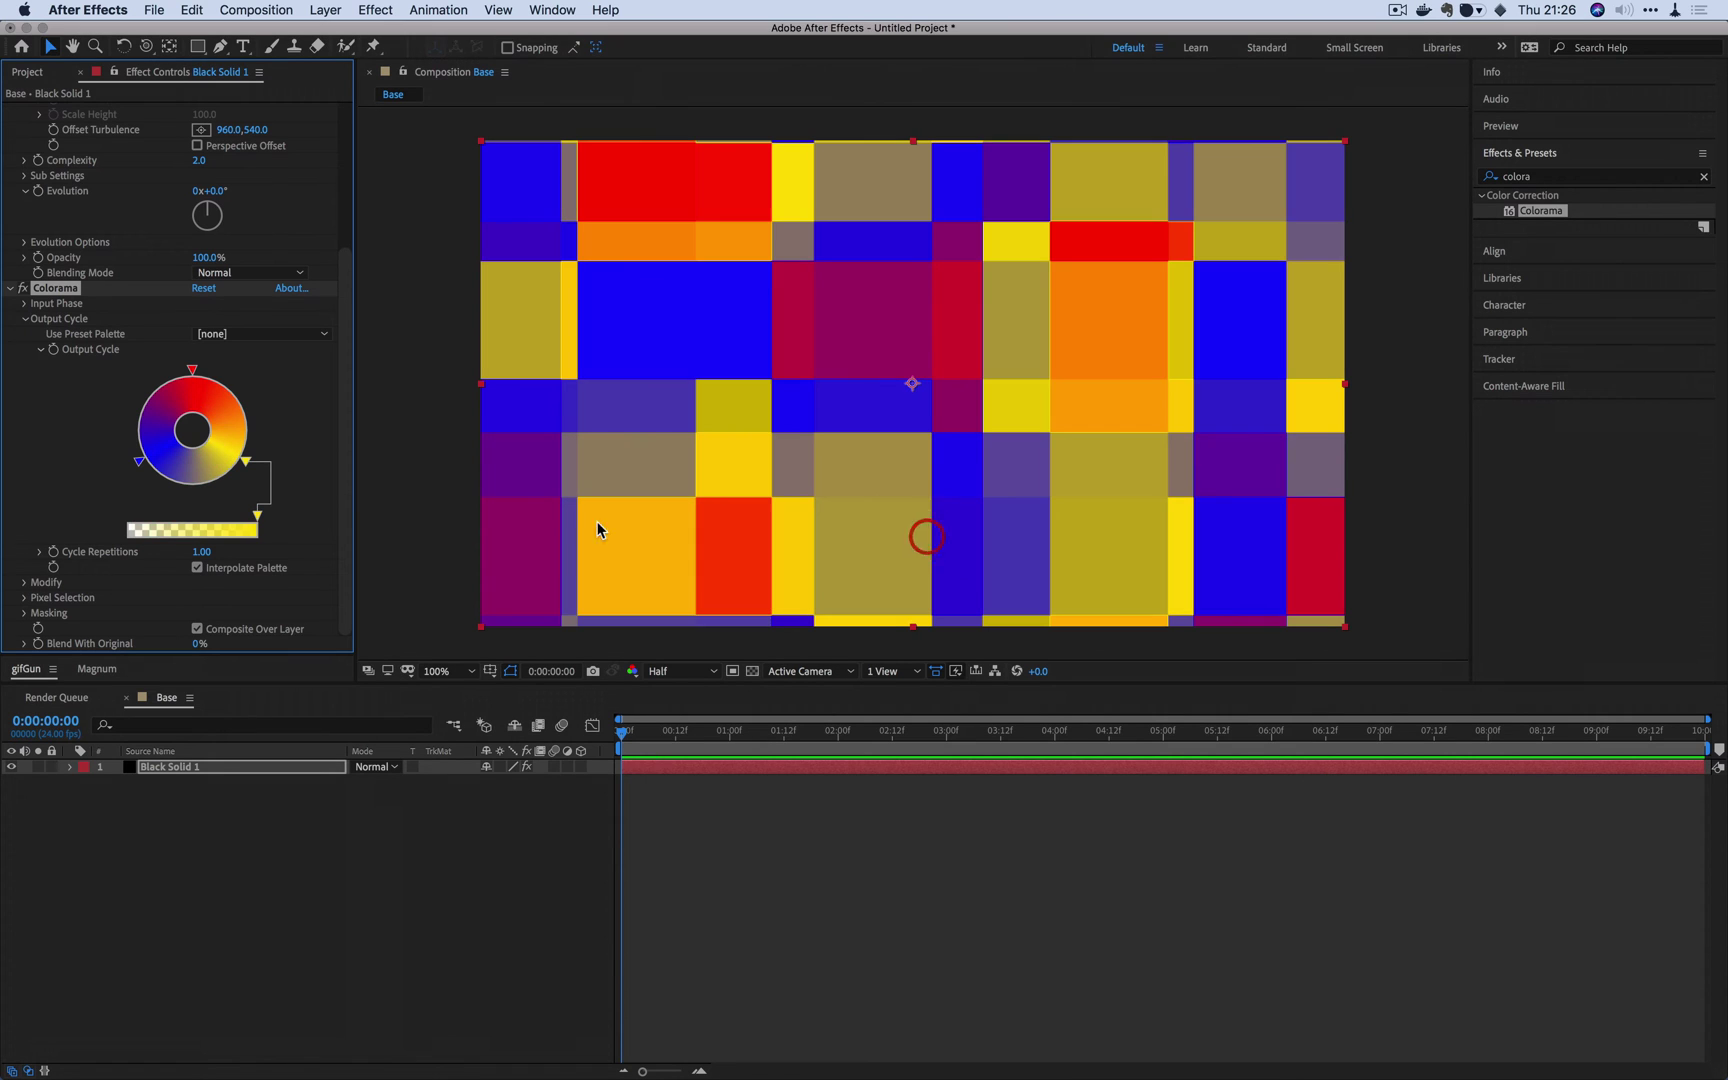
double_click(139, 462)
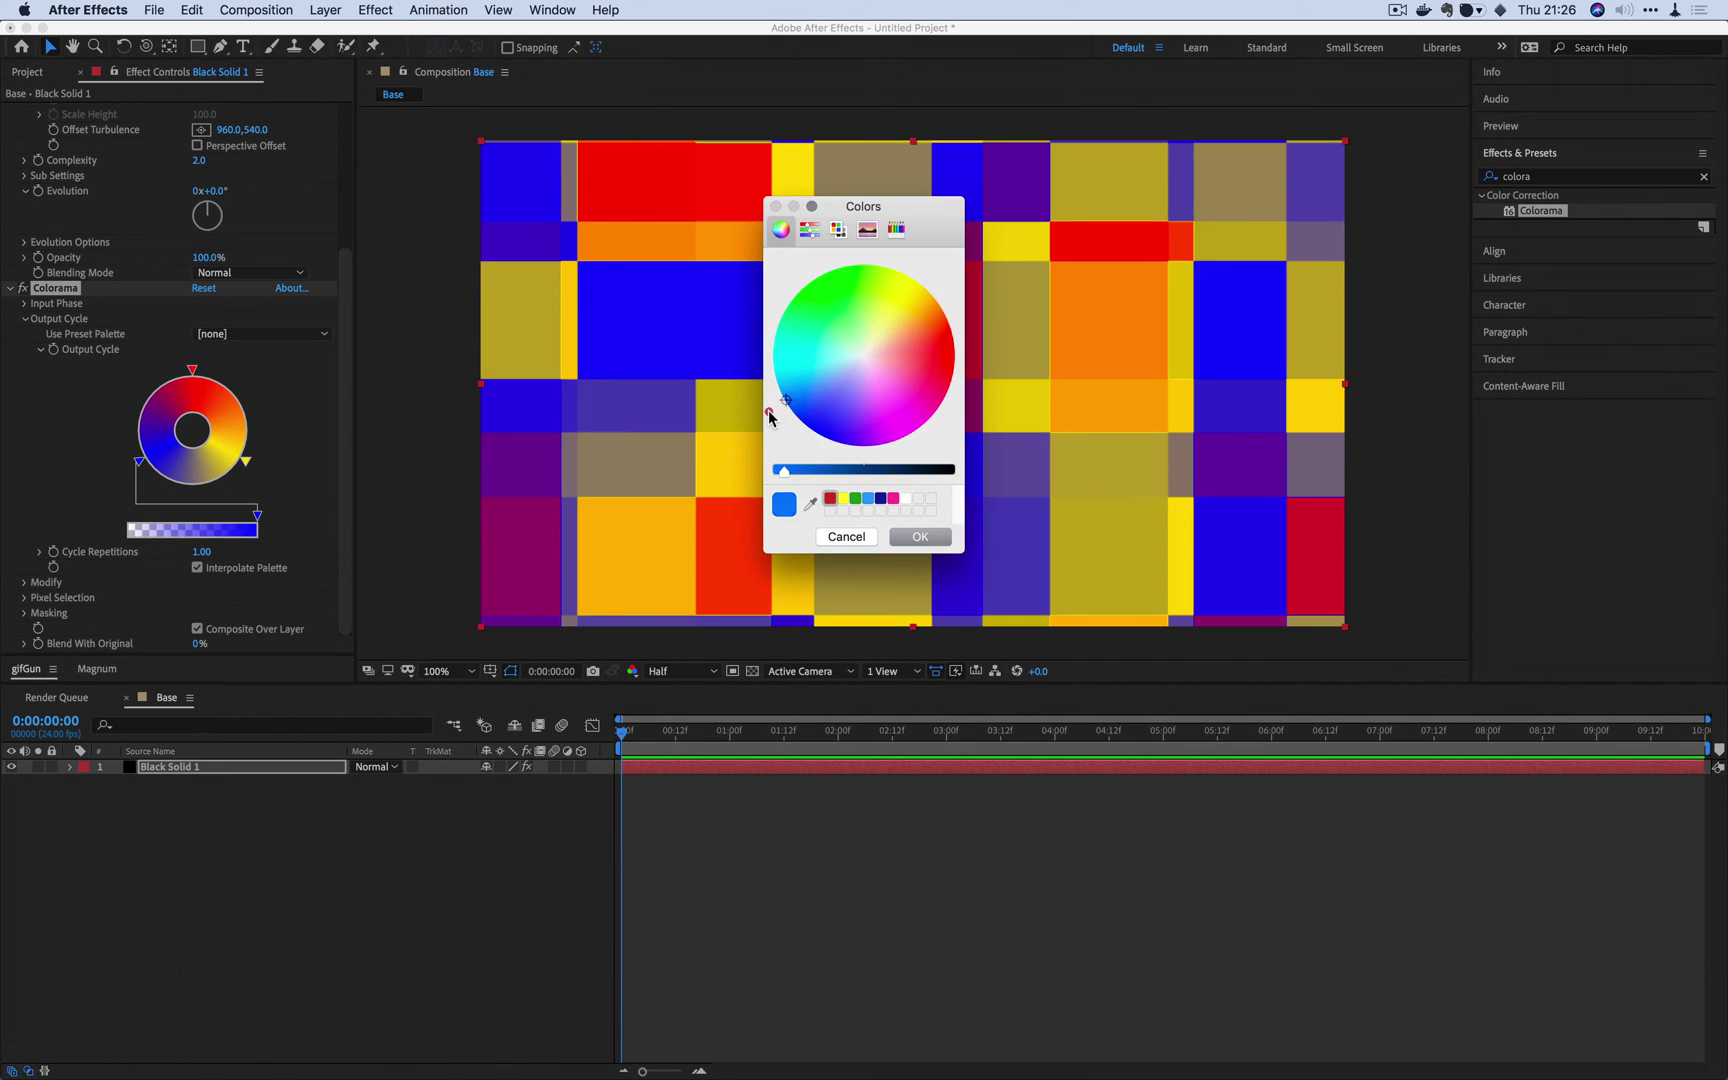
left_click(786, 400)
left_click(926, 537)
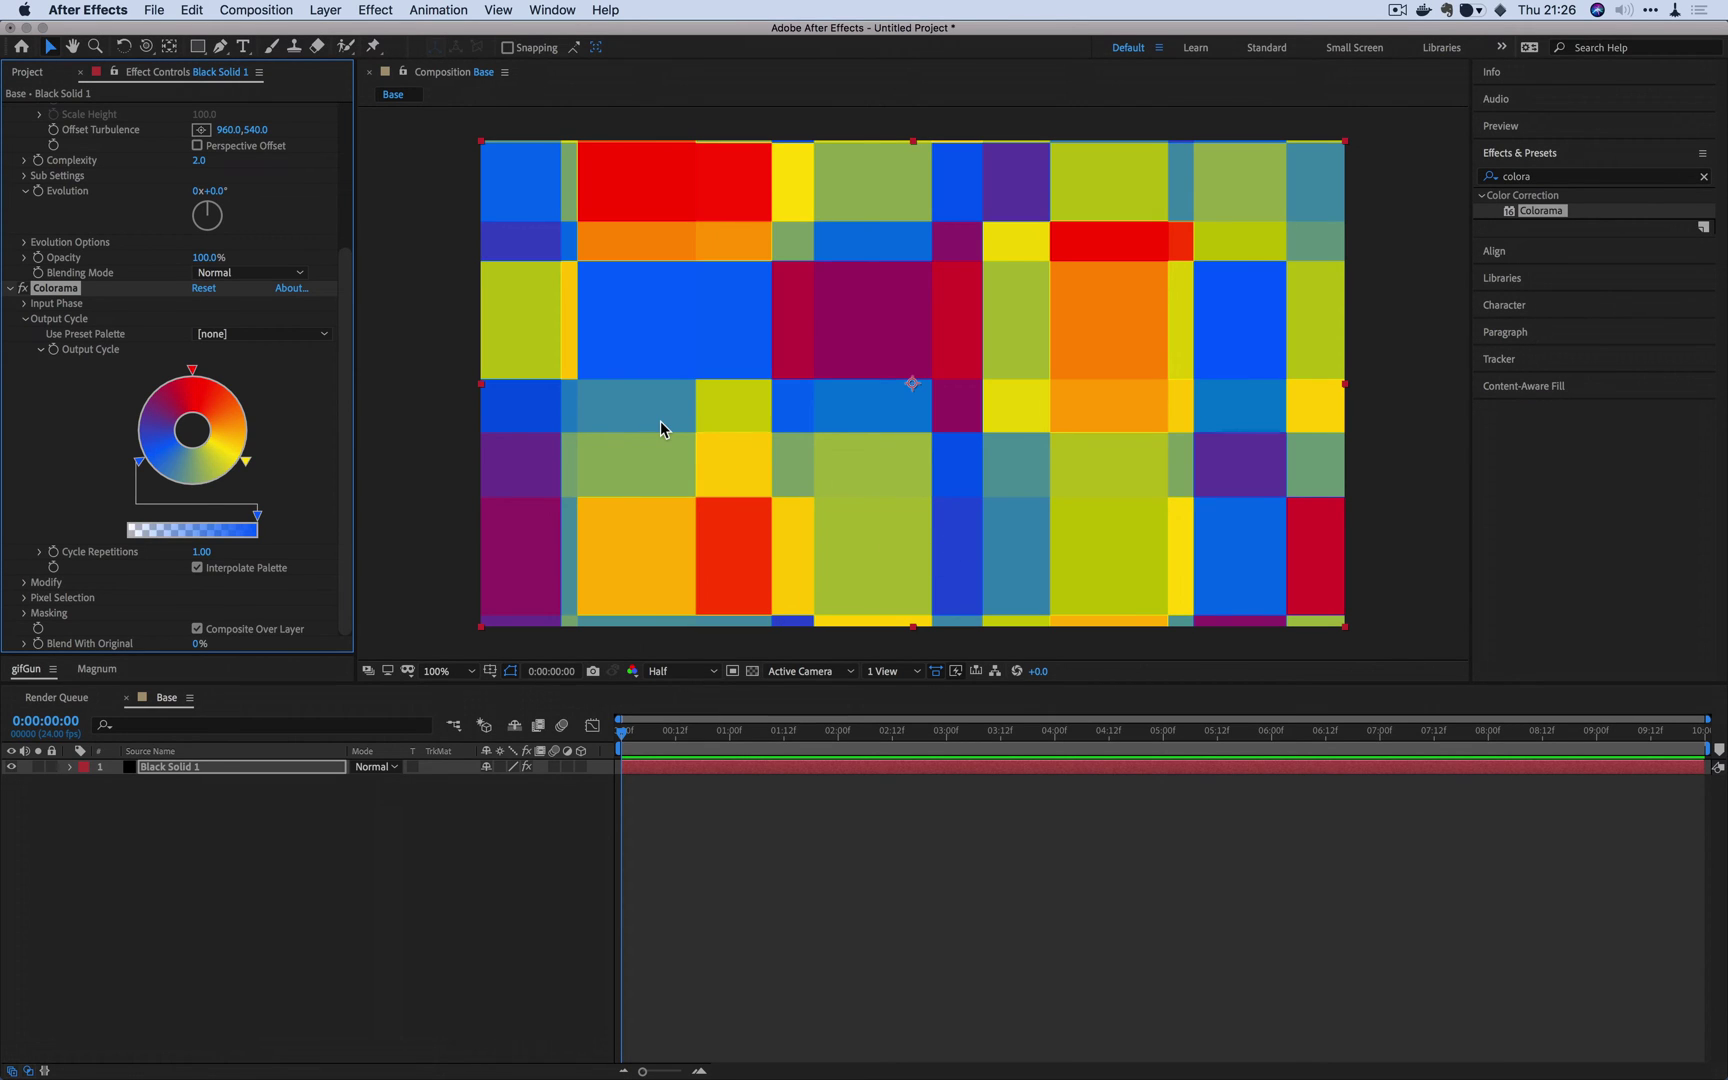
Step: Deselect Base in the Project panel and begin another new composition
left_click(25, 73)
left_click(117, 401)
left_click(57, 644)
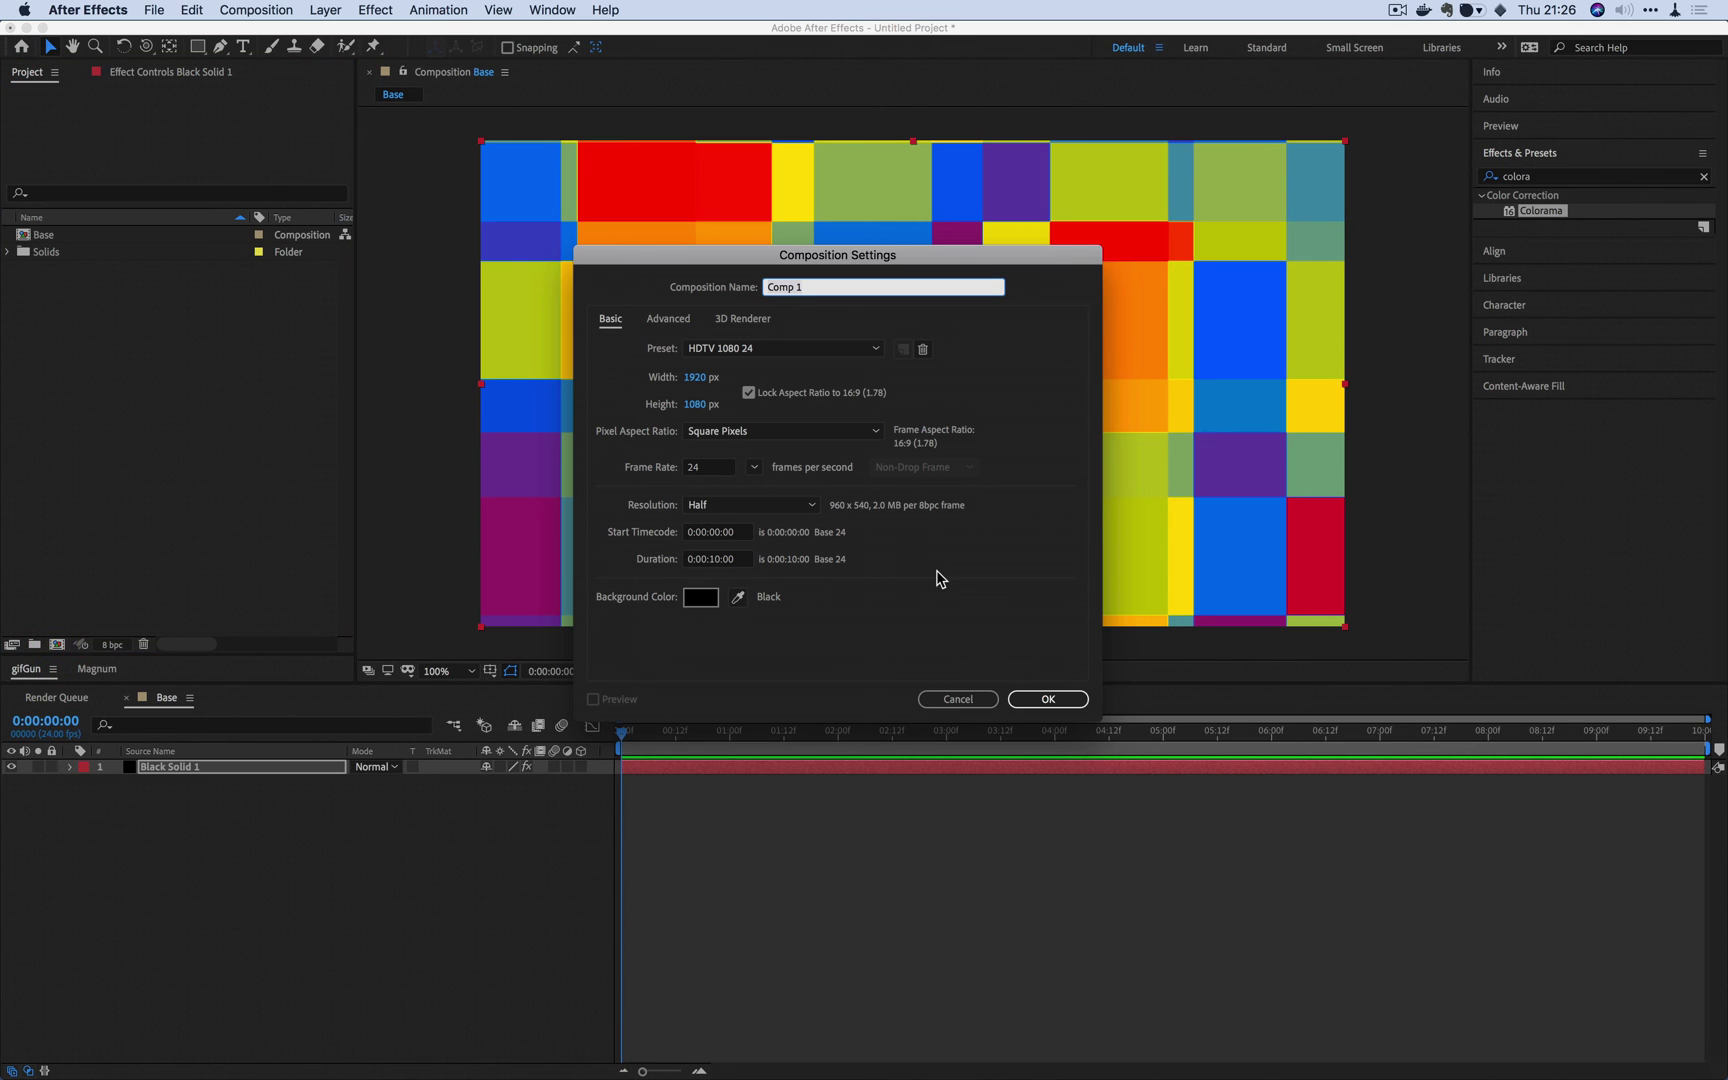
Step: Name the new composition 'CCBallAction' and place the Base comp in it as a layer
key("BackSpace")
key("shift")
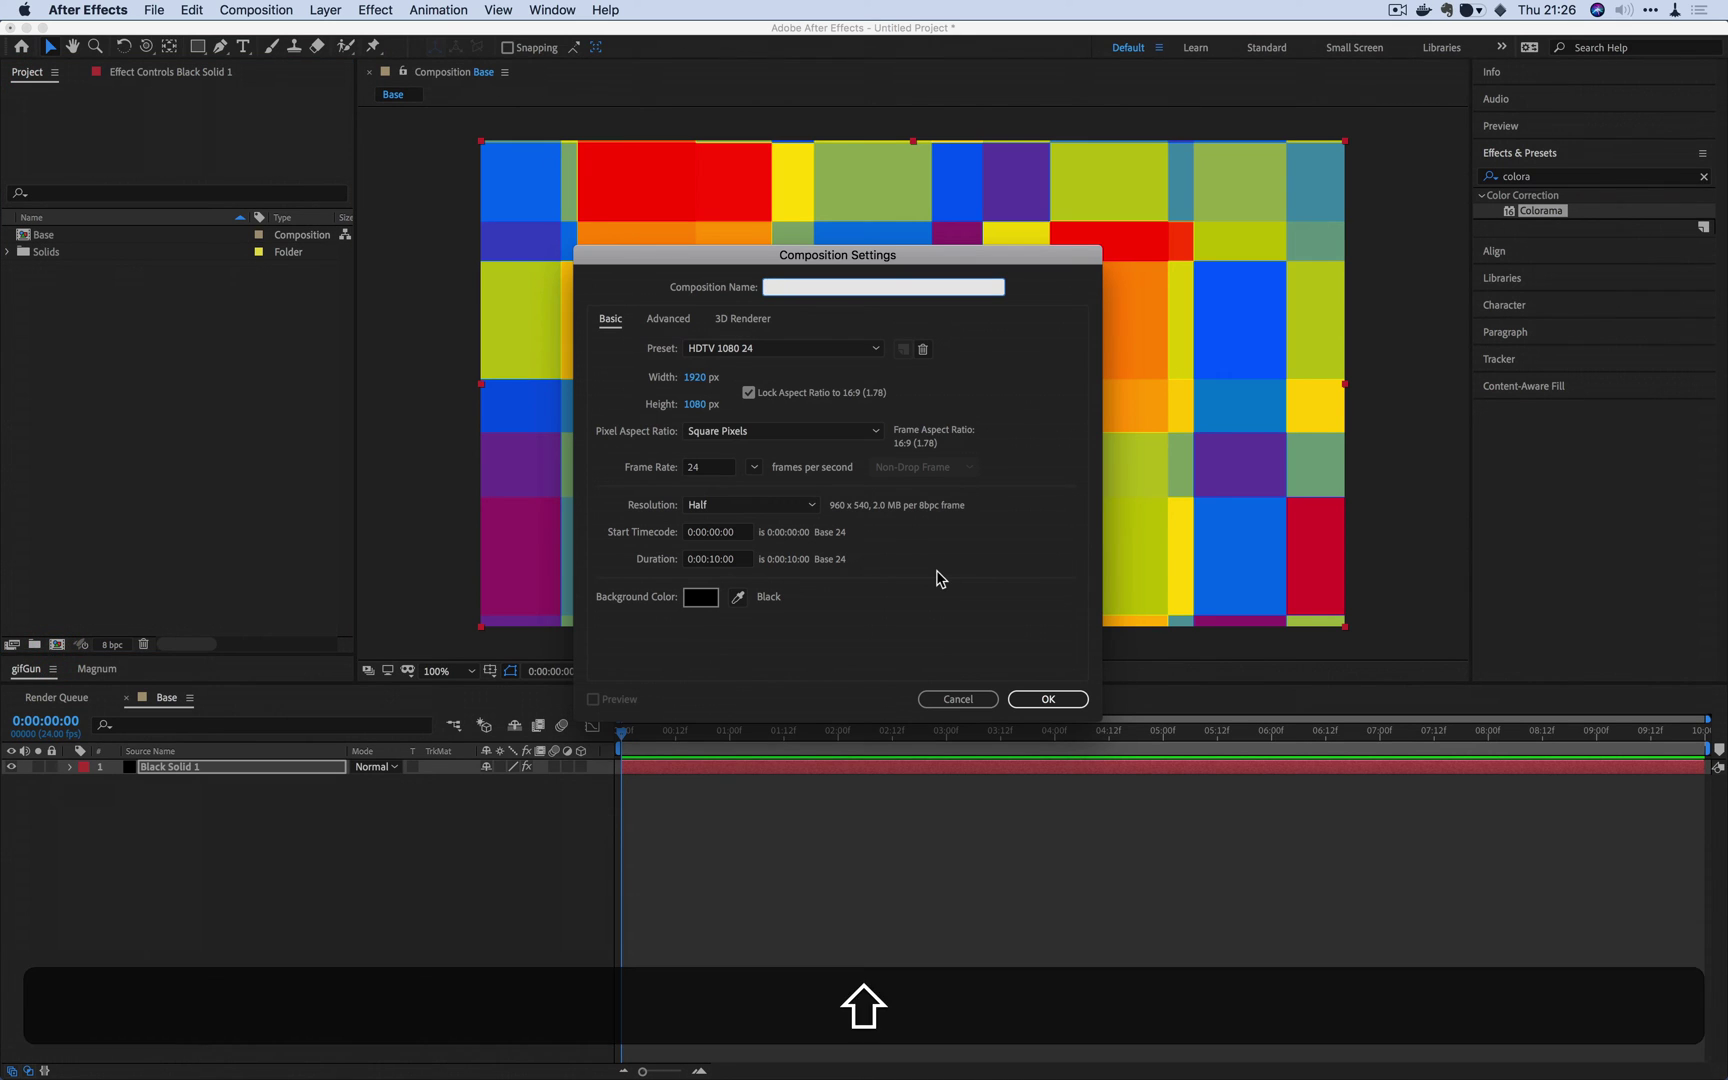
type("CCBallAction")
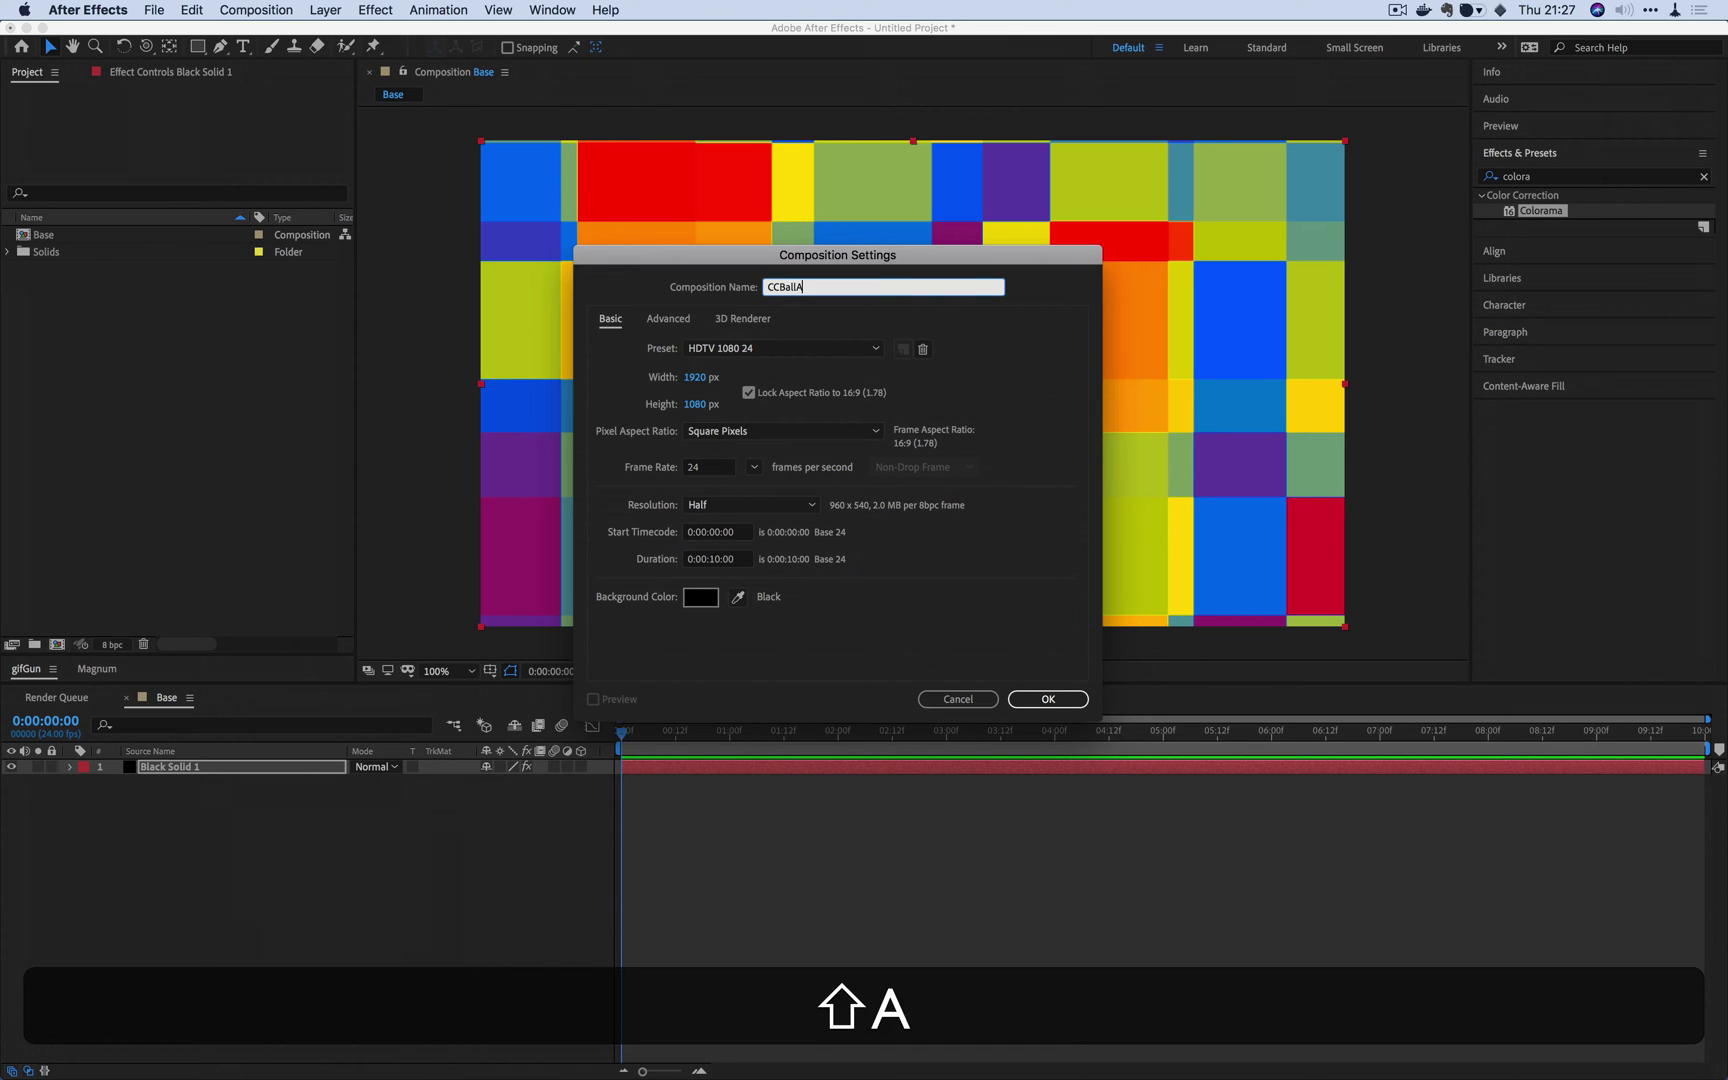
left_click(1037, 699)
right_click(418, 840)
left_click(281, 795)
left_click_drag(45, 234, 348, 988)
left_click(1535, 177)
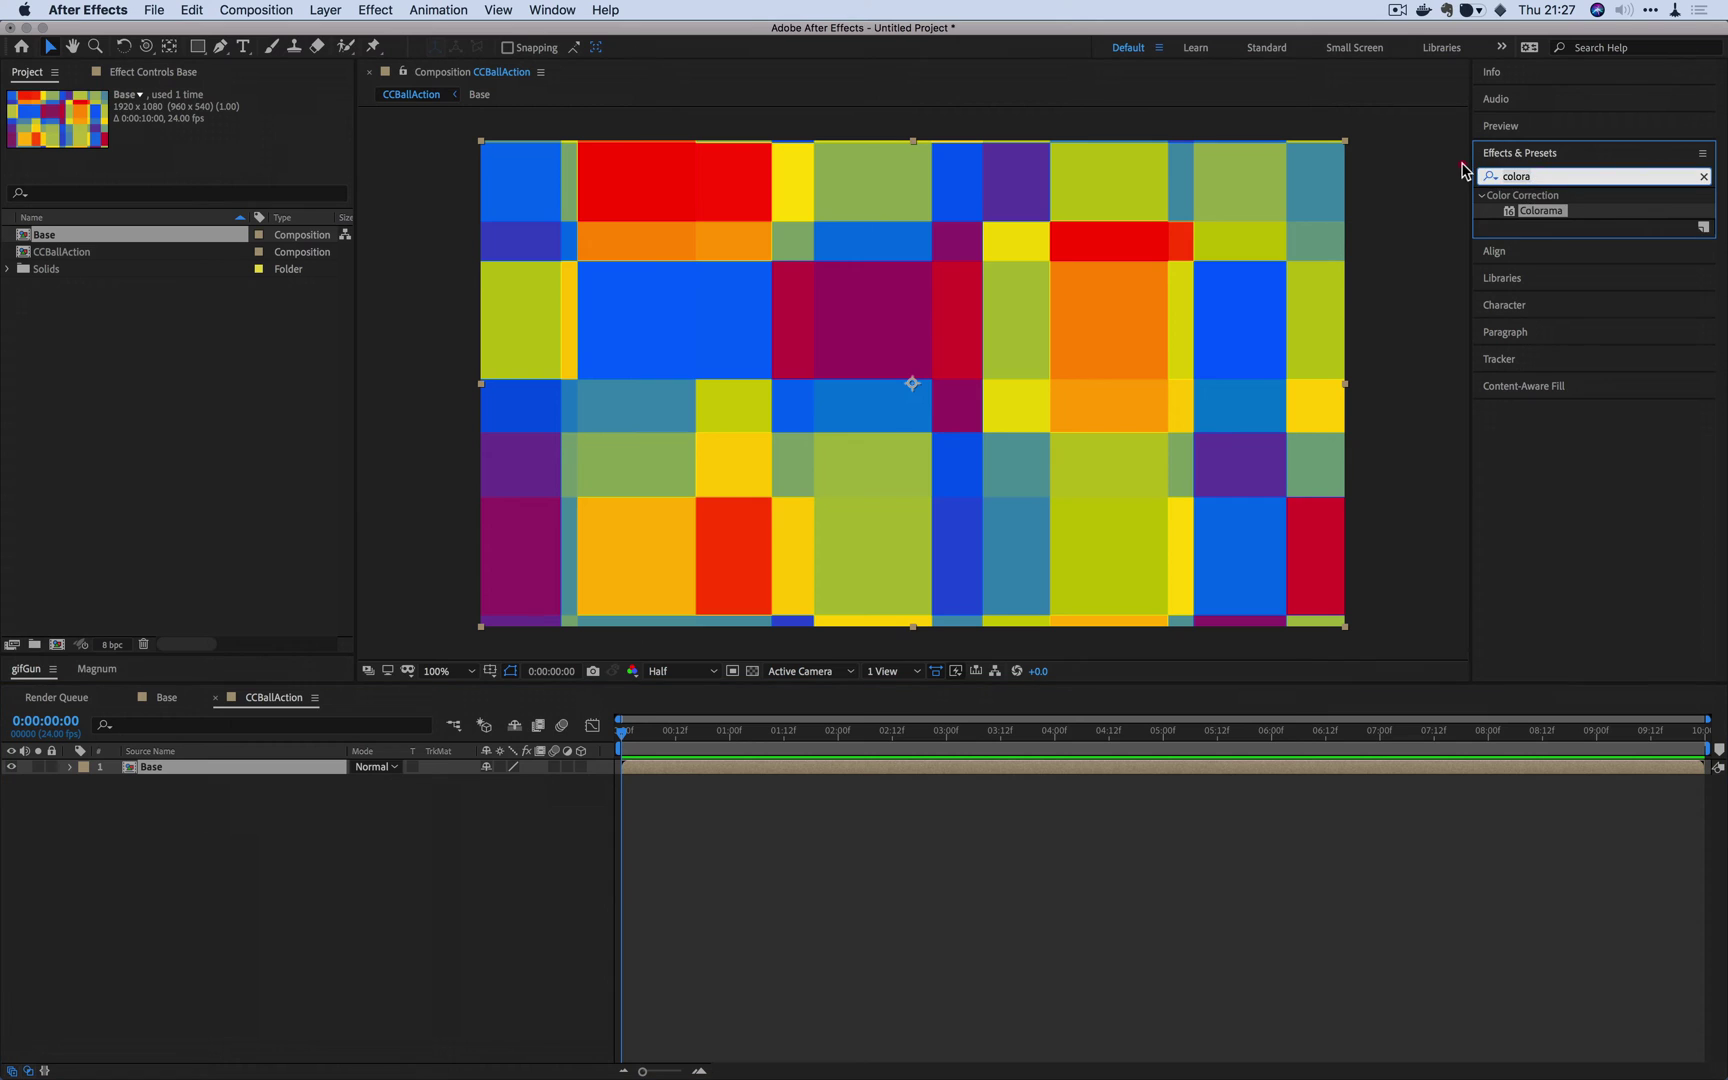
Step: Apply CC Ball Action to the Base layer and try out Scatter, undoing each change
key("BackSpace")
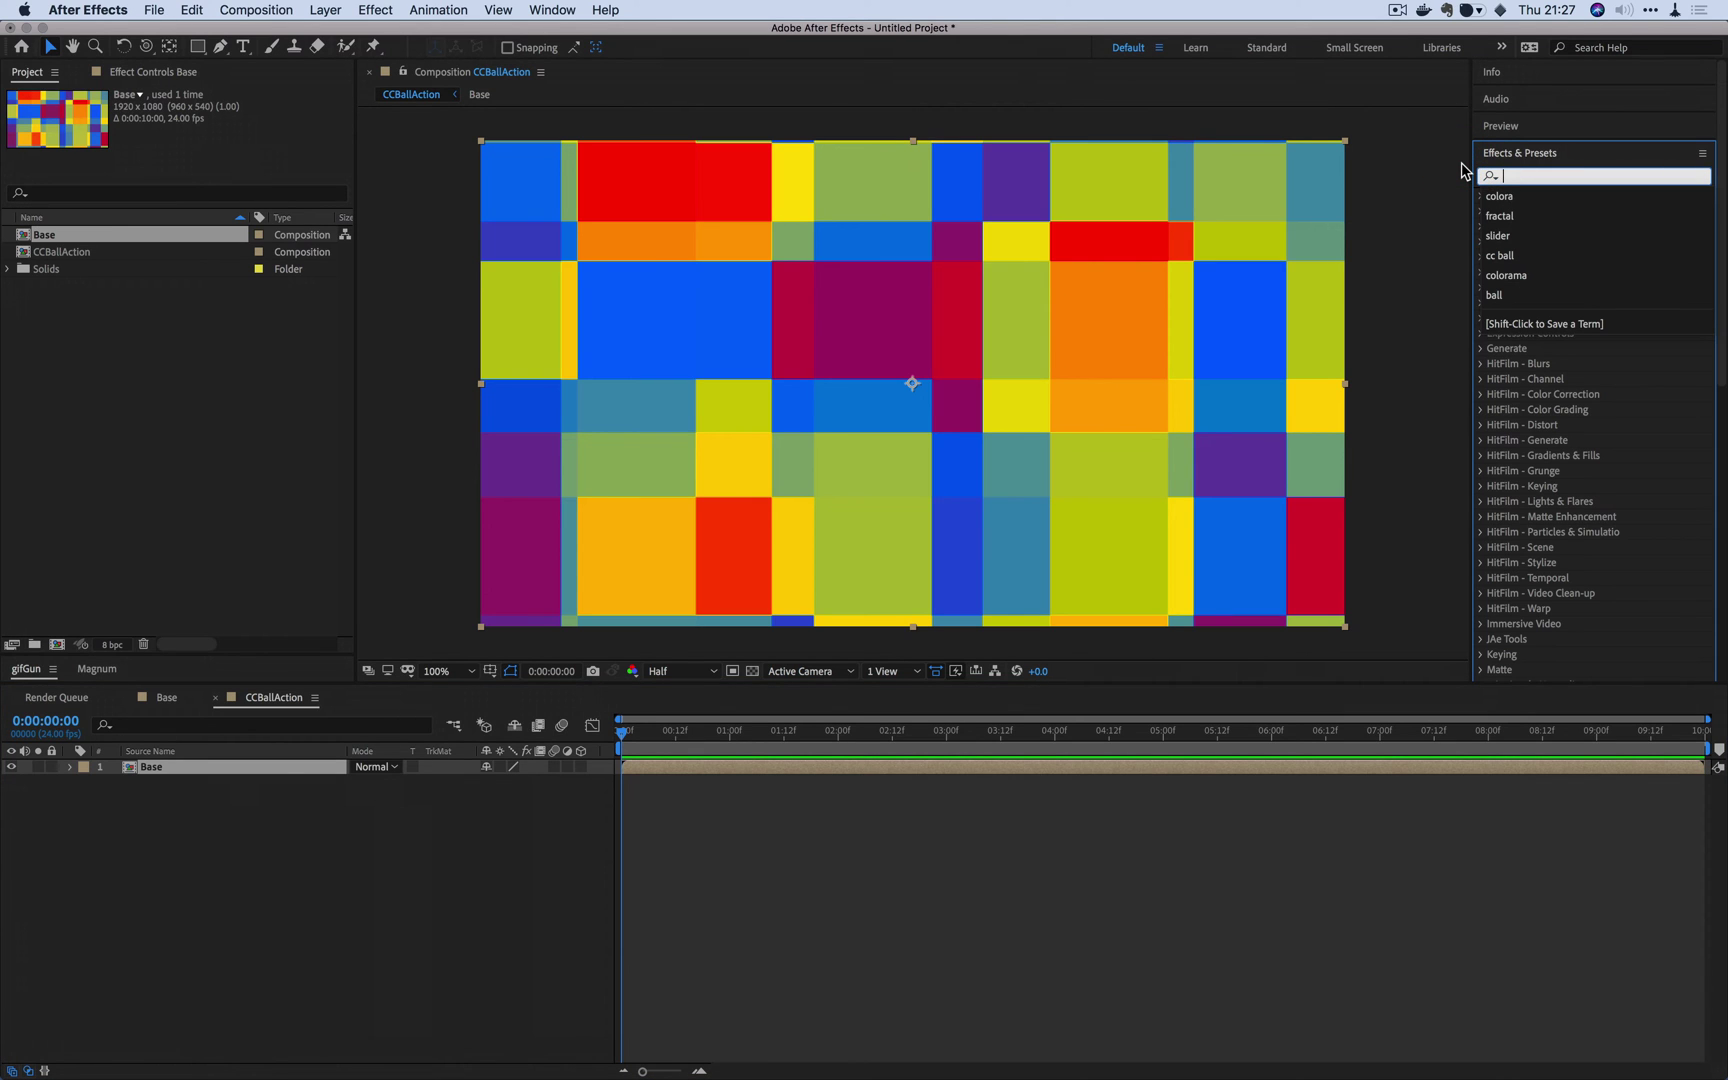
type("CC ball")
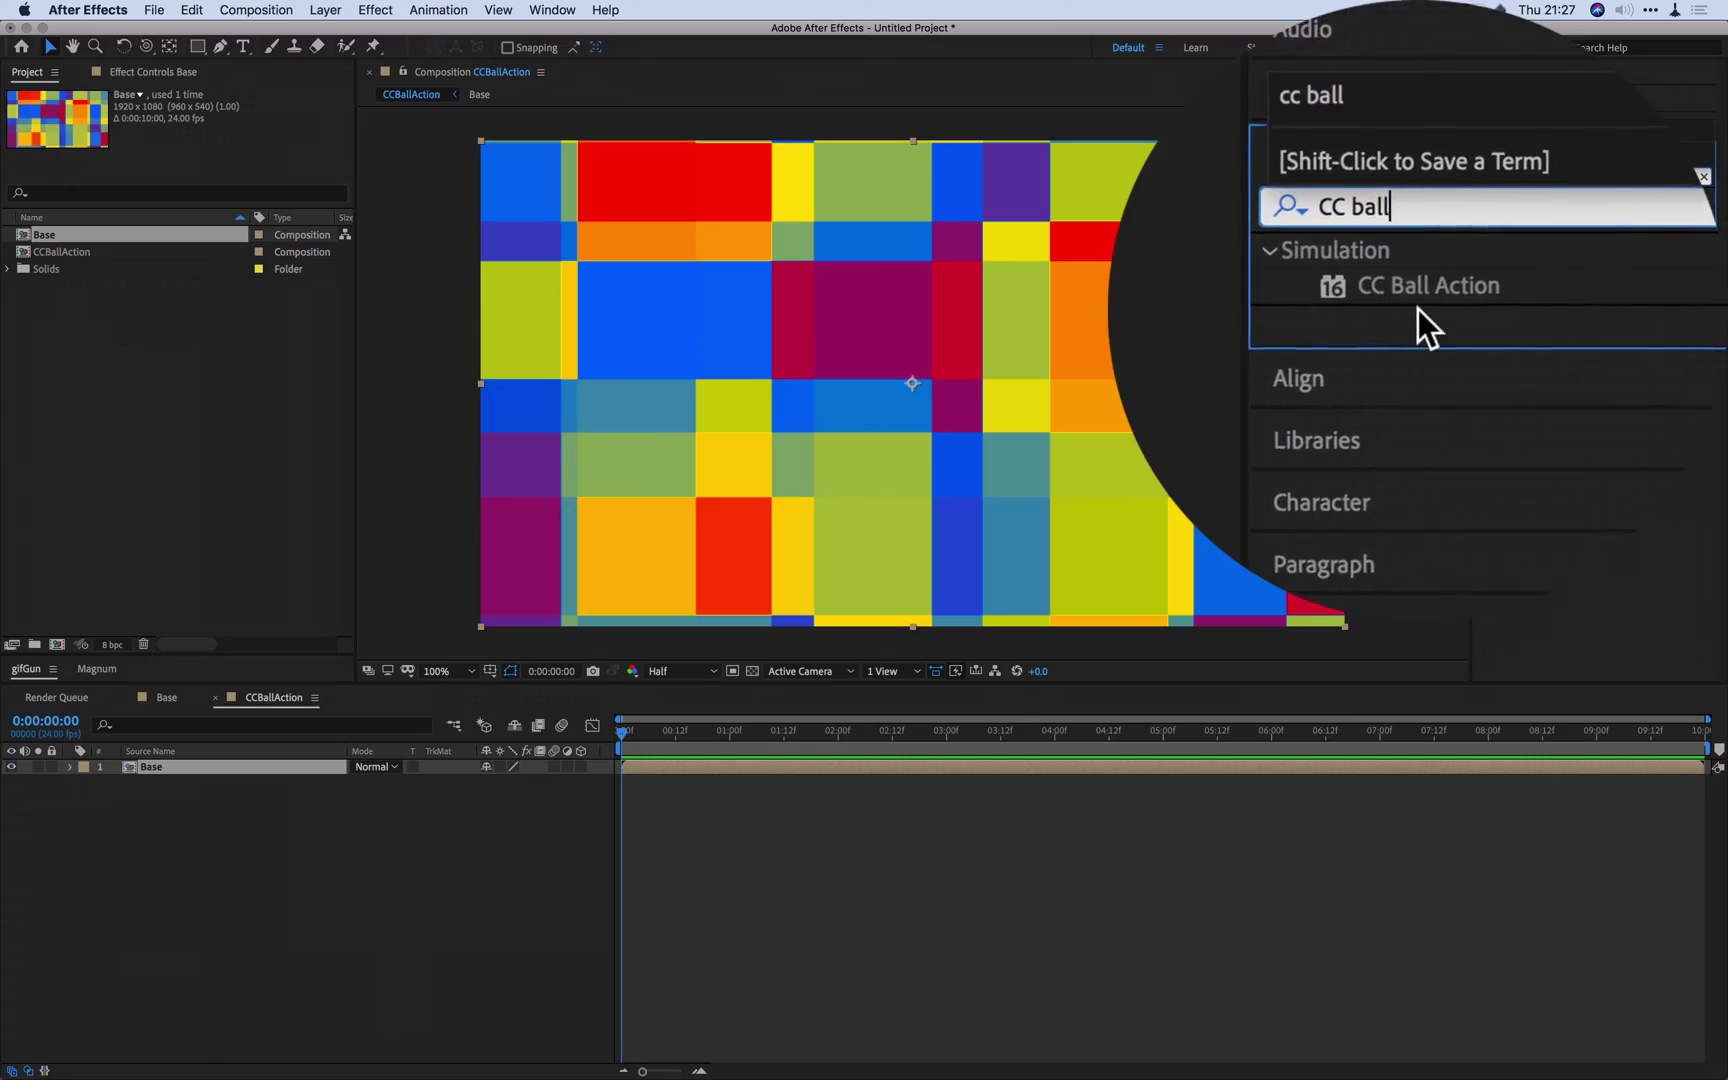
left_click_drag(1552, 210, 997, 430)
left_click_drag(200, 126, 340, 141)
key("super+z")
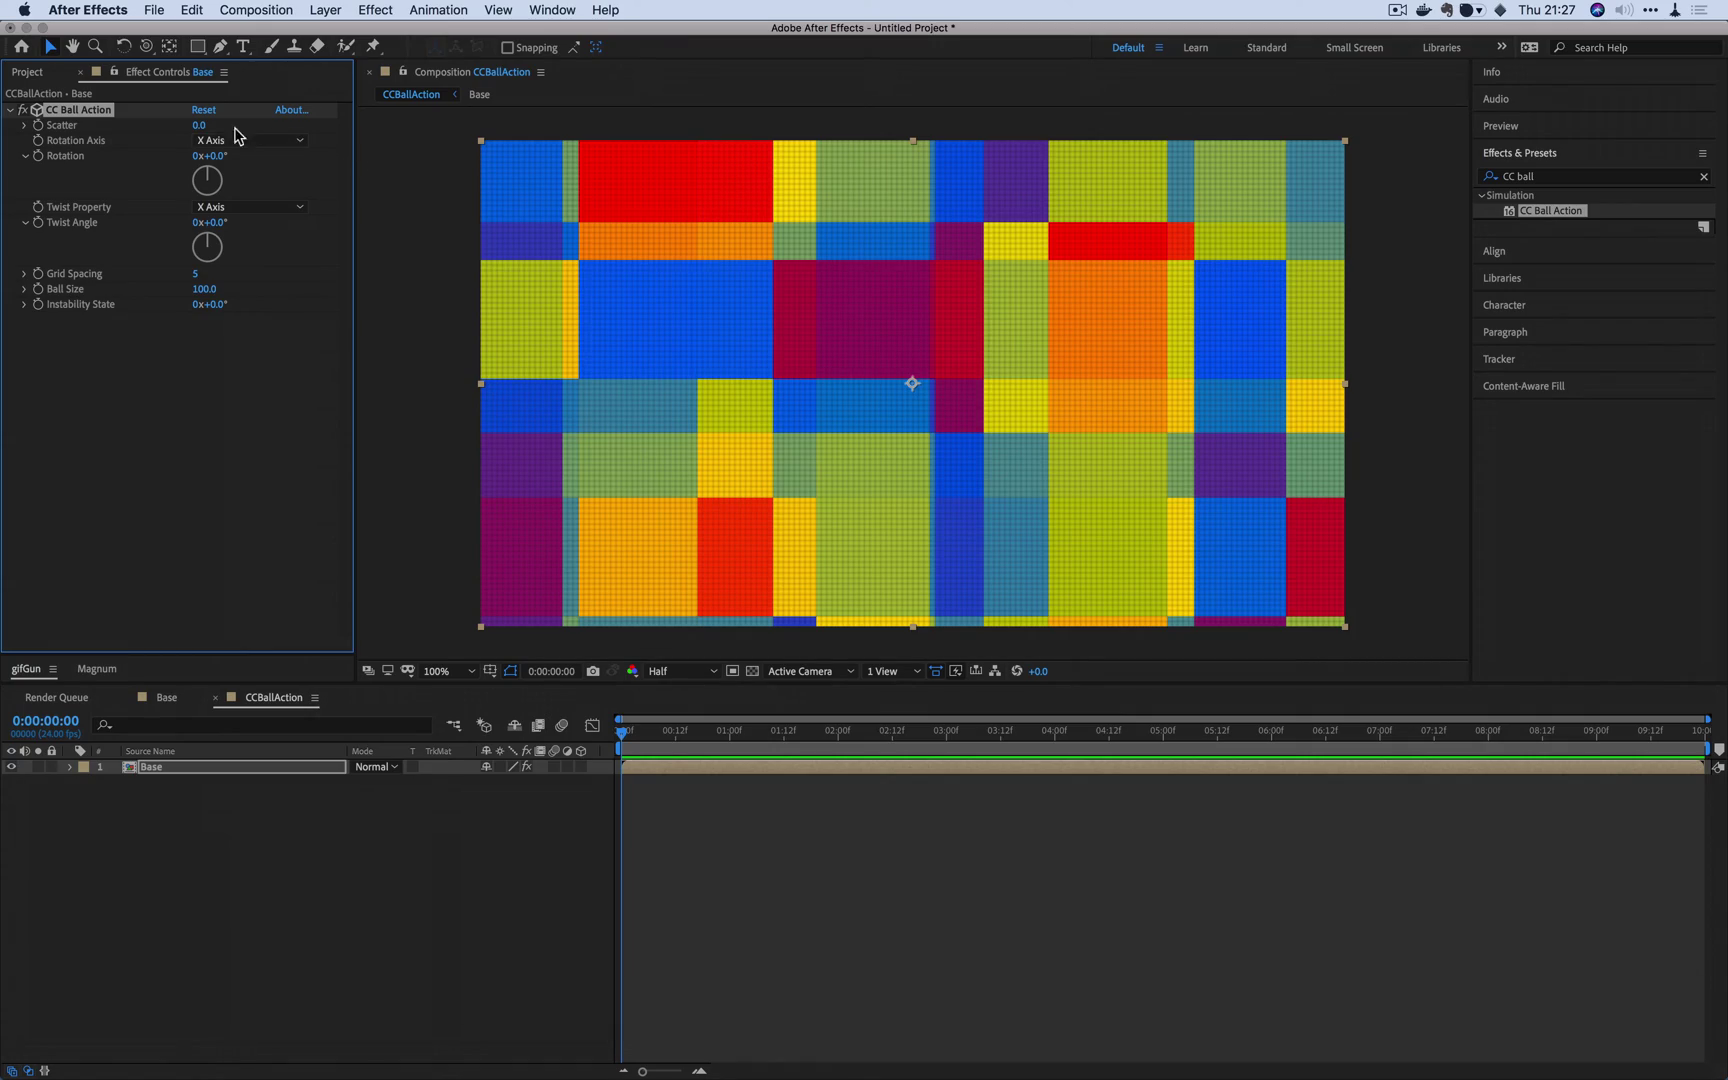
left_click_drag(200, 127, 660, 320)
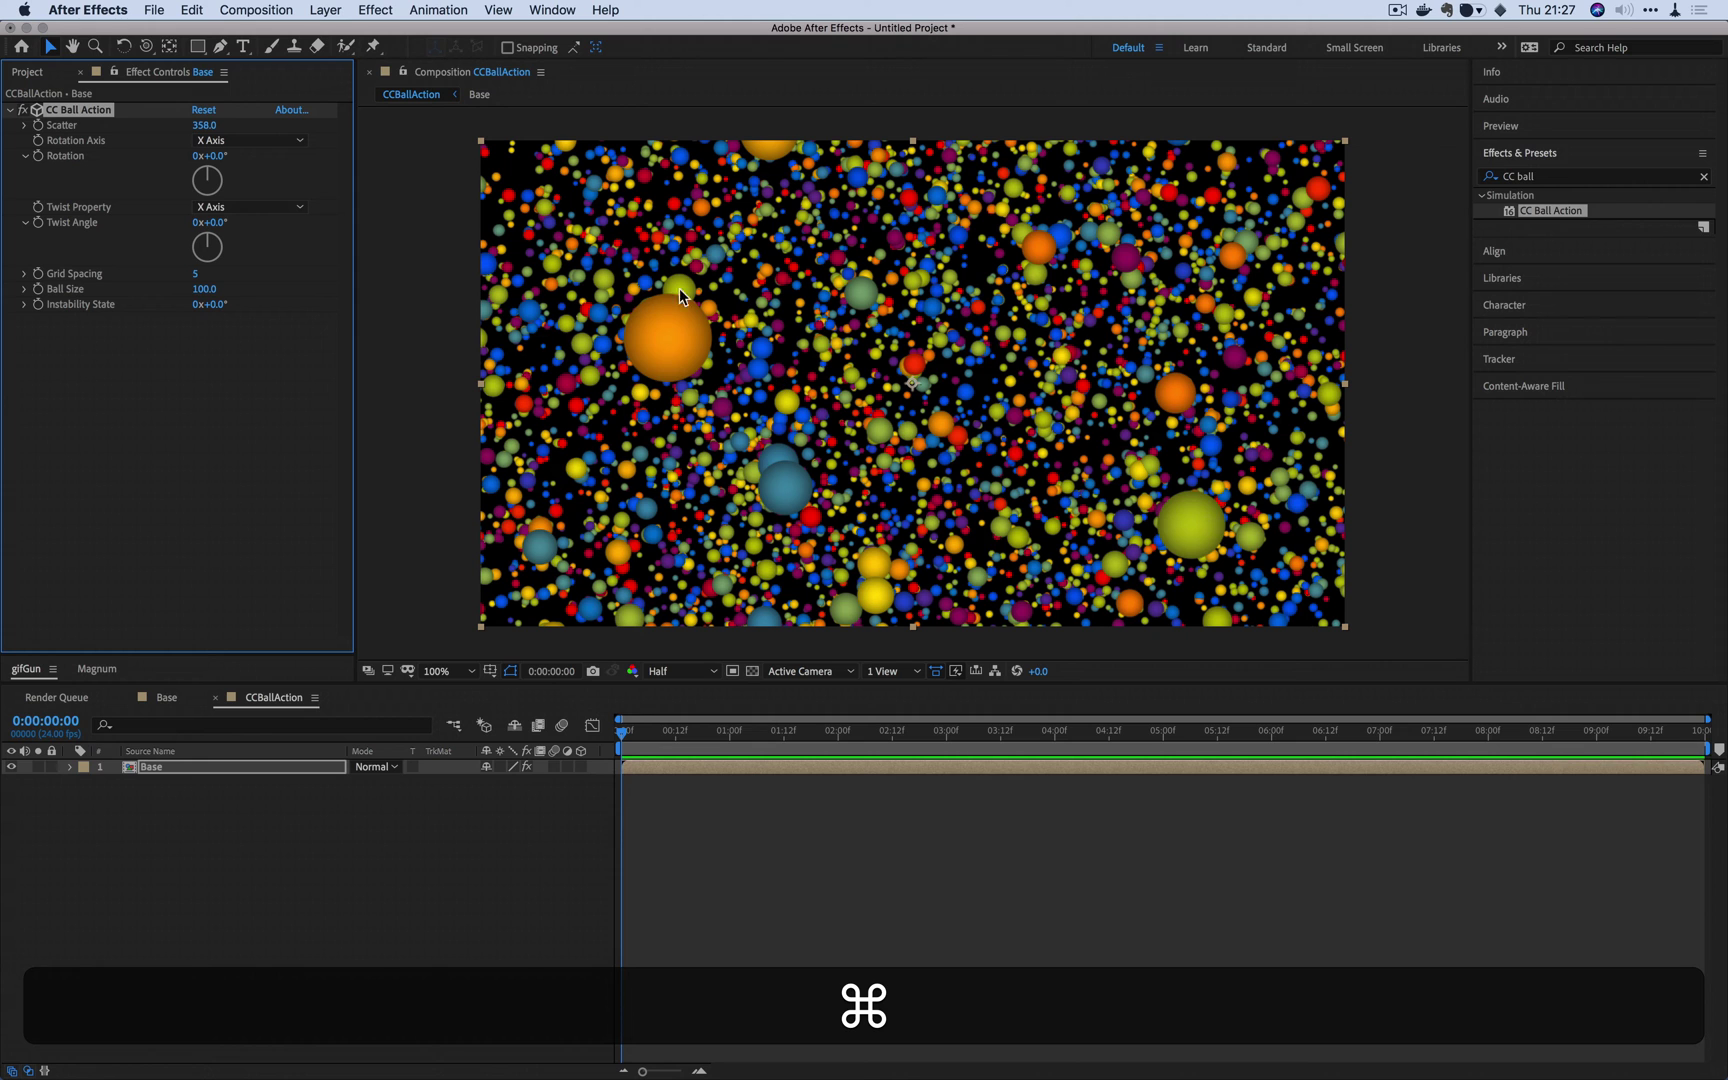
key("super+z")
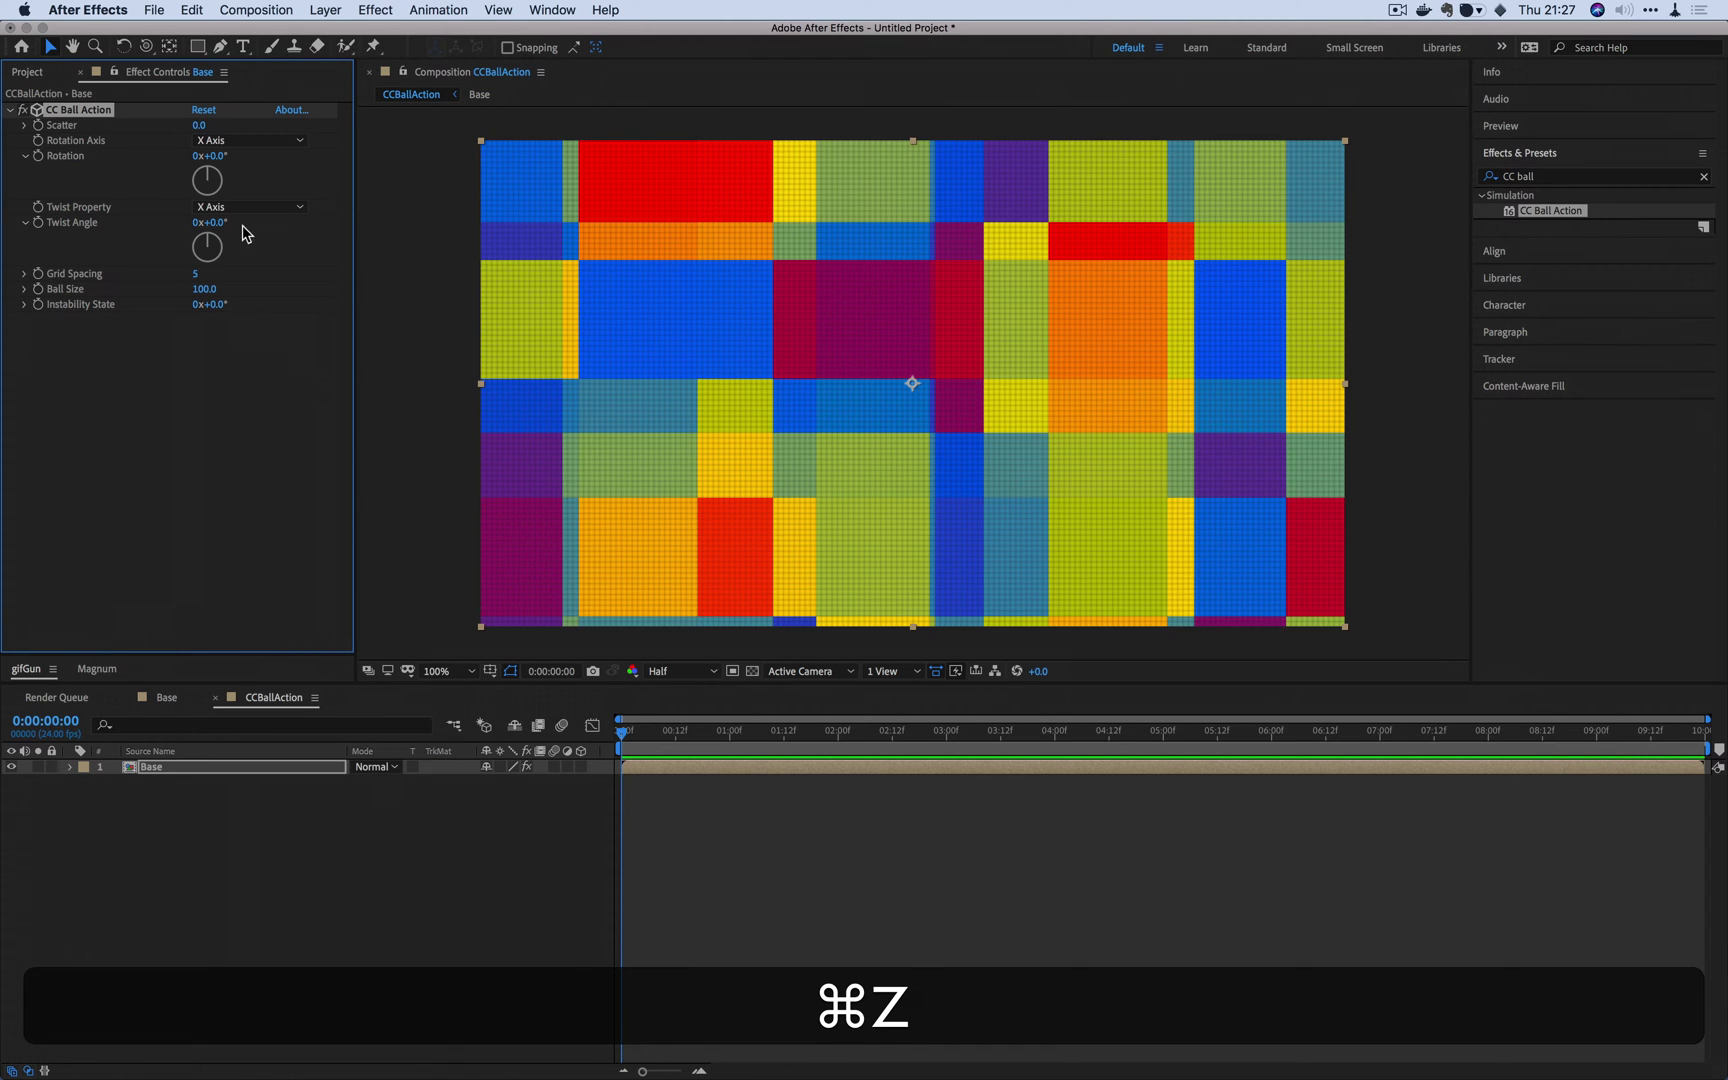
Step: Experiment with the ball grid's Rotation and Twist, then reset both to zero
left_click_drag(215, 185, 204, 220)
left_click_drag(140, 93, 300, 117)
left_click(210, 110)
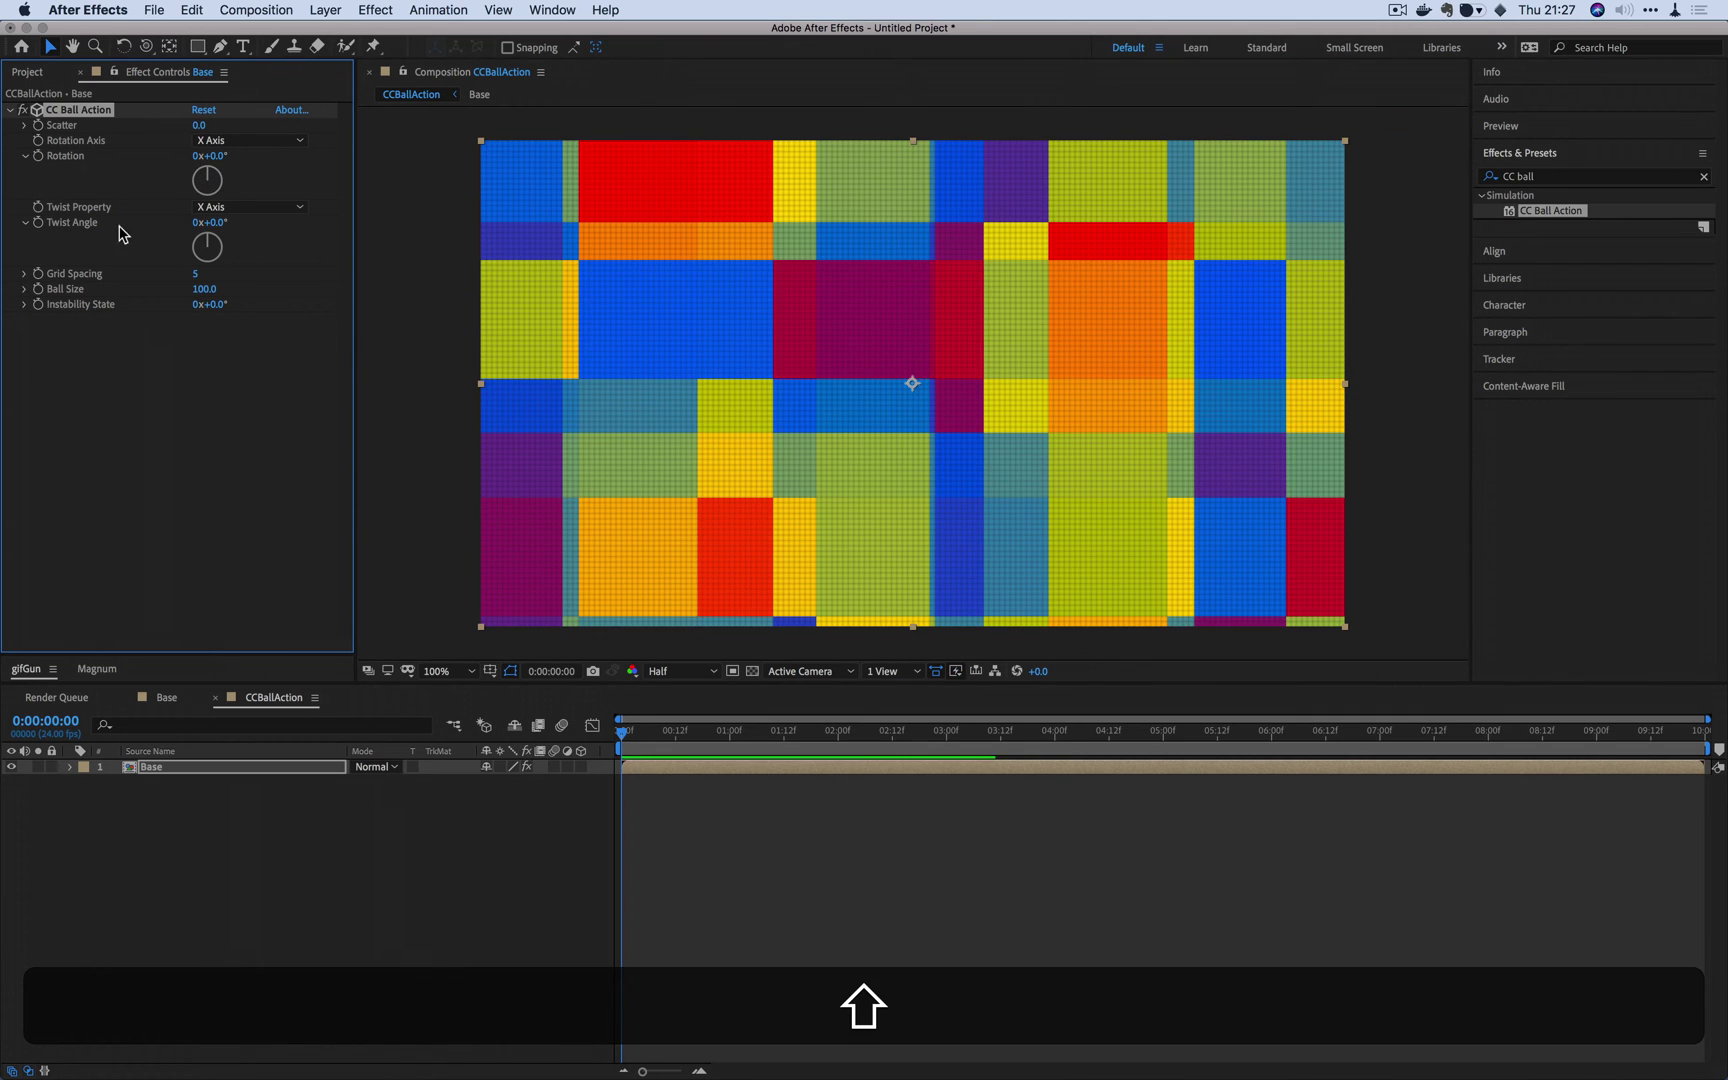
left_click_drag(204, 252, 300, 110)
left_click(203, 110)
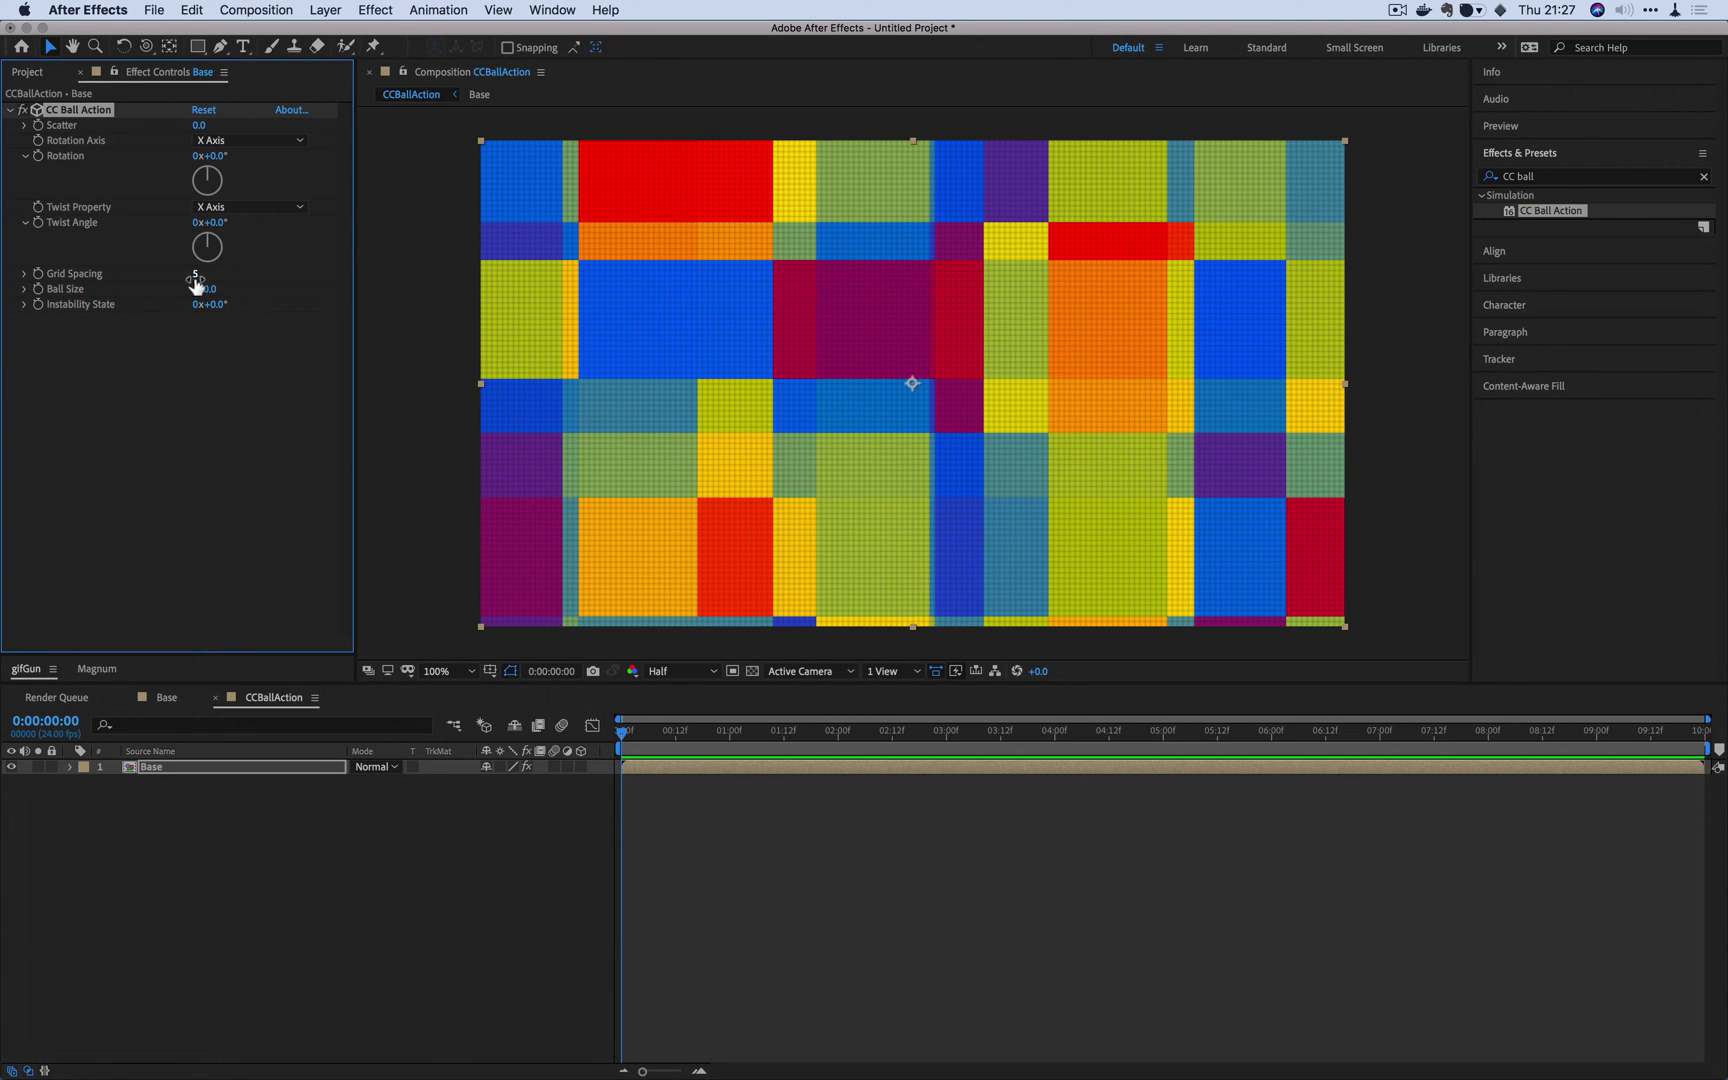
Step: Set Grid Spacing 14 and Ball Size 14, with Scatter and Instability State at 0
left_click_drag(197, 285, 272, 274)
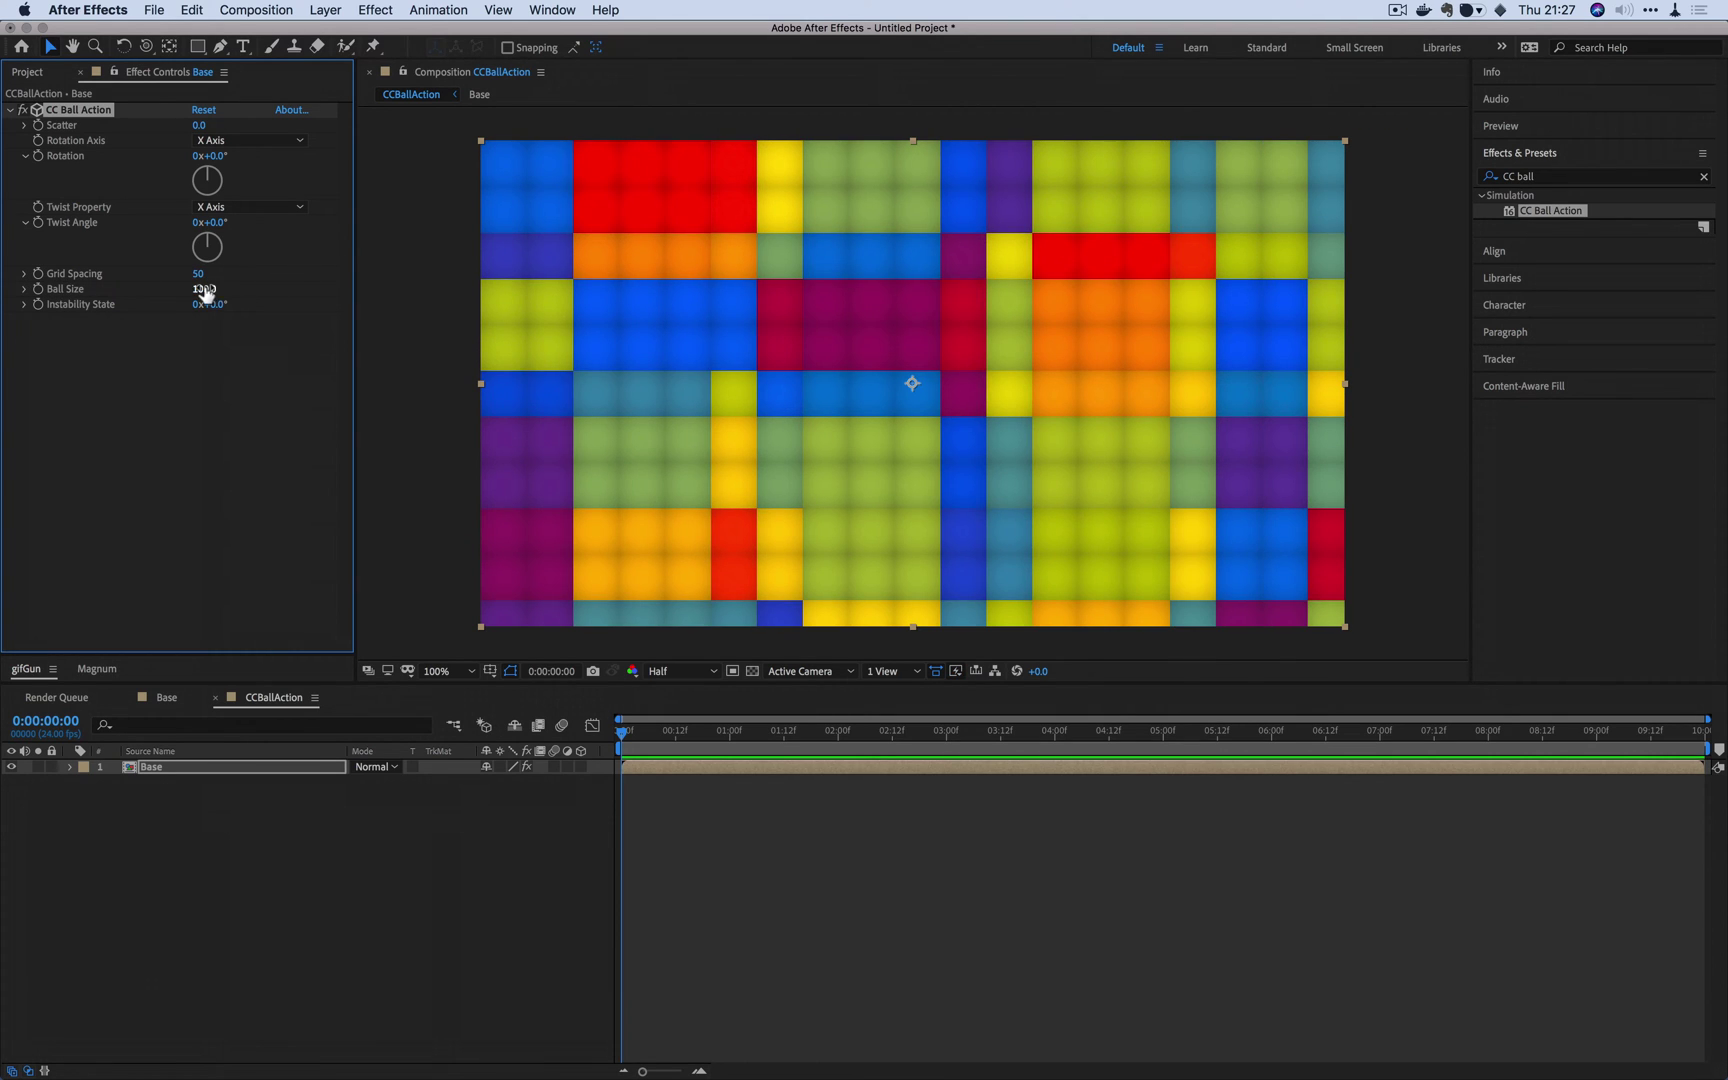
left_click_drag(203, 289, 266, 344)
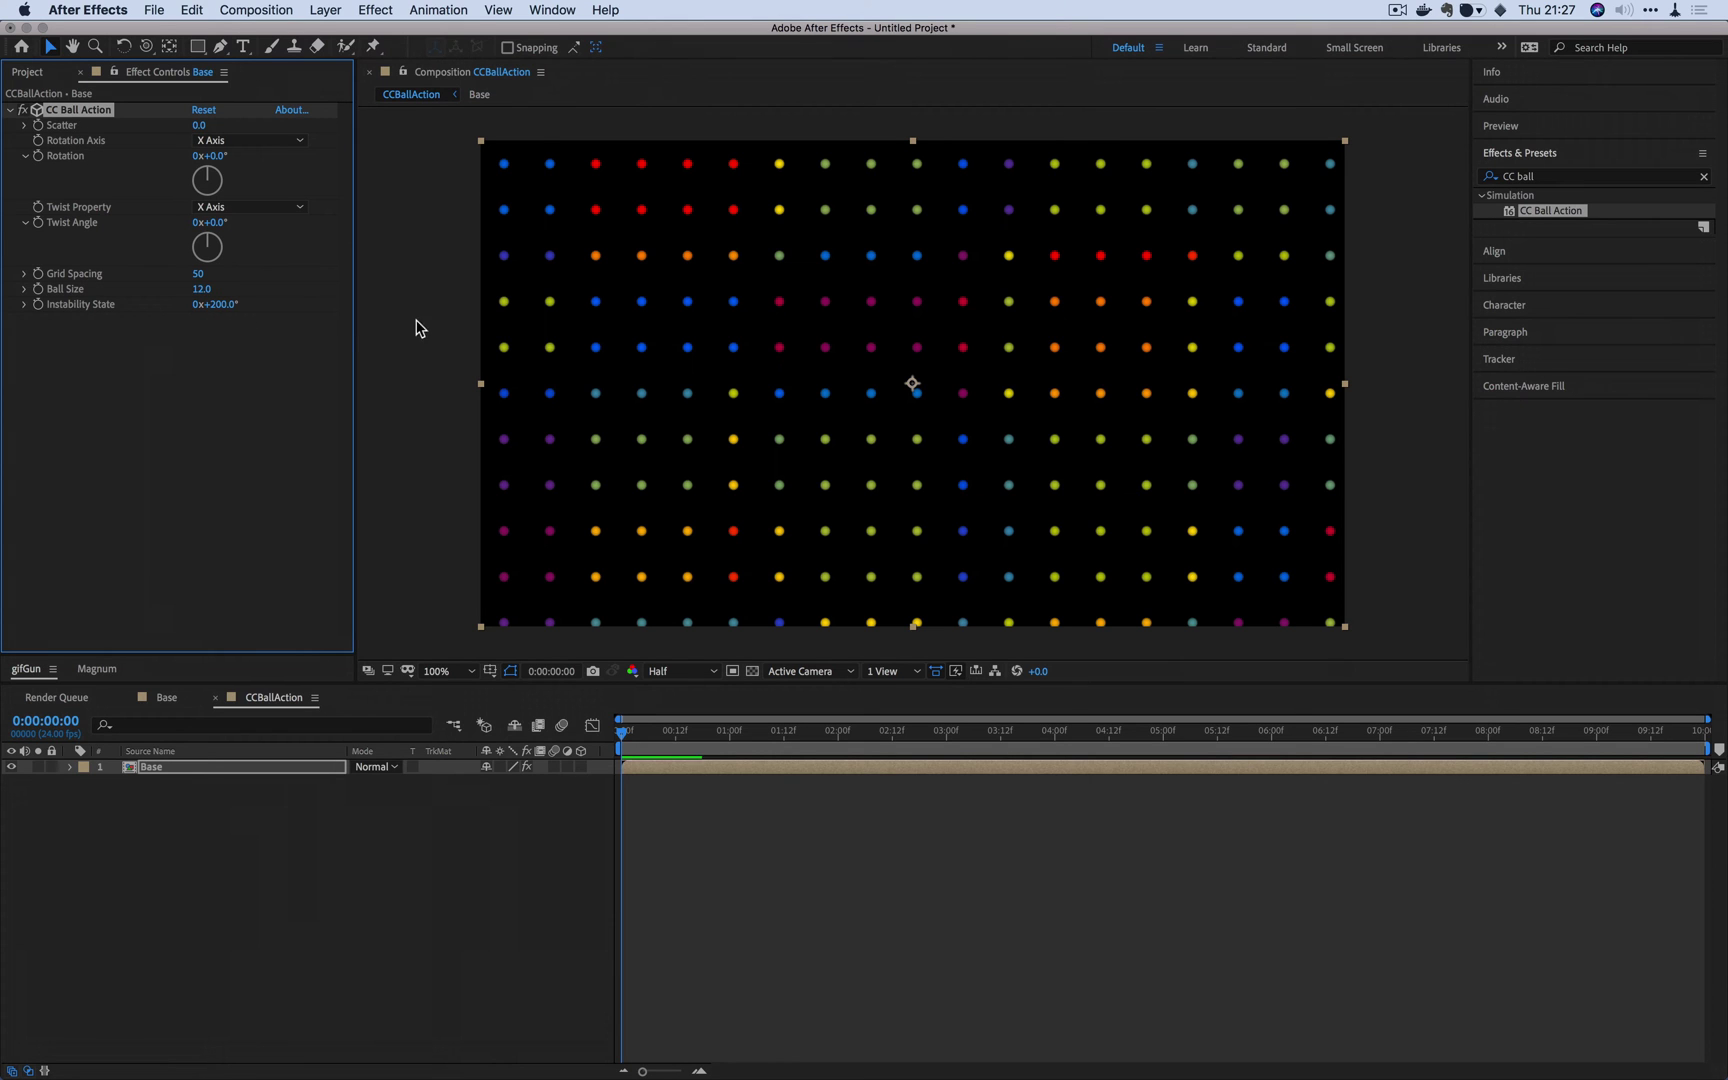
key("z")
left_click_drag(205, 128, 220, 332)
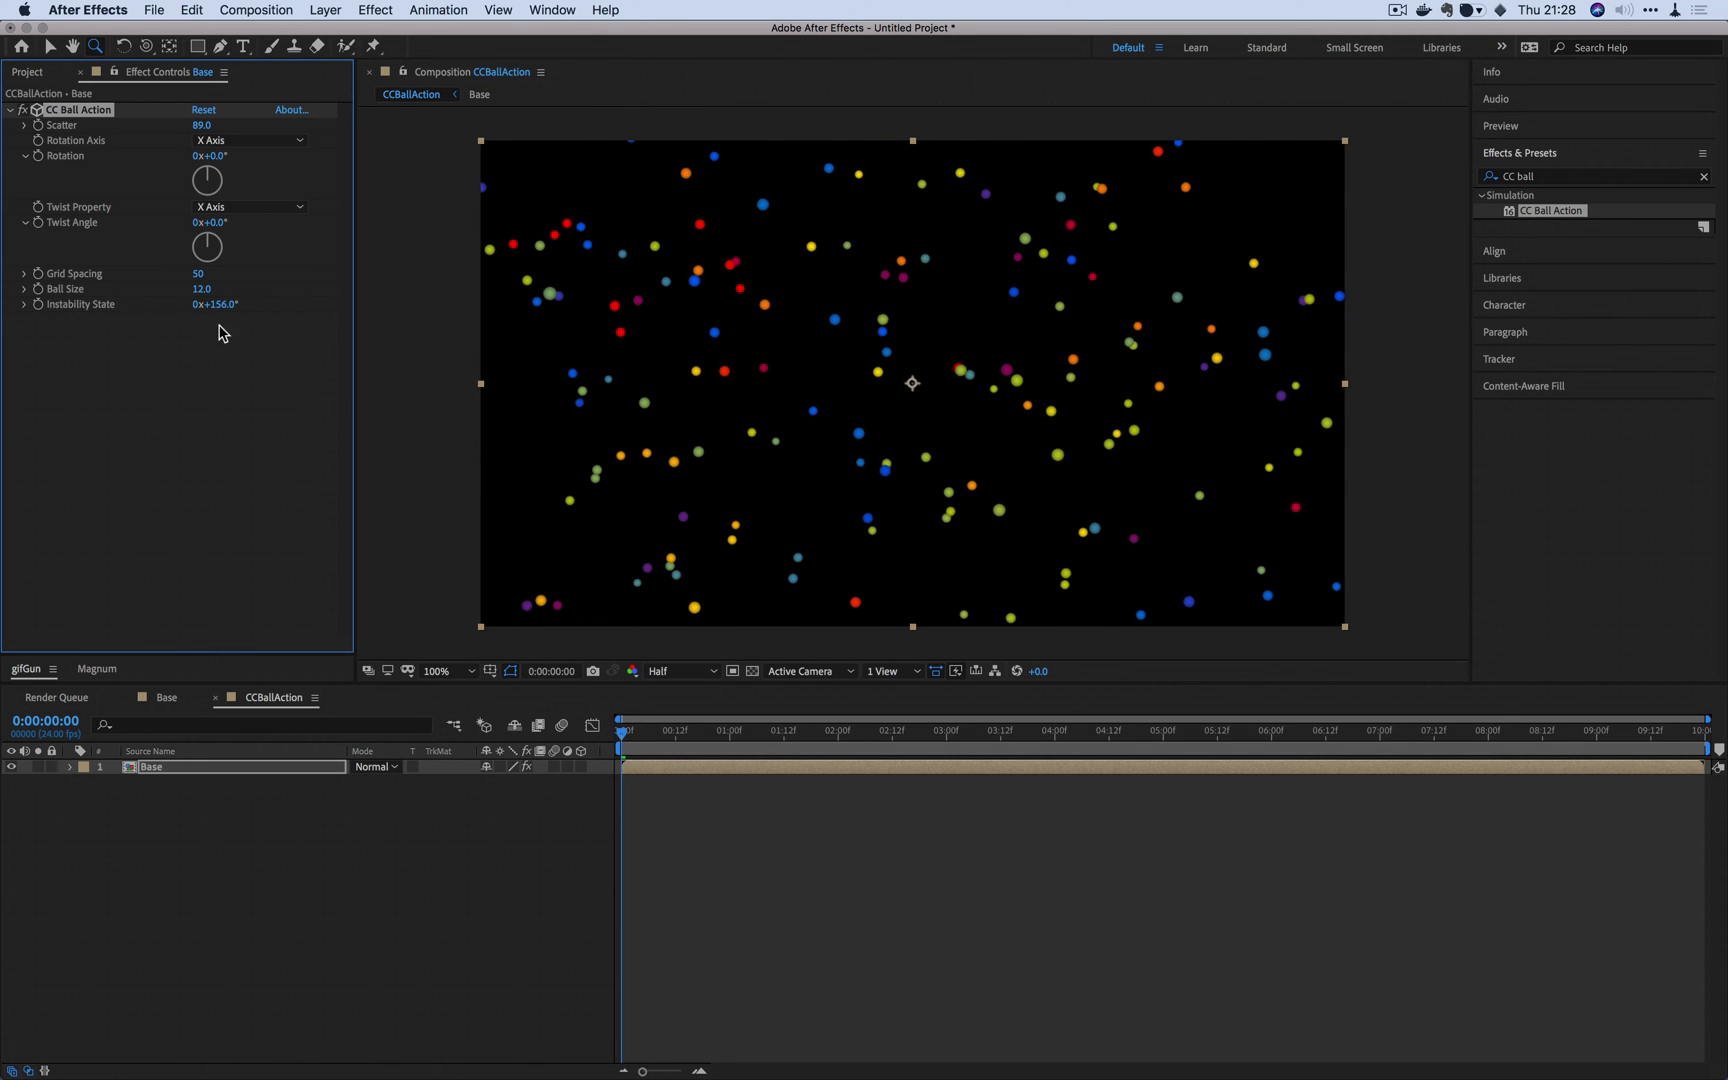
left_click(201, 127)
type("0")
key("Tab")
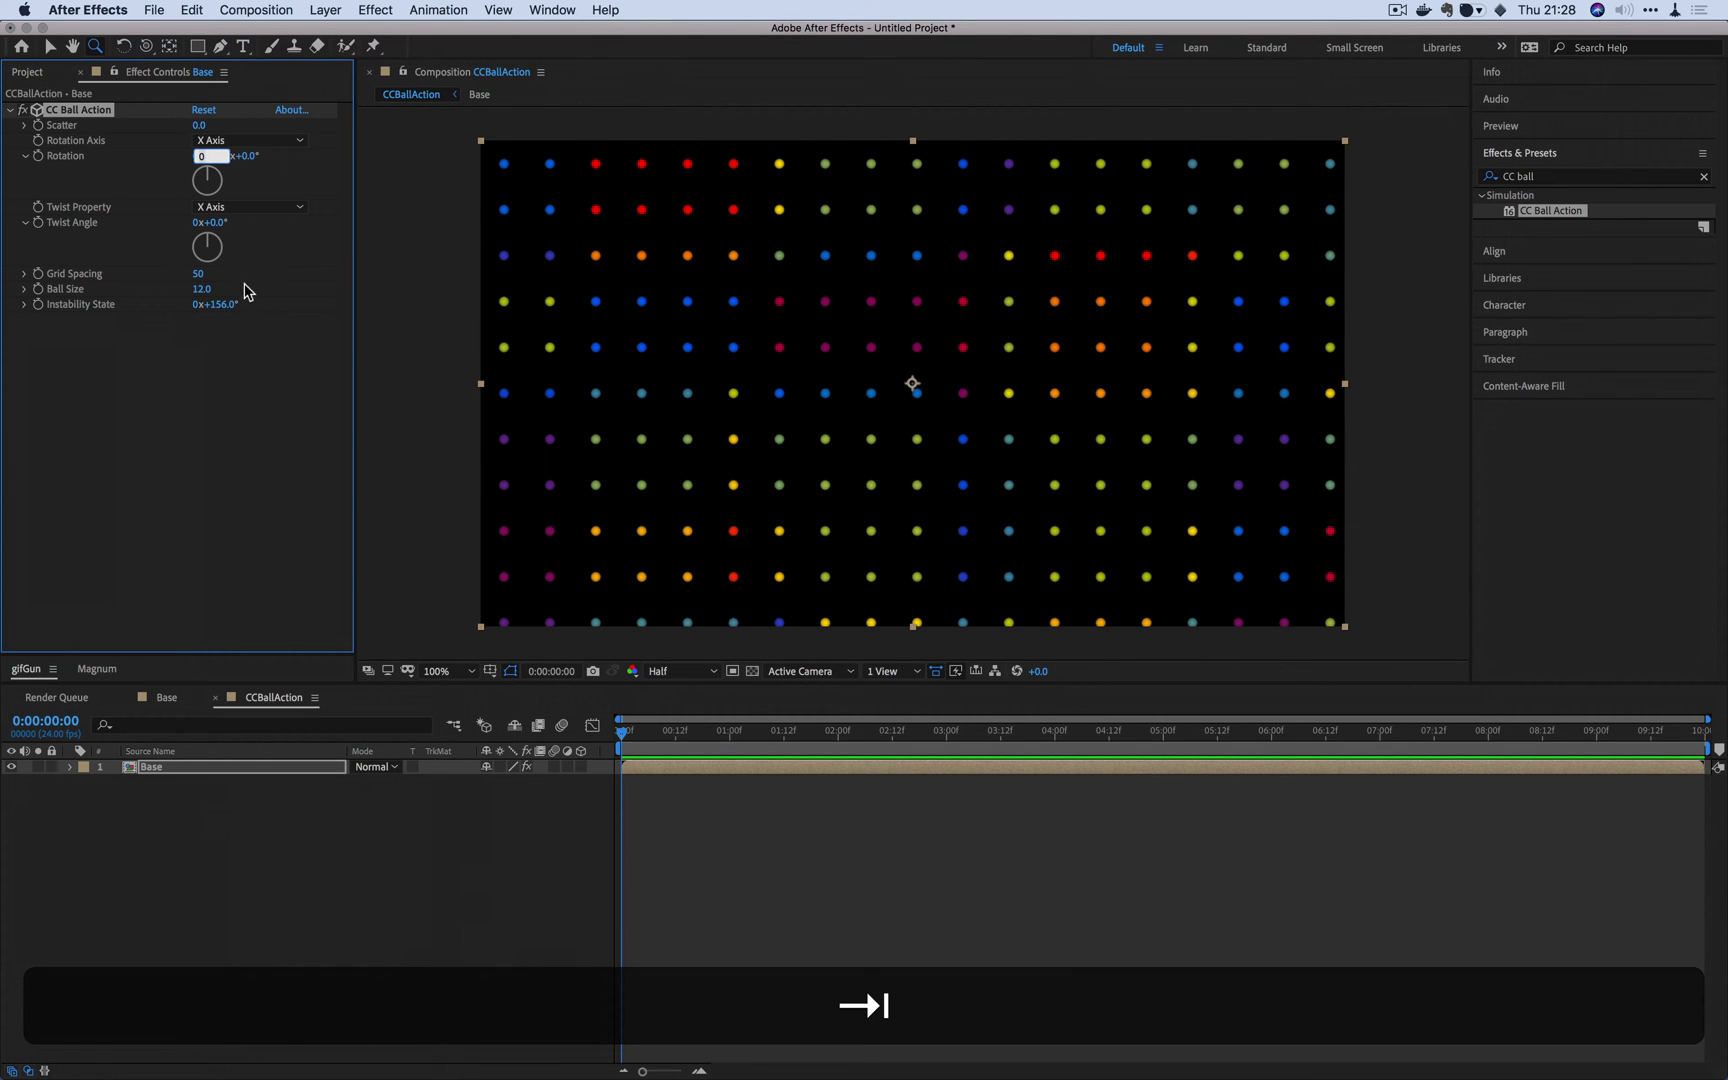
left_click(220, 304)
type("0")
key("Tab")
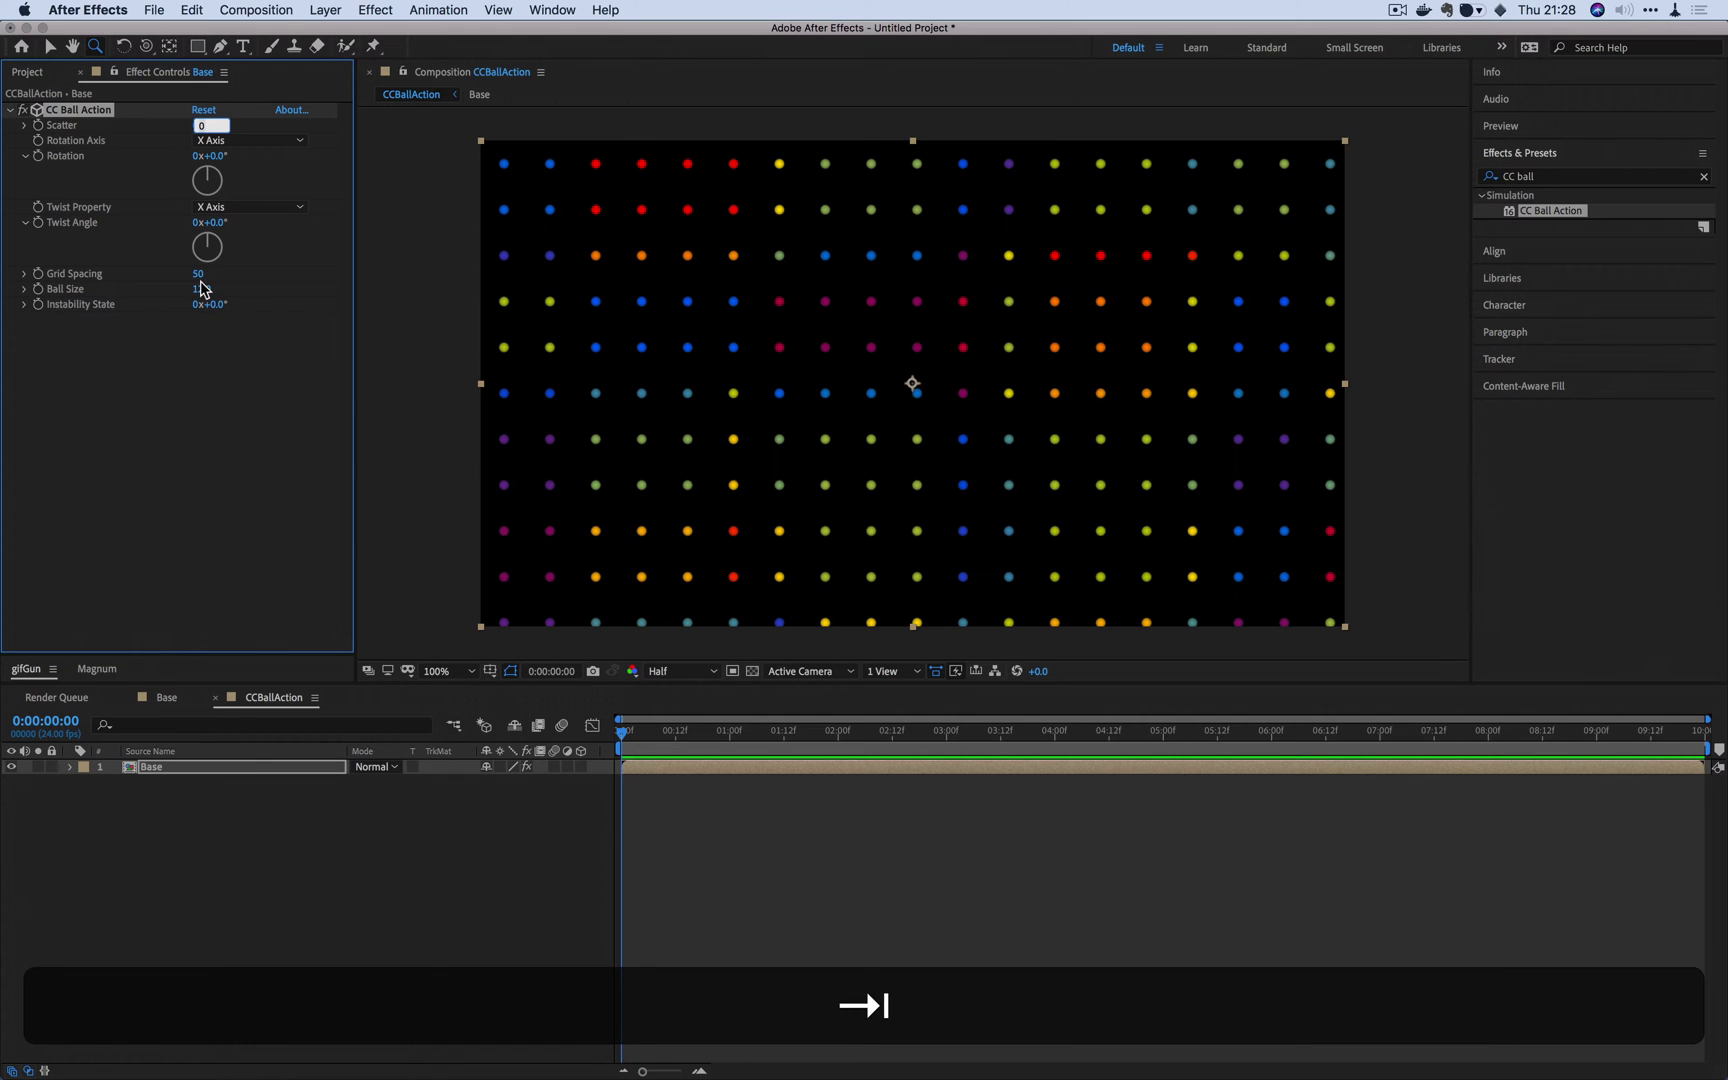
mouse_move(197, 273)
left_mouse_down()
mouse_move(164, 274)
mouse_move(208, 289)
left_mouse_up()
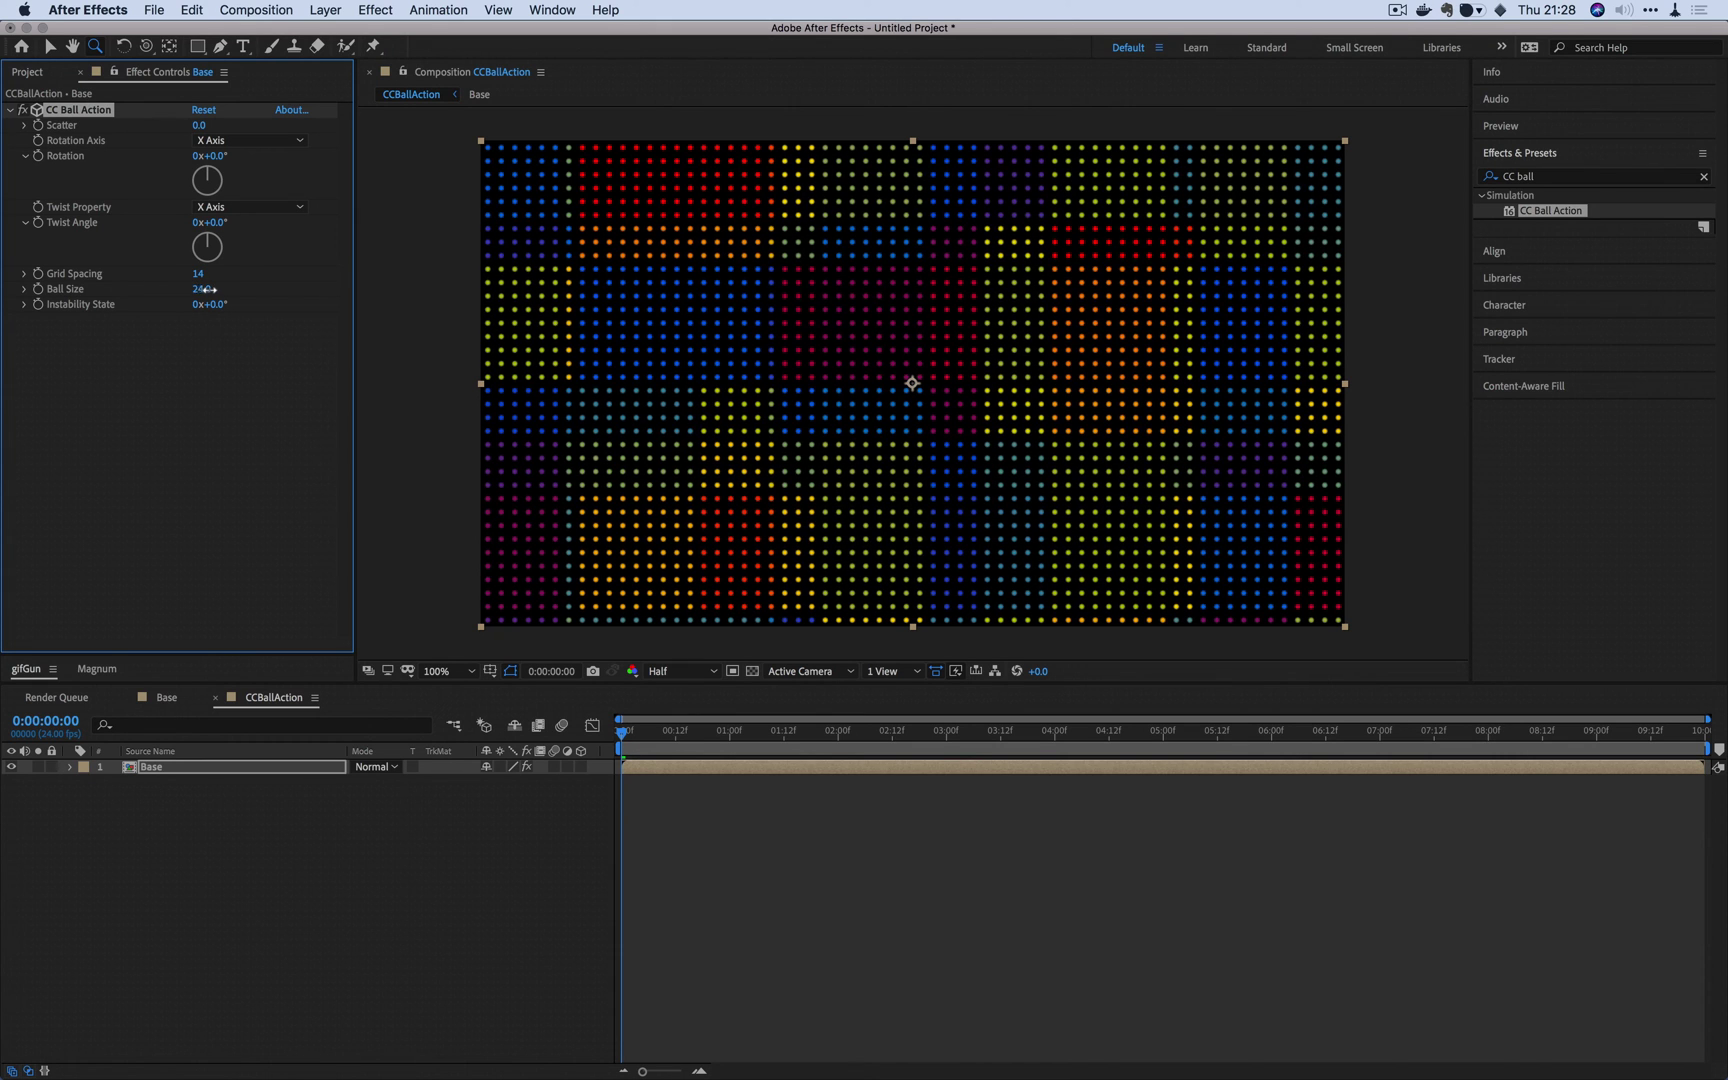
Step: Nudge the composition view and reselect the Base layer's CC Ball Action settings
left_click(297, 414)
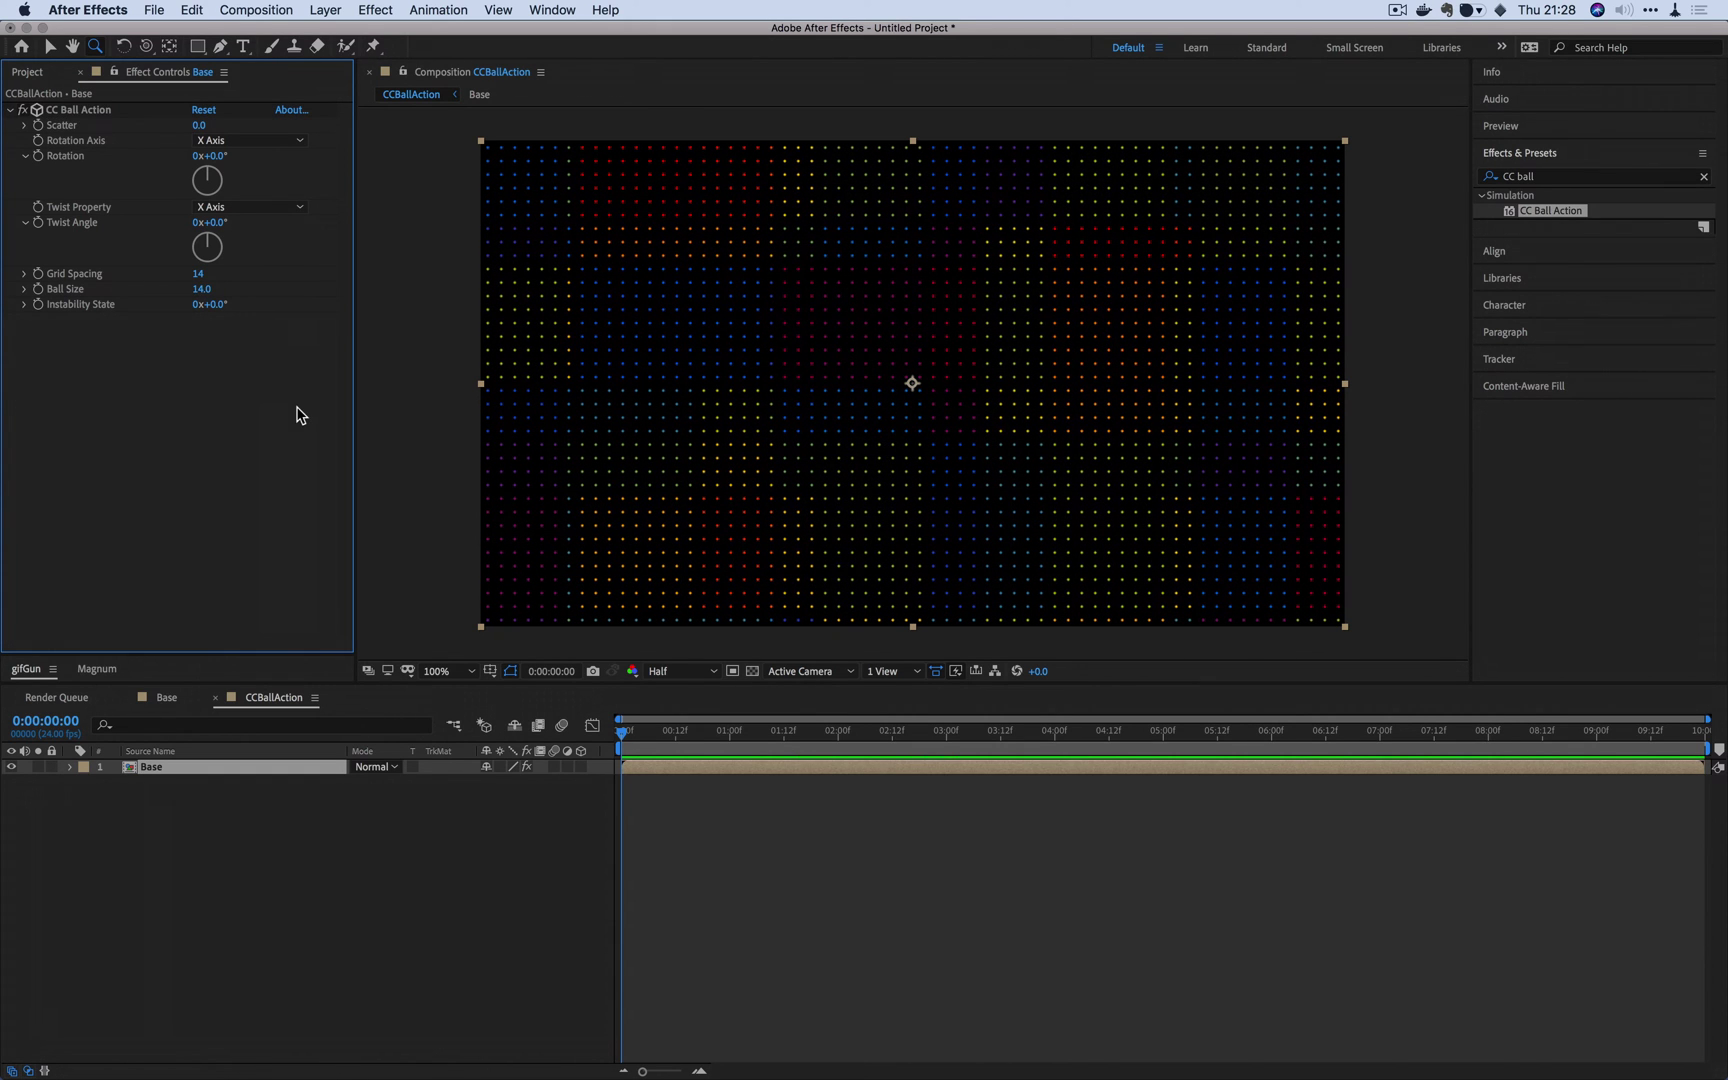
left_click_drag(398, 398, 459, 424)
left_click(345, 872)
left_click(239, 768)
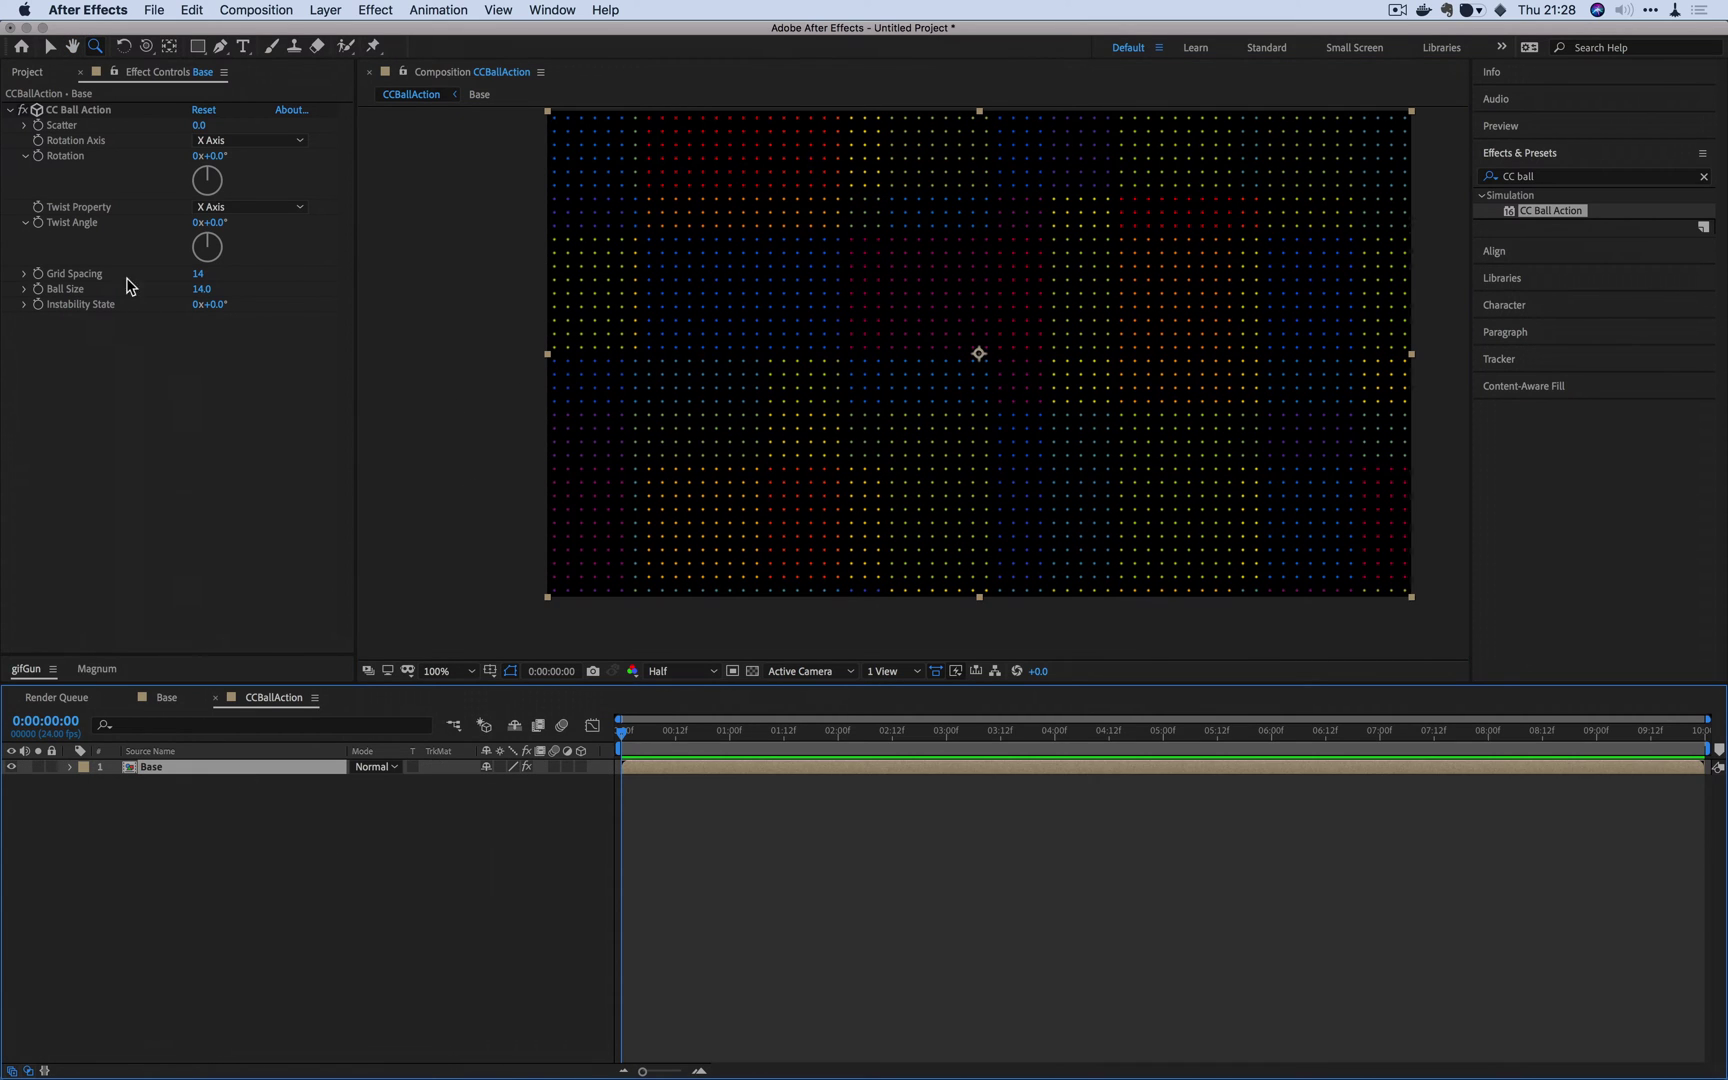
left_click(57, 163)
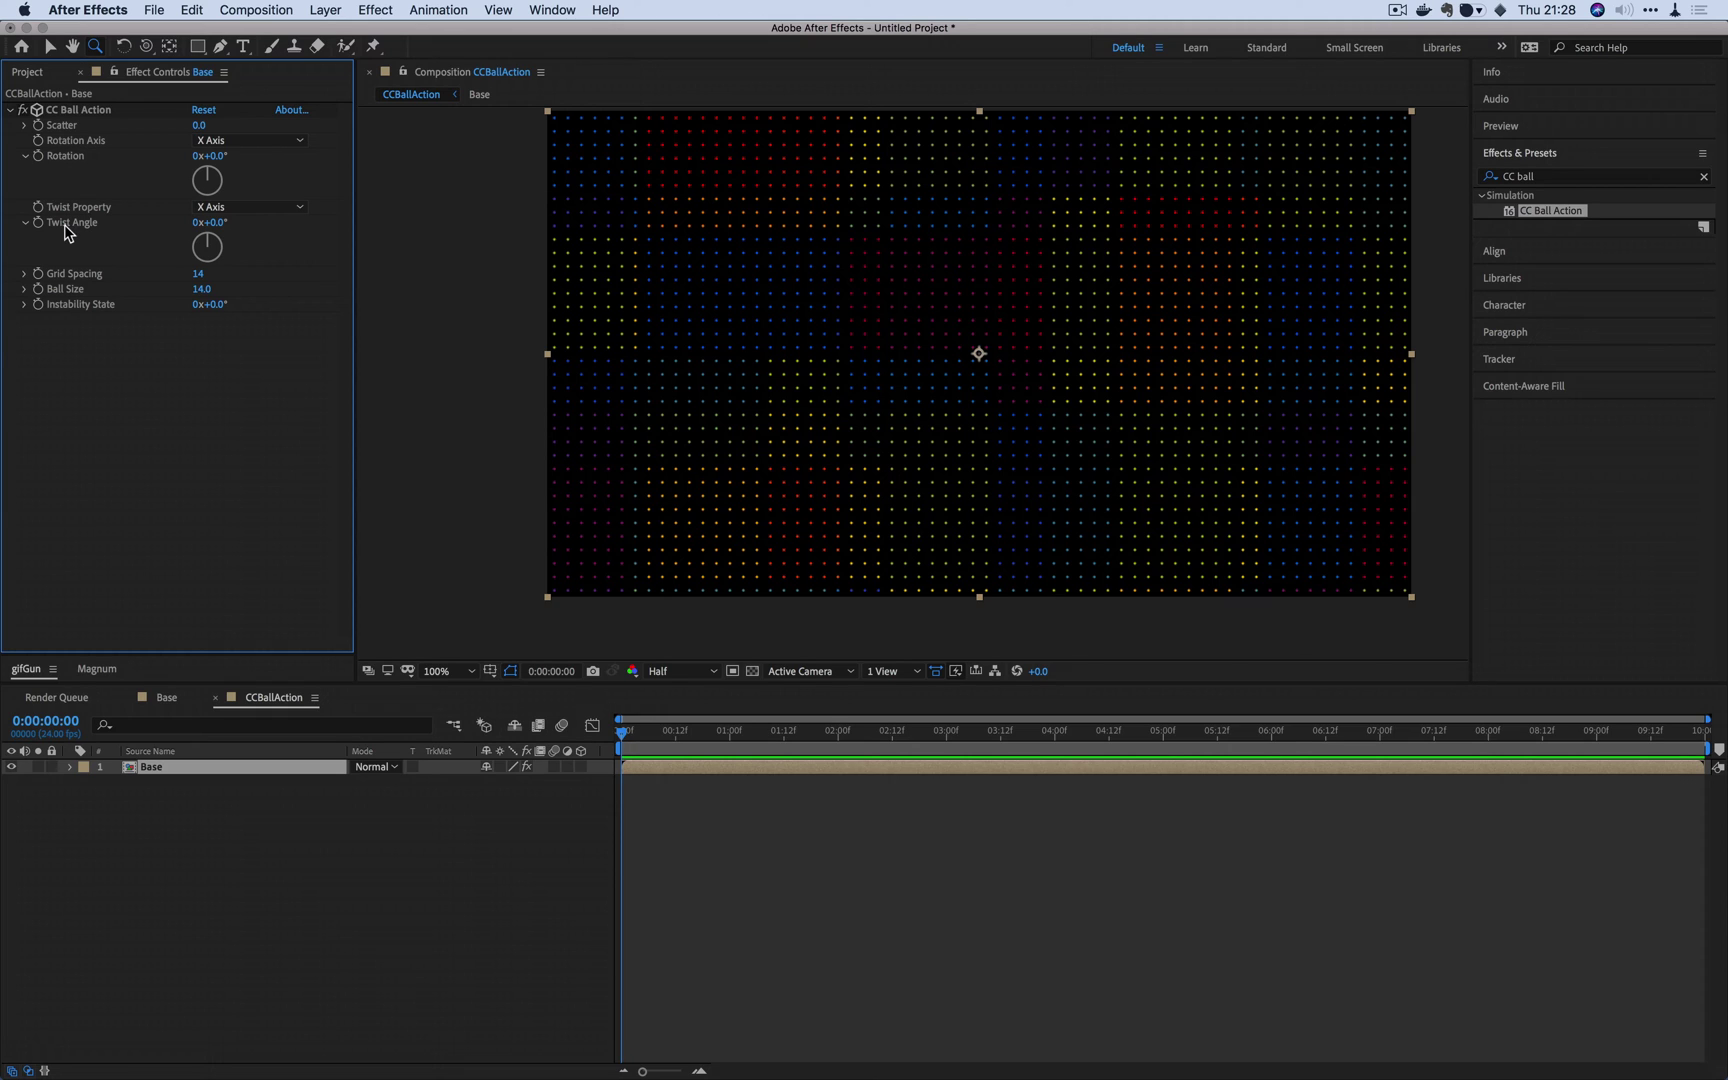
key("alt")
key("alt")
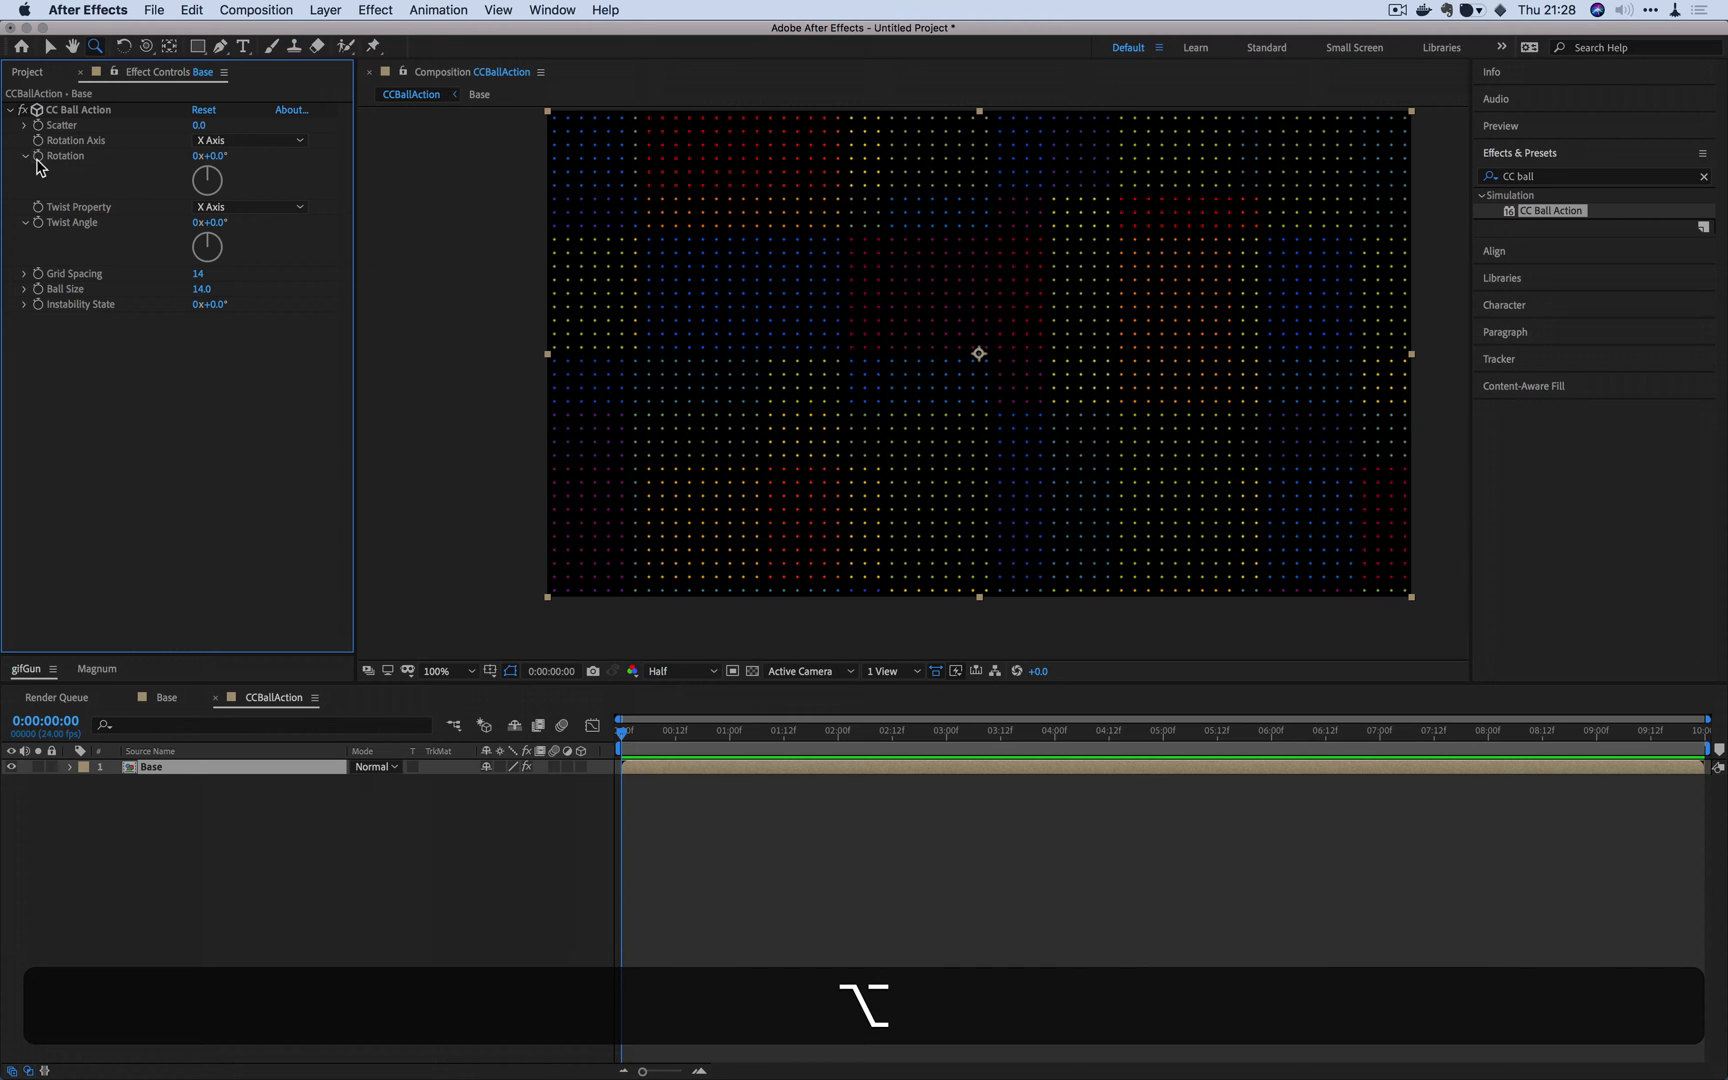
Step: Drive CC Ball Action's Rotation with the expression time*10 and preview the spinning grid
left_click(38, 156, "alt")
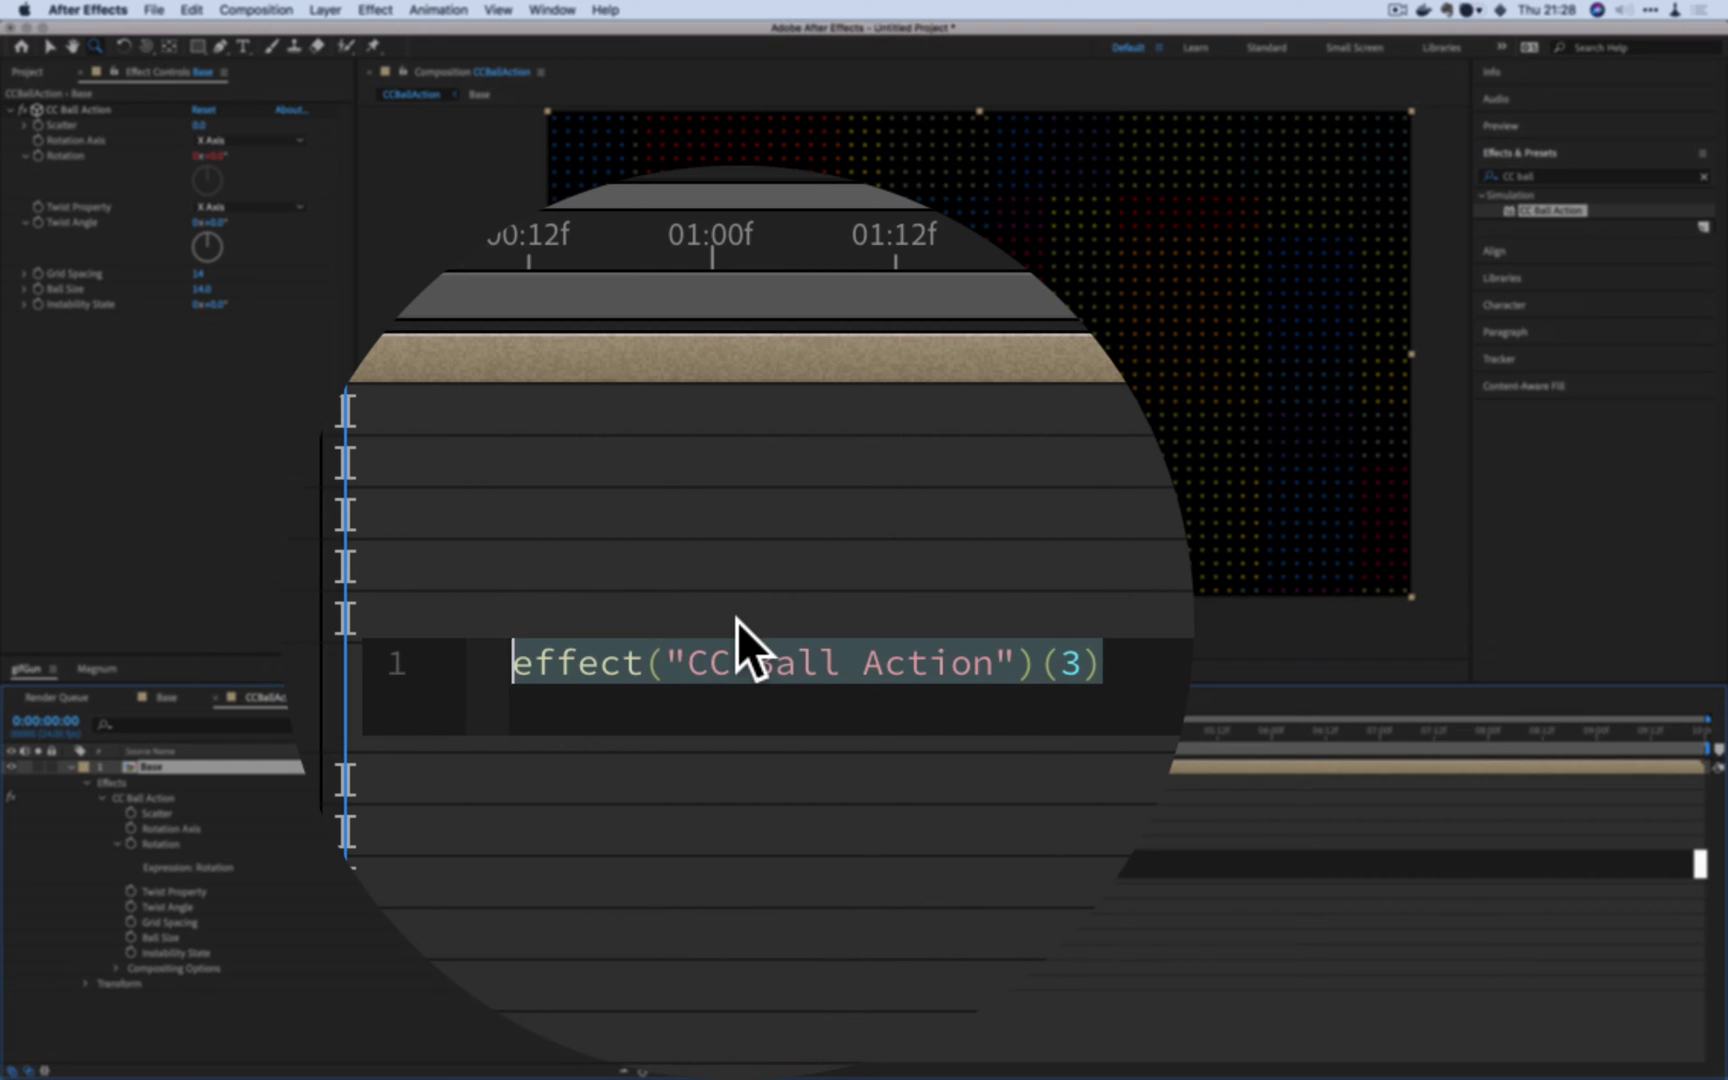
key("BackSpace")
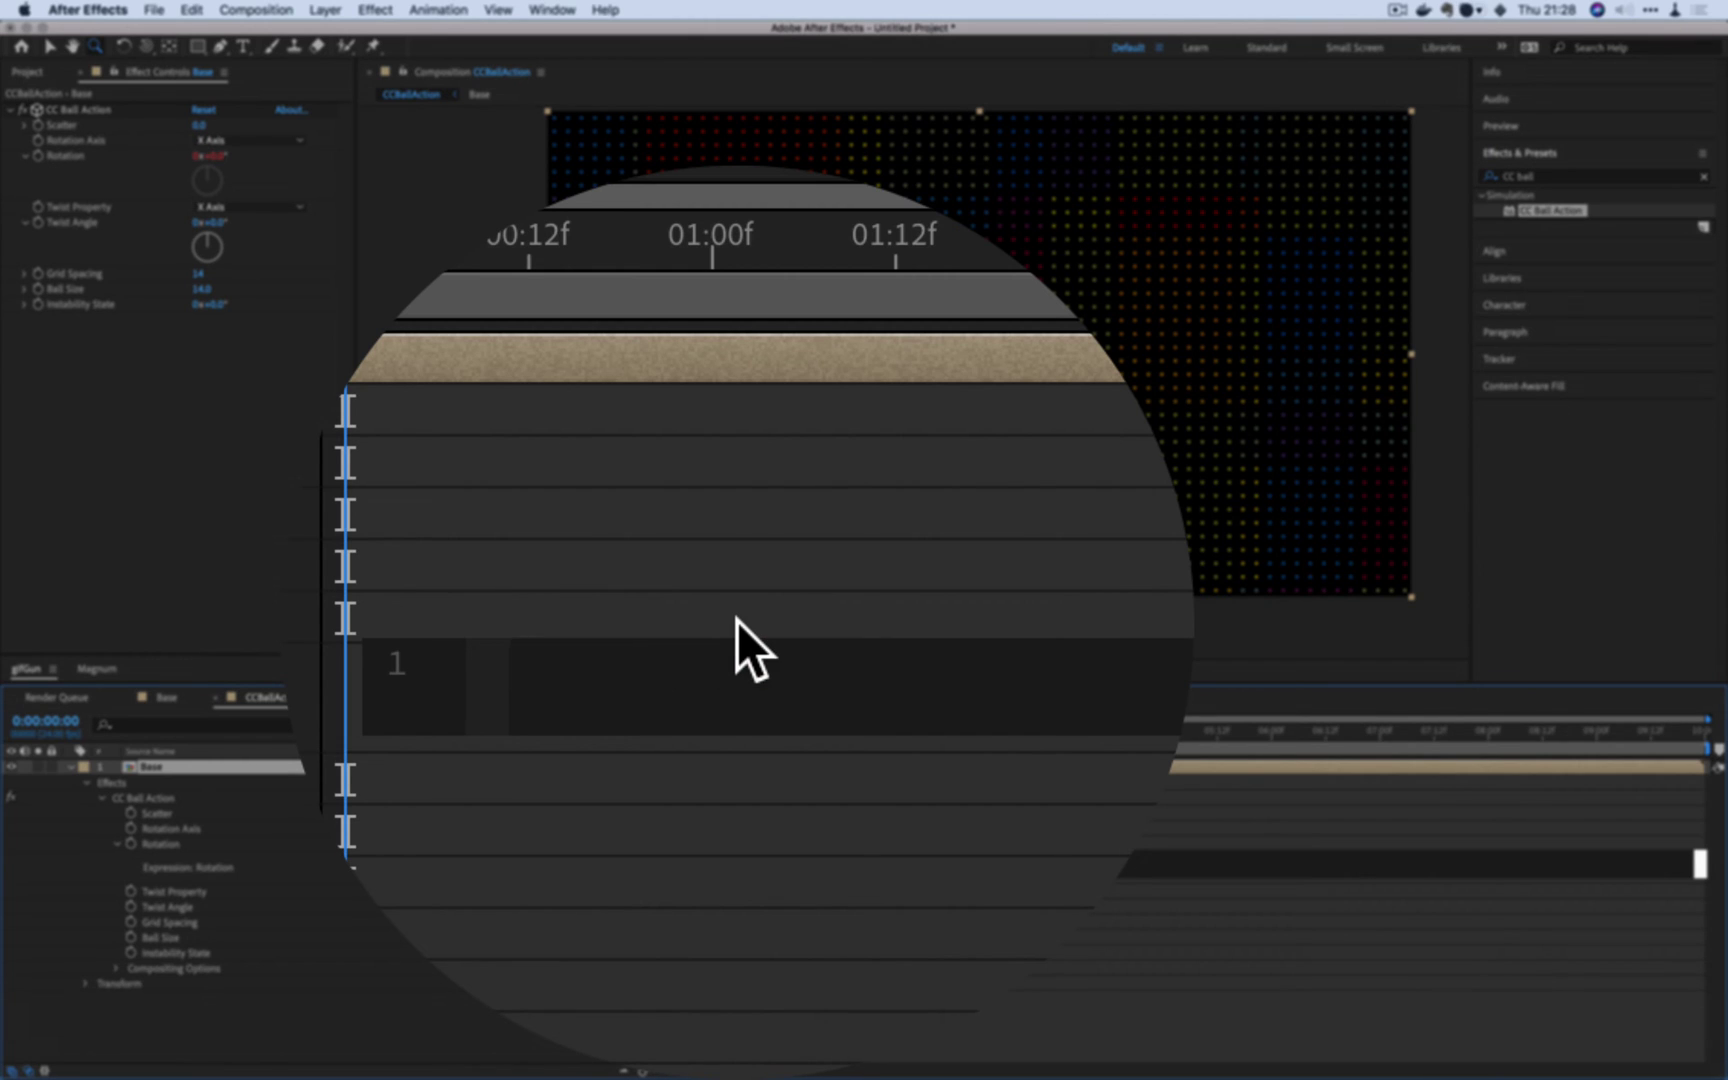
type("time*10")
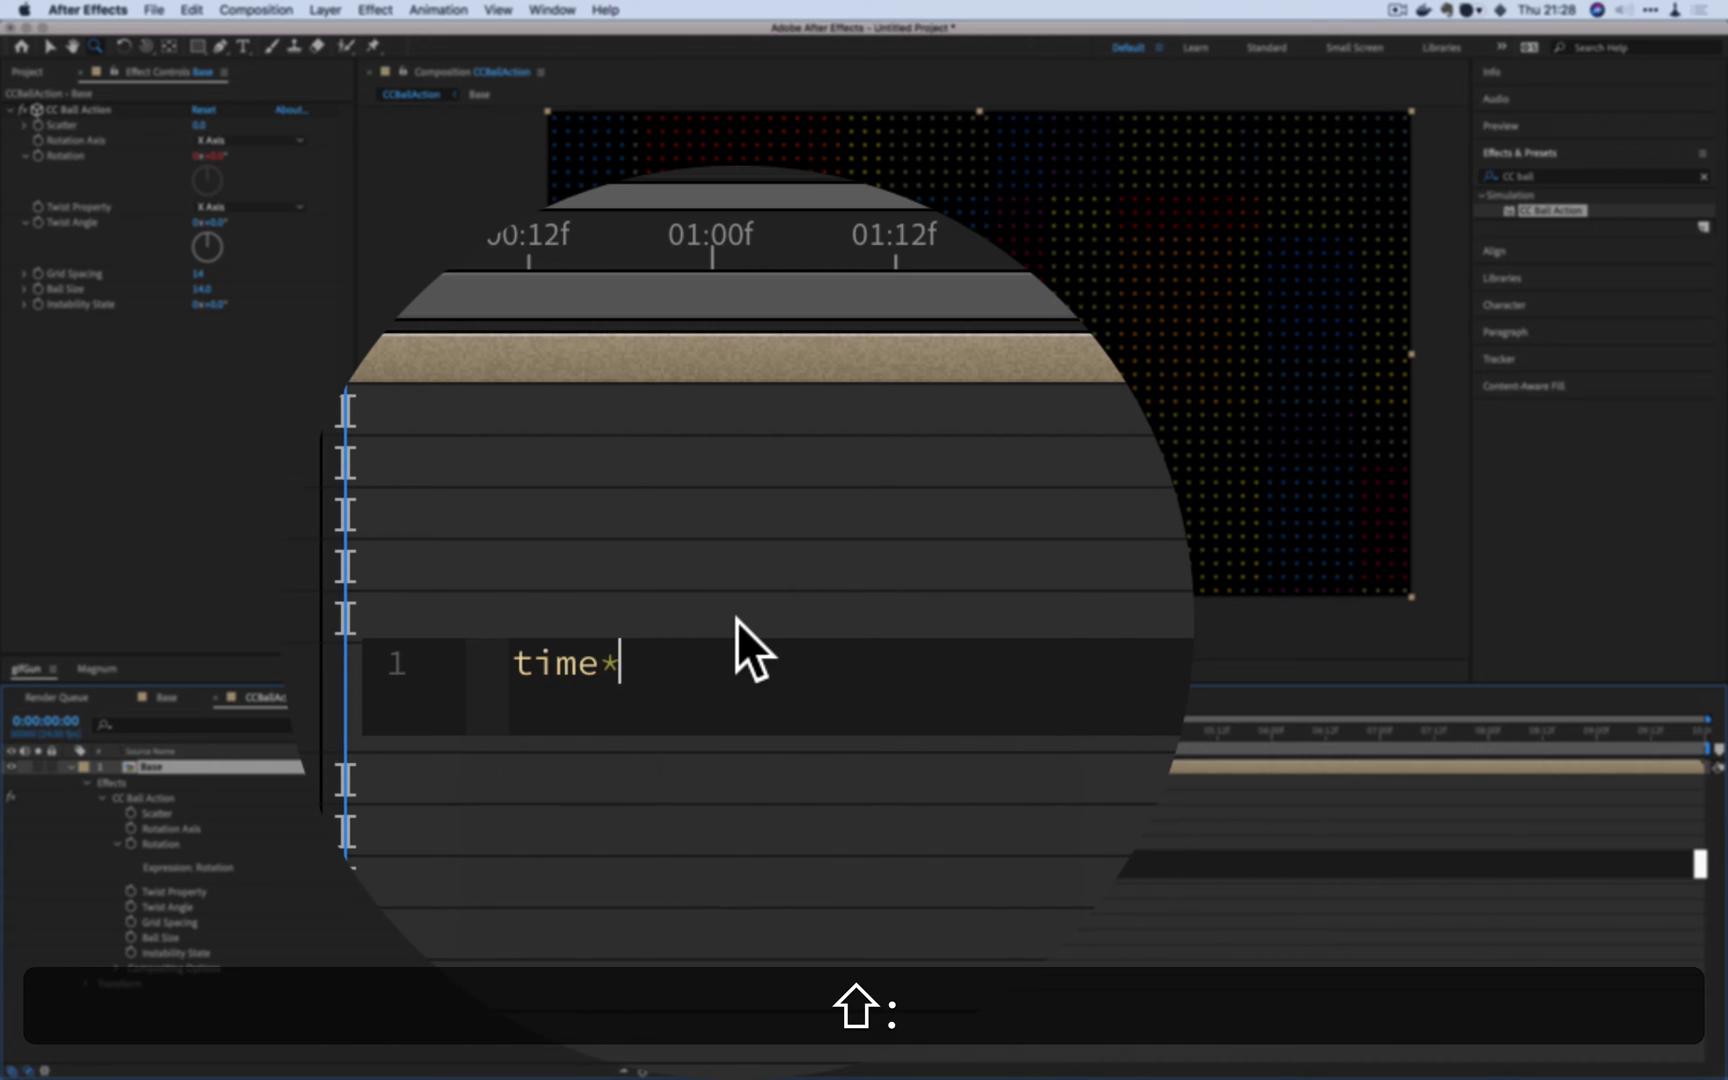
left_click(736, 846)
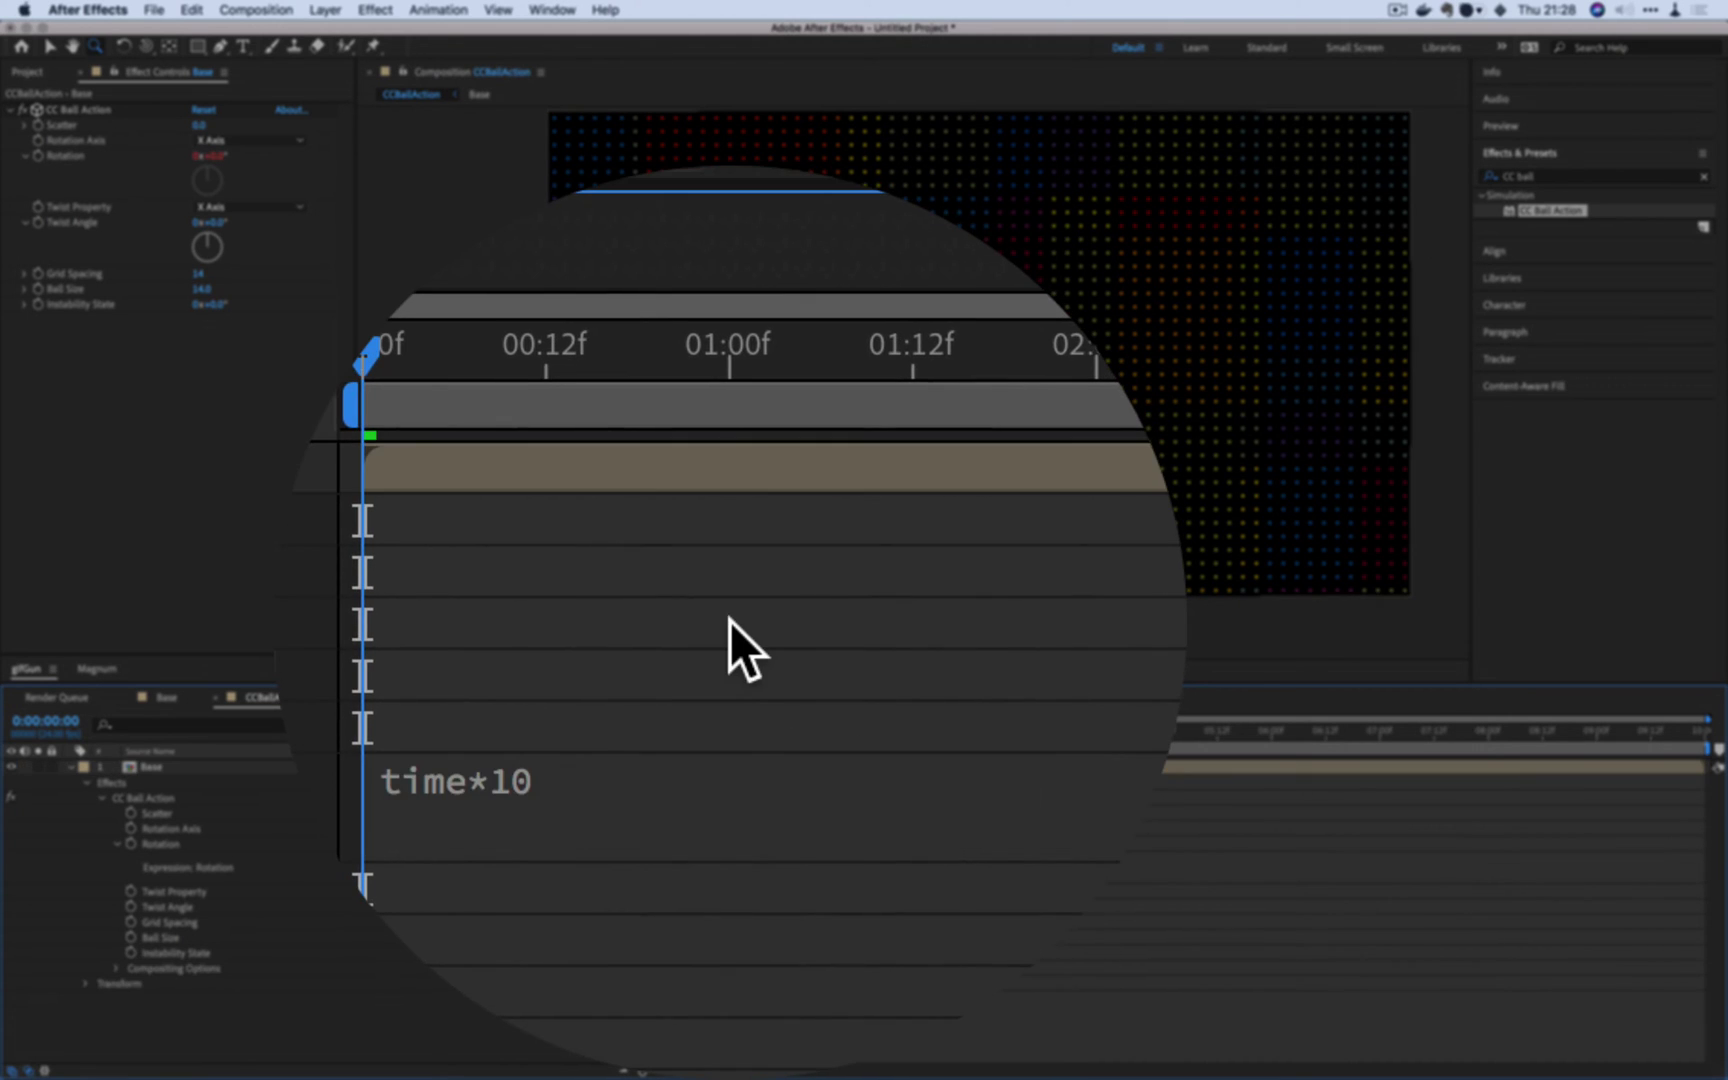
key("space")
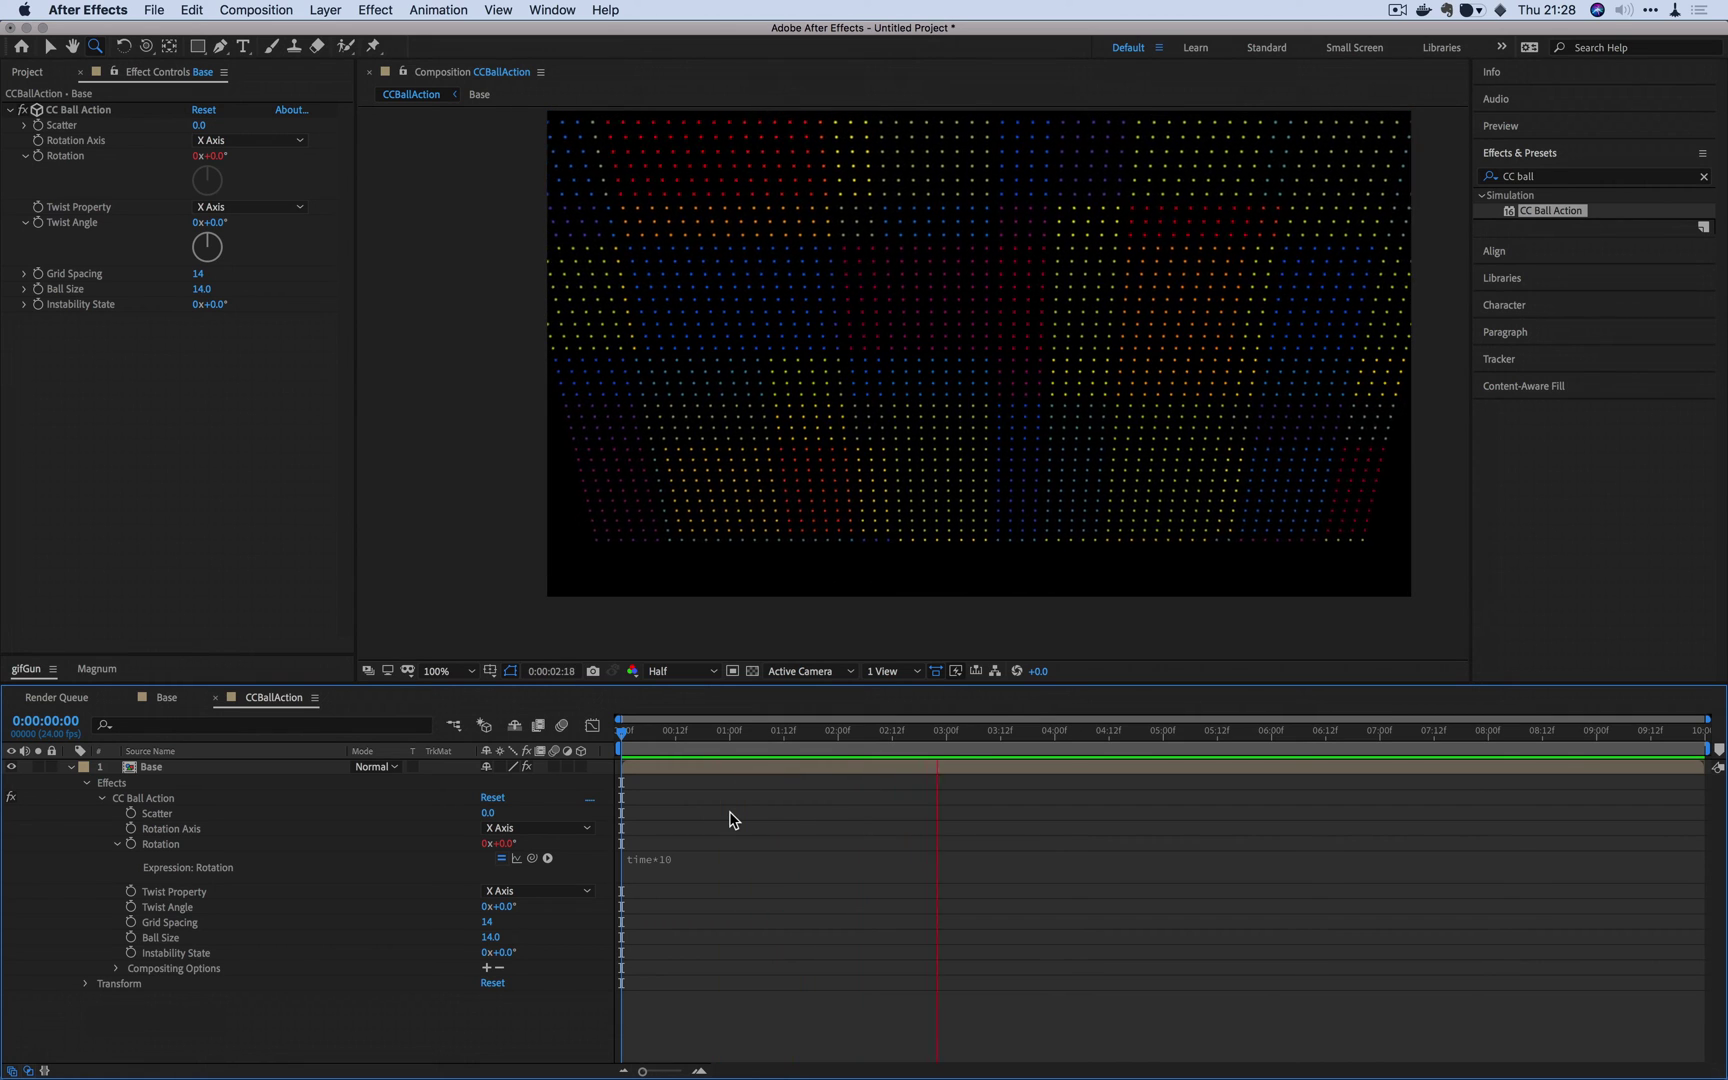
key("space")
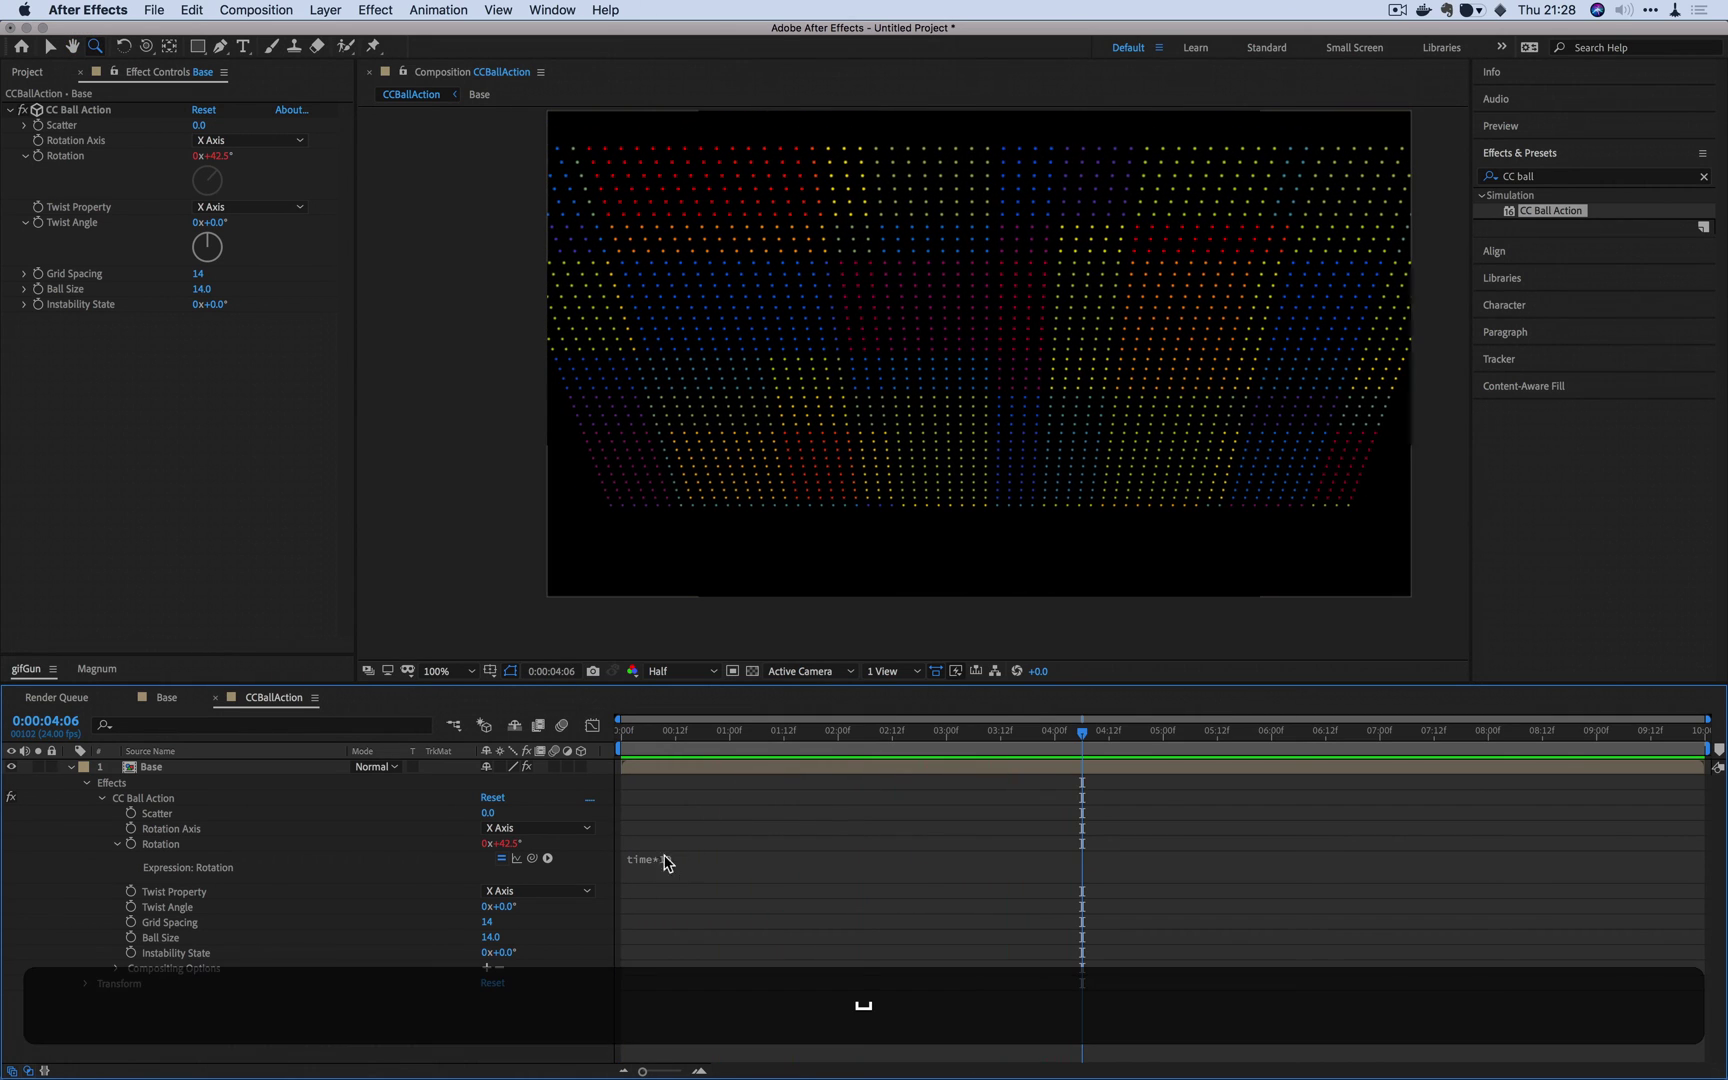
Step: Set Rotation Axis to XYZ, twist by Brightness at 1x+22°, Grid Spacing 8, Ball Size 15
left_click(247, 140)
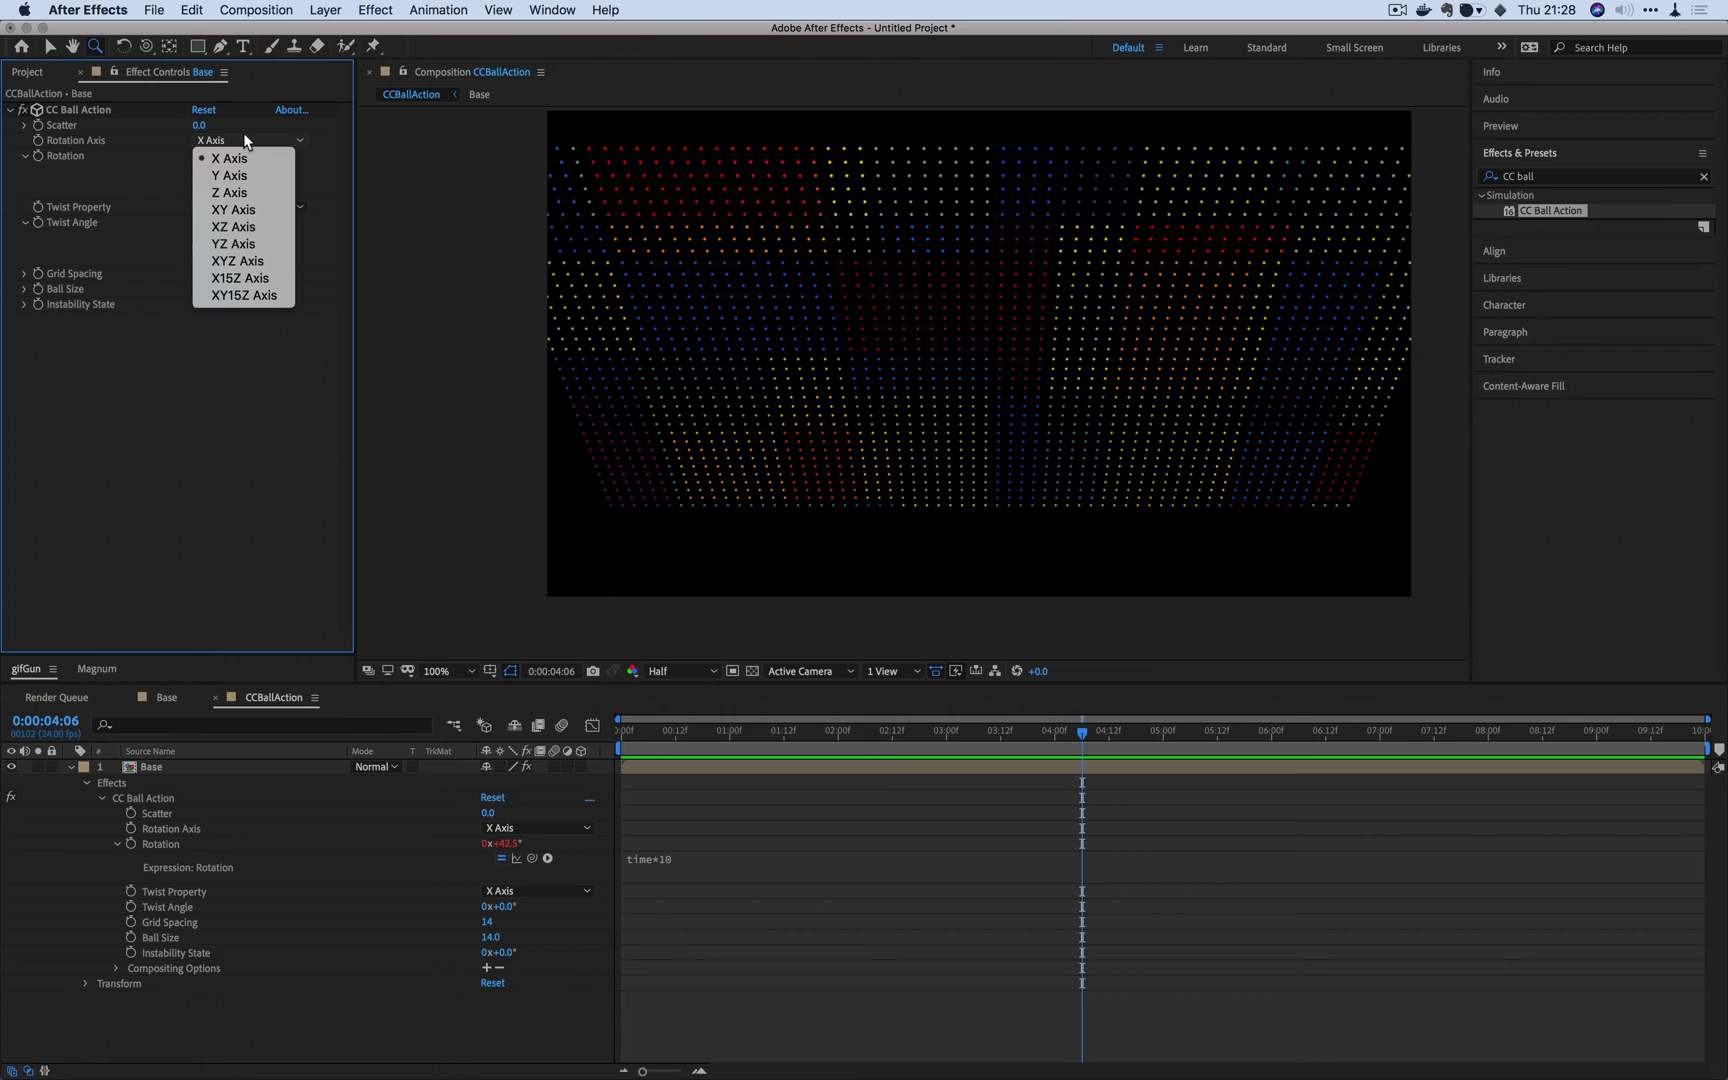
left_click(243, 232)
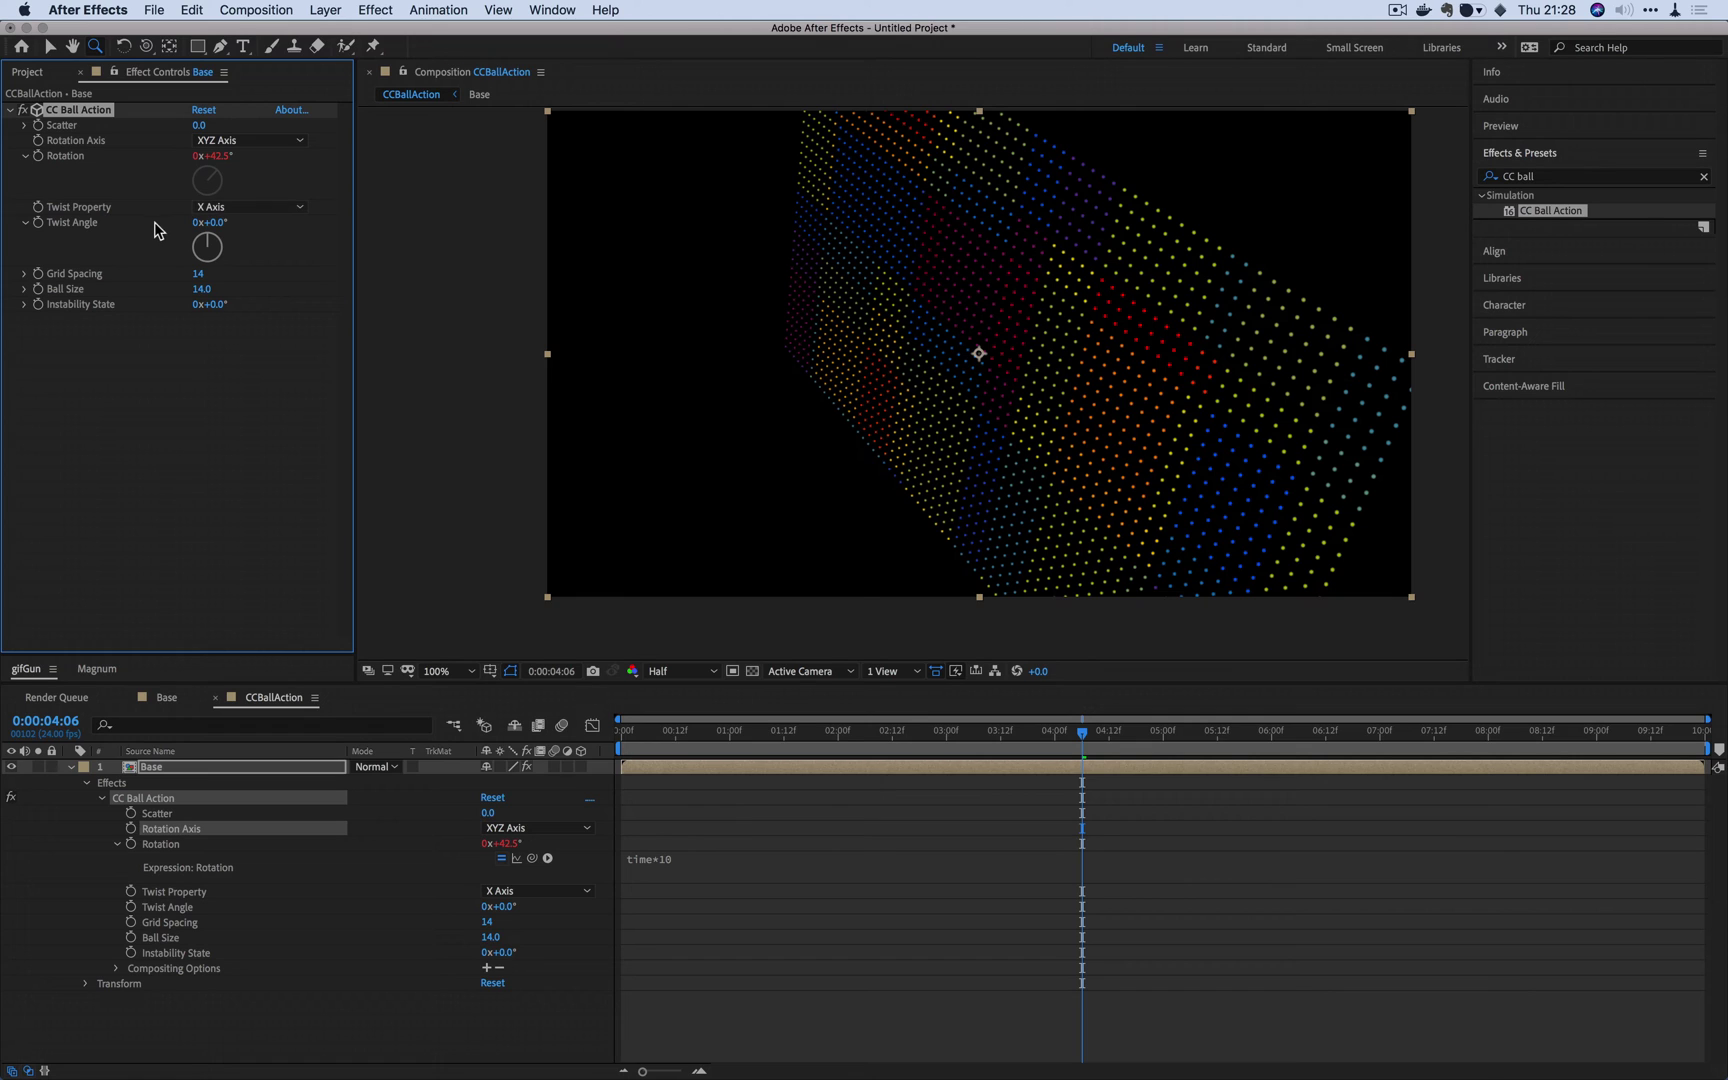
left_click(243, 215)
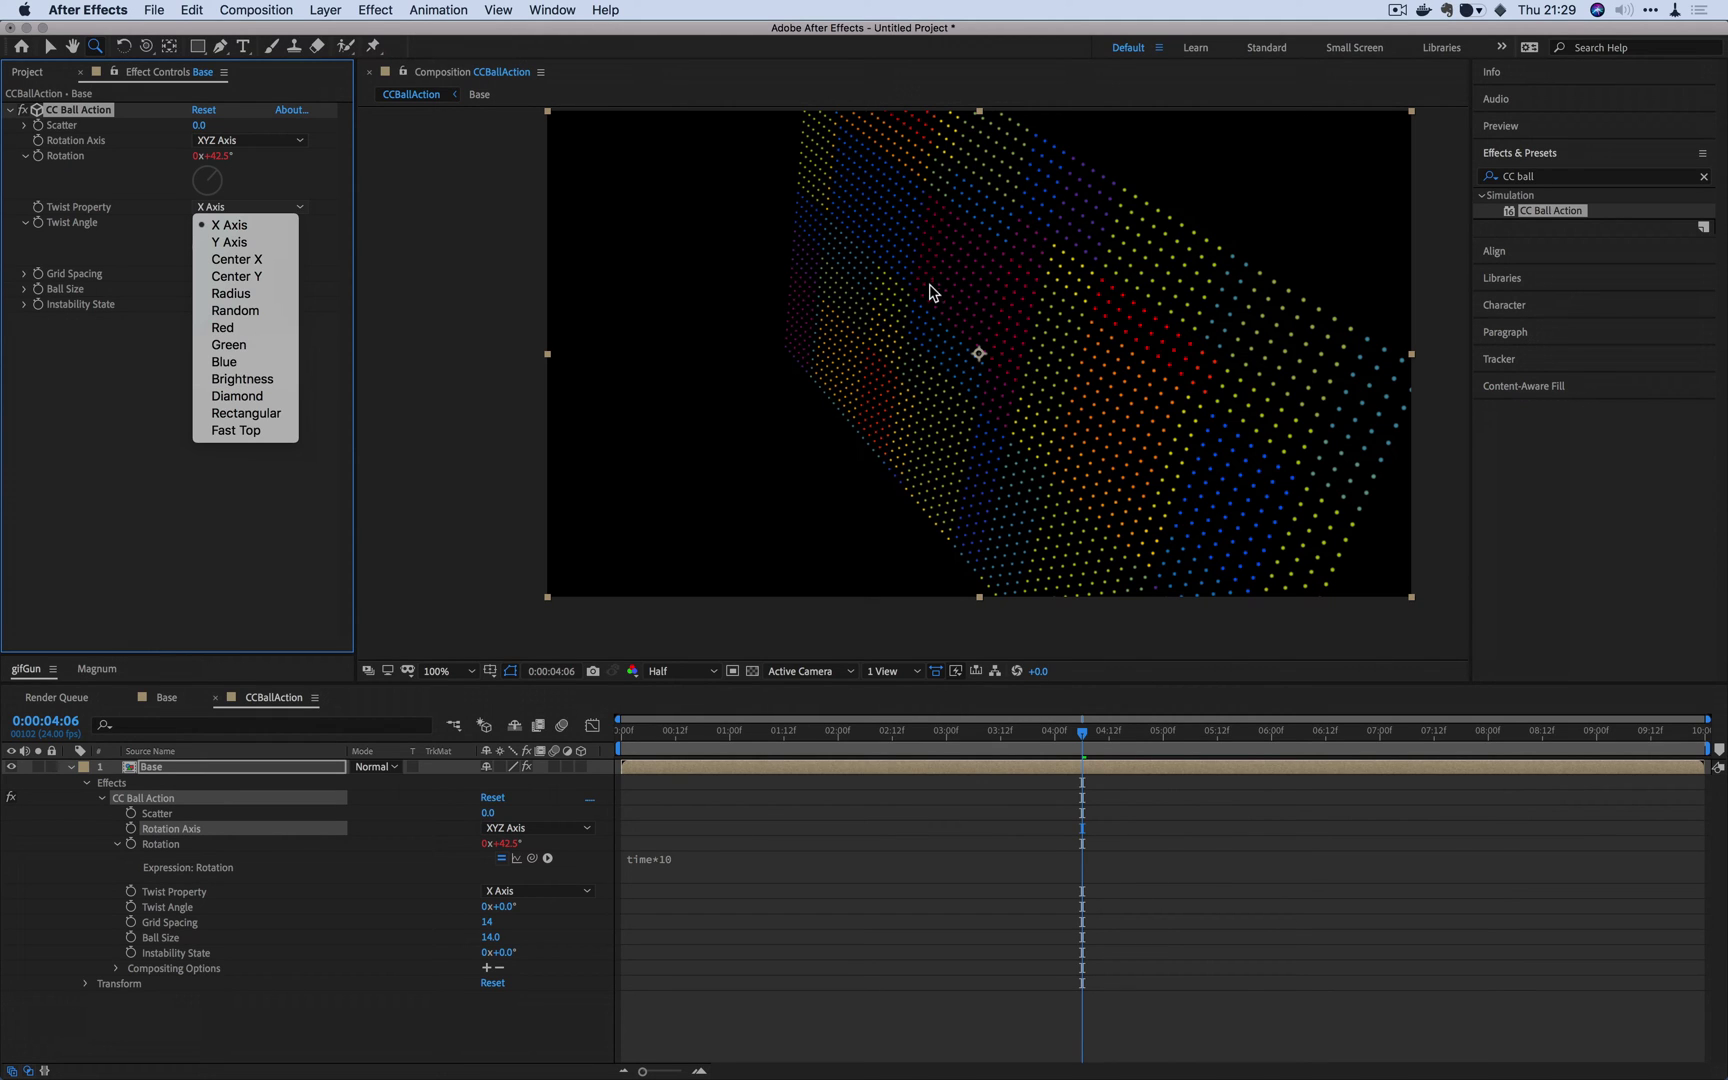
left_click(269, 379)
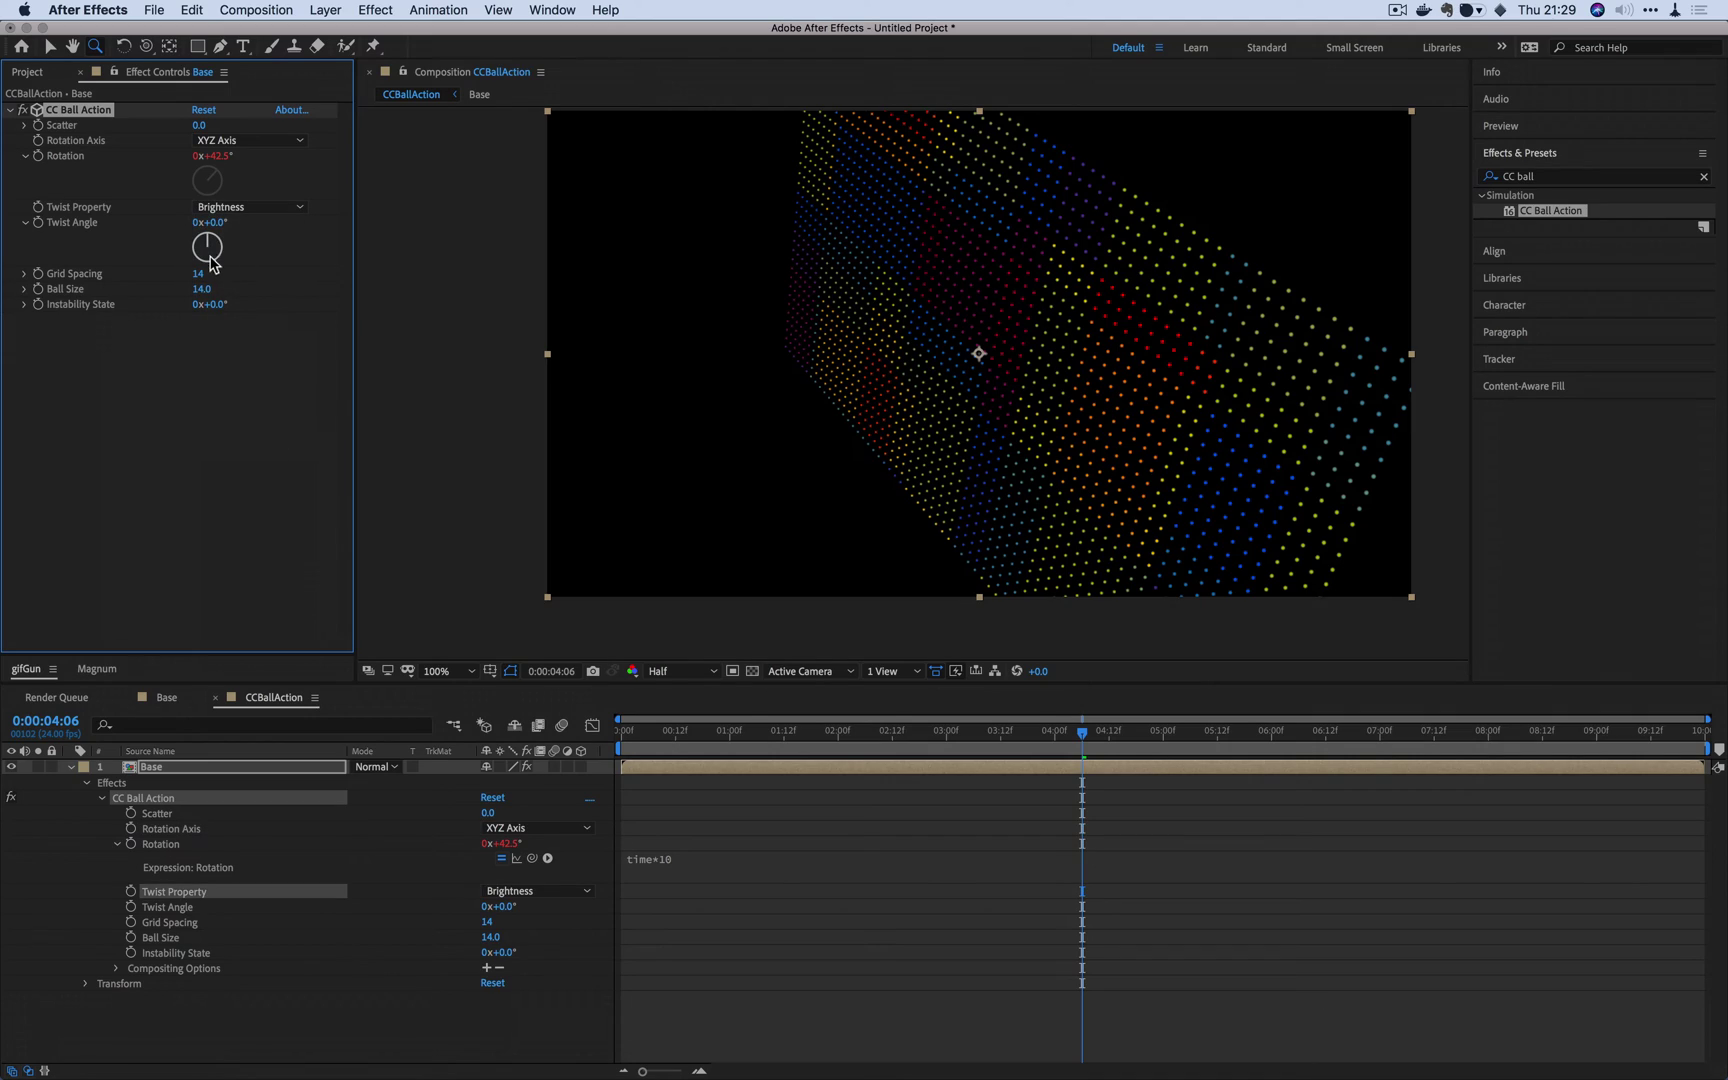
left_click_drag(210, 262, 224, 307)
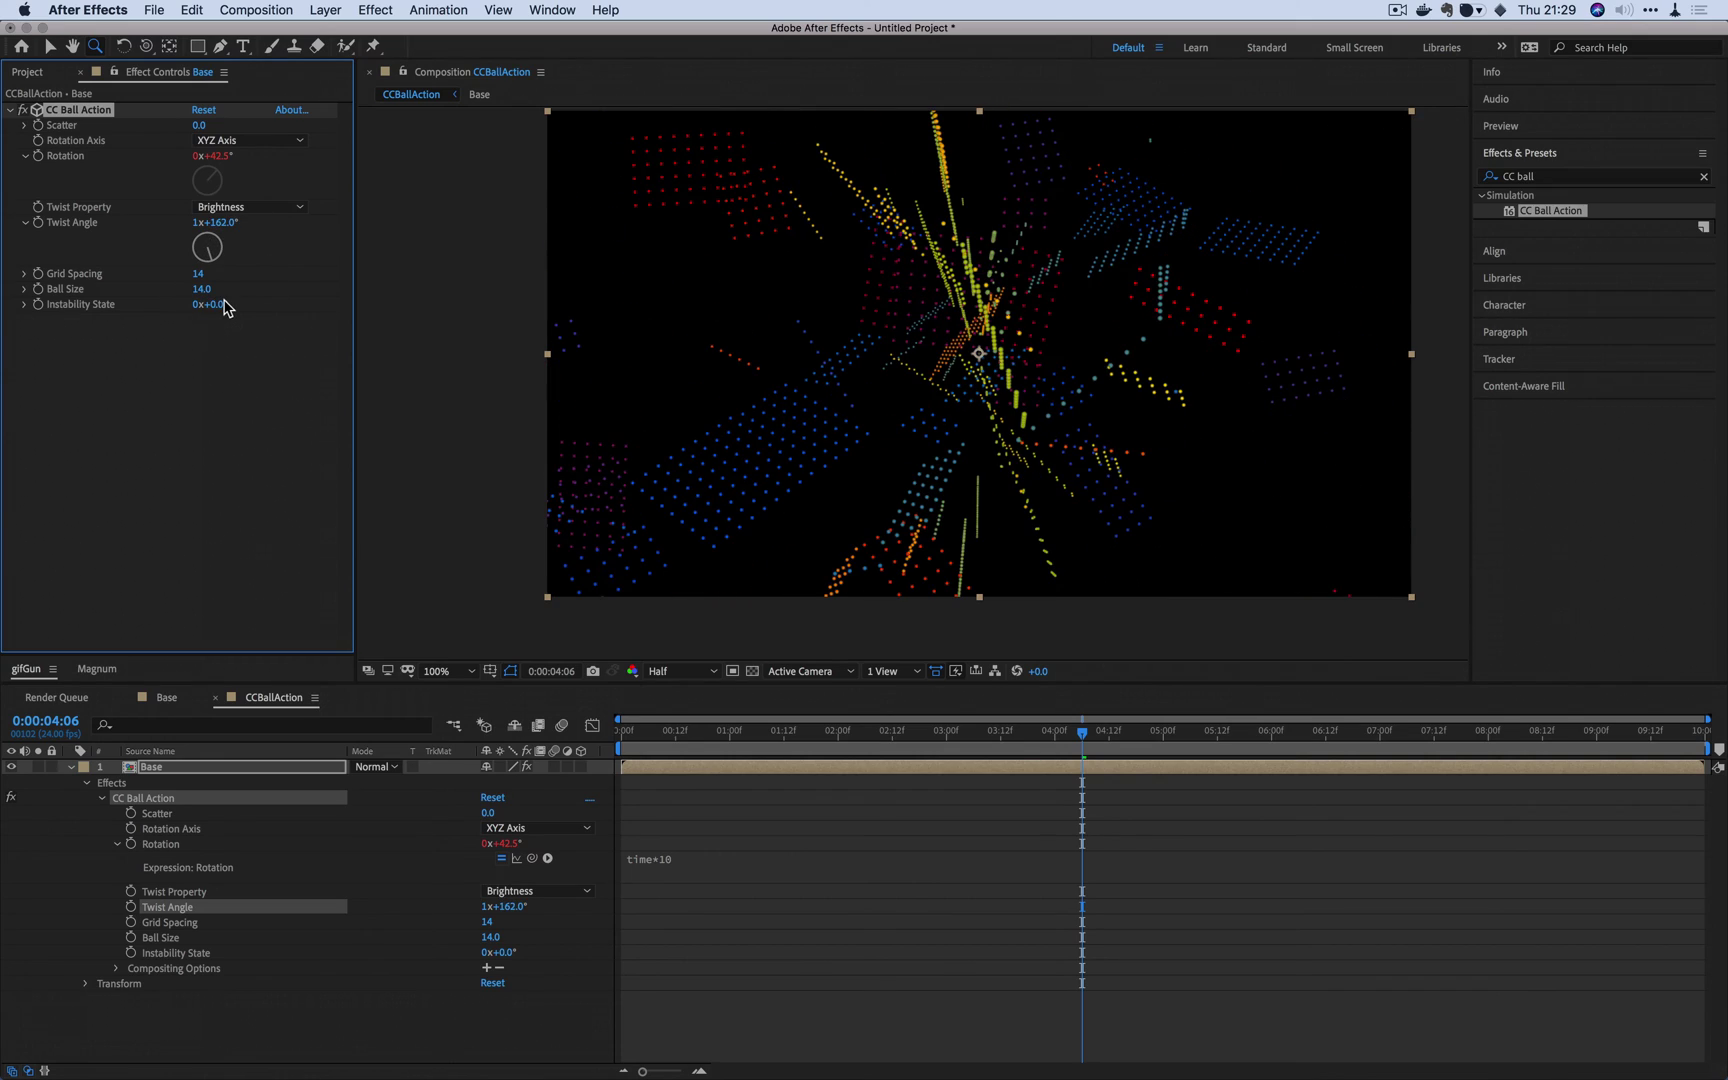
left_click_drag(197, 273, 223, 210)
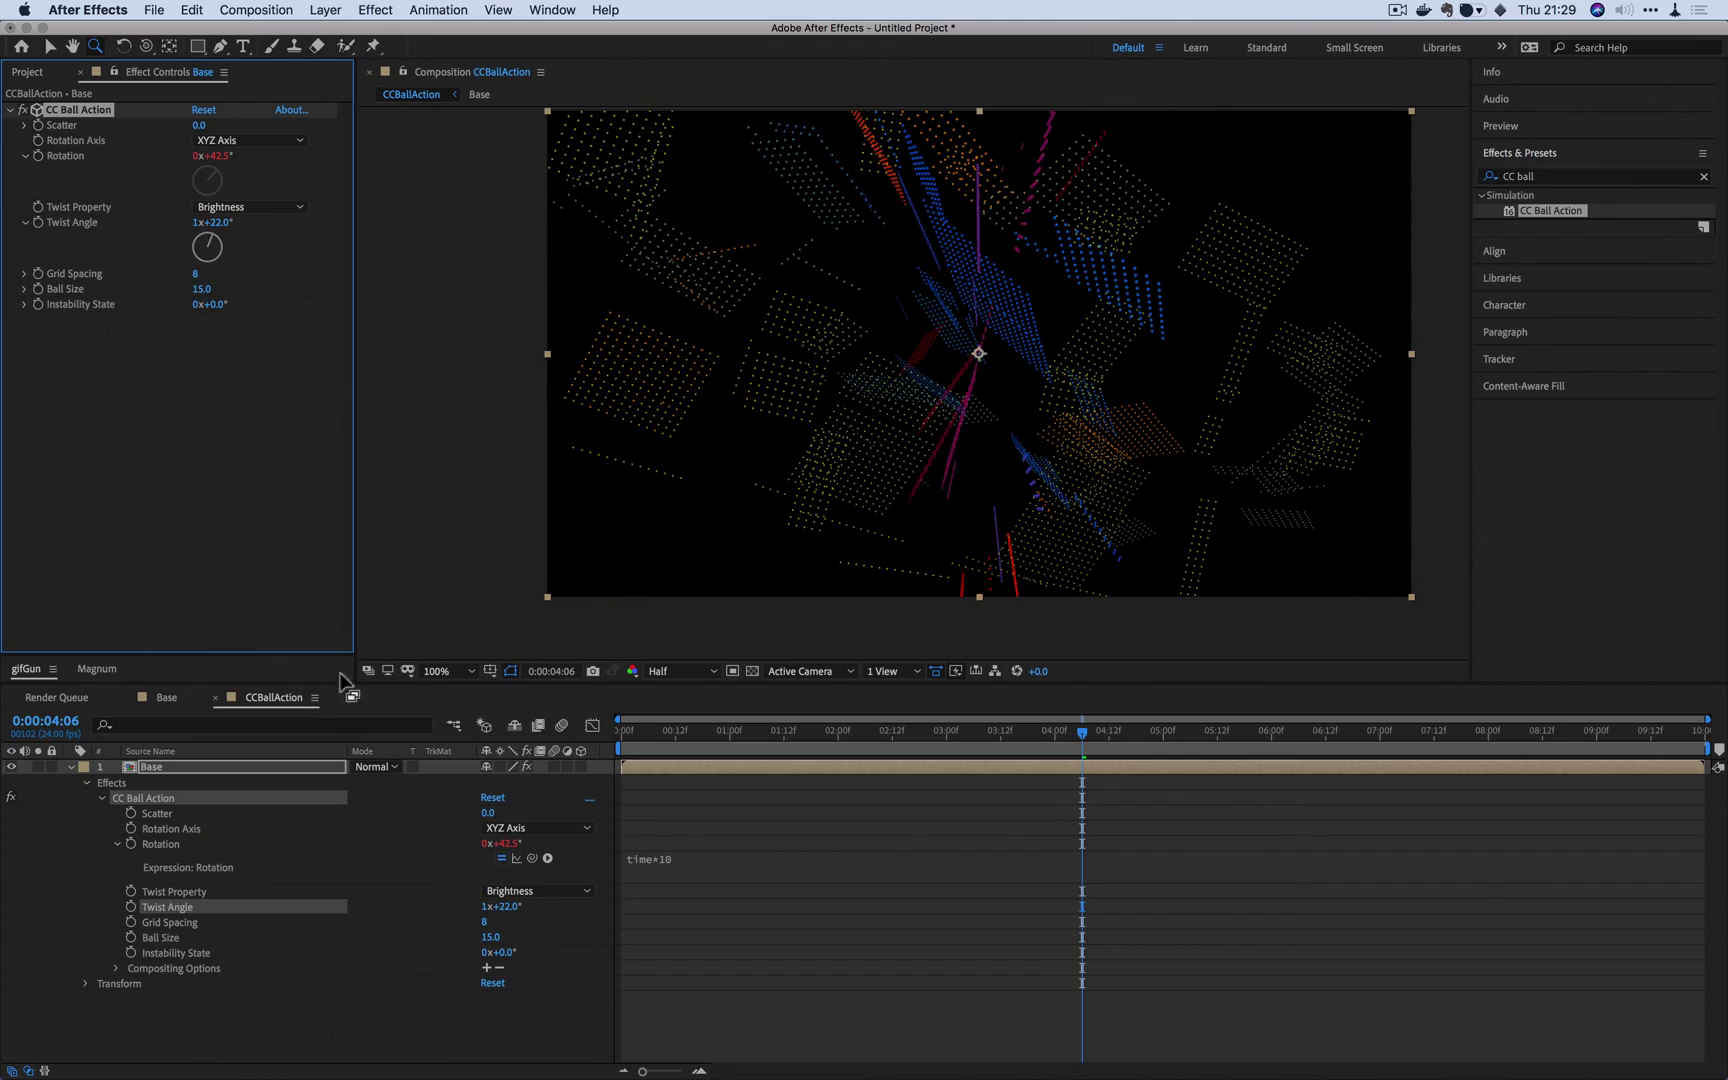
Step: Recommit the time*10 Rotation expression, collapse the Base layer and scrub the animation
left_click(660, 860)
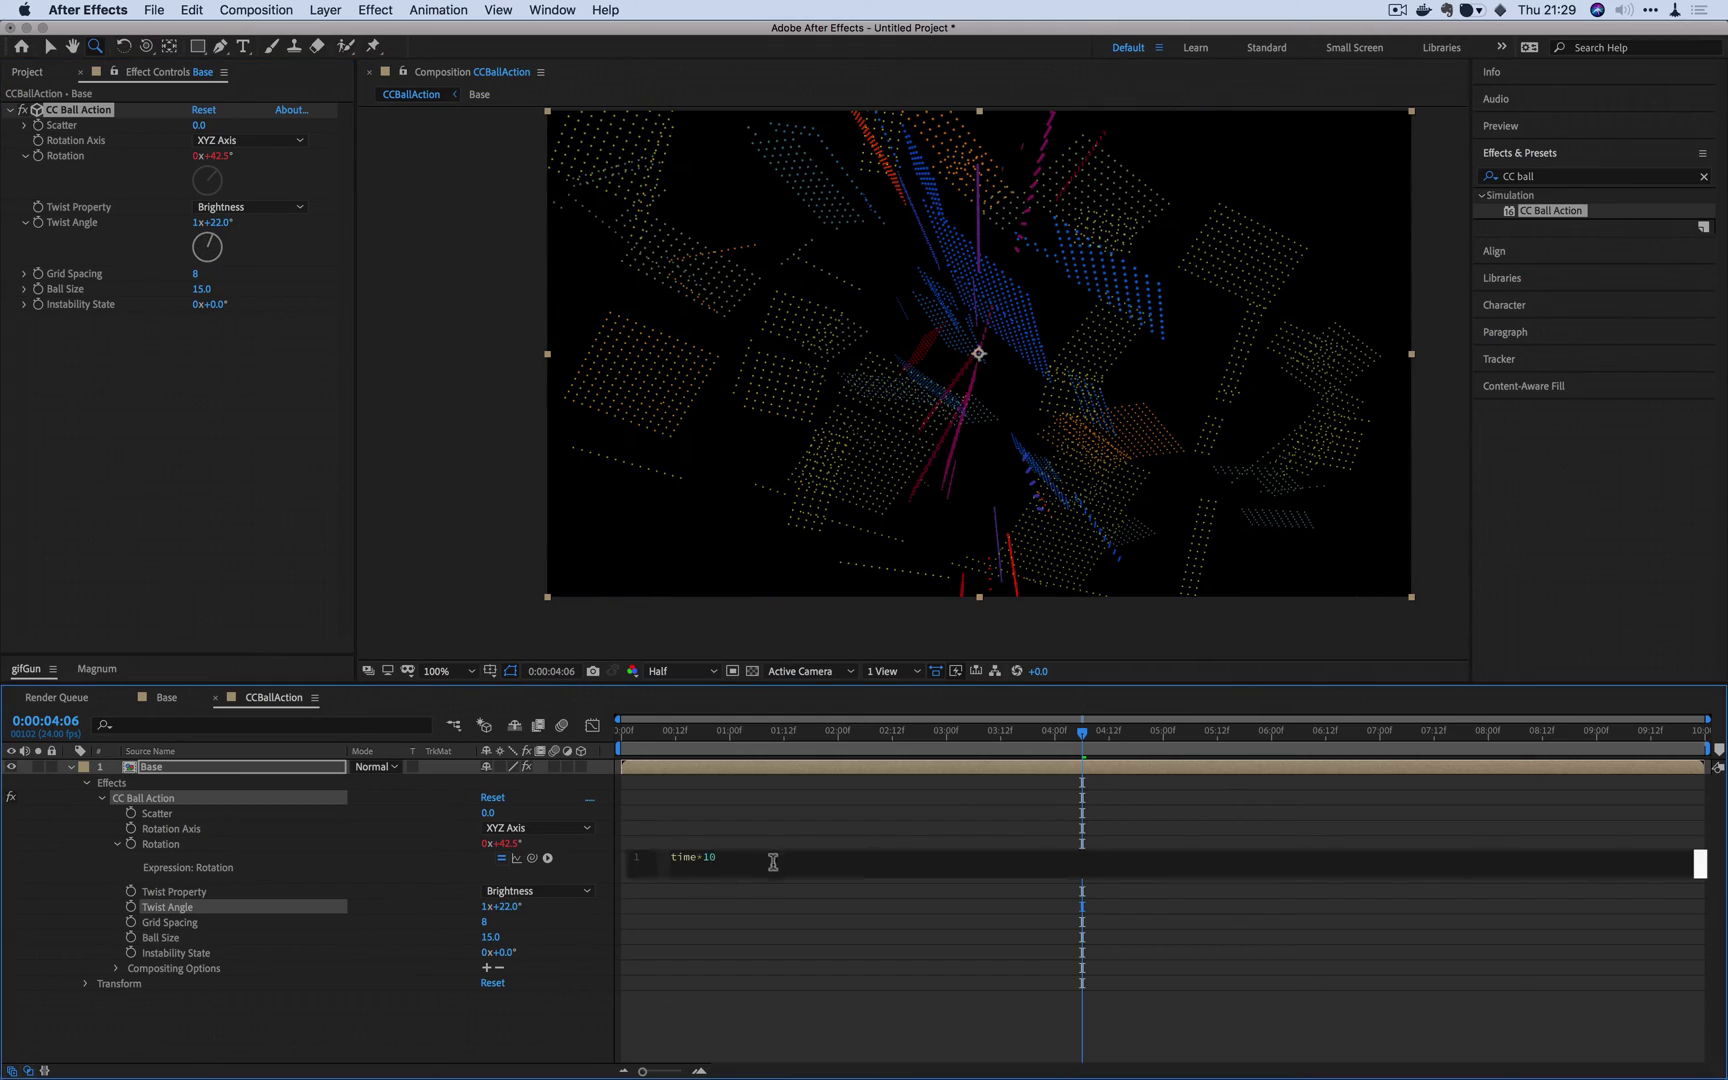
left_click(729, 826)
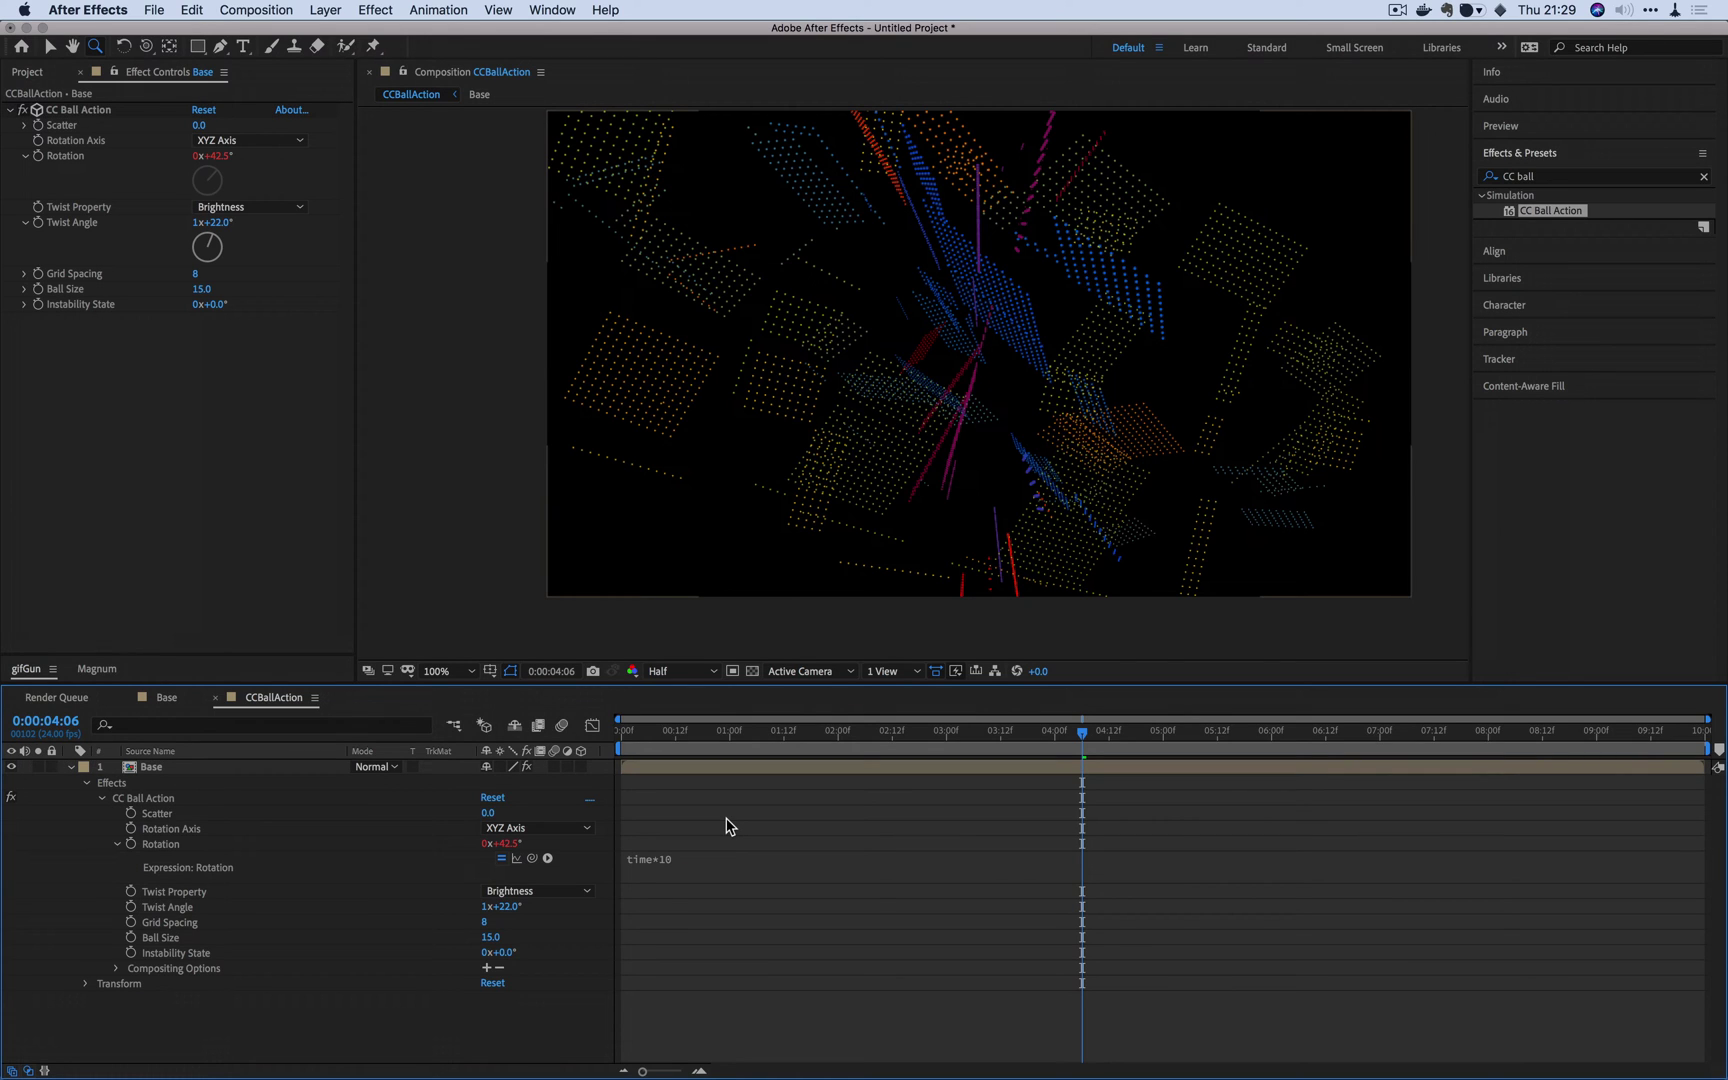
left_click(165, 768)
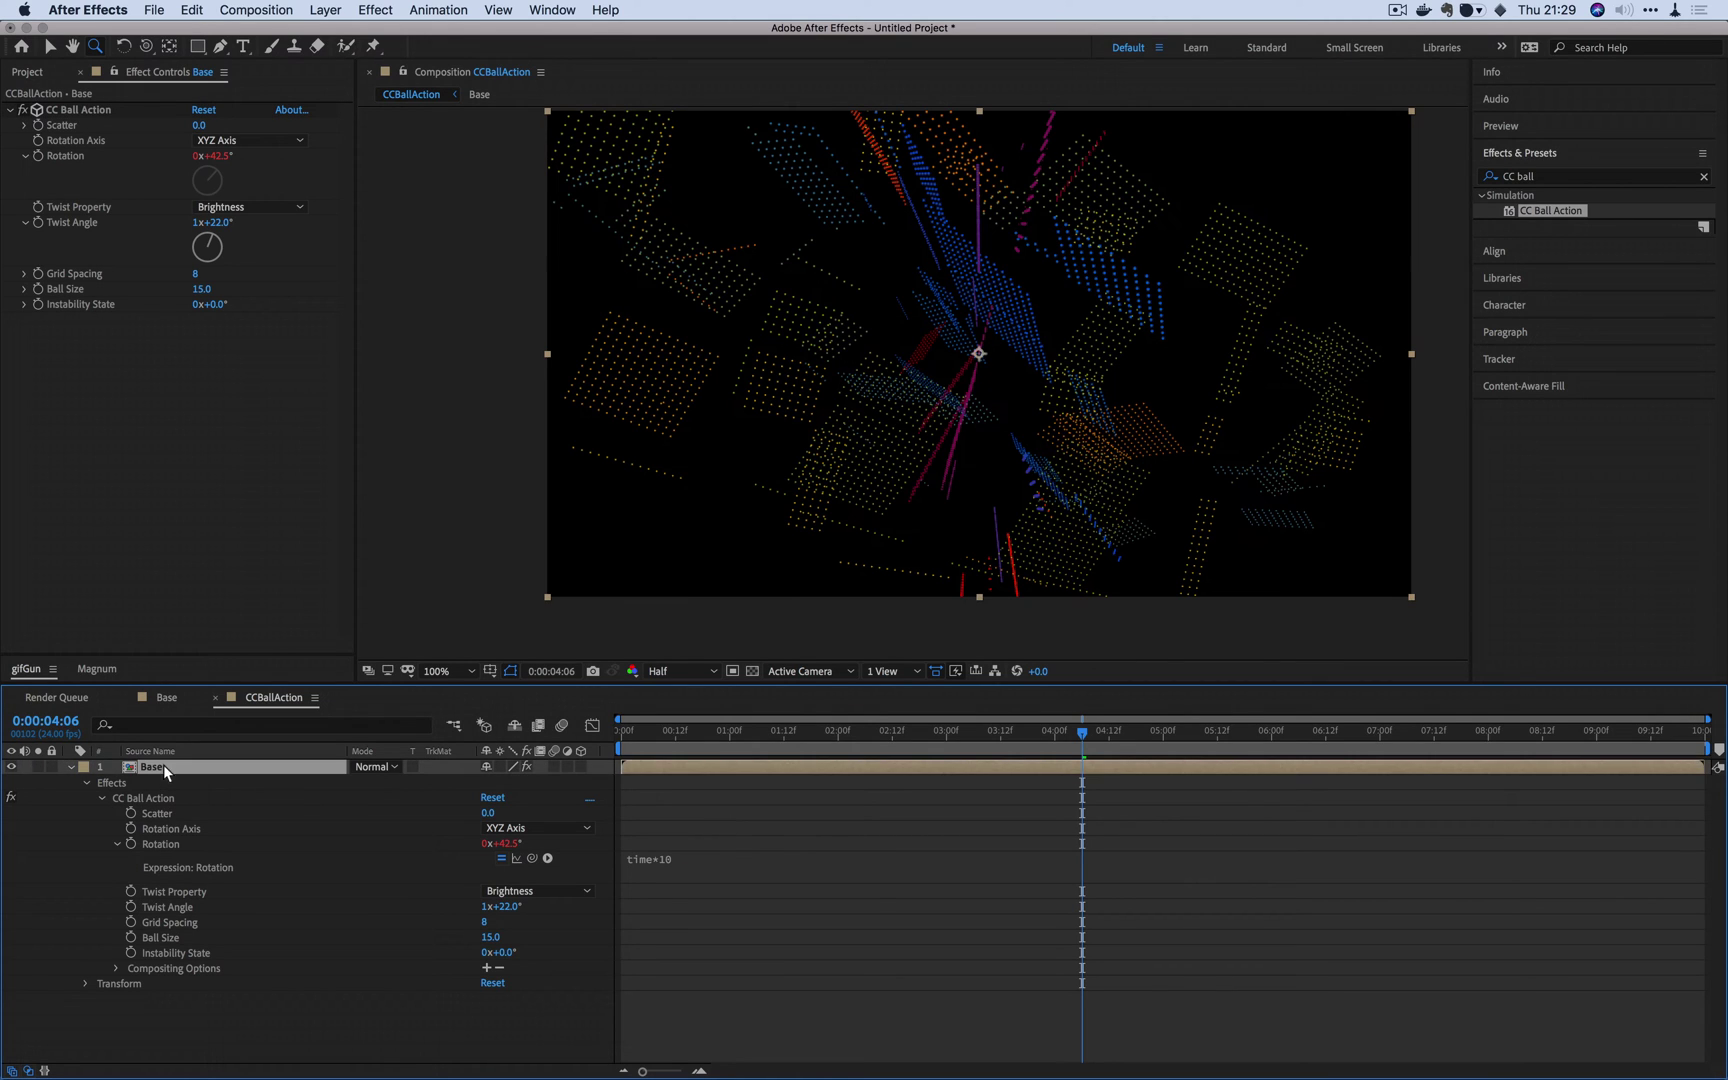
left_click(70, 767)
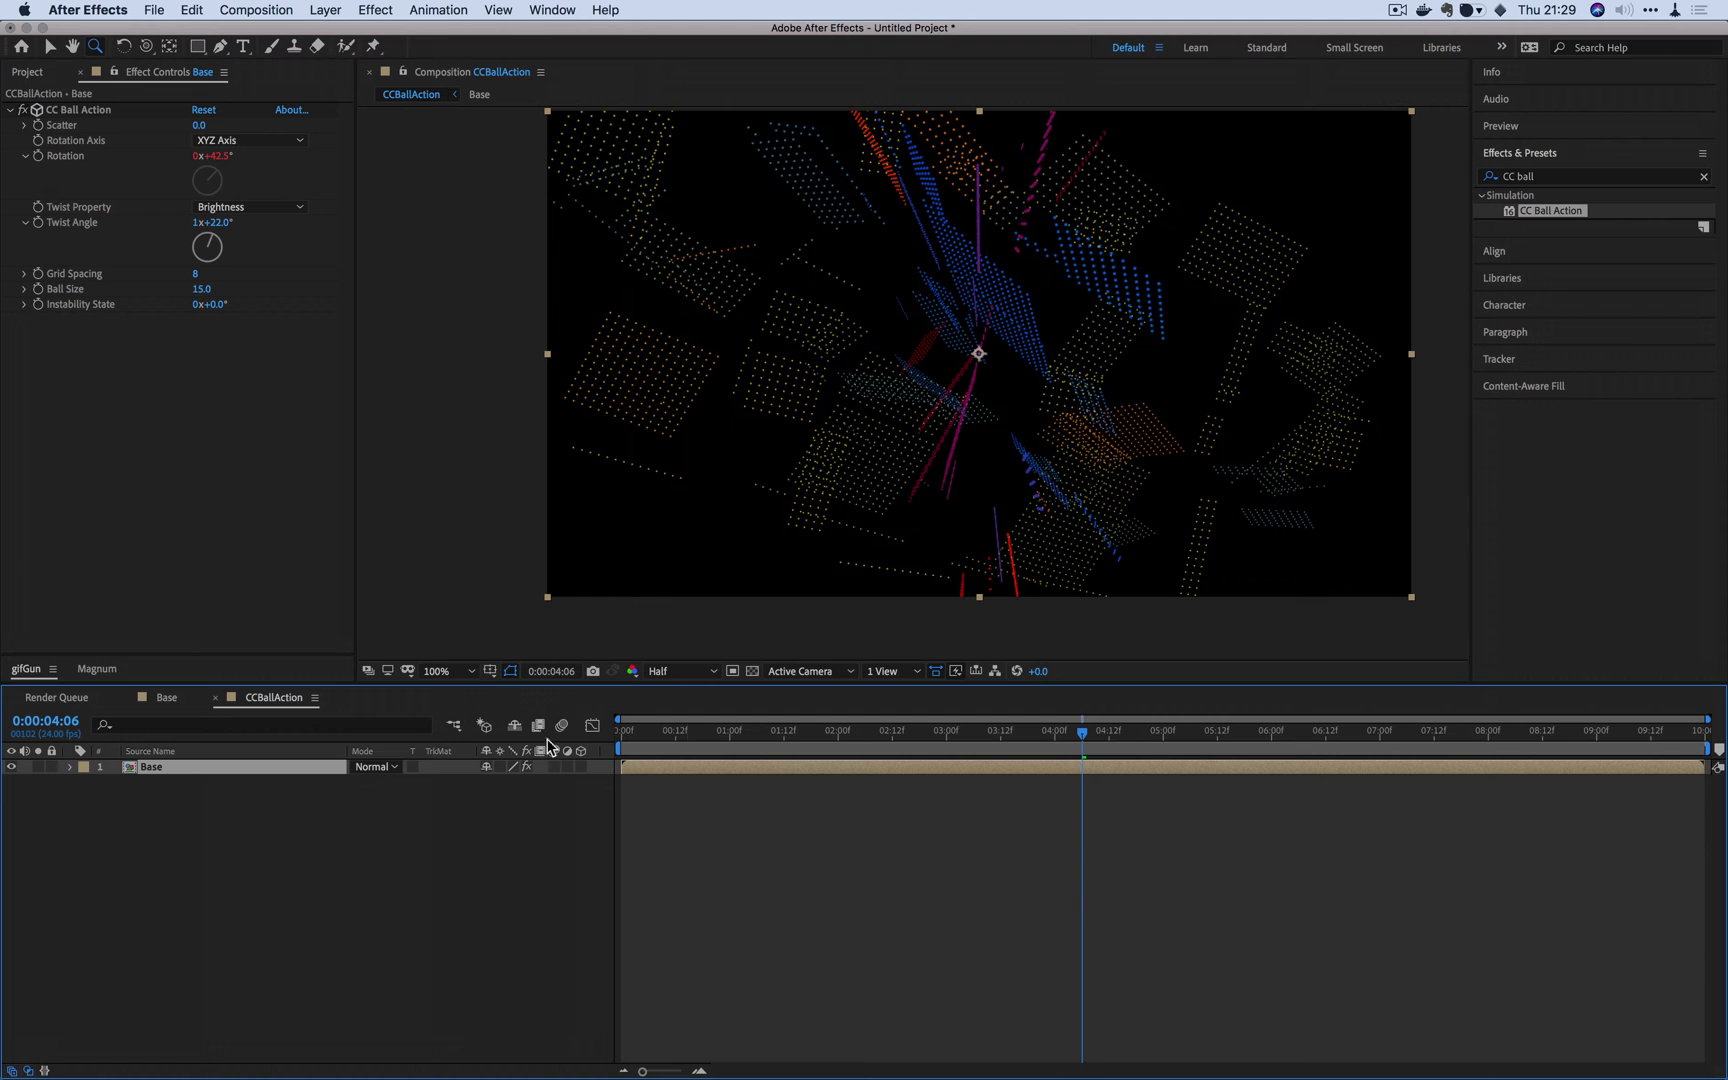
left_click_drag(712, 737, 892, 775)
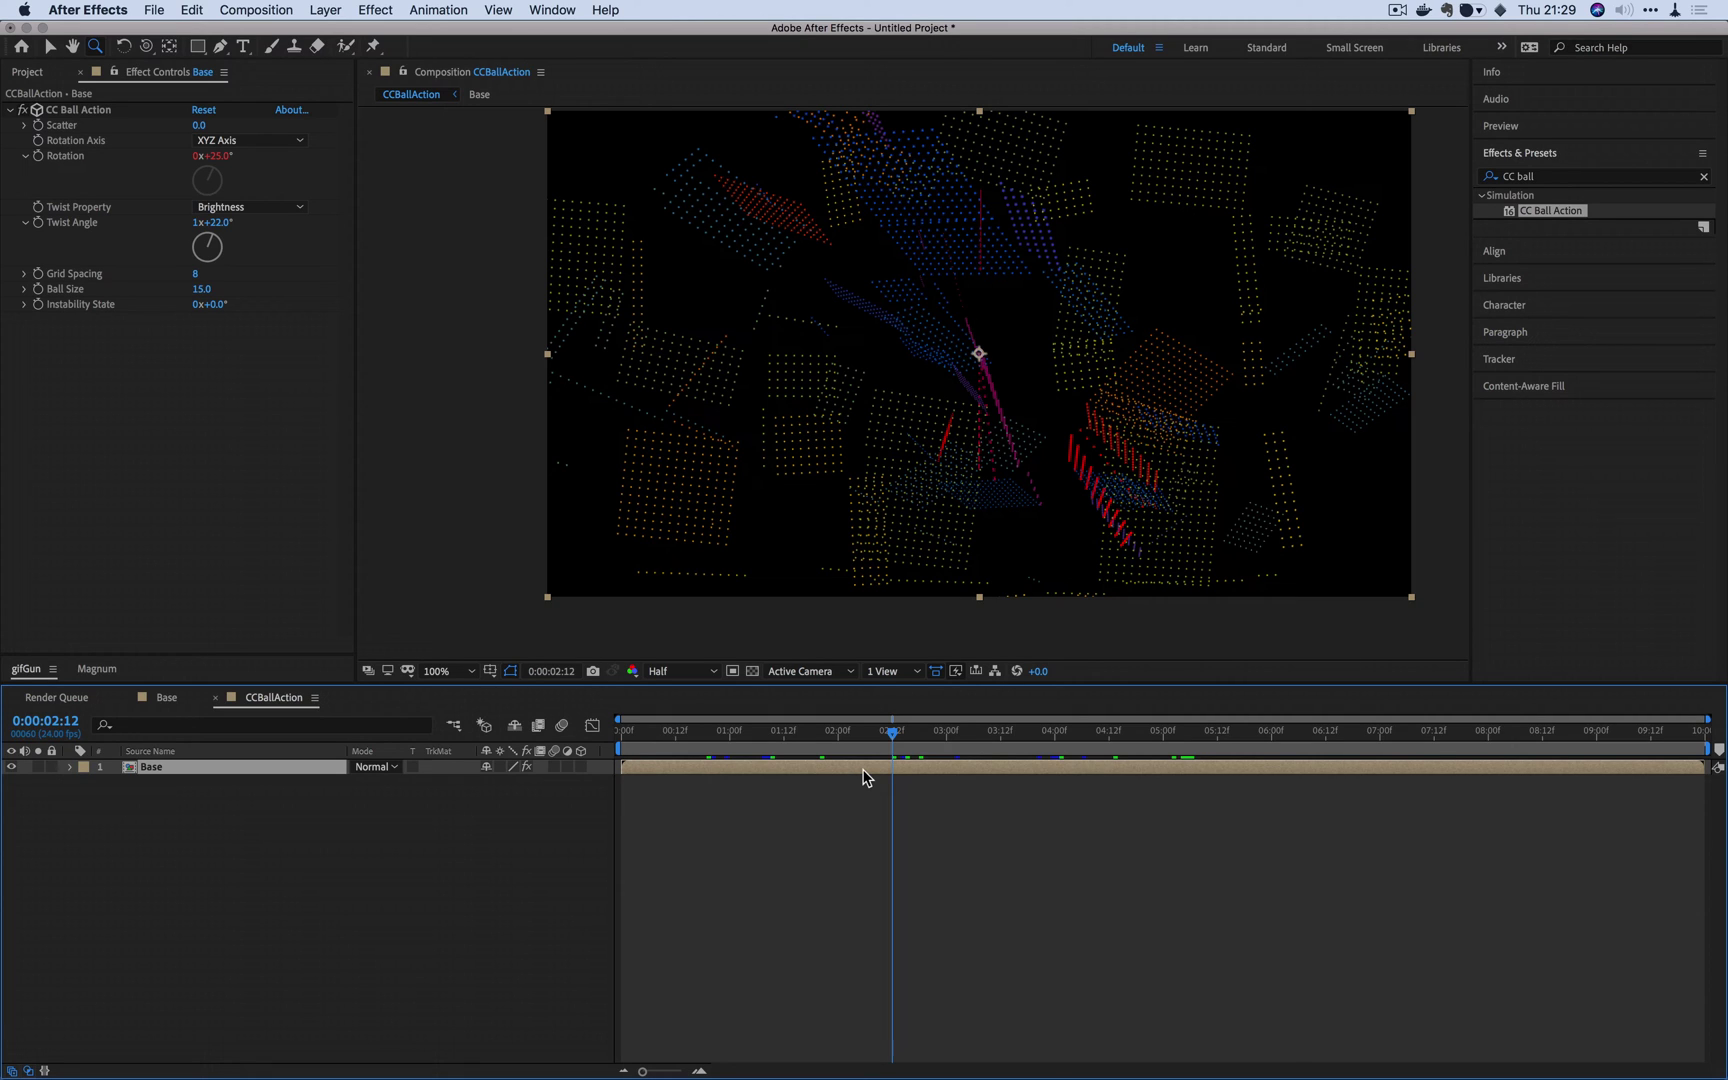
Step: Duplicate Base into ten layers, preview around 0:00:05:05, and select all ten
key("super+d")
key("super+d")
key("super+d")
key("super+d")
key("super+d")
key("super+d")
key("super+d")
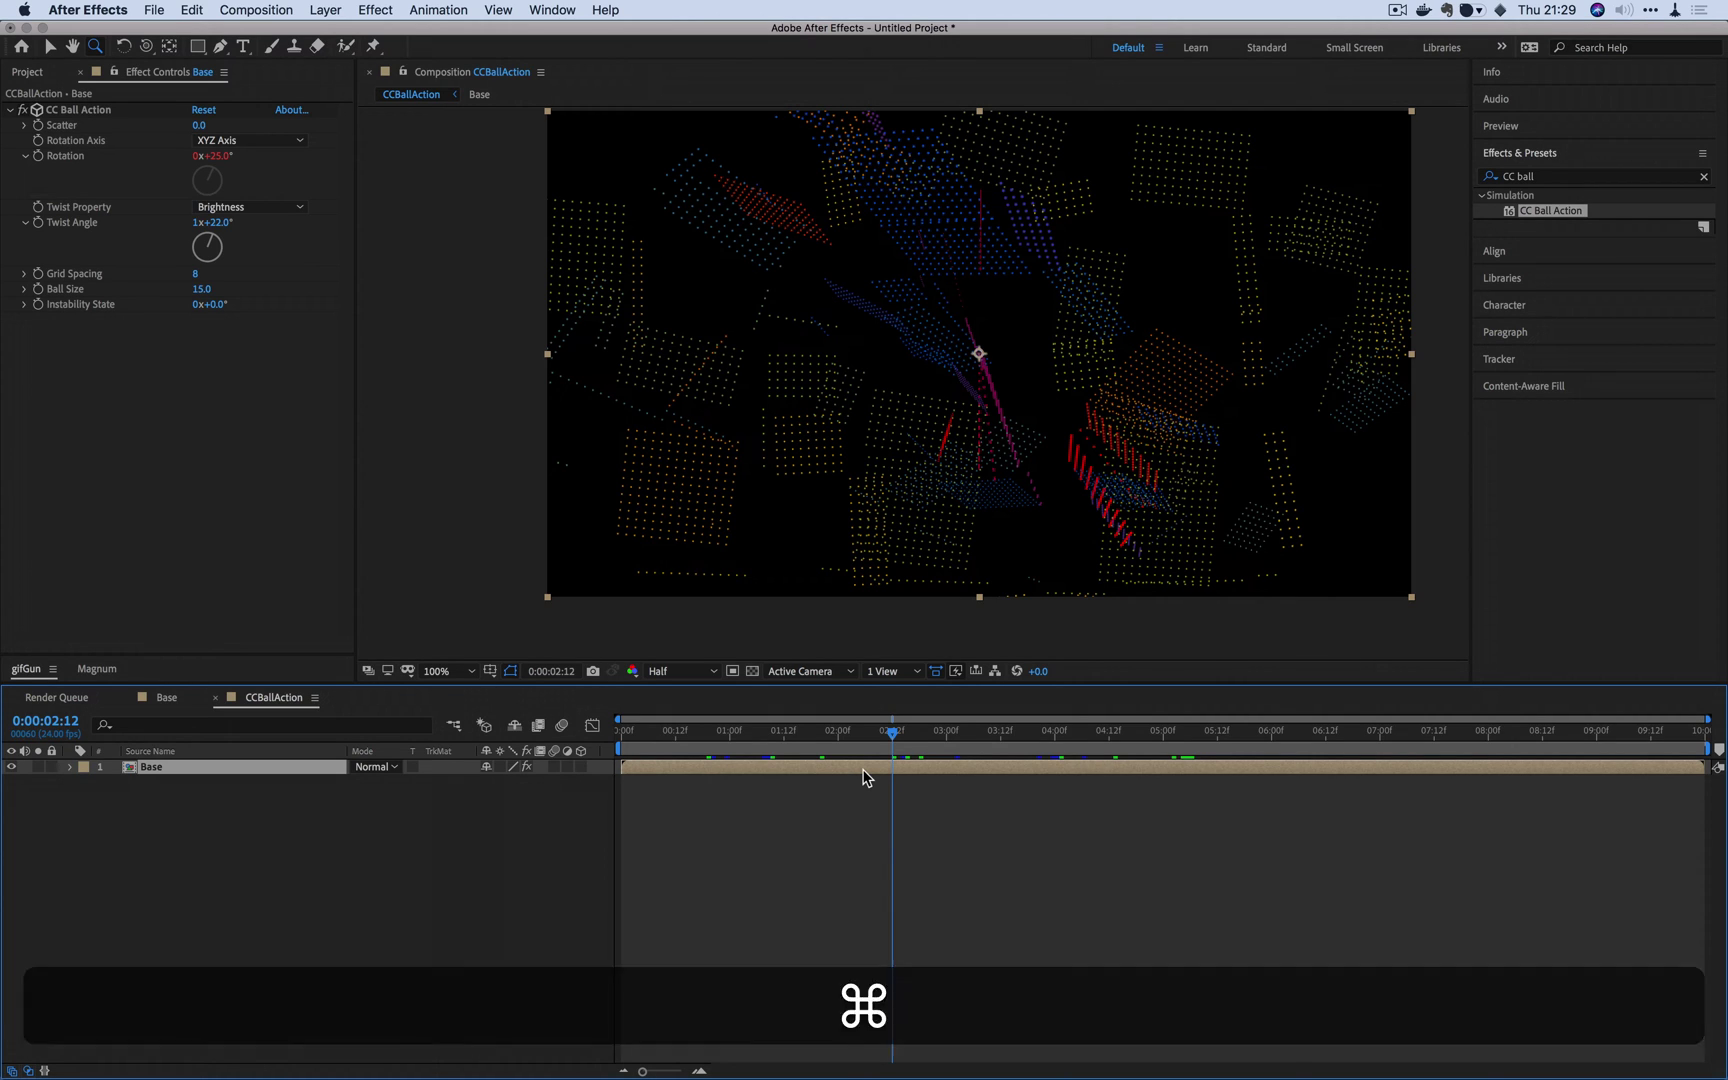
key("super+d")
key("super+d")
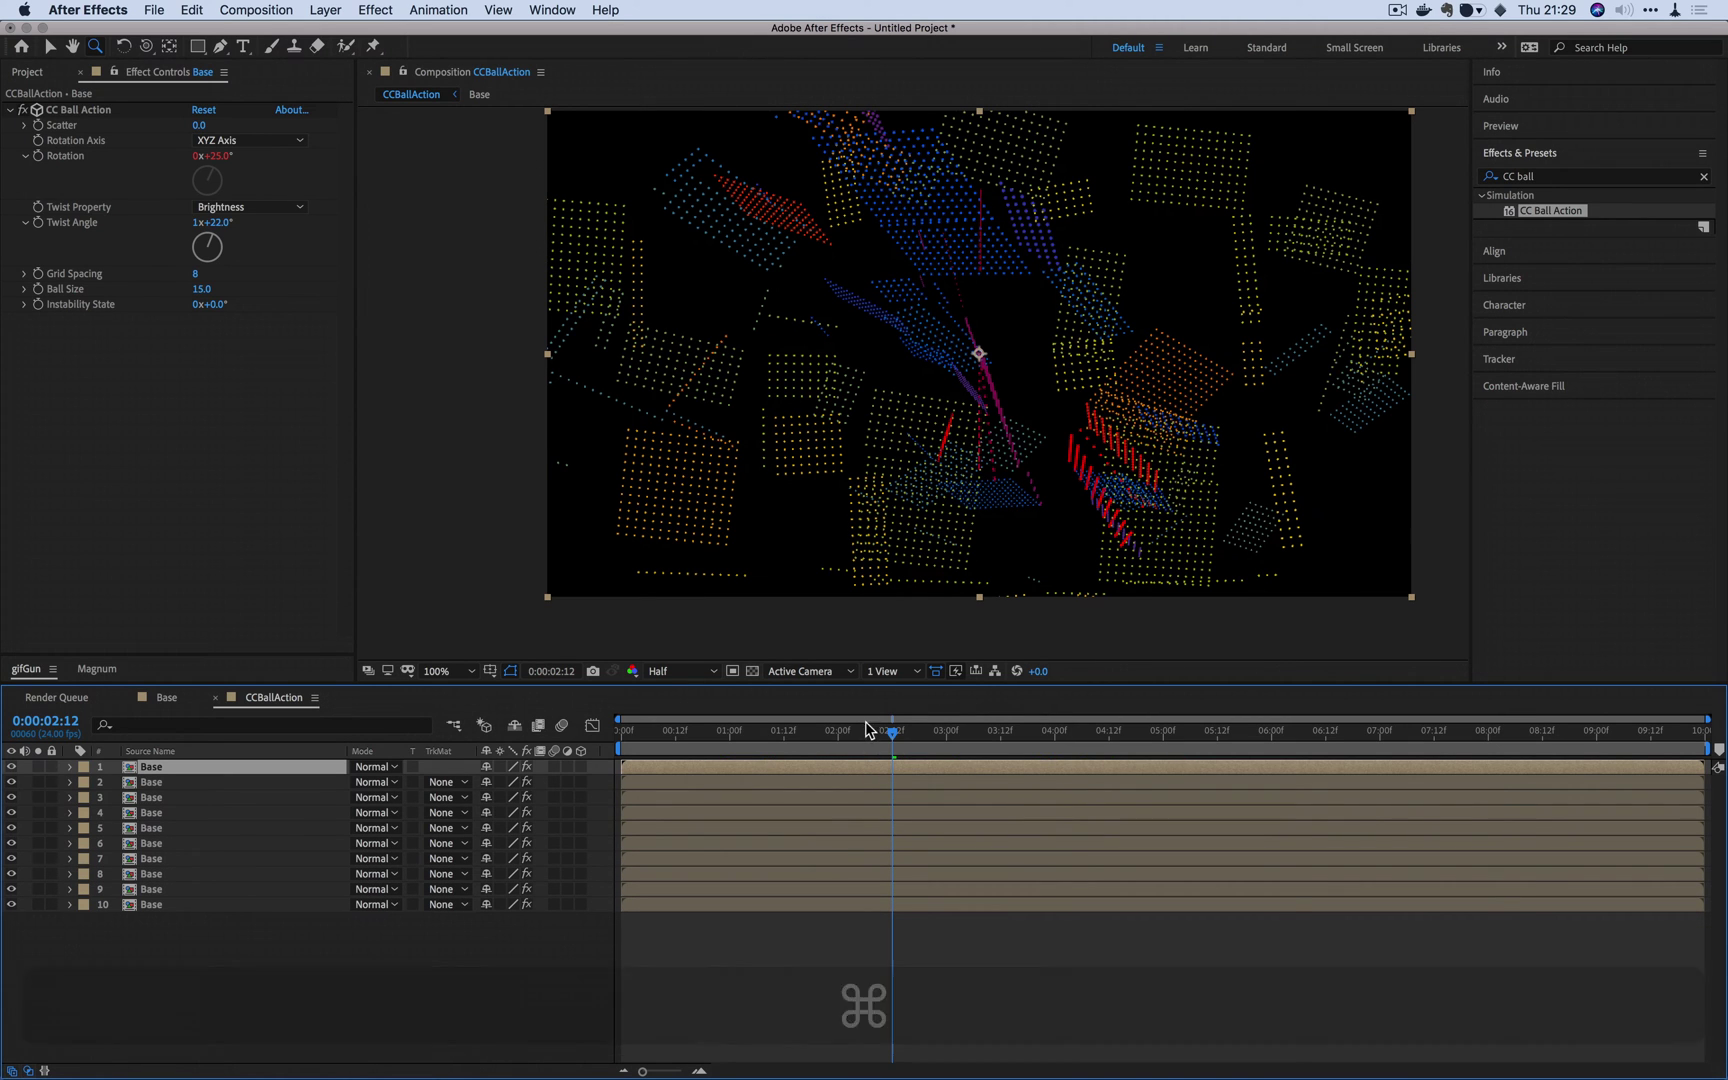
left_click(925, 745)
left_click_drag(926, 741, 1186, 741)
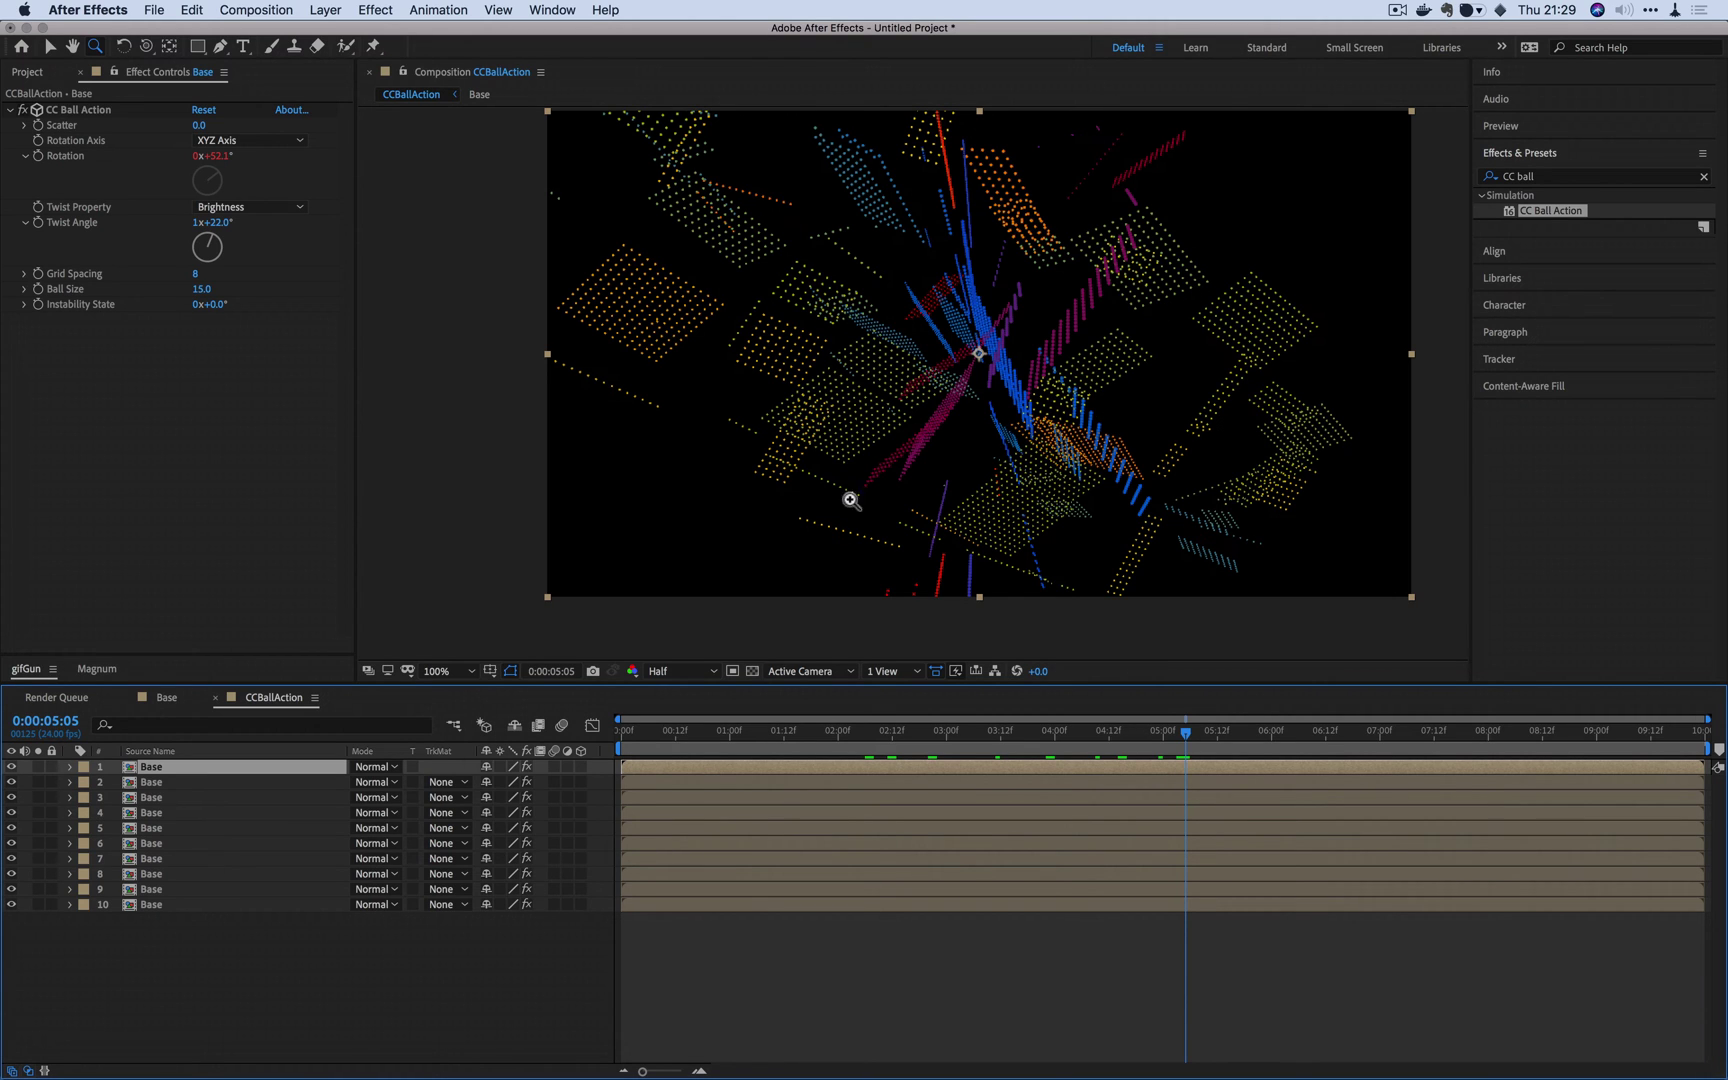
left_click(177, 905)
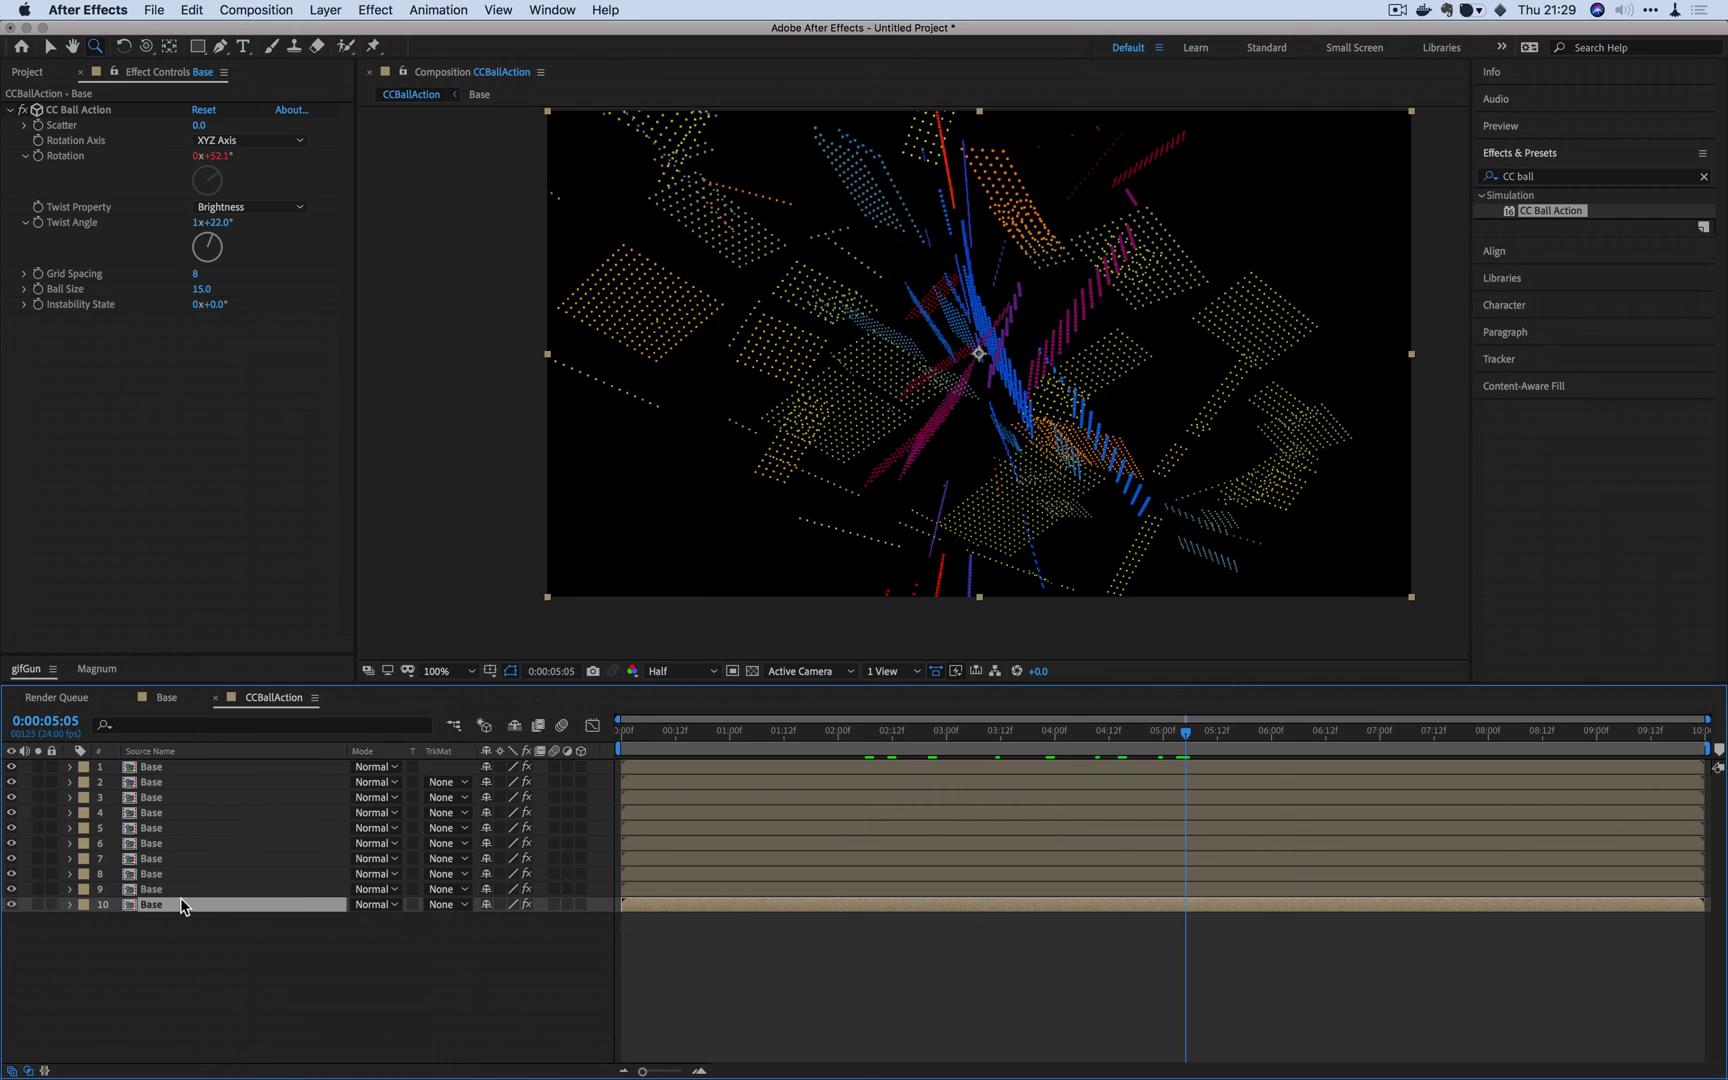
left_click(145, 770, "shift")
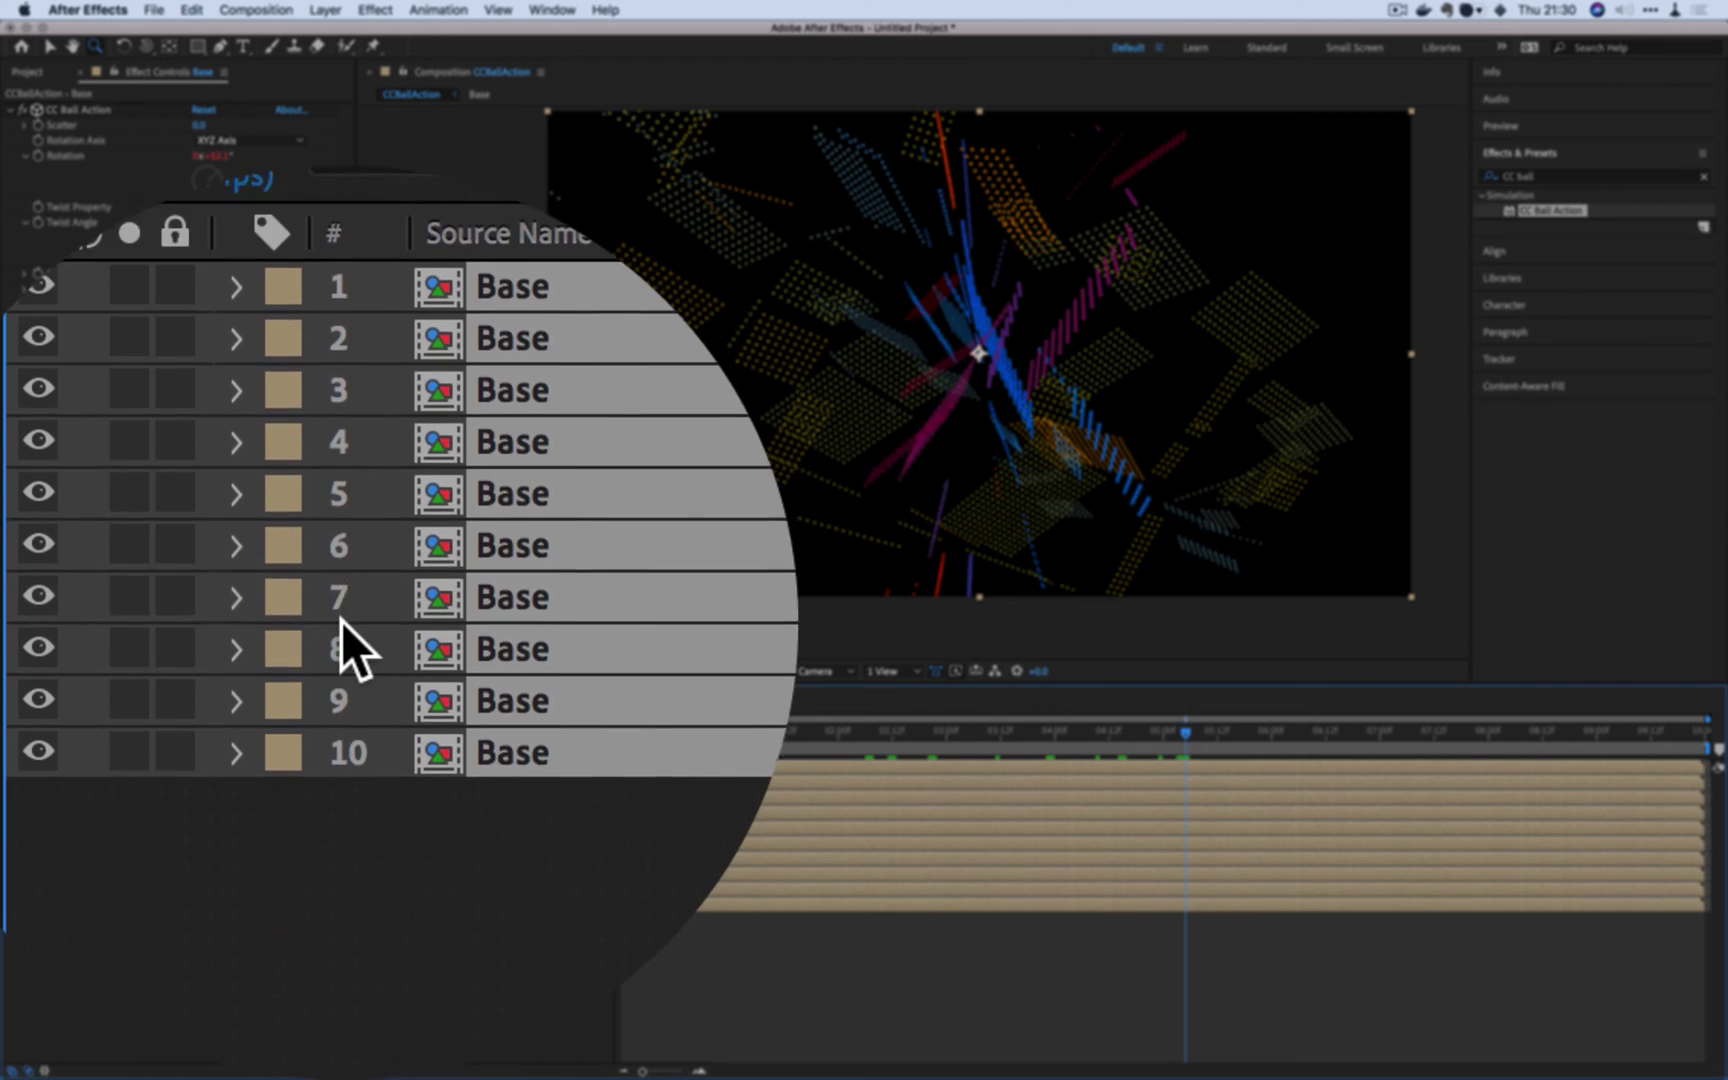
Step: Delete Base layers 1–9 and reveal the remaining layer's Rotation expression
left_click(344, 621)
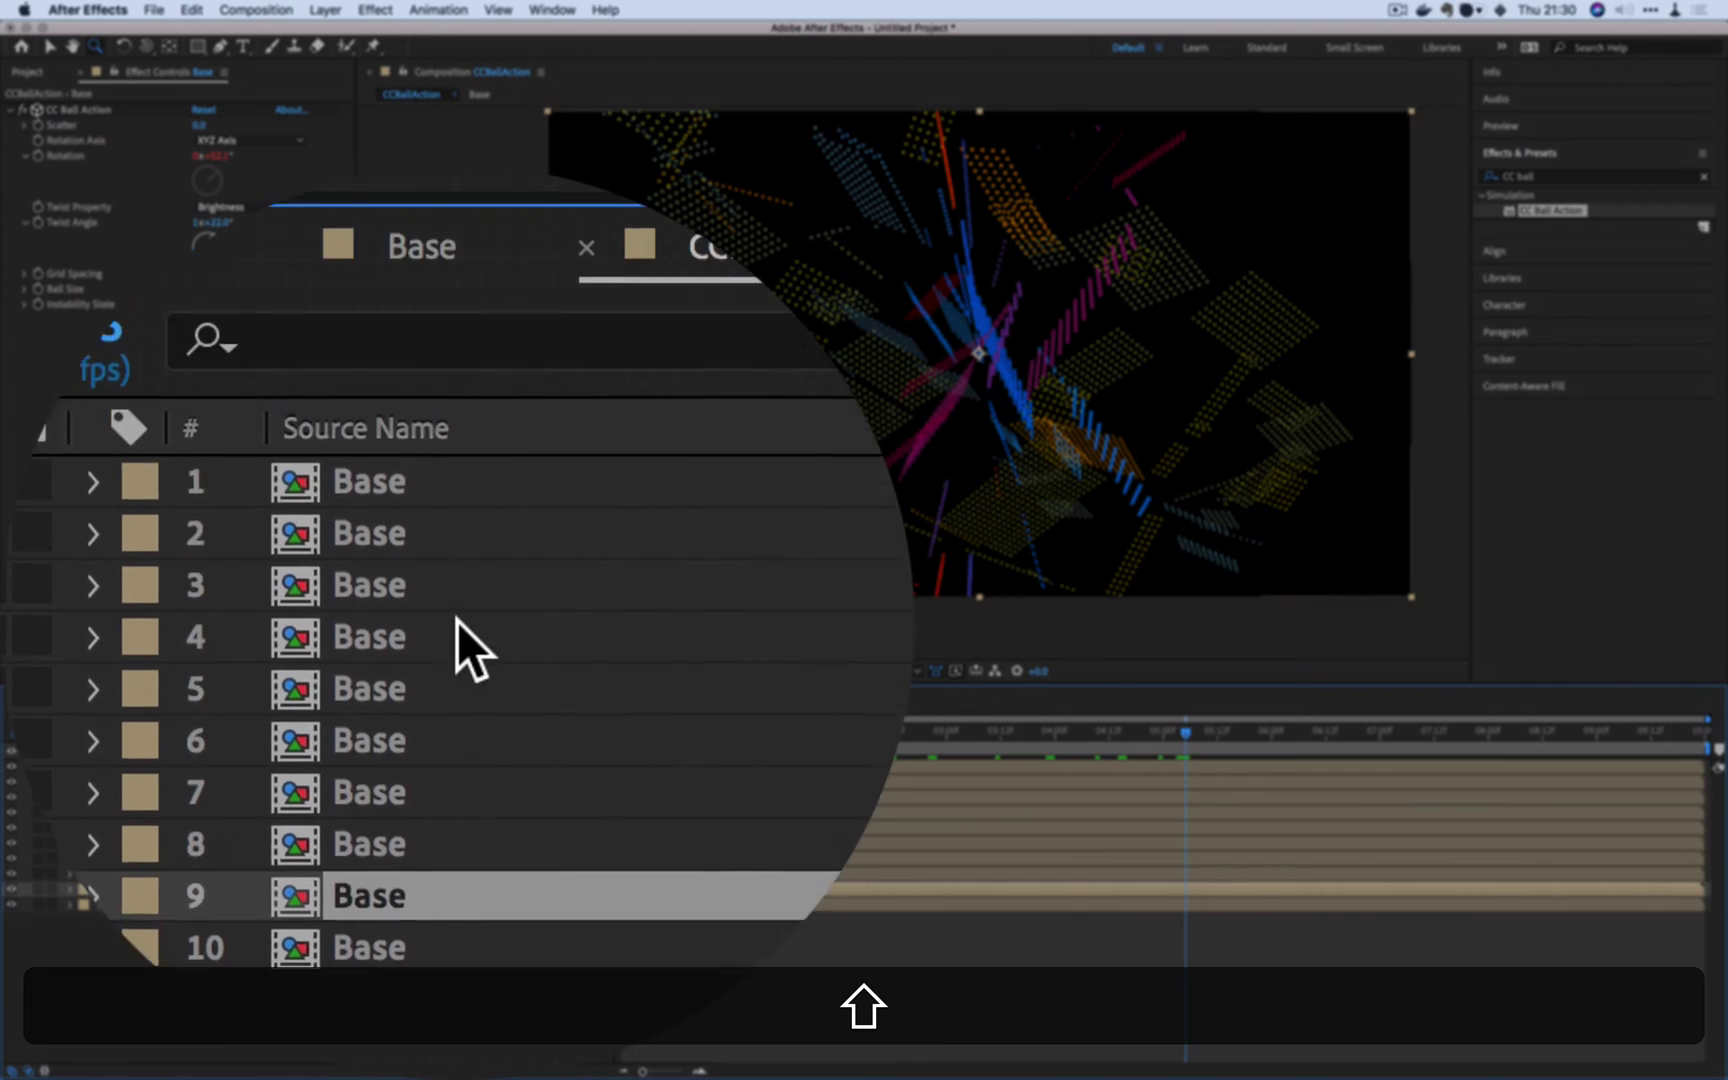
left_click(167, 765, "shift")
key("shift+BackSpace")
left_click(168, 768)
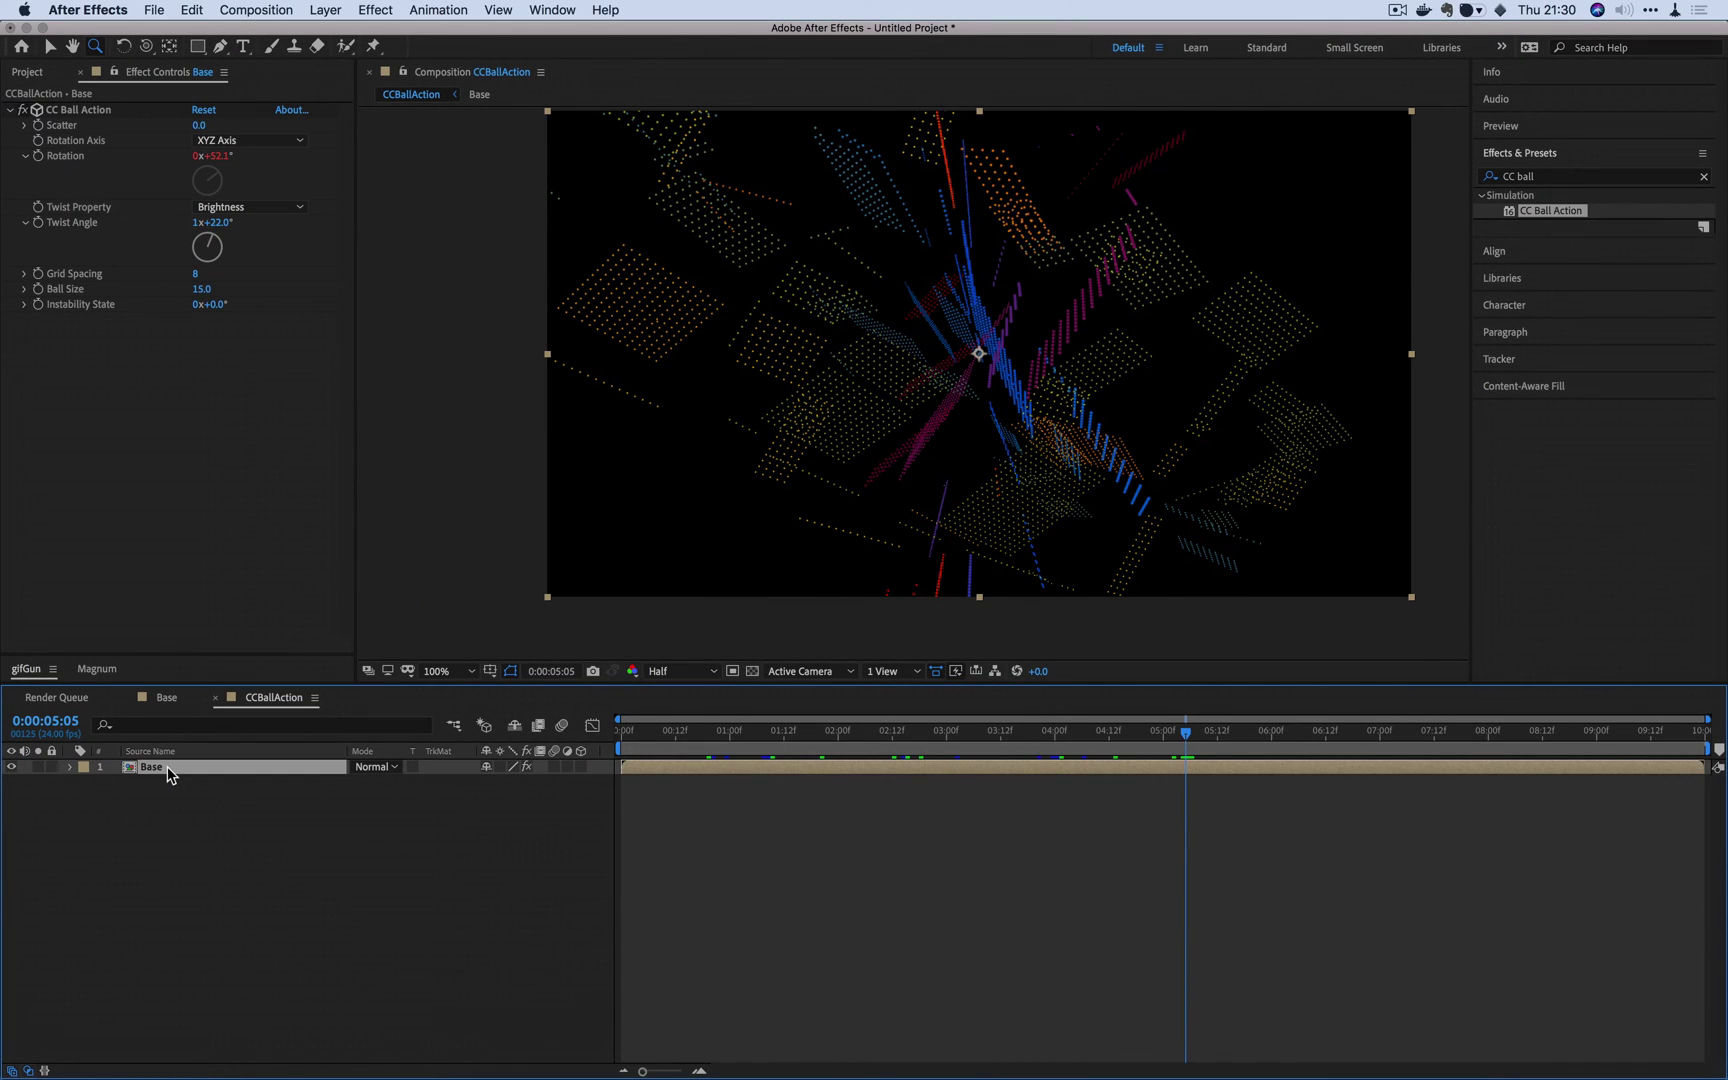
key("e")
key("e")
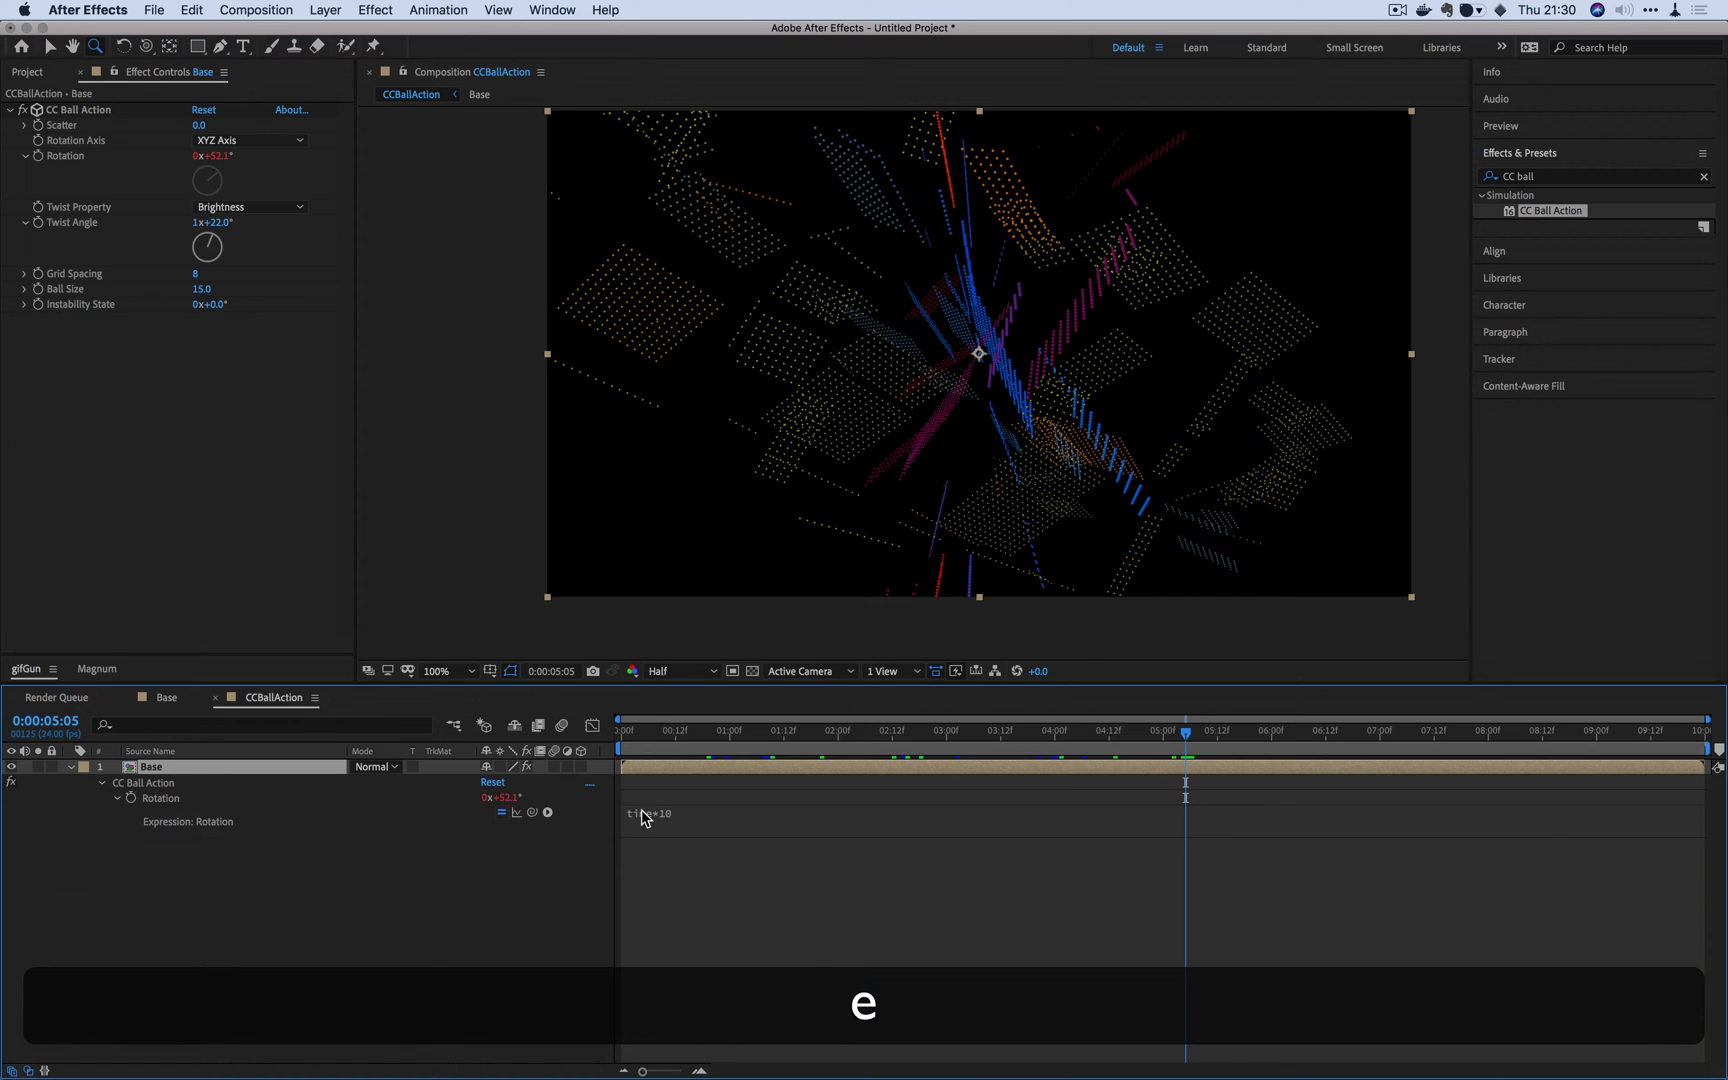
Step: Change the Rotation expression to (time*10)+(index*10)
left_click(668, 820)
left_click(791, 820)
type(")")
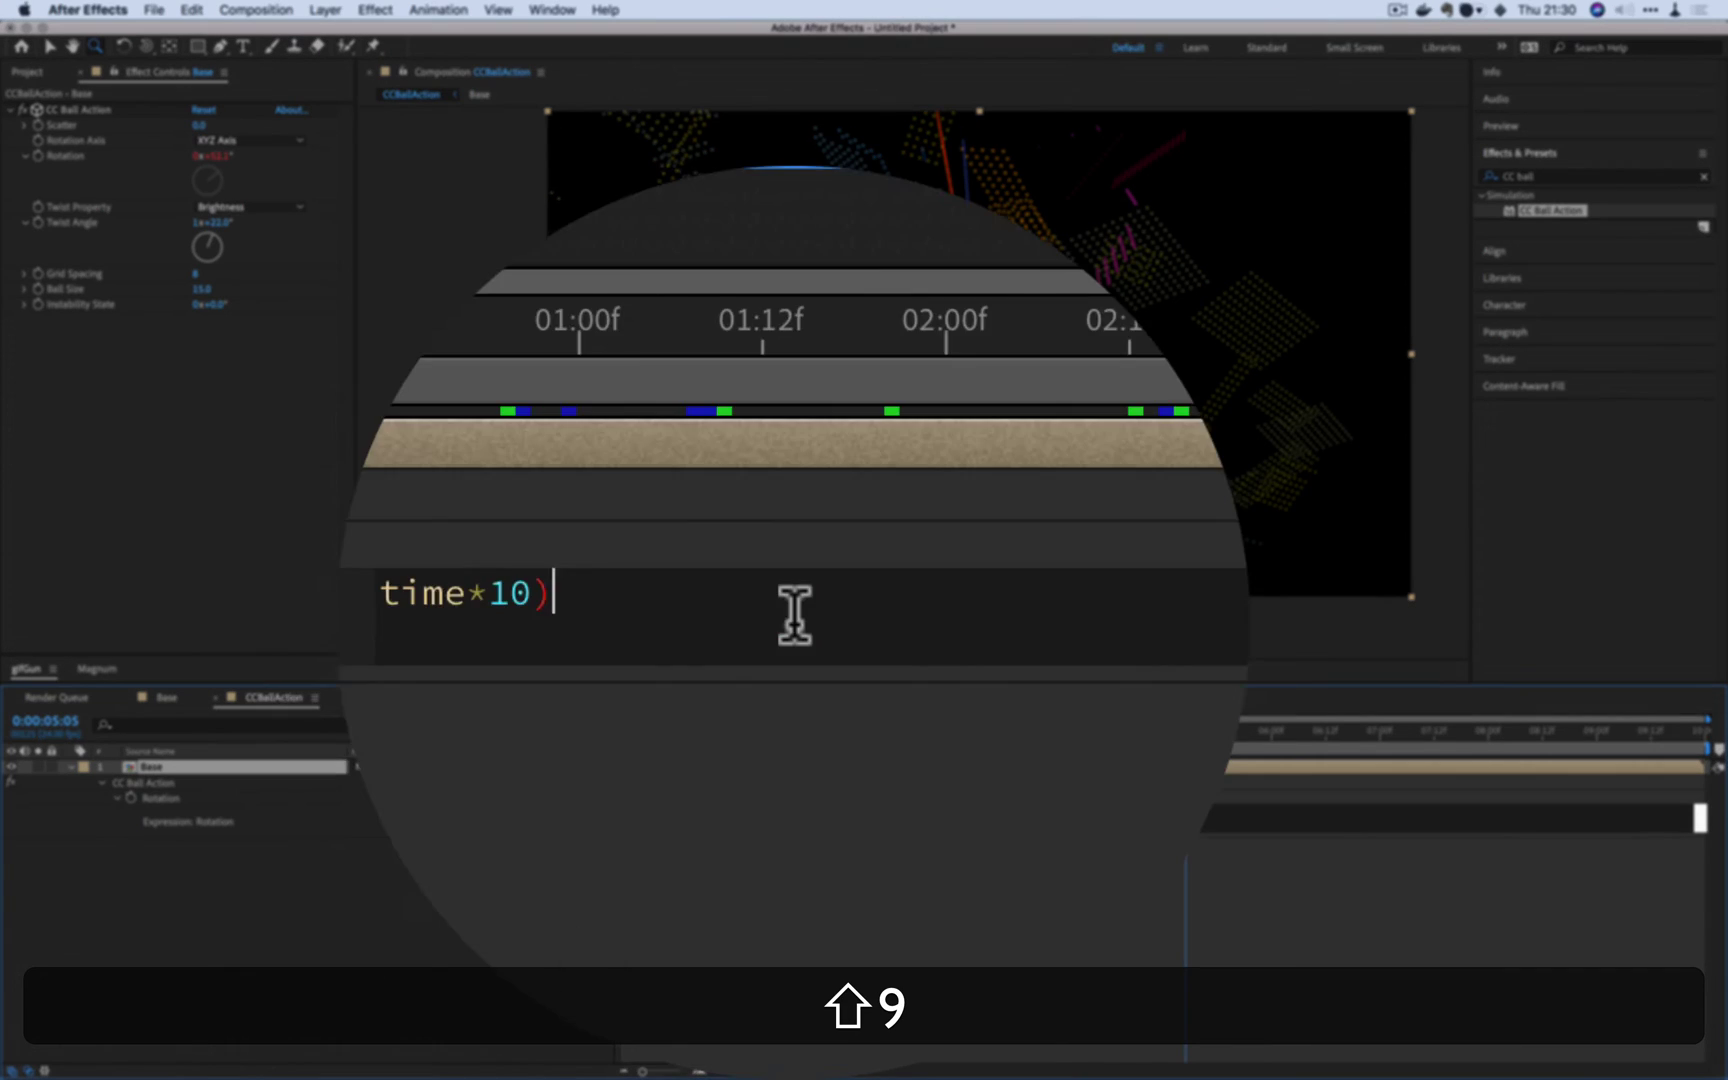
left_click(655, 820)
key("Left")
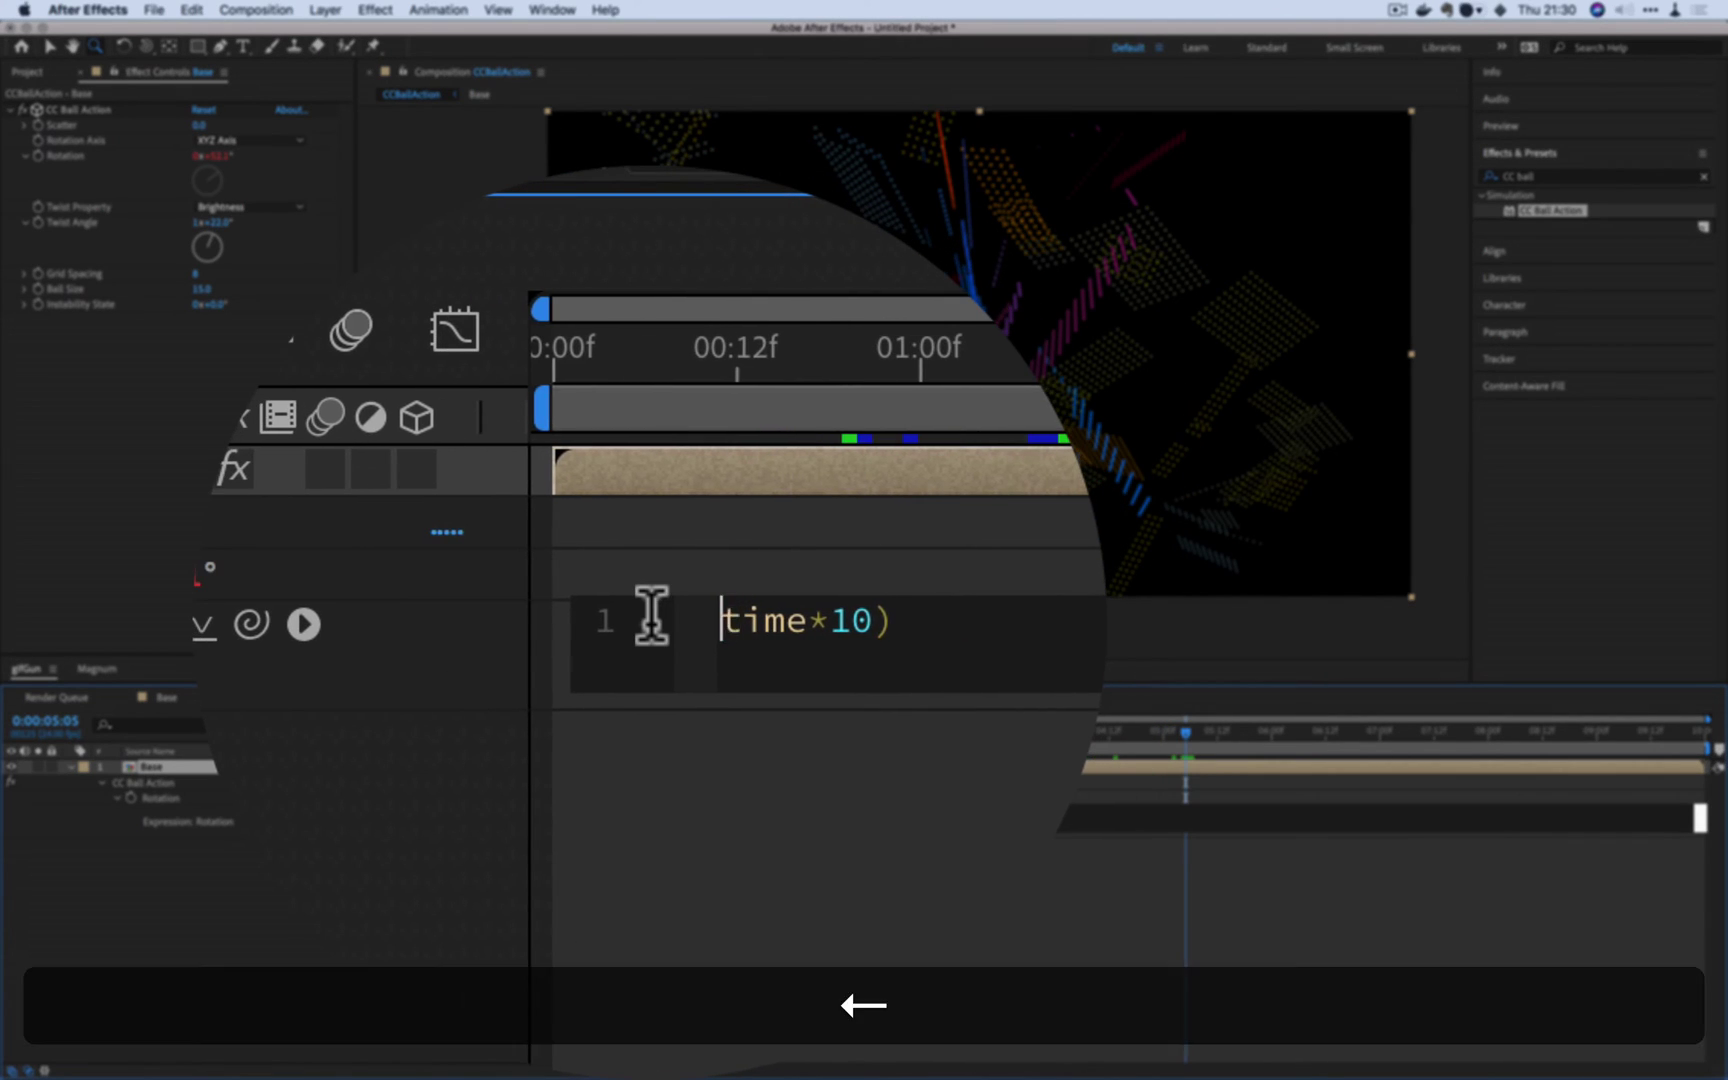
type("(")
left_click(760, 612)
type("+")
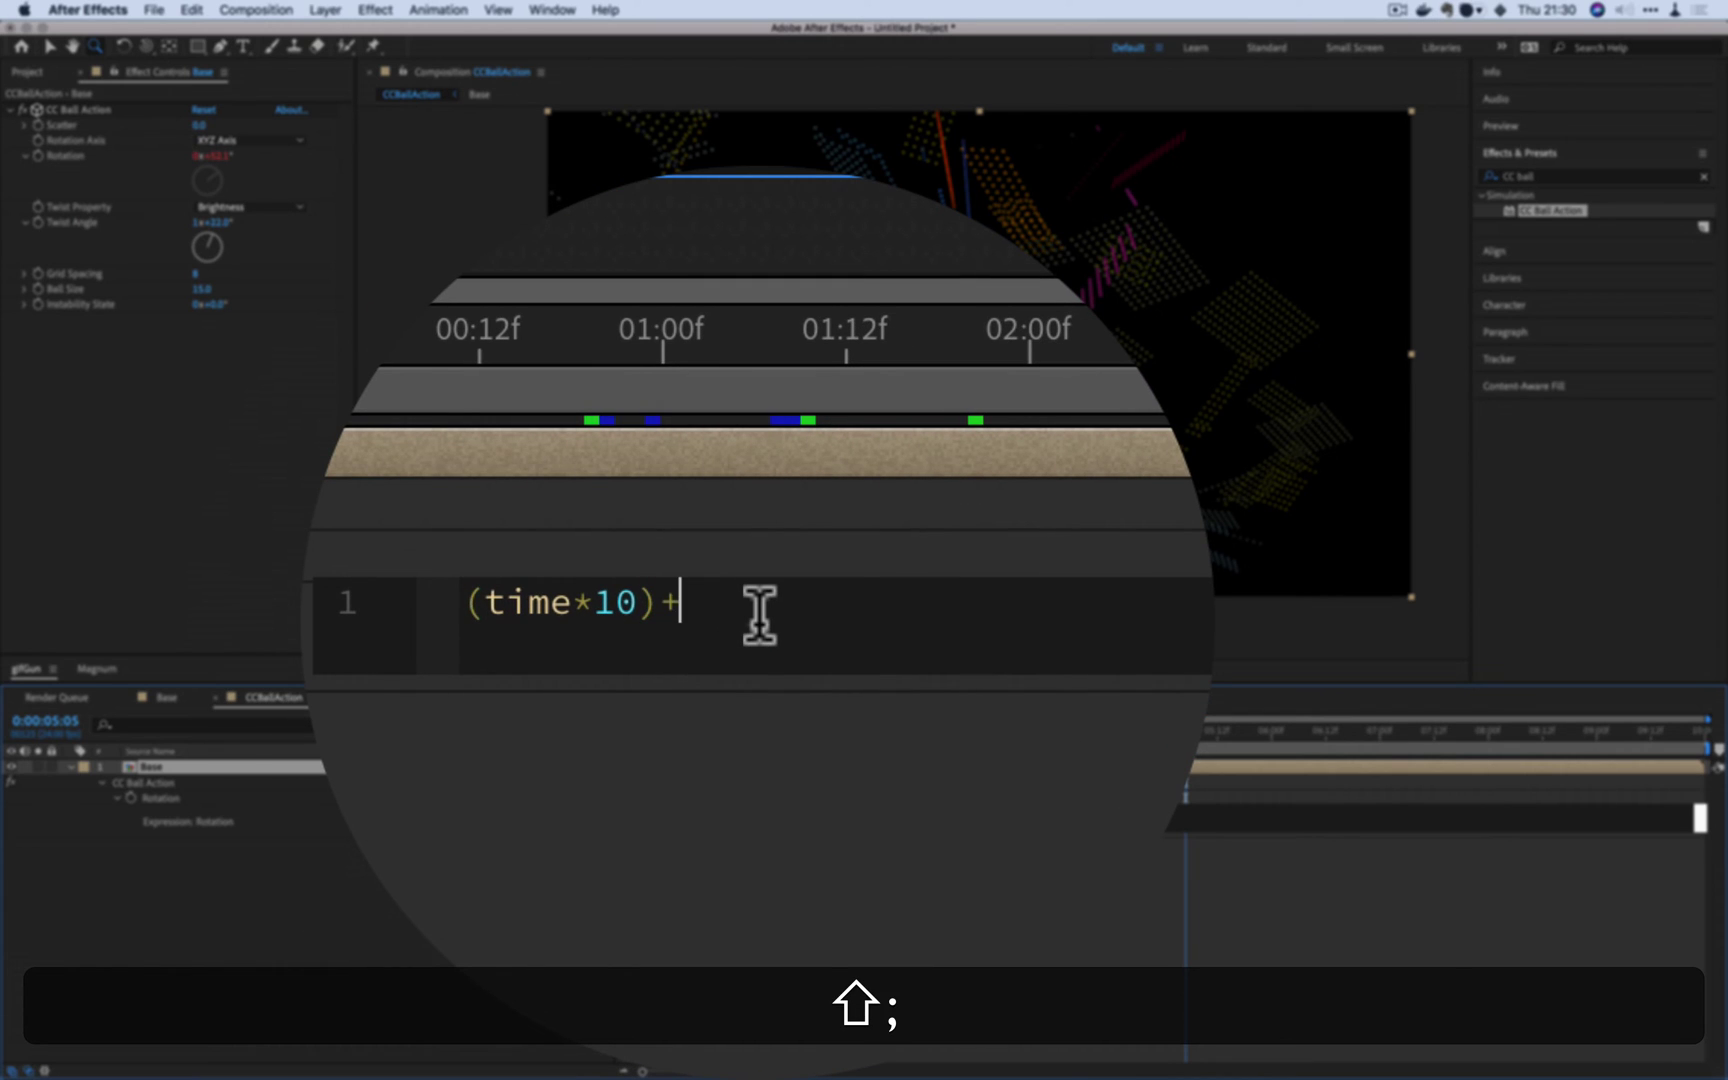
type("(index")
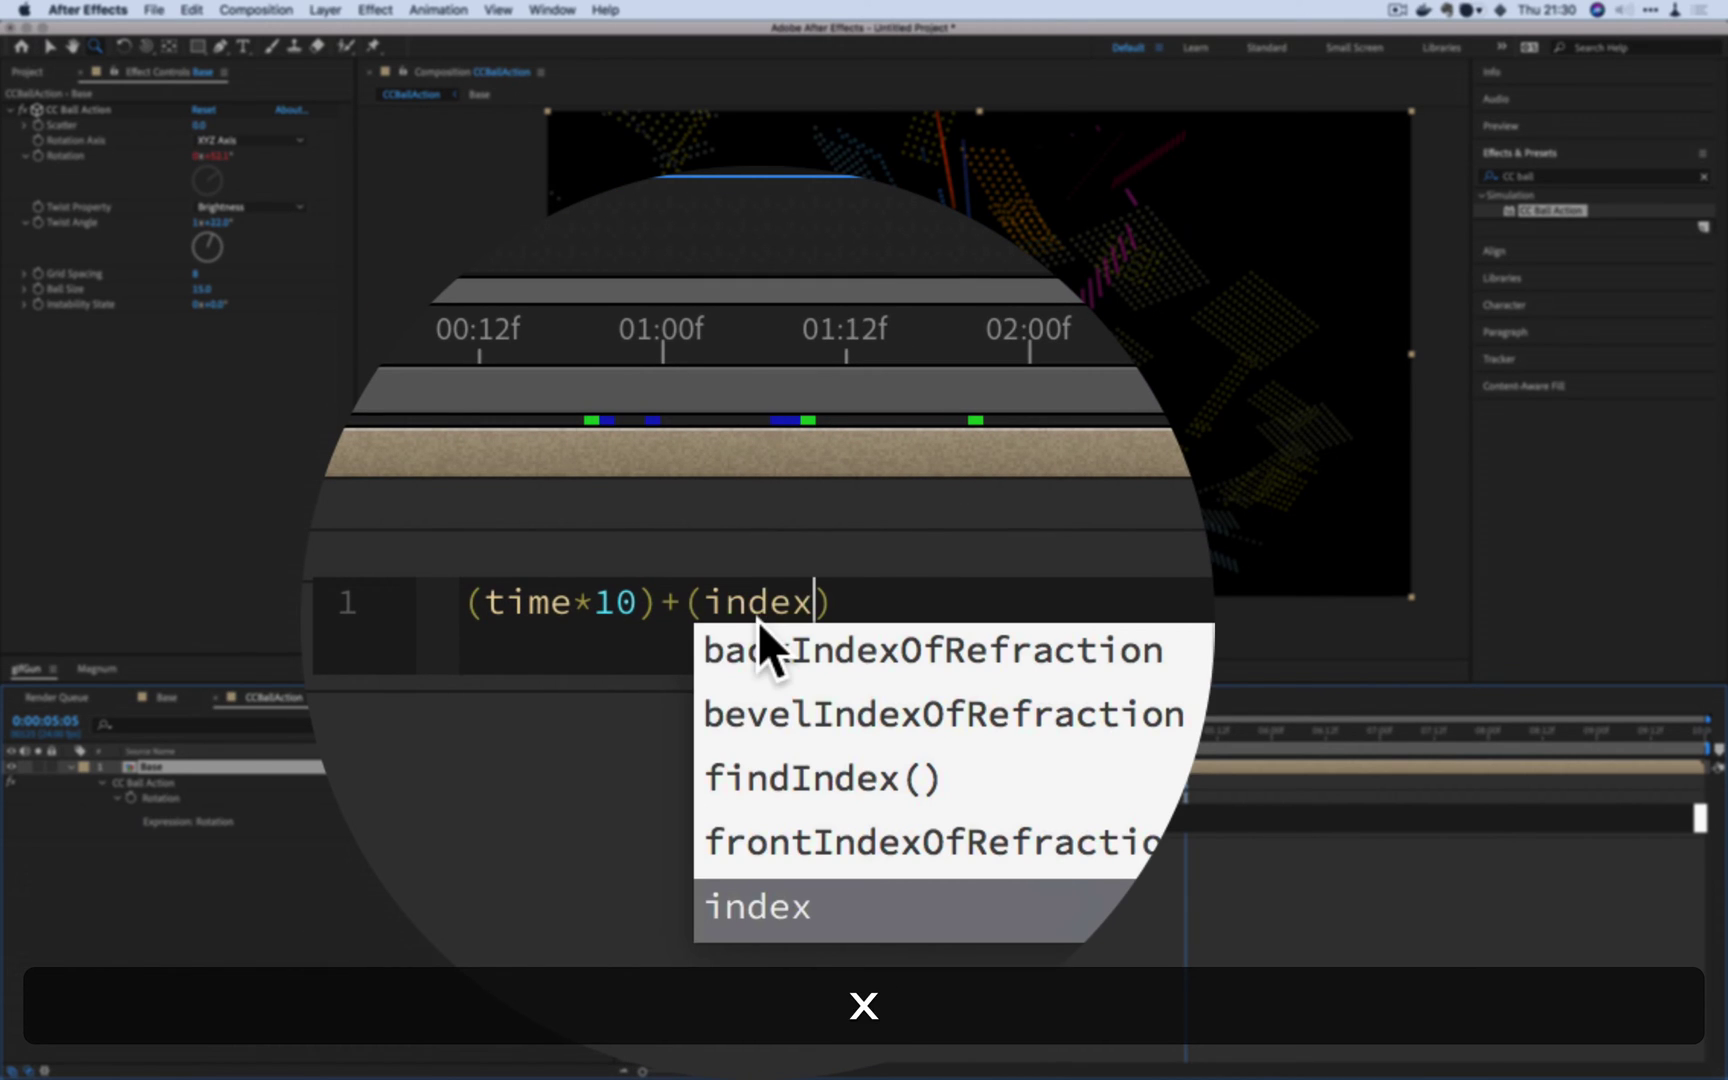
type("*20)")
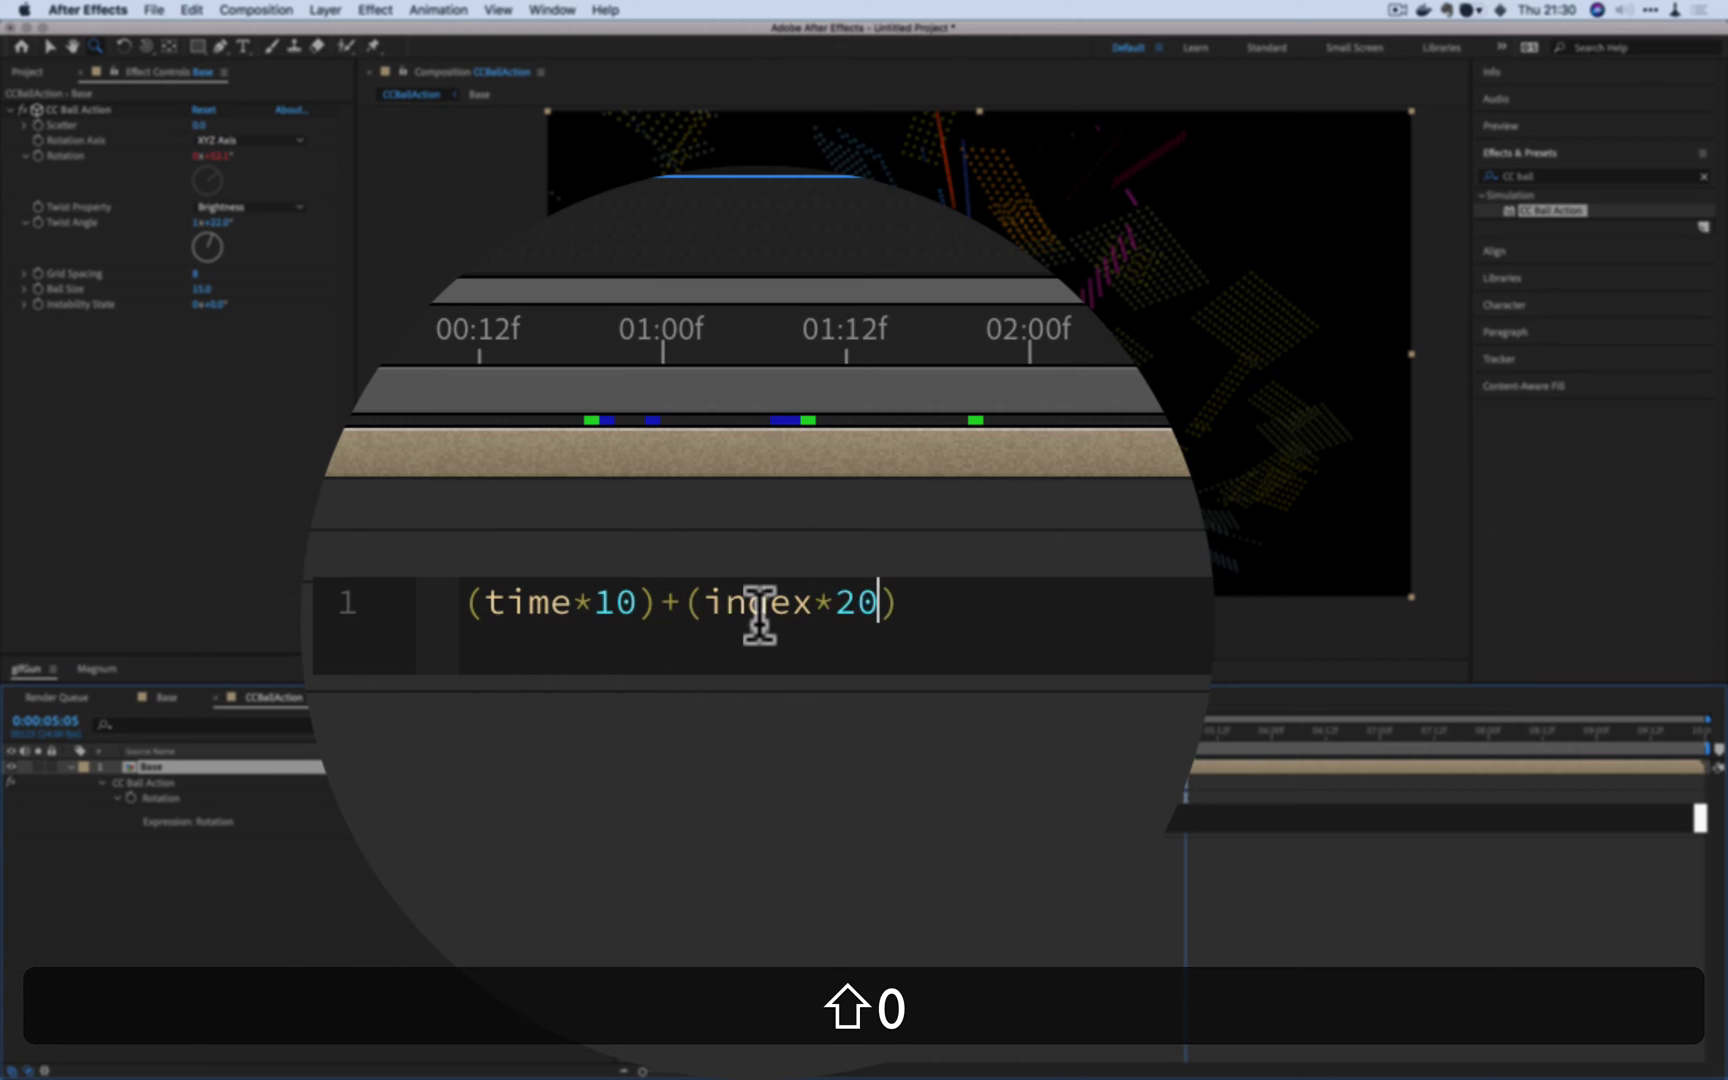
key("BackSpace")
key("BackSpace")
key("BackSpace")
type("19")
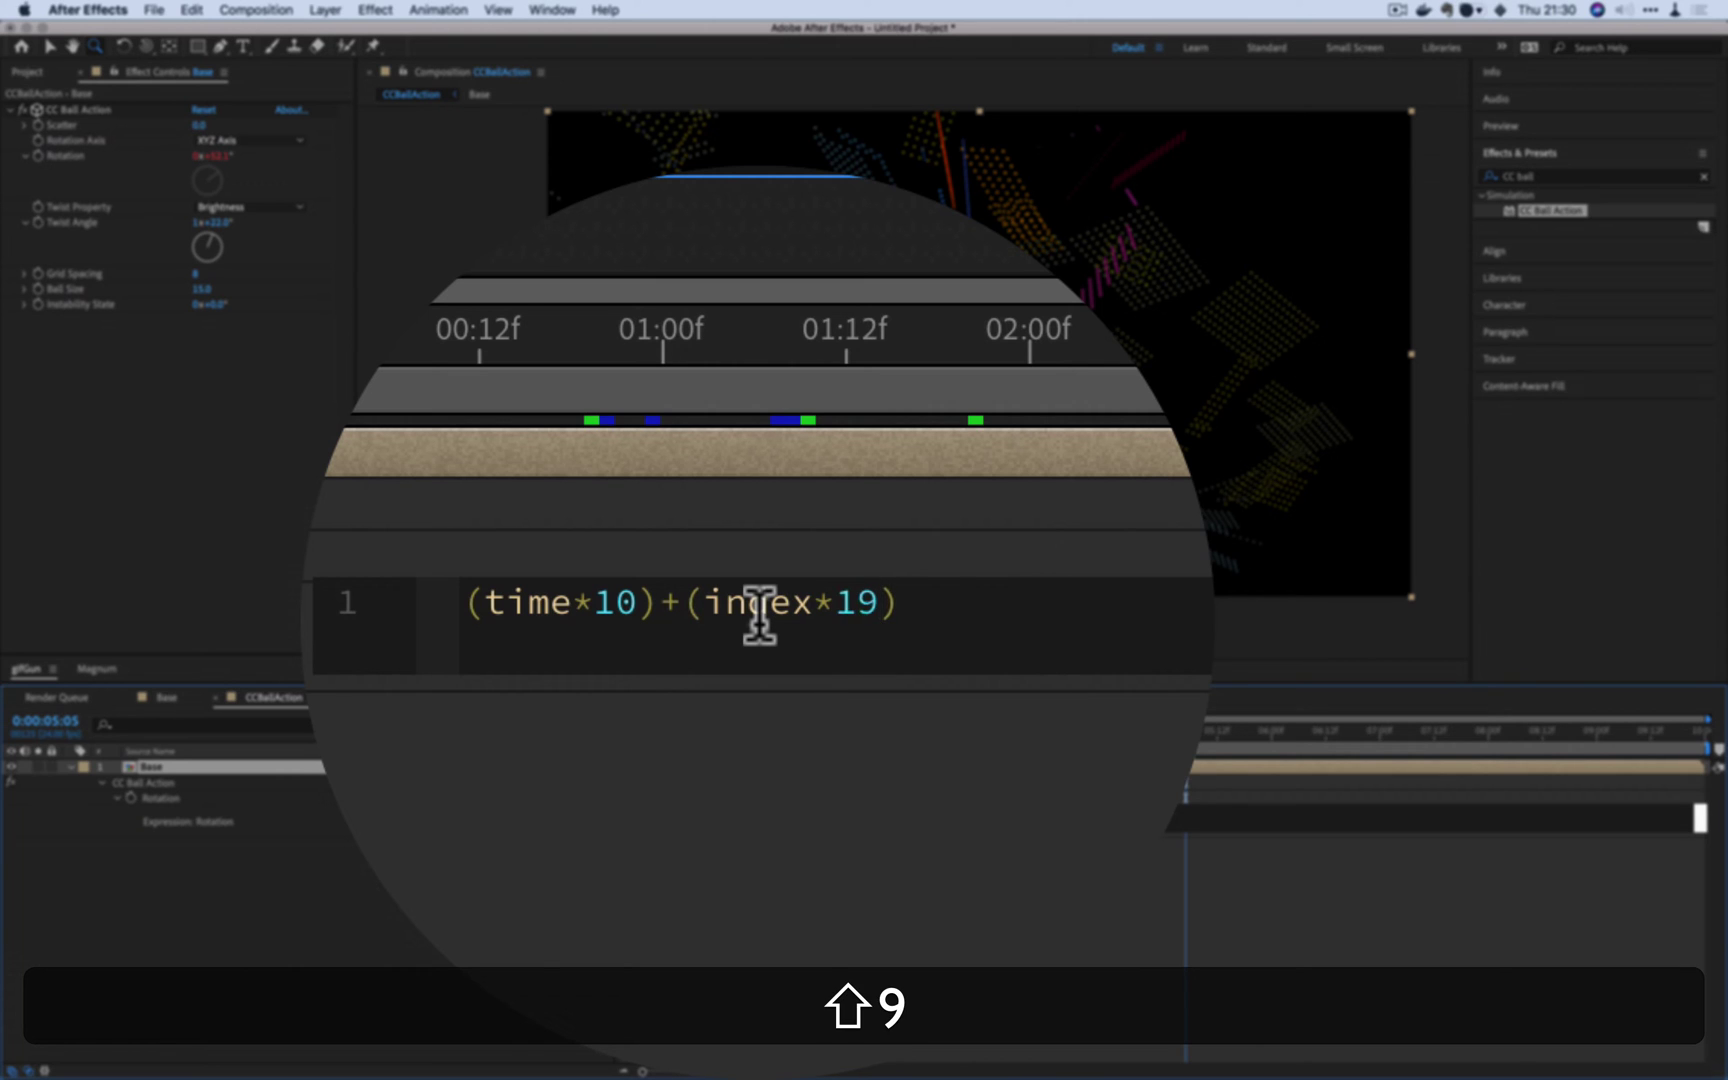
key("BackSpace")
type("0")
left_click(764, 770)
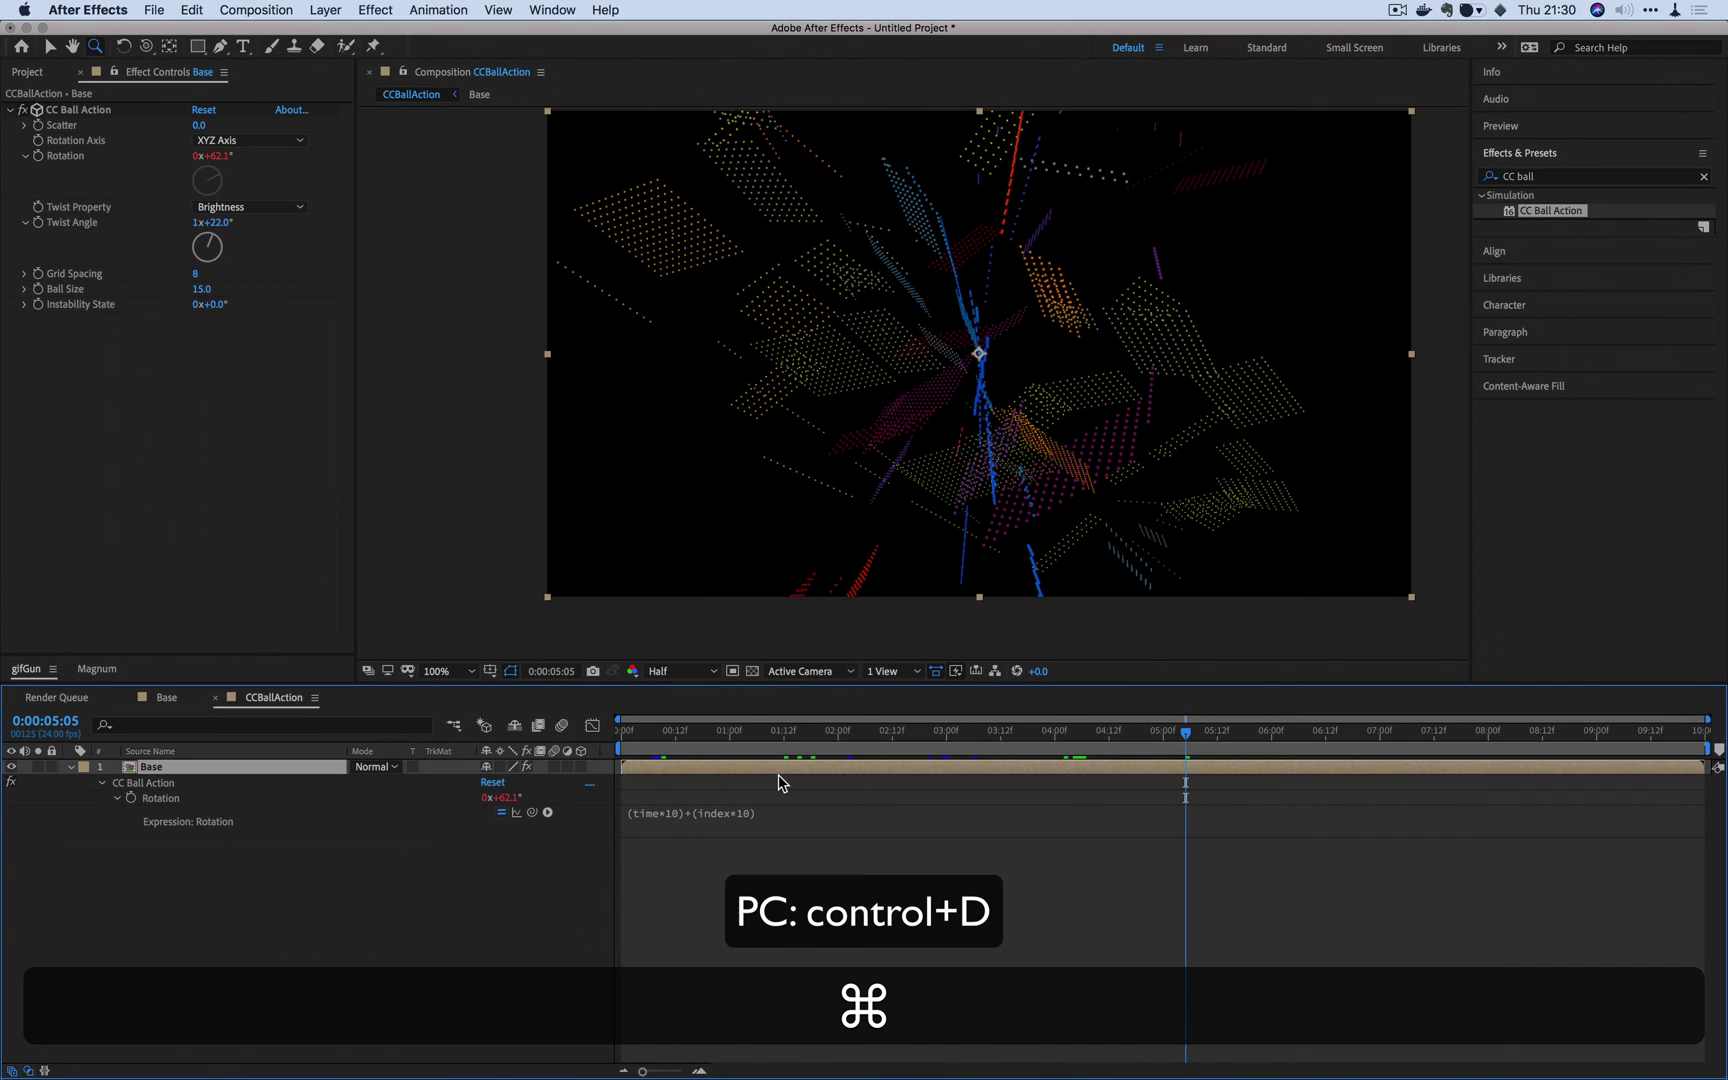
Step: Duplicate Base back to ten index-offset copies and preview the fanned-out particle burst
key("super+d")
key("super+d")
key("super+d")
key("super+d")
key("super+d")
key("super+d")
key("super+d")
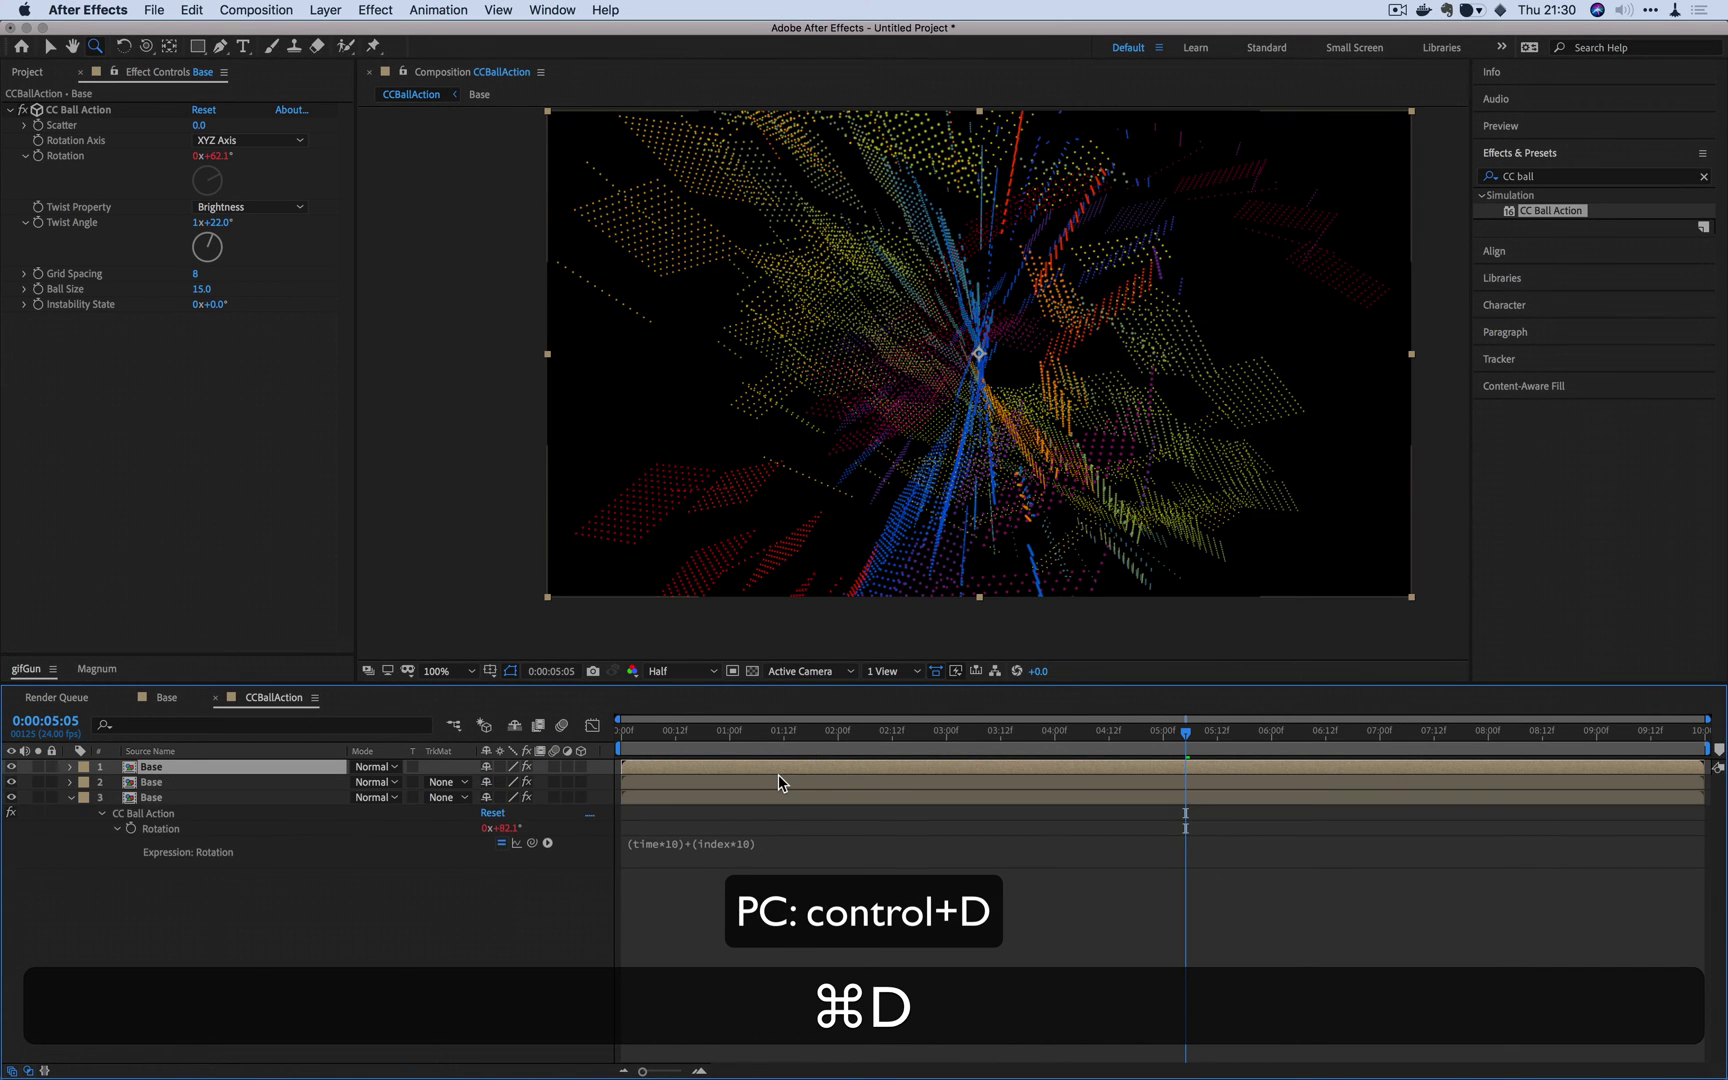
key("super+d")
key("super+d")
key("space")
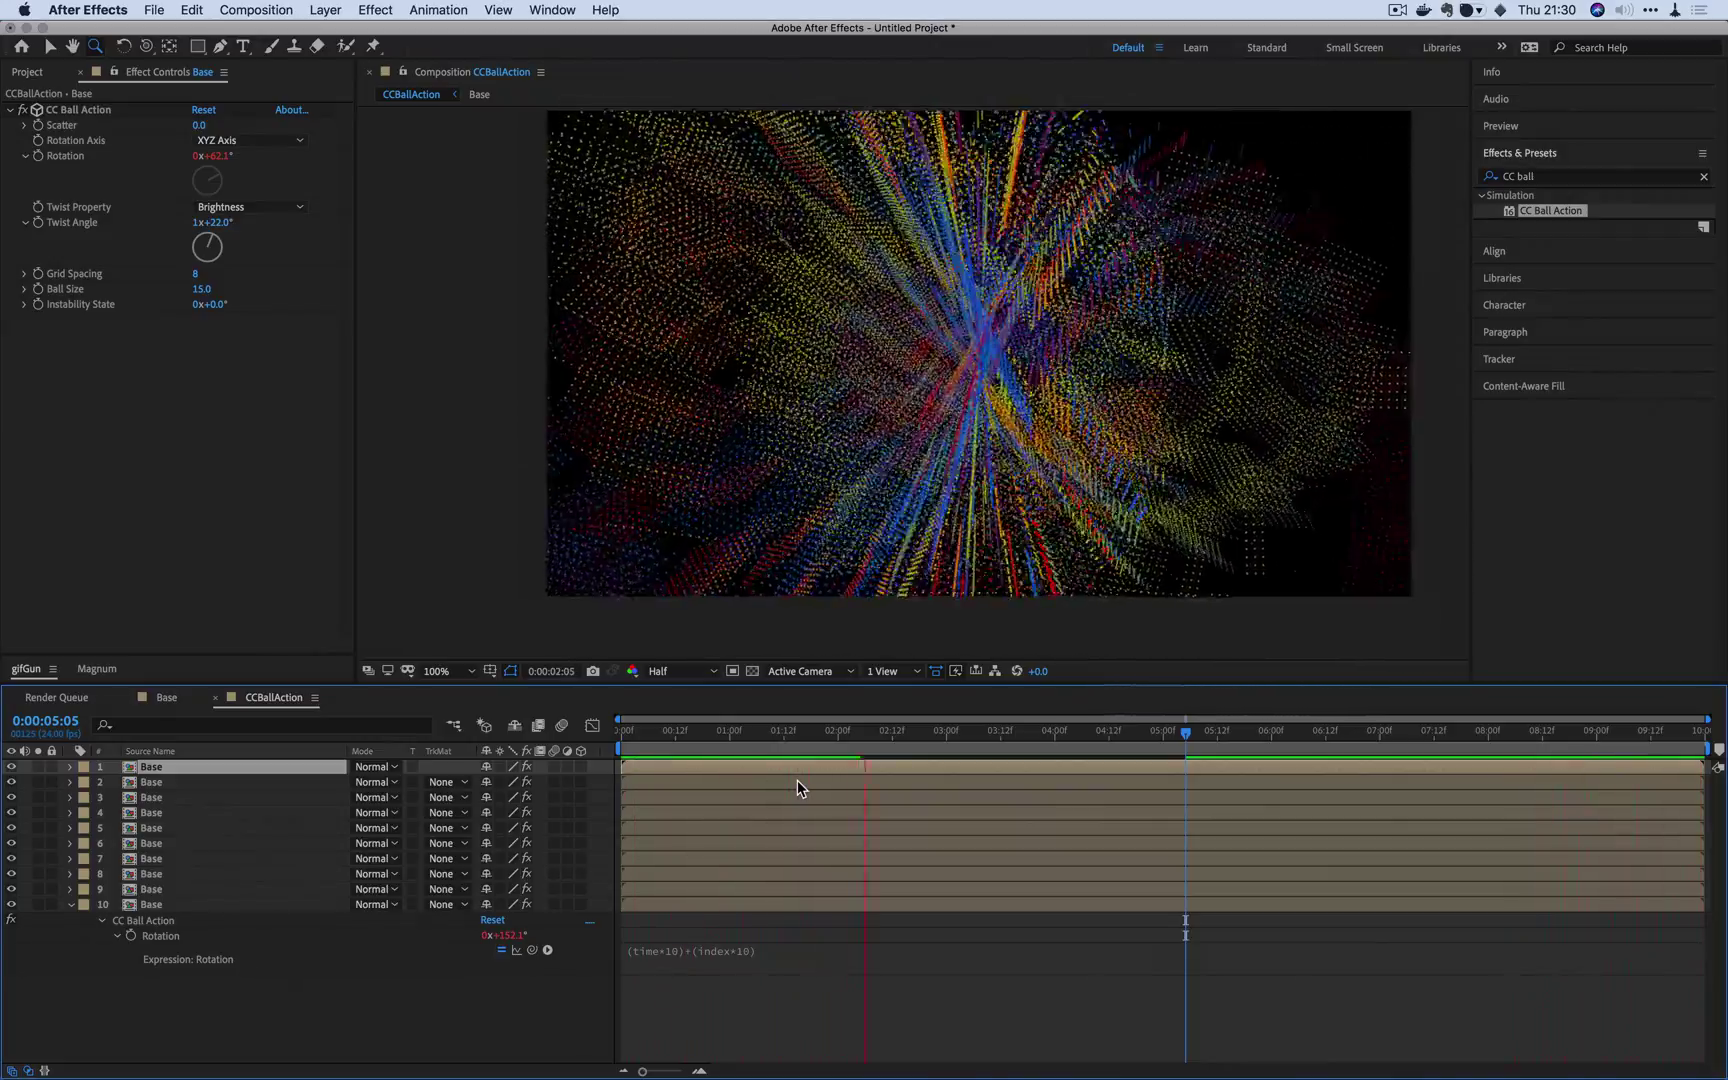
key("space")
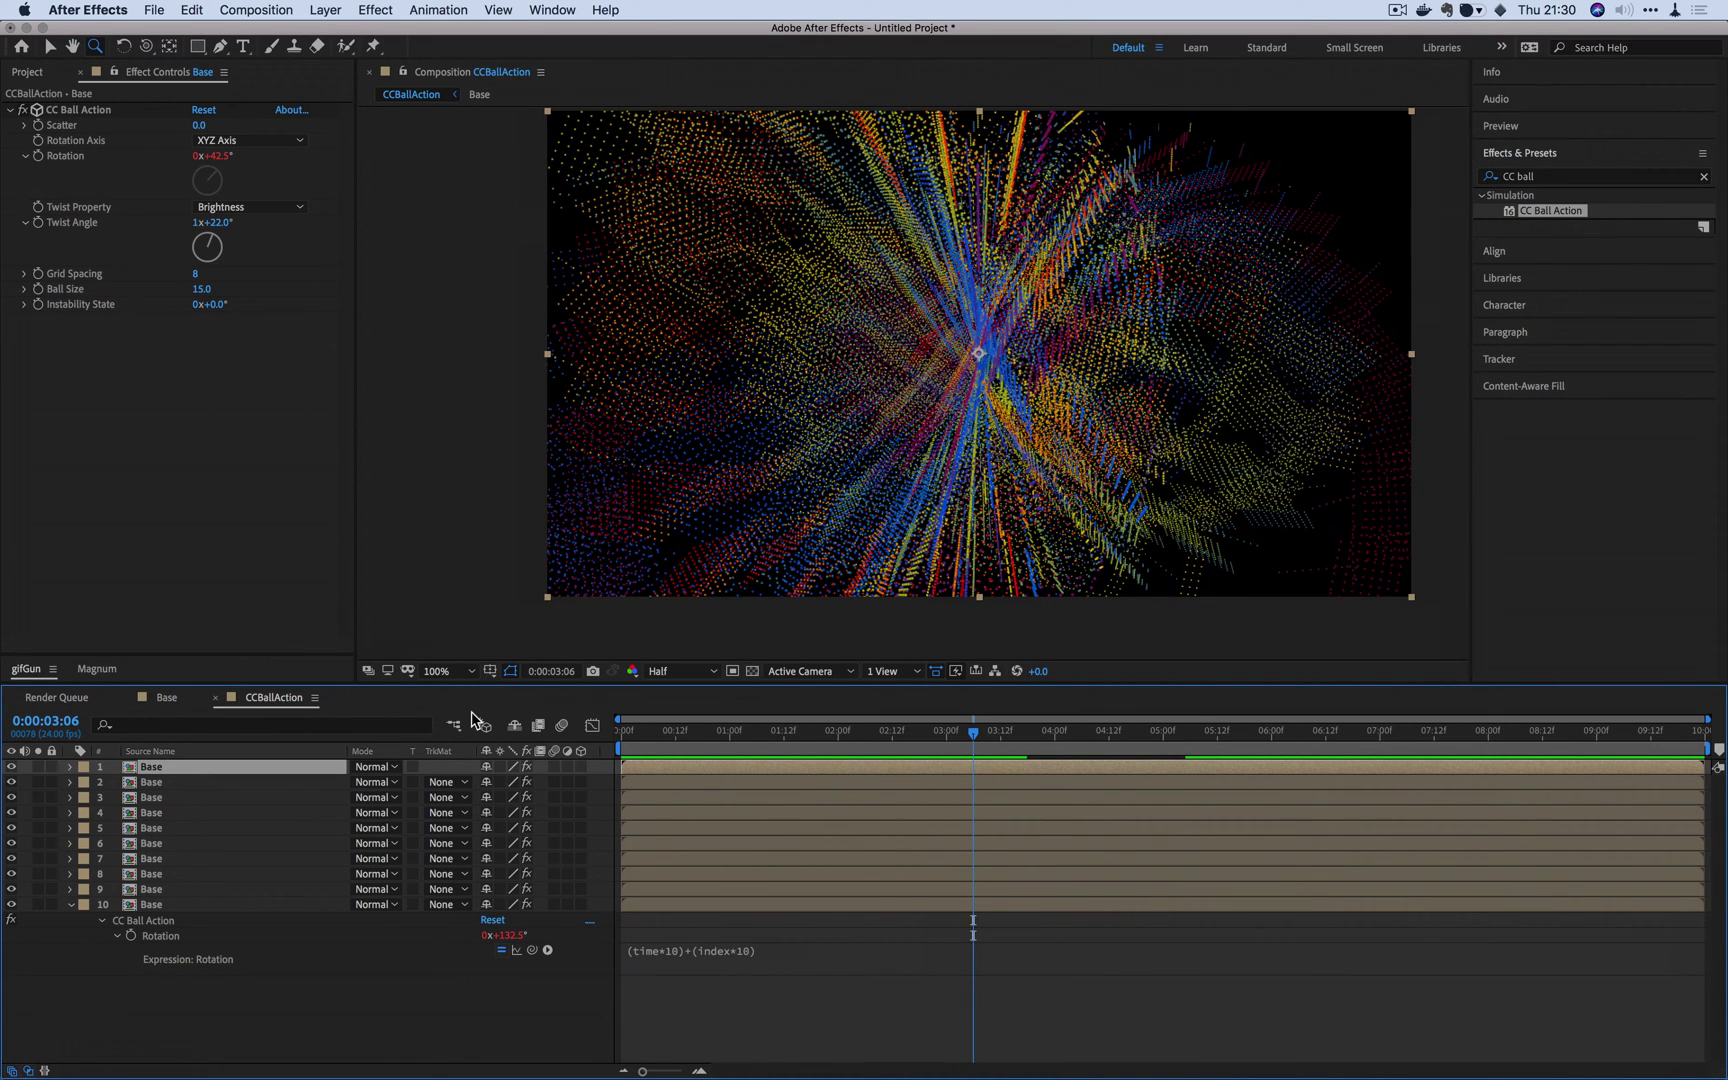
Step: In the Base comp, shift Colorama's Output Cycle triangles to remap the red and blue colours
left_click(166, 698)
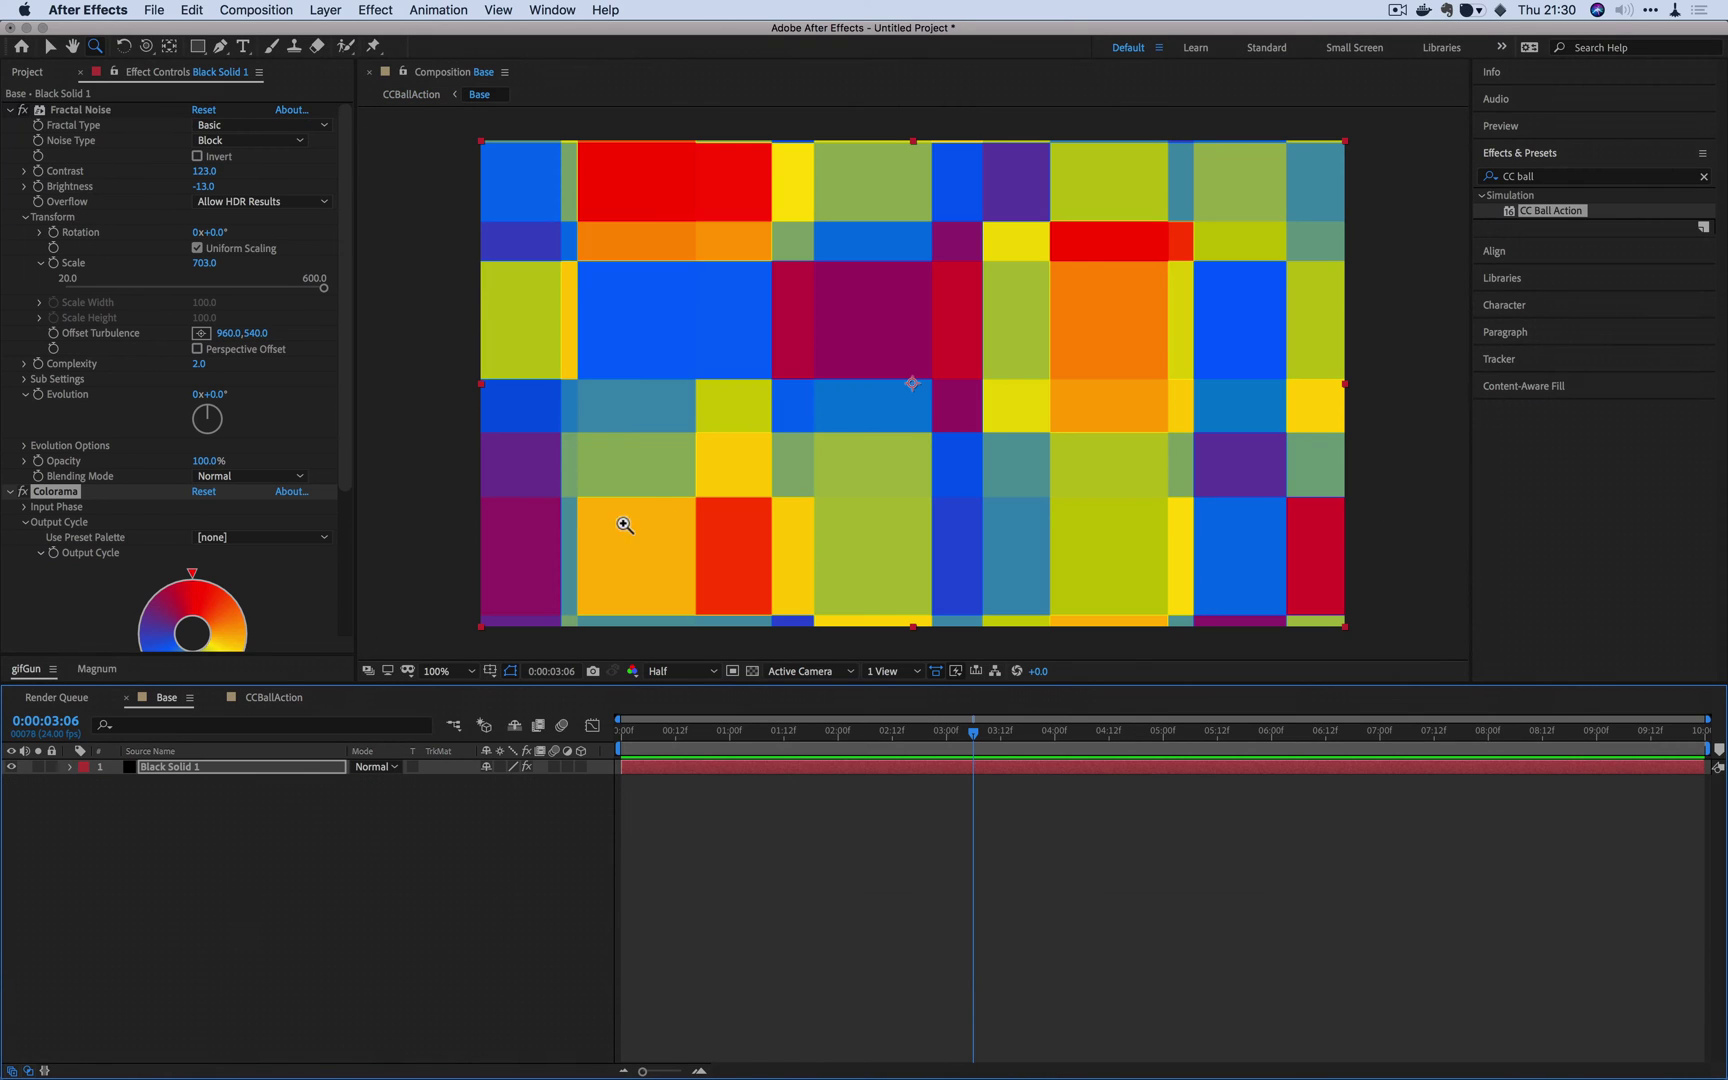
scroll(343, 503, "down", 5)
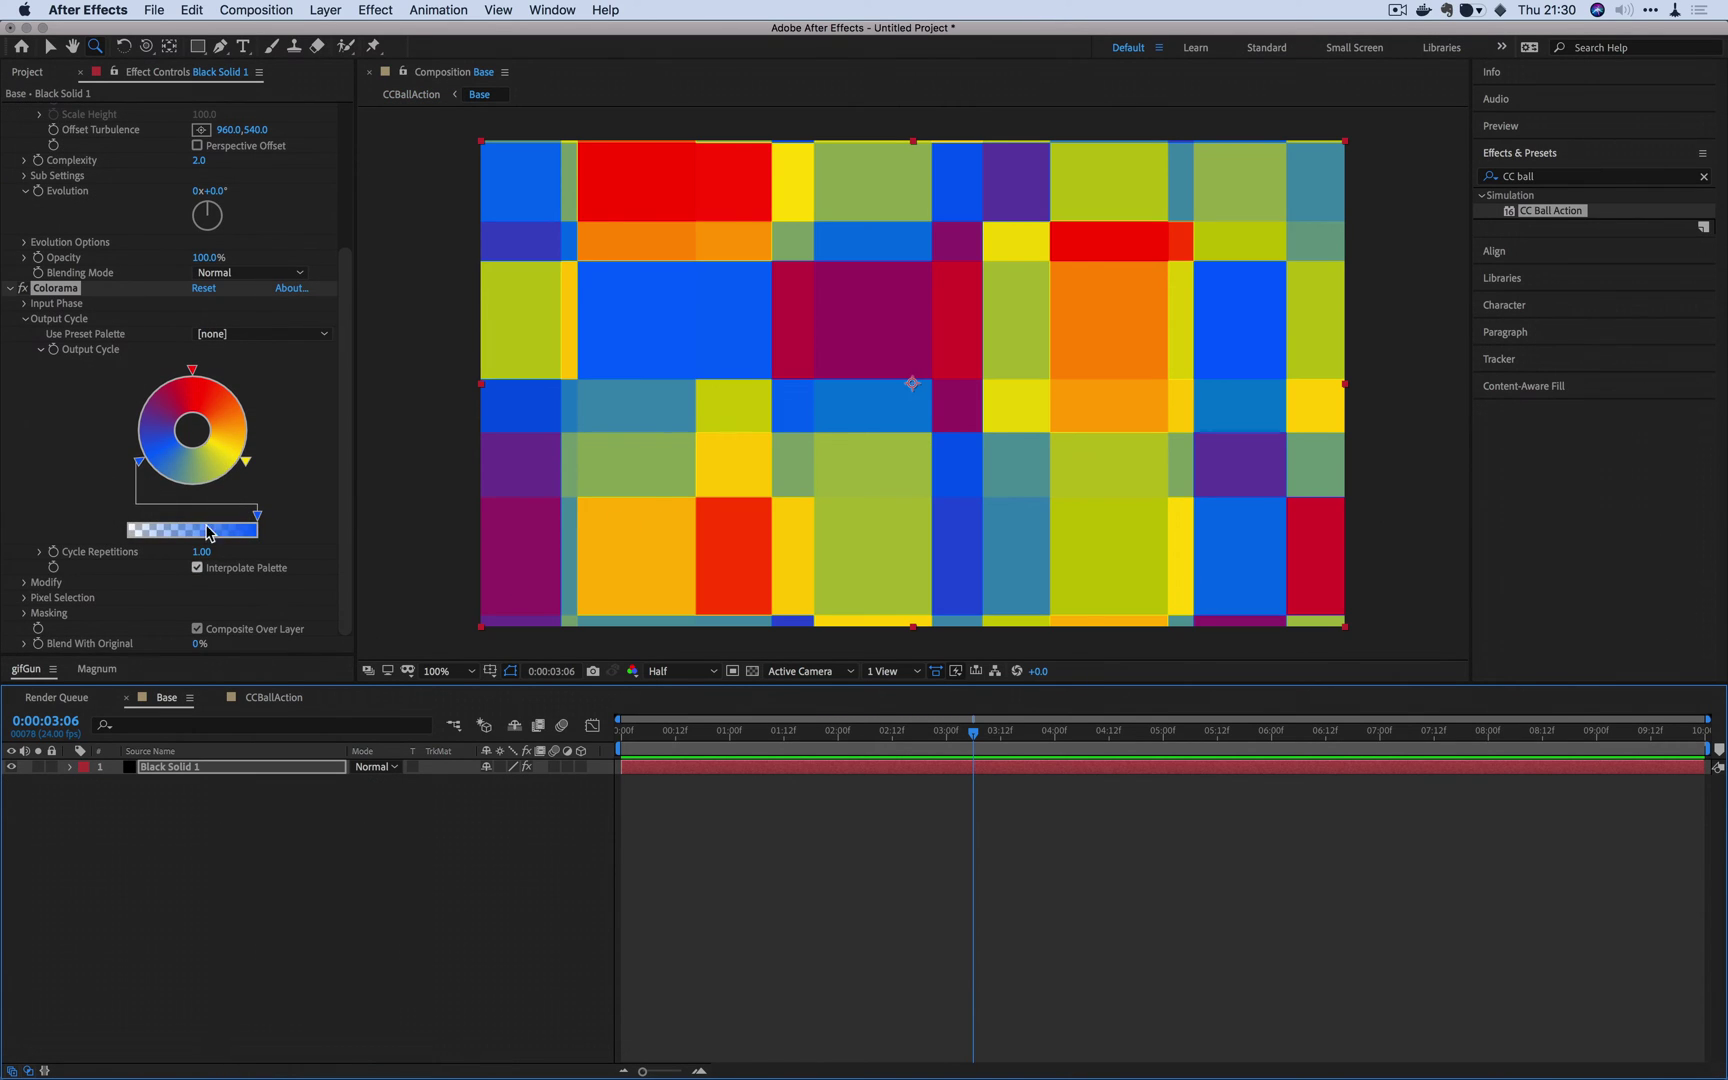
left_click_drag(140, 462, 196, 490)
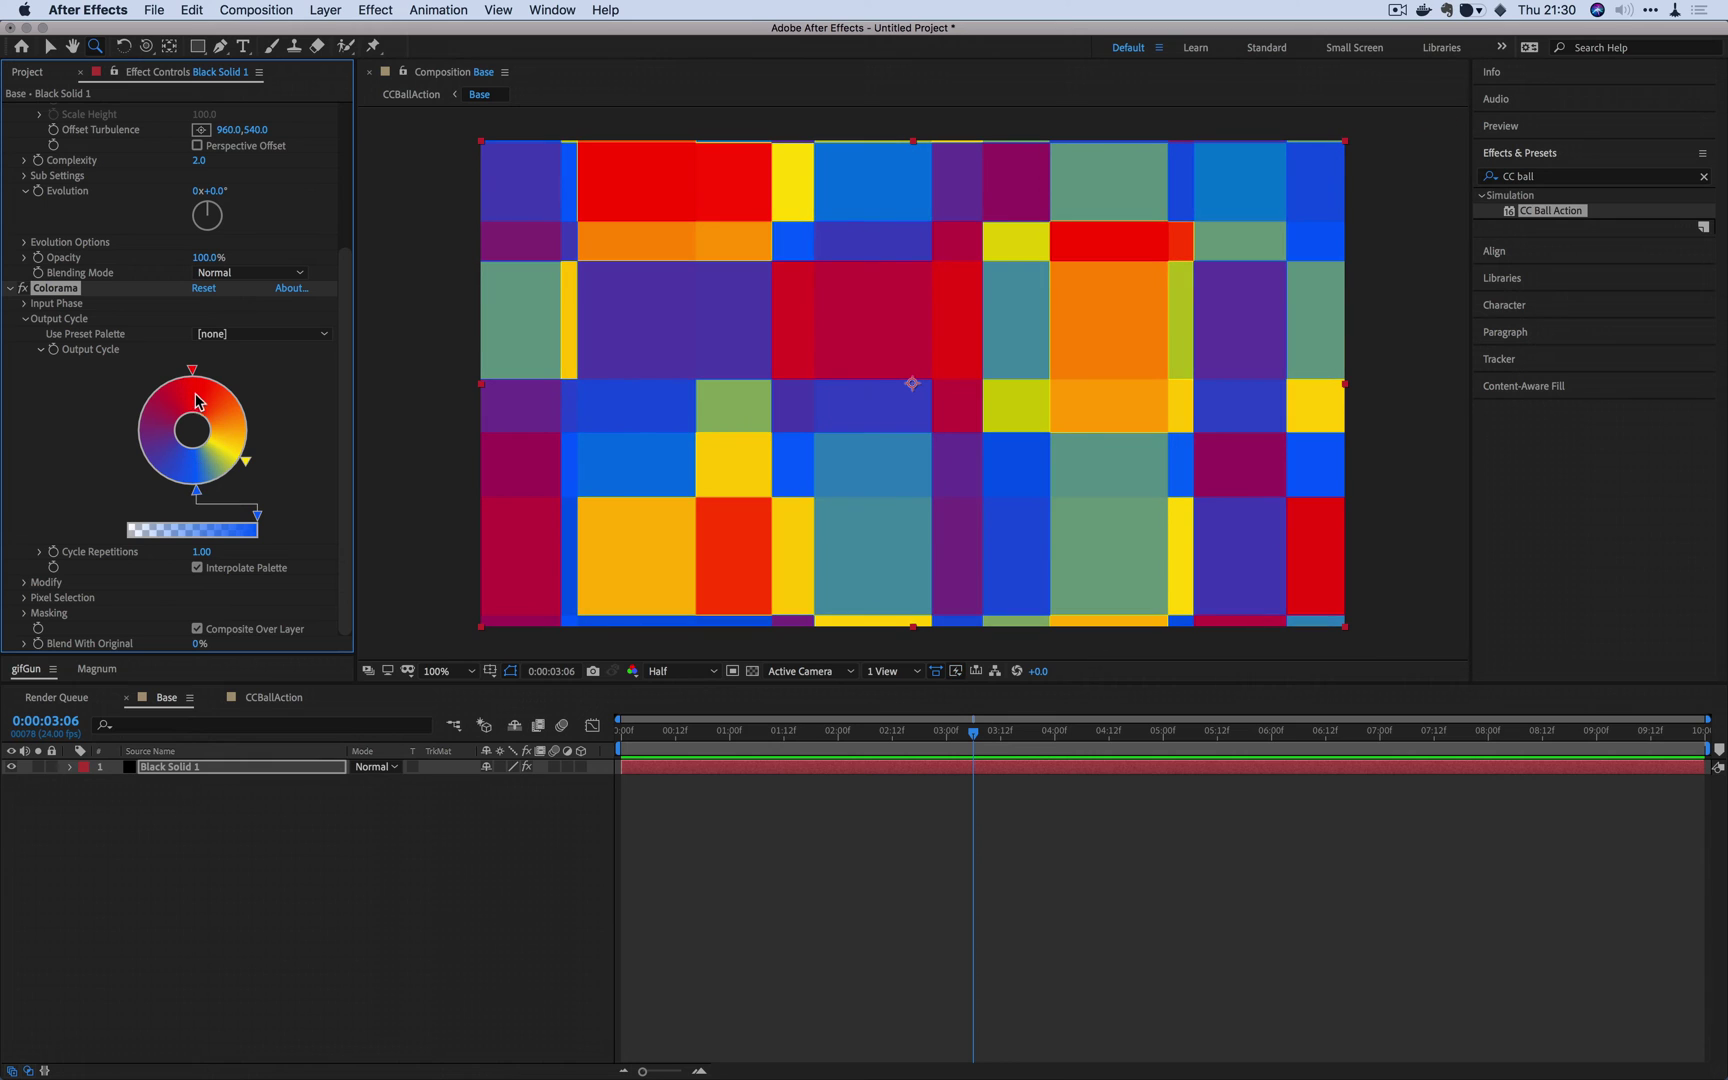
left_click_drag(193, 375, 246, 398)
left_click_drag(196, 490, 217, 486)
Step: Darken the red and blue Output Cycle colours to black so many noise blocks turn black
double_click(246, 398)
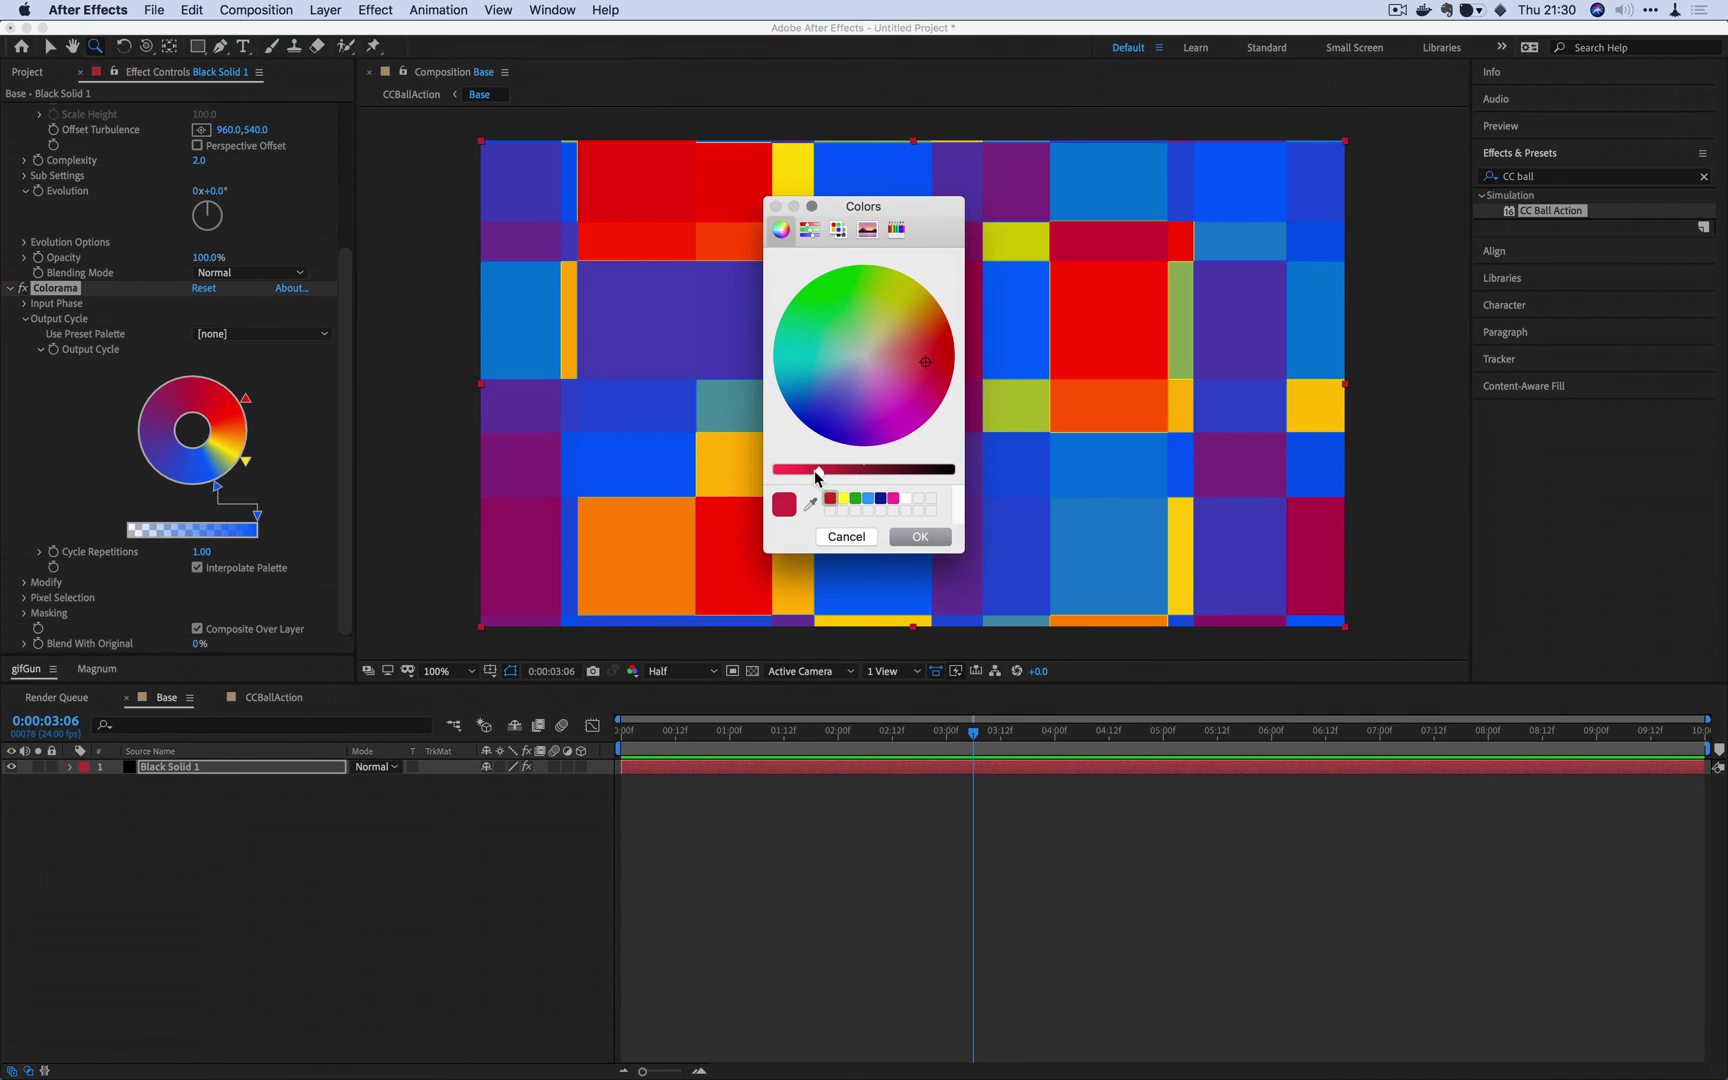
left_click_drag(818, 478, 949, 490)
left_click(937, 536)
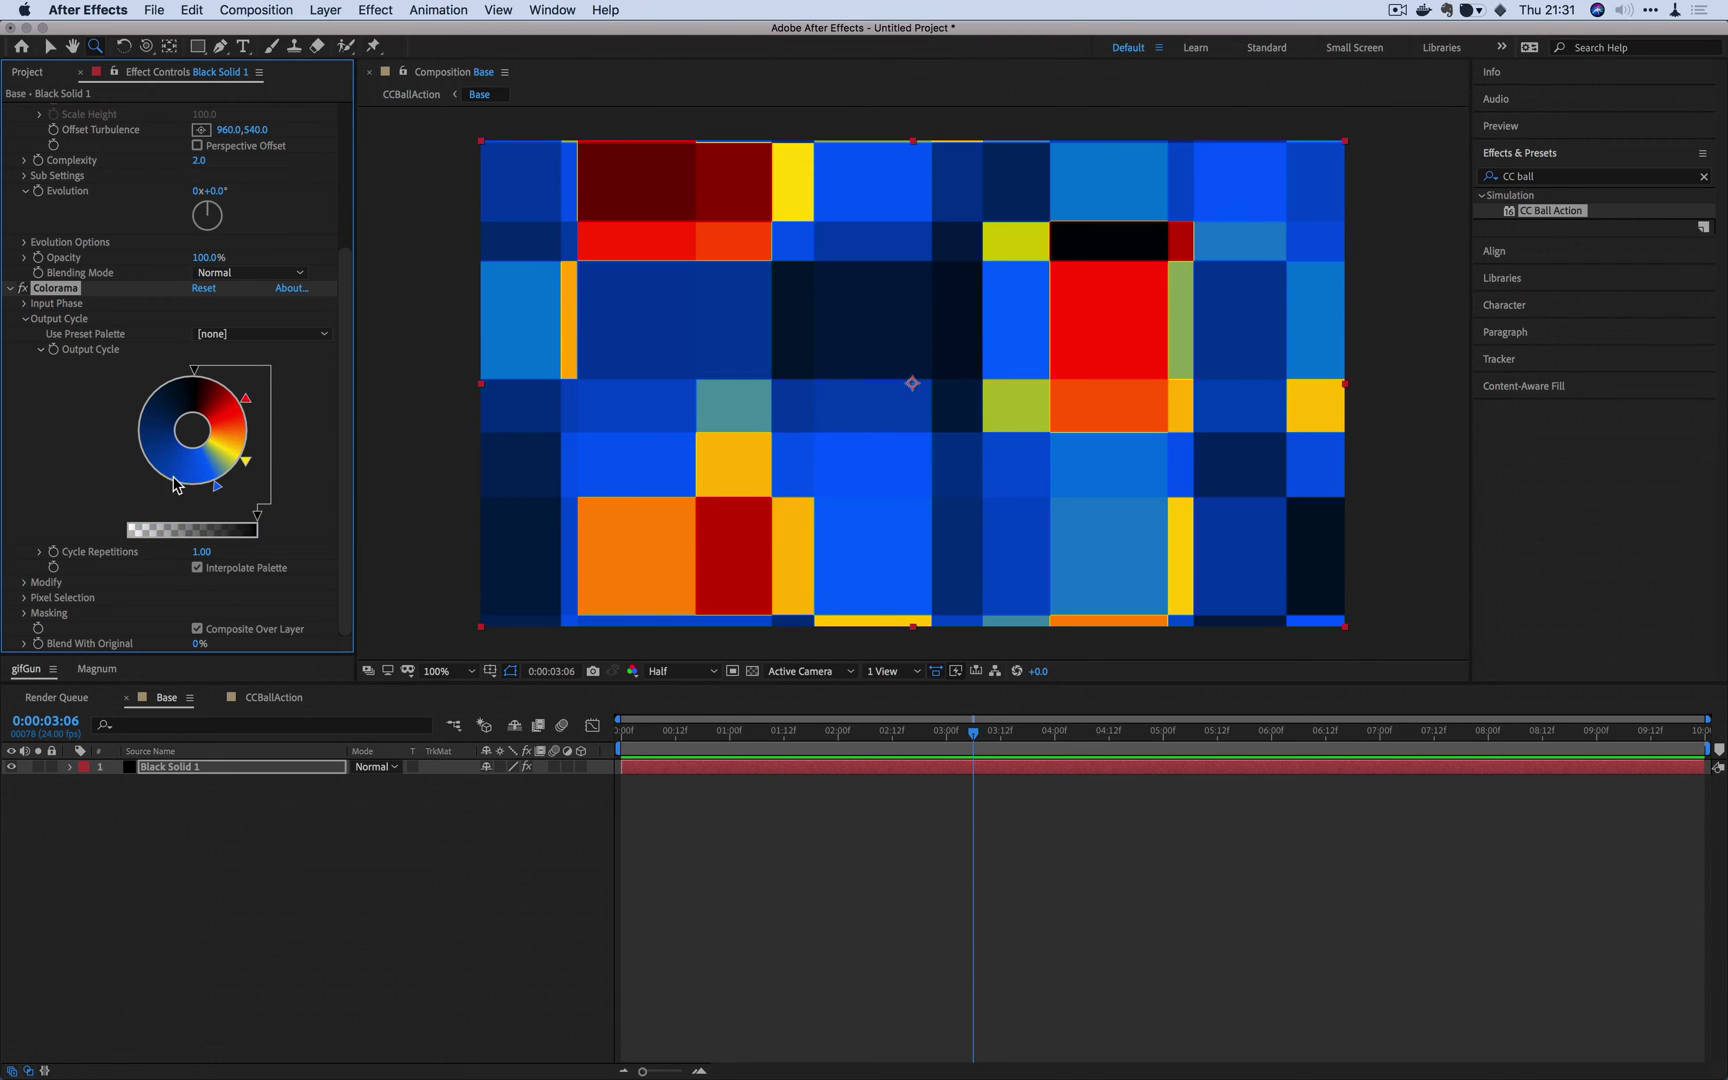
double_click(217, 486)
left_click_drag(855, 480, 977, 482)
key("Return")
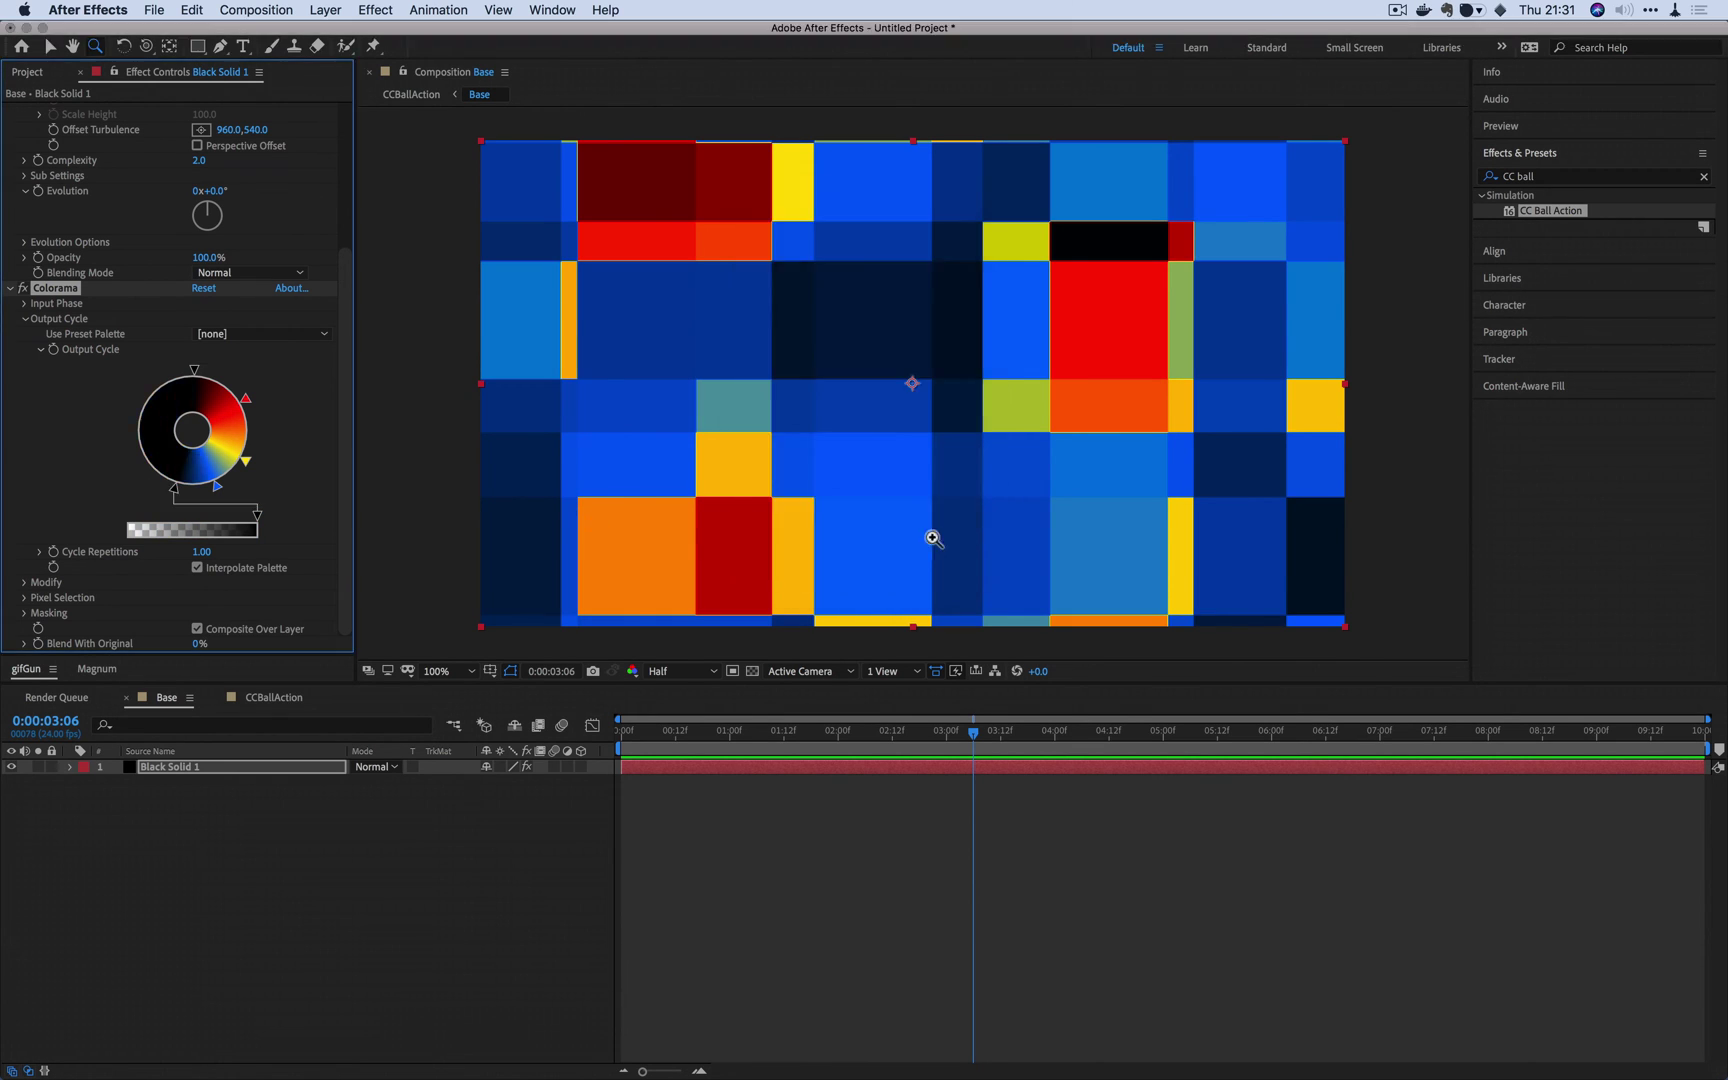
left_click_drag(177, 496, 203, 493)
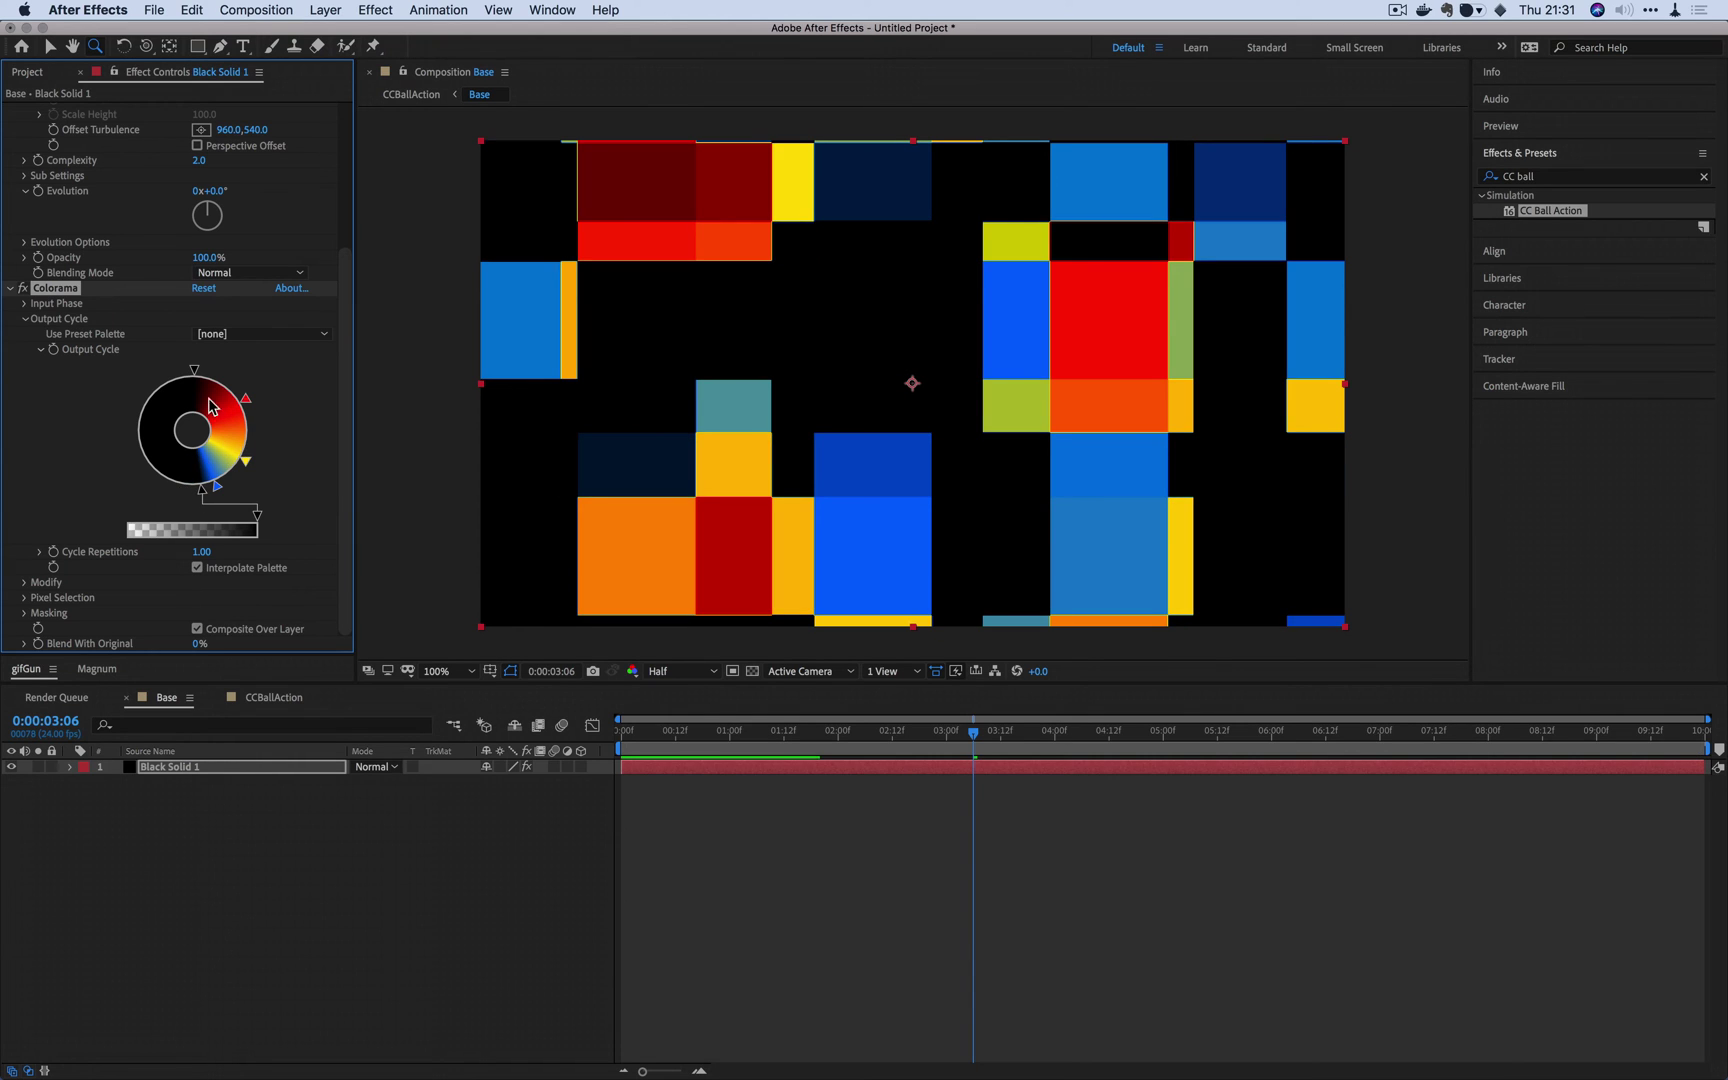
left_click_drag(194, 377, 221, 376)
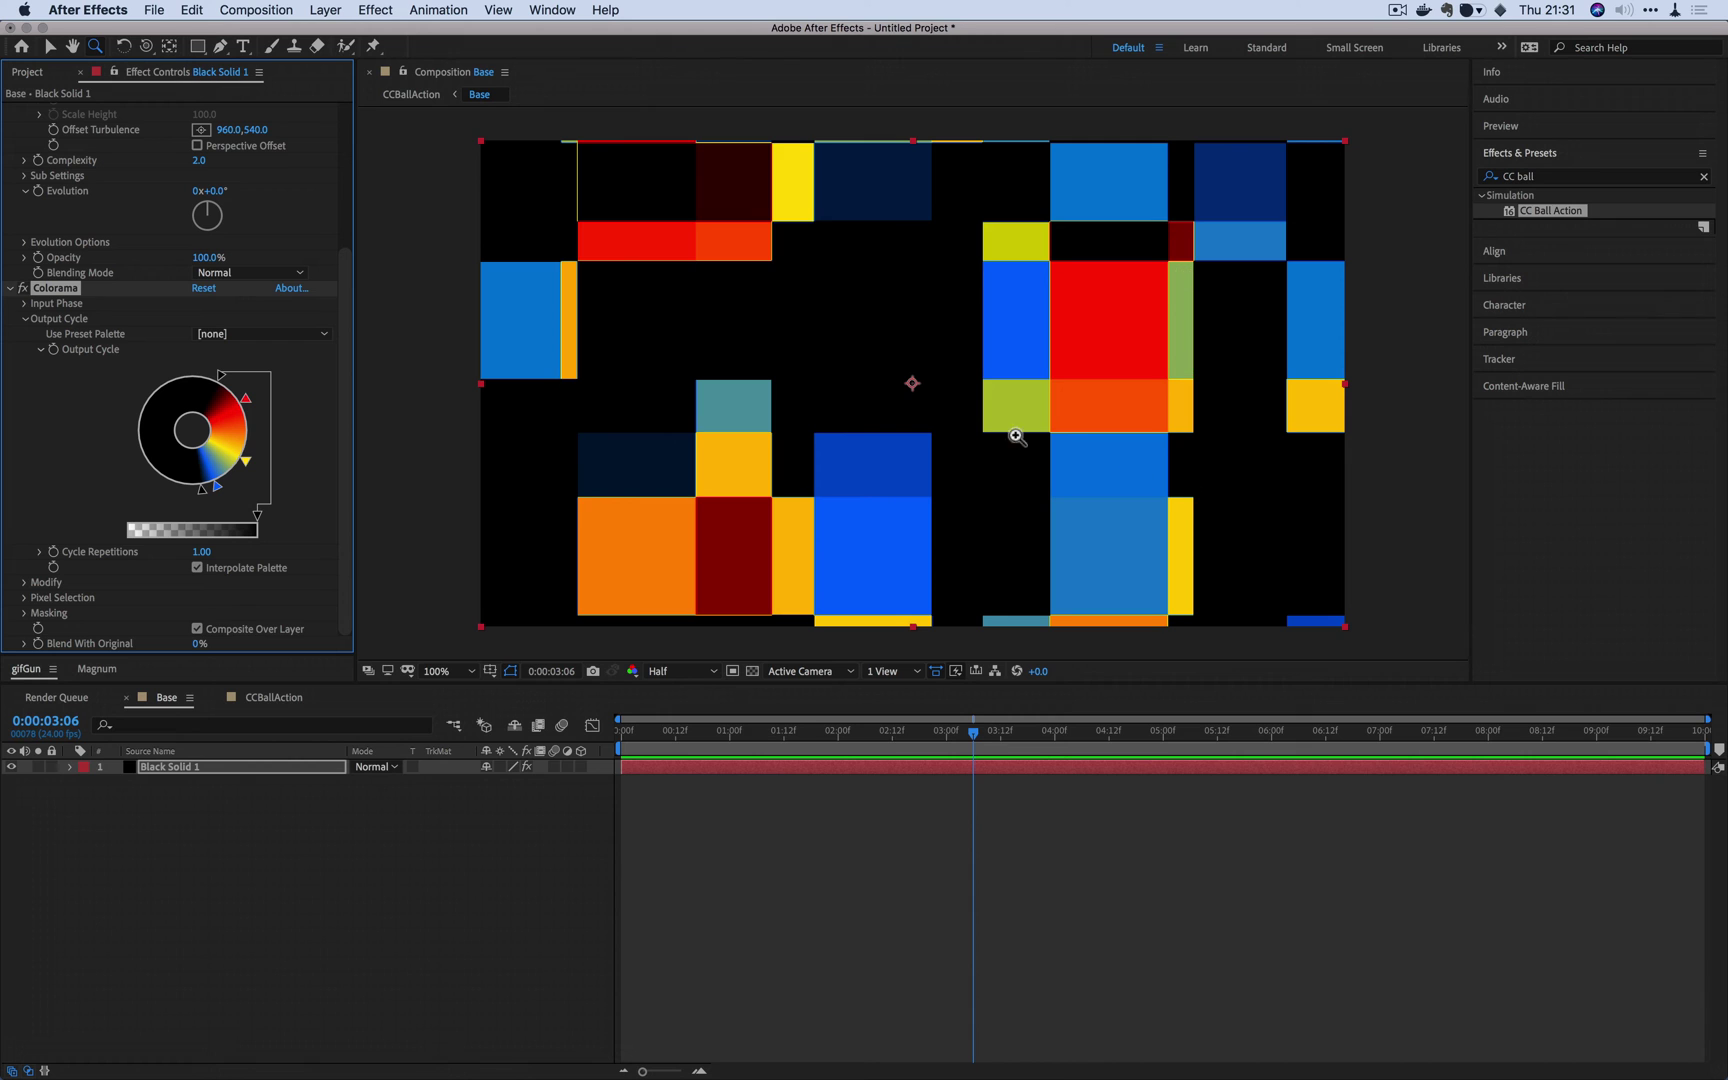
Step: Scrub and preview the CCBallAction animation to check the motion
left_click(259, 700)
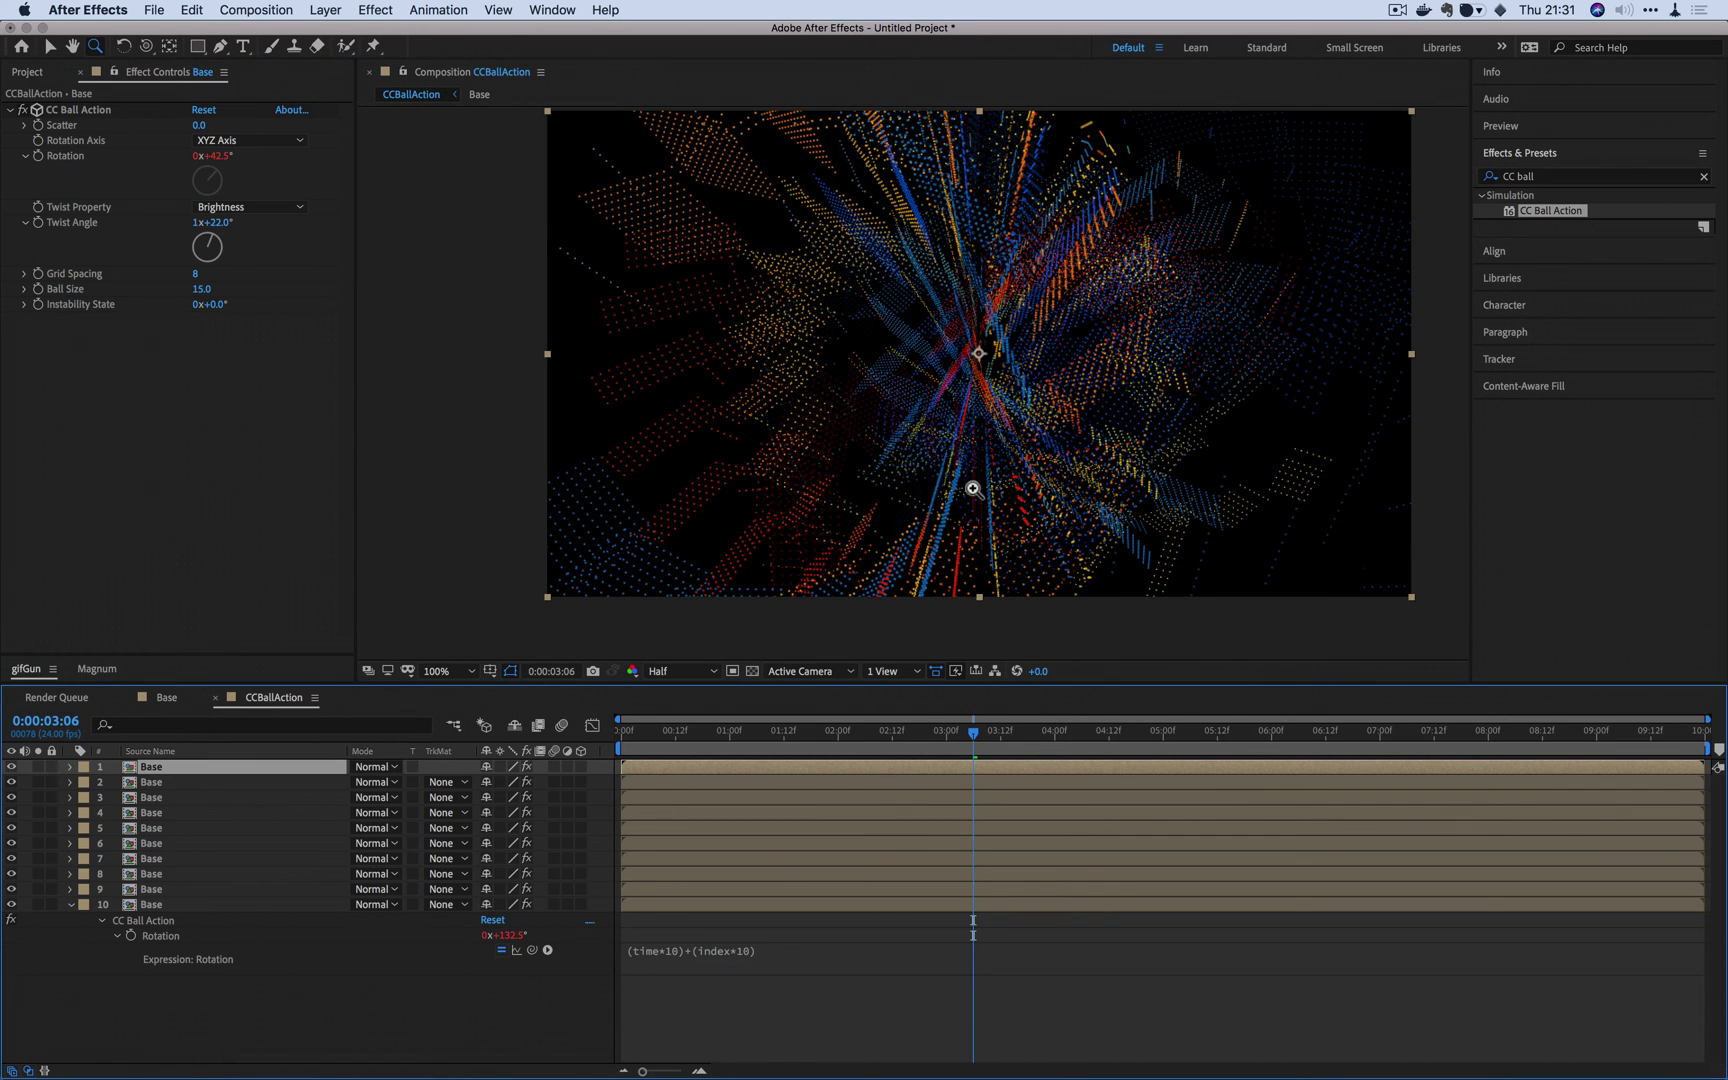
left_click_drag(975, 734, 876, 795)
key("space")
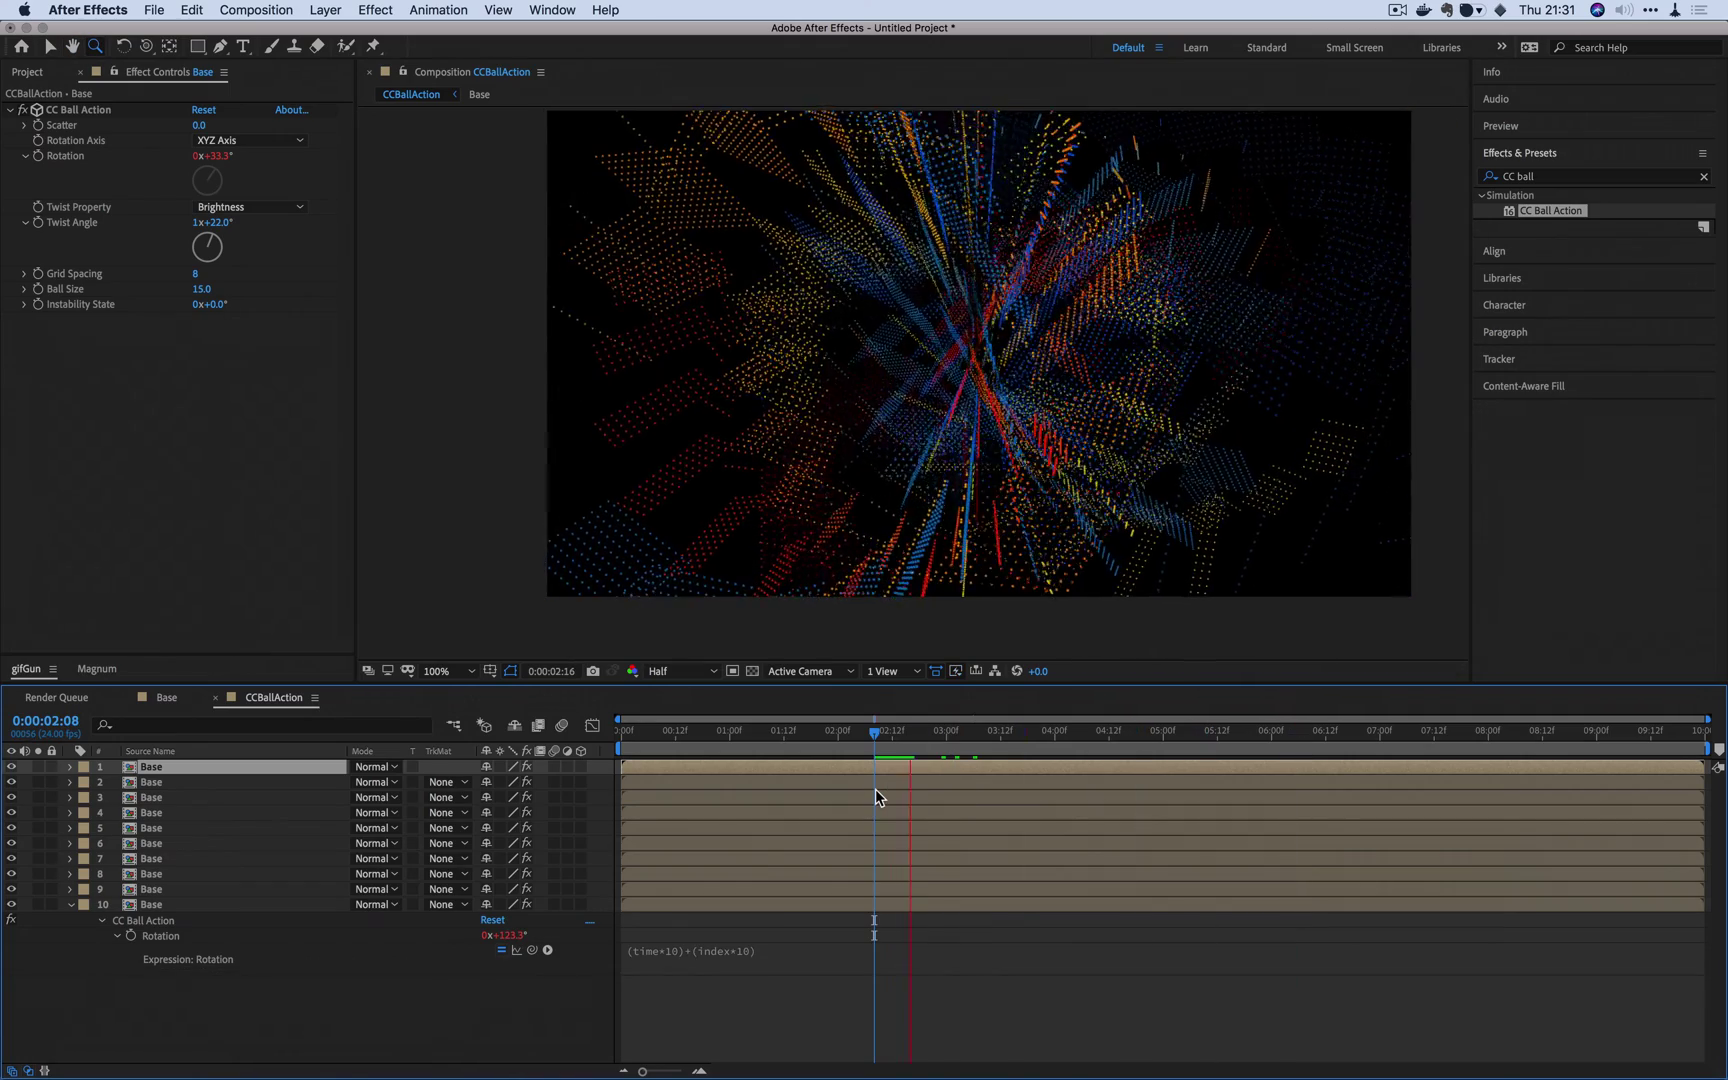
key("space")
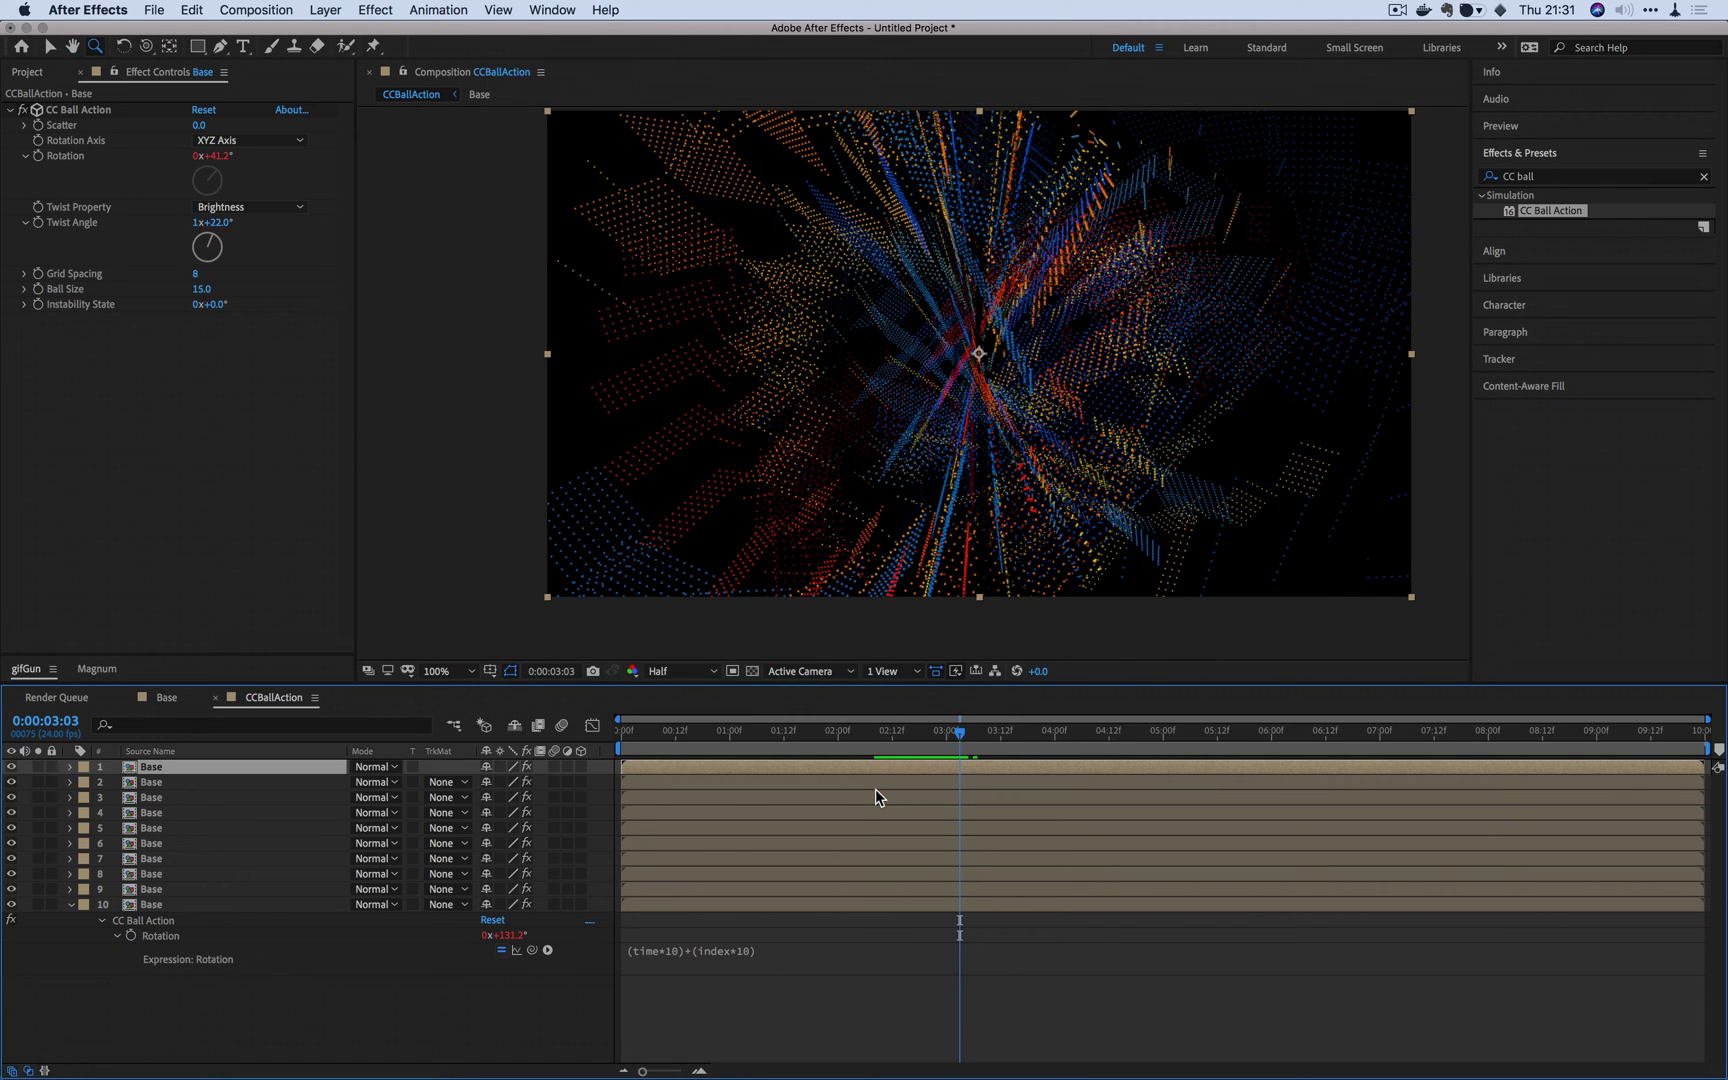
Step: Set all ten Base layers to the Add blend mode and preview the glowing result
left_click(156, 905, "shift")
left_click(383, 782)
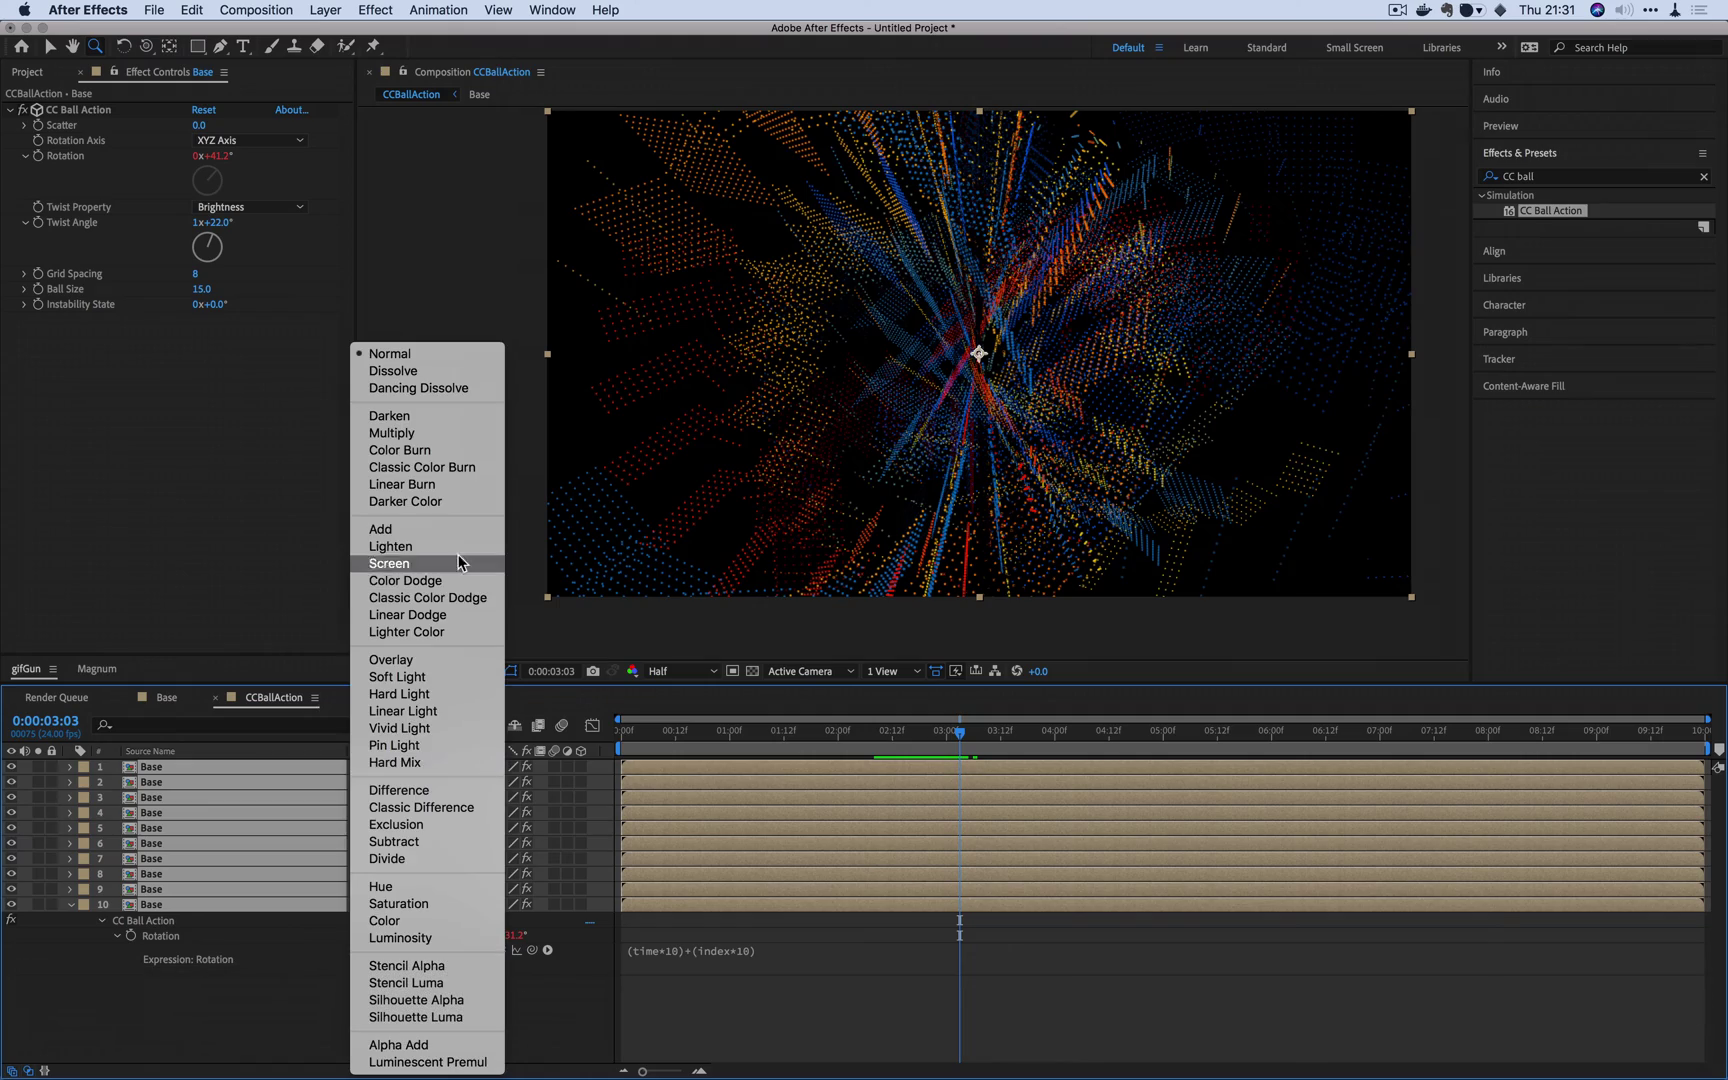
left_click(420, 529)
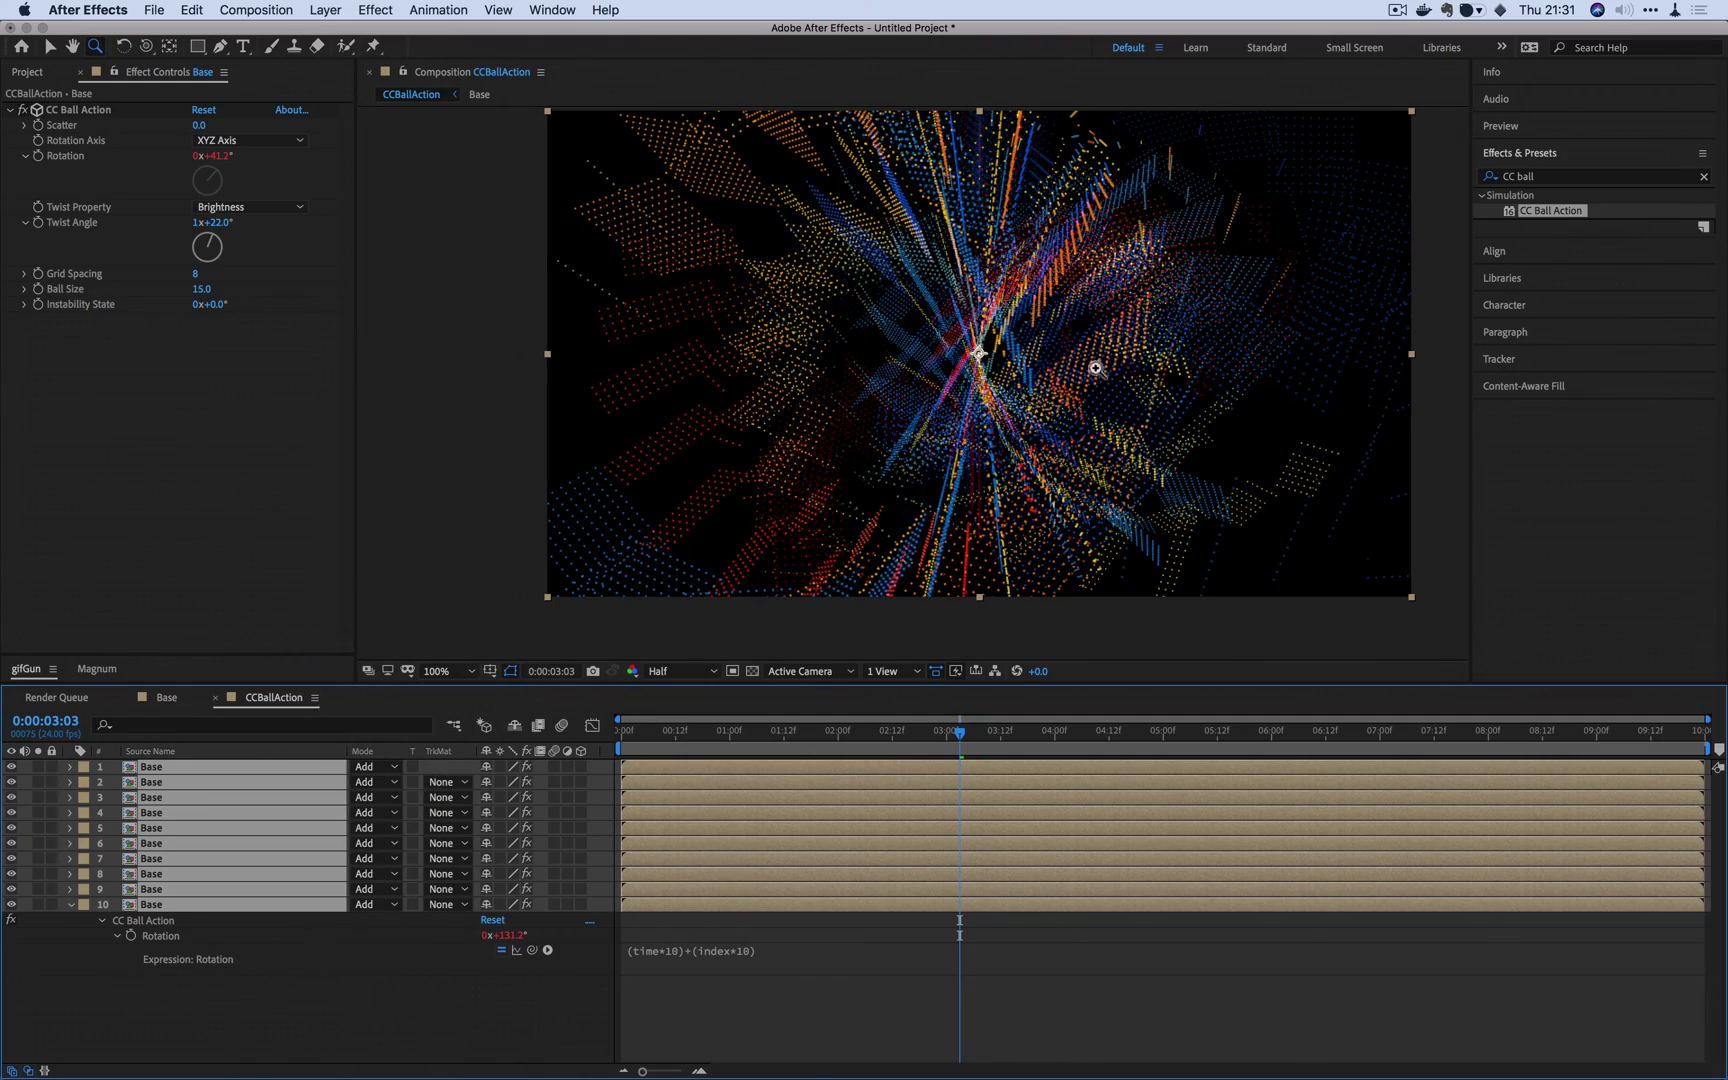
key("space")
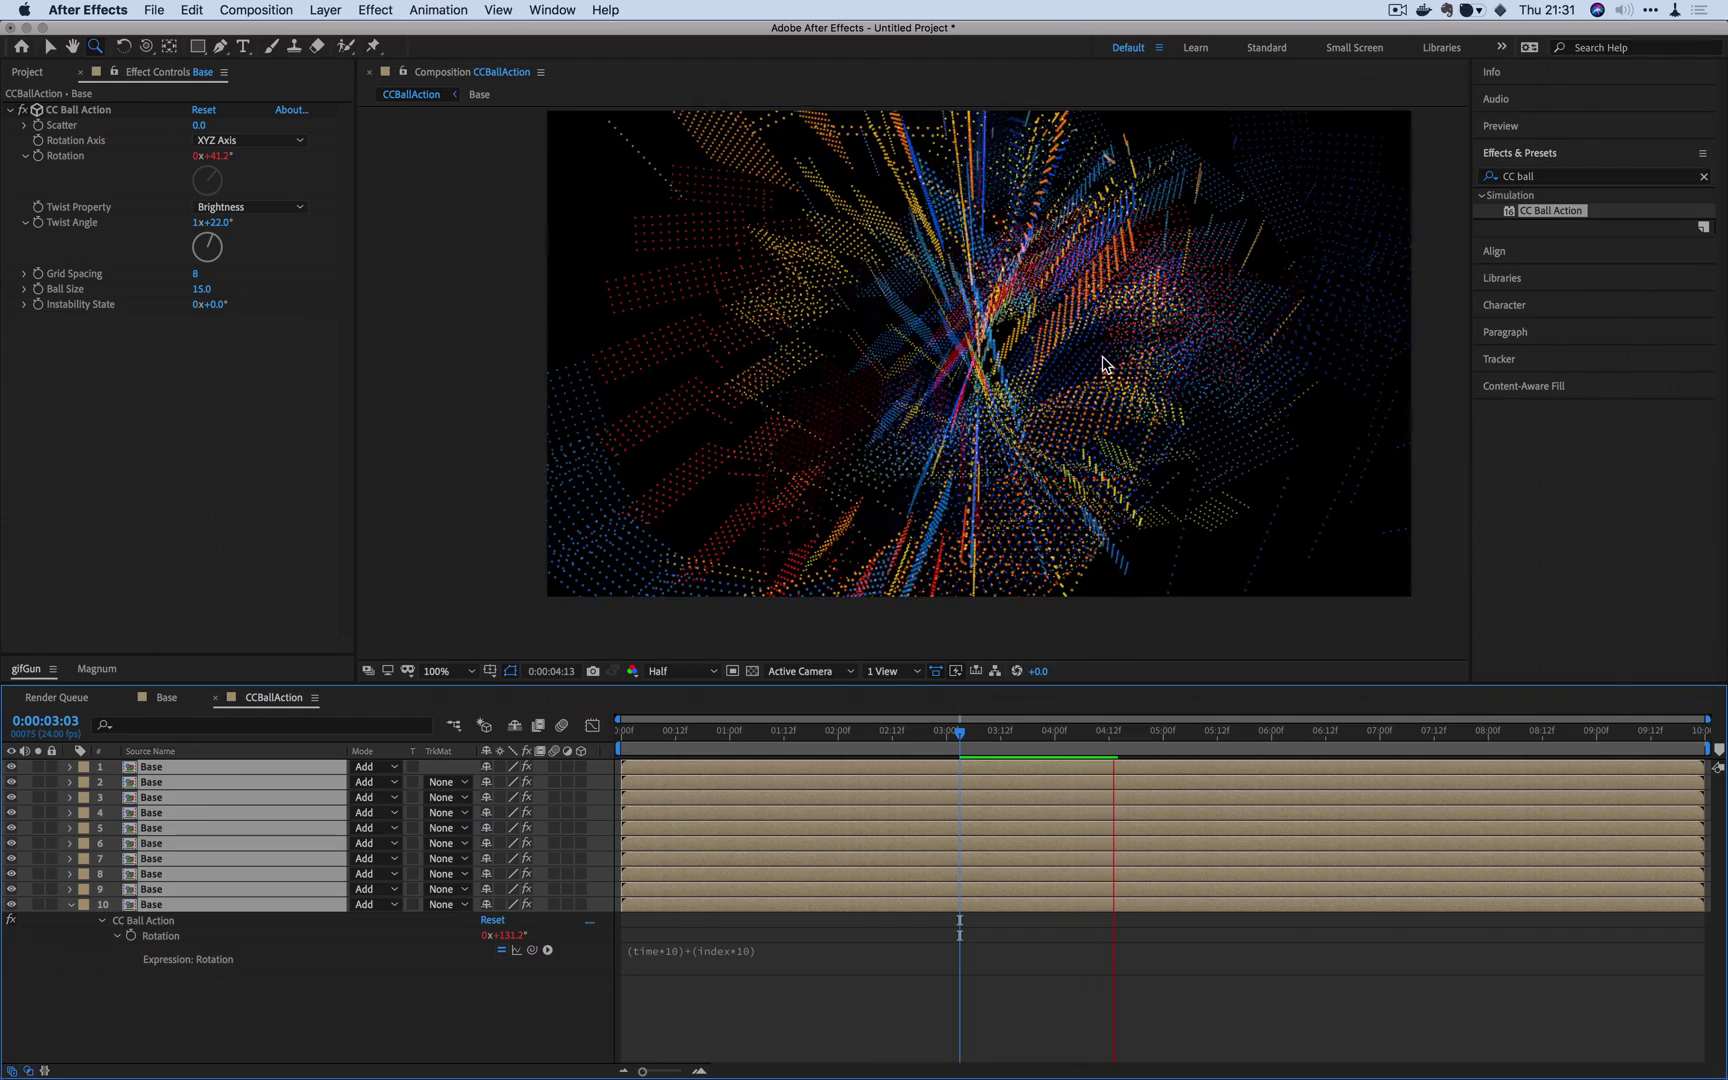
Step: Copy the Rotation expression and delete Base layers 1–9, leaving a single Base layer
key("space")
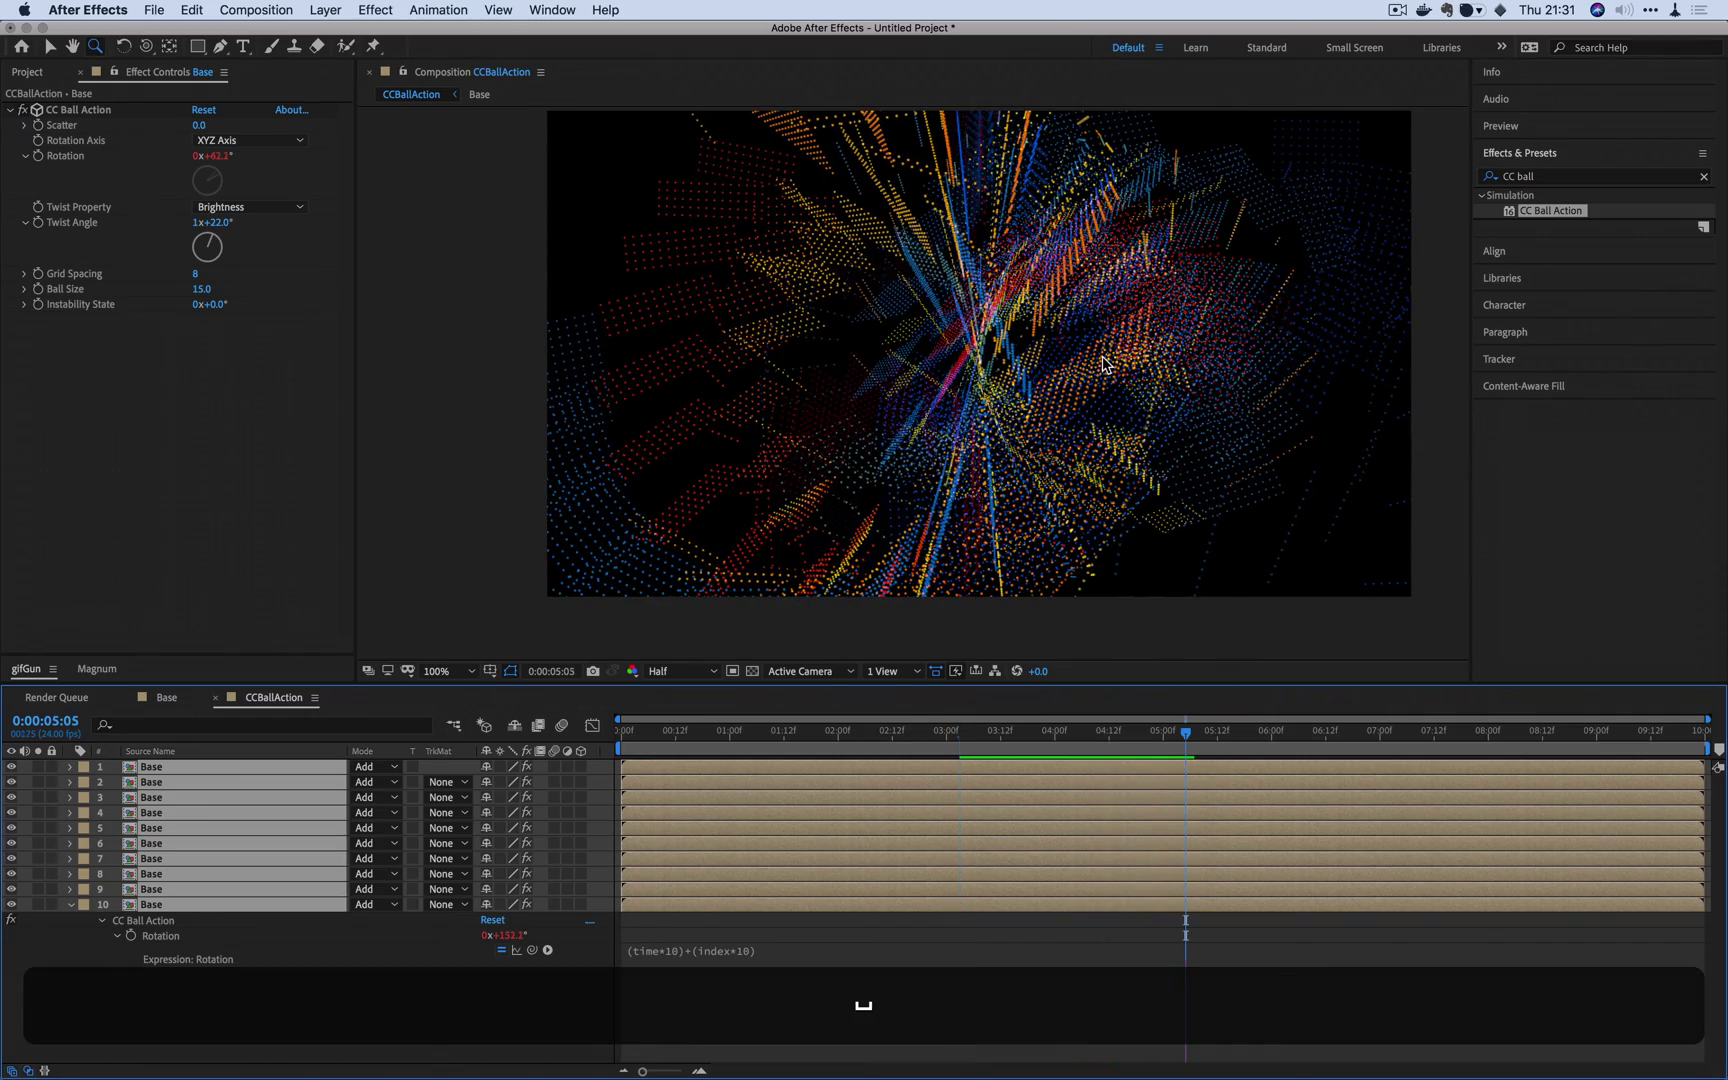
left_click(692, 945)
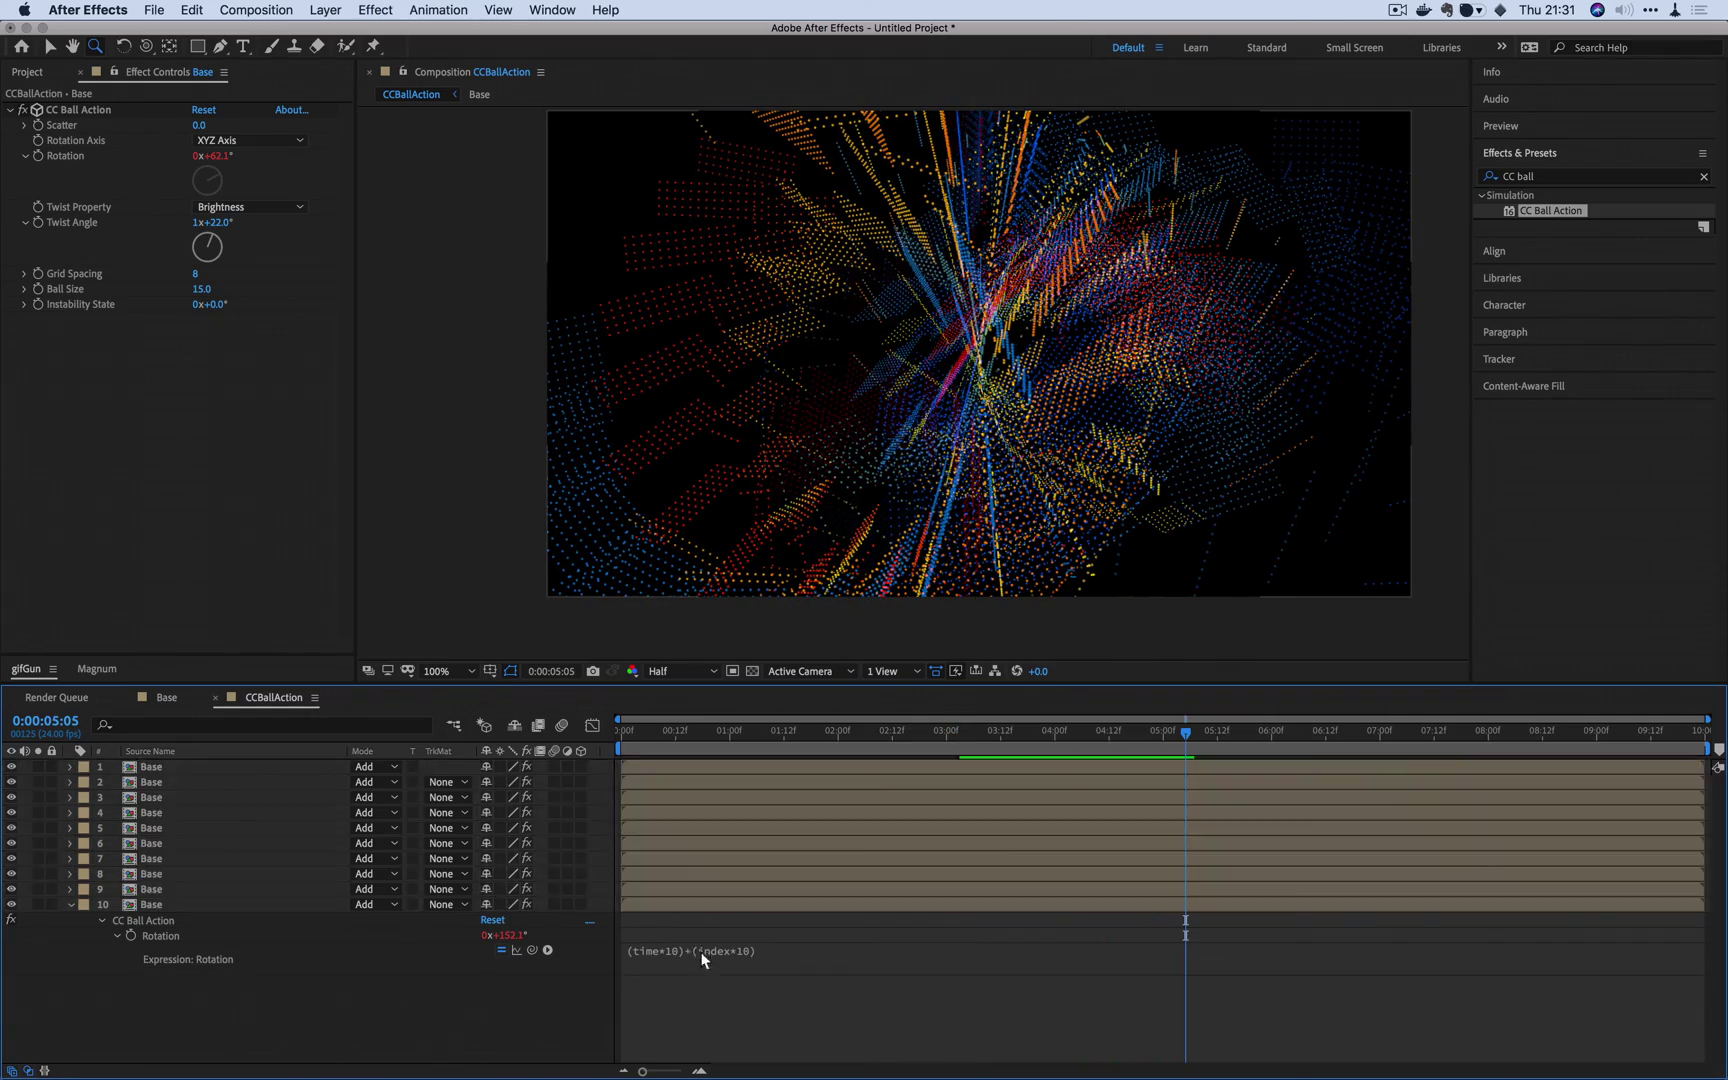
left_click(654, 890)
left_click(663, 766, "shift")
key("shift+BackSpace")
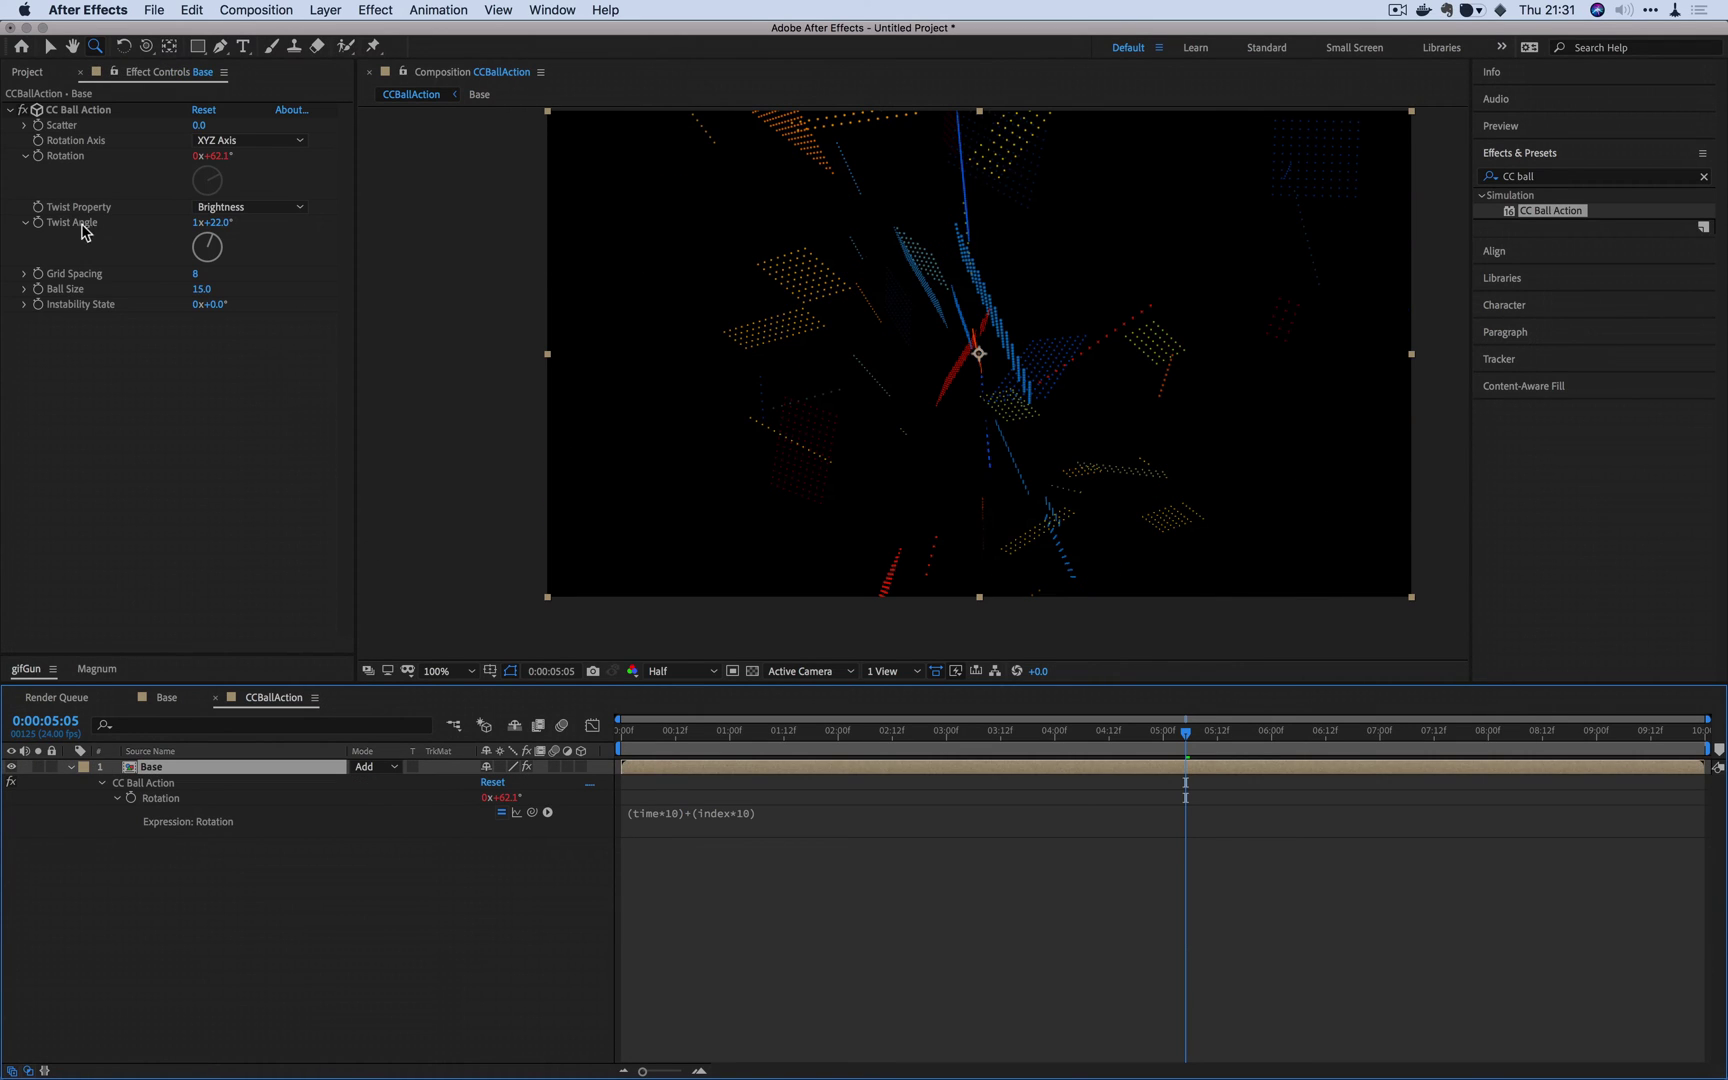
Step: Give Twist Angle an expression pasted from the Rotation expression and preview it
mouse_move(228, 229)
left_mouse_down()
mouse_move(251, 262)
mouse_move(226, 298)
mouse_move(248, 275)
mouse_move(234, 253)
left_mouse_up()
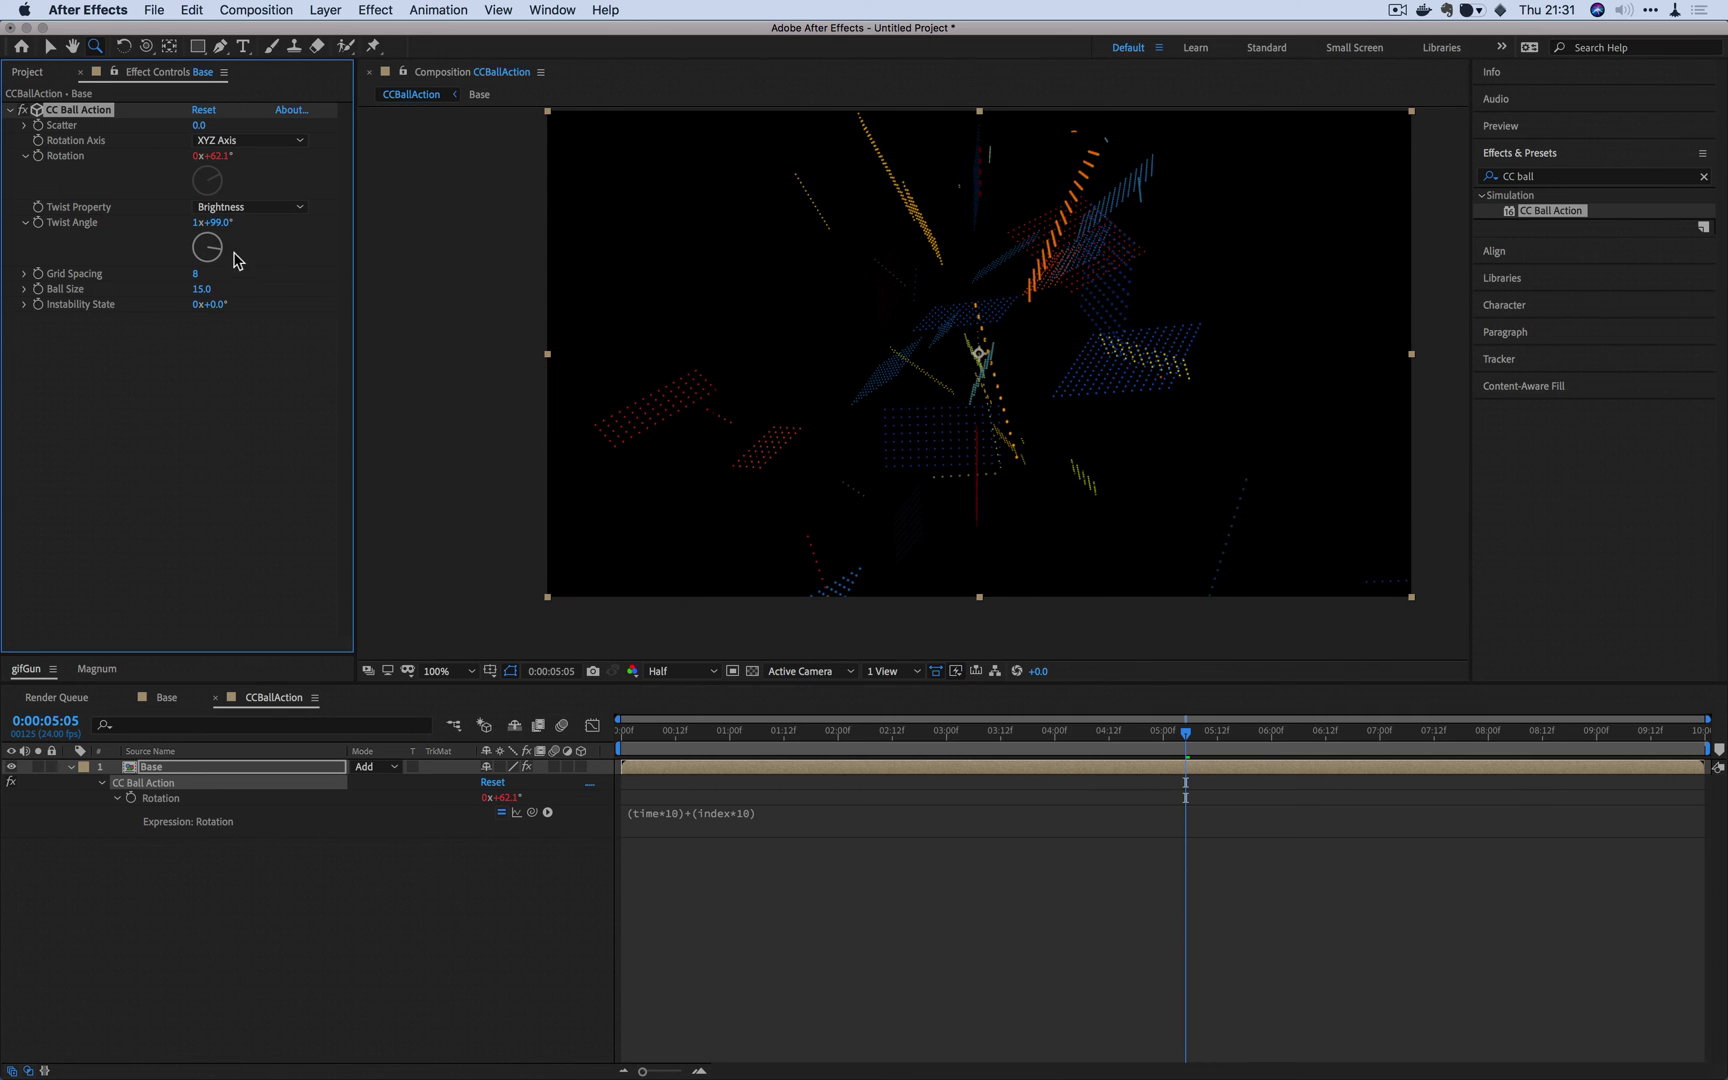
left_click(39, 223, "alt")
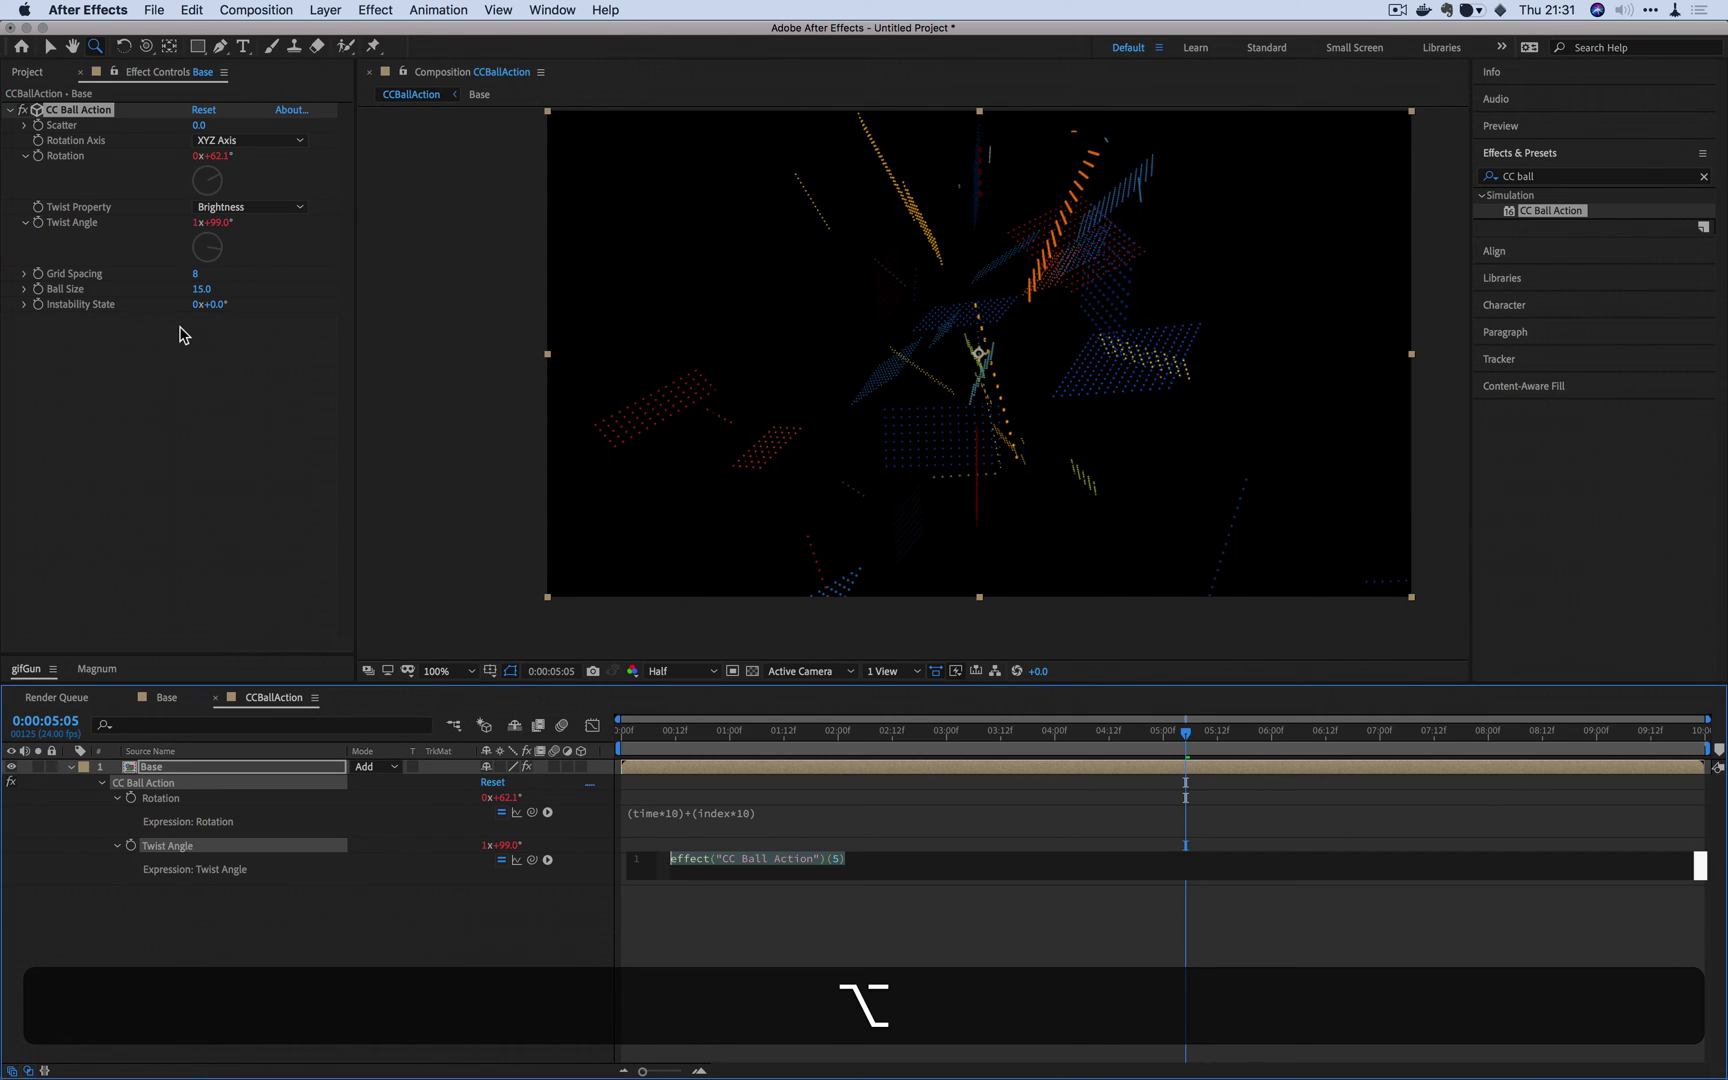
key("super+c")
key("super+v")
left_click(744, 922)
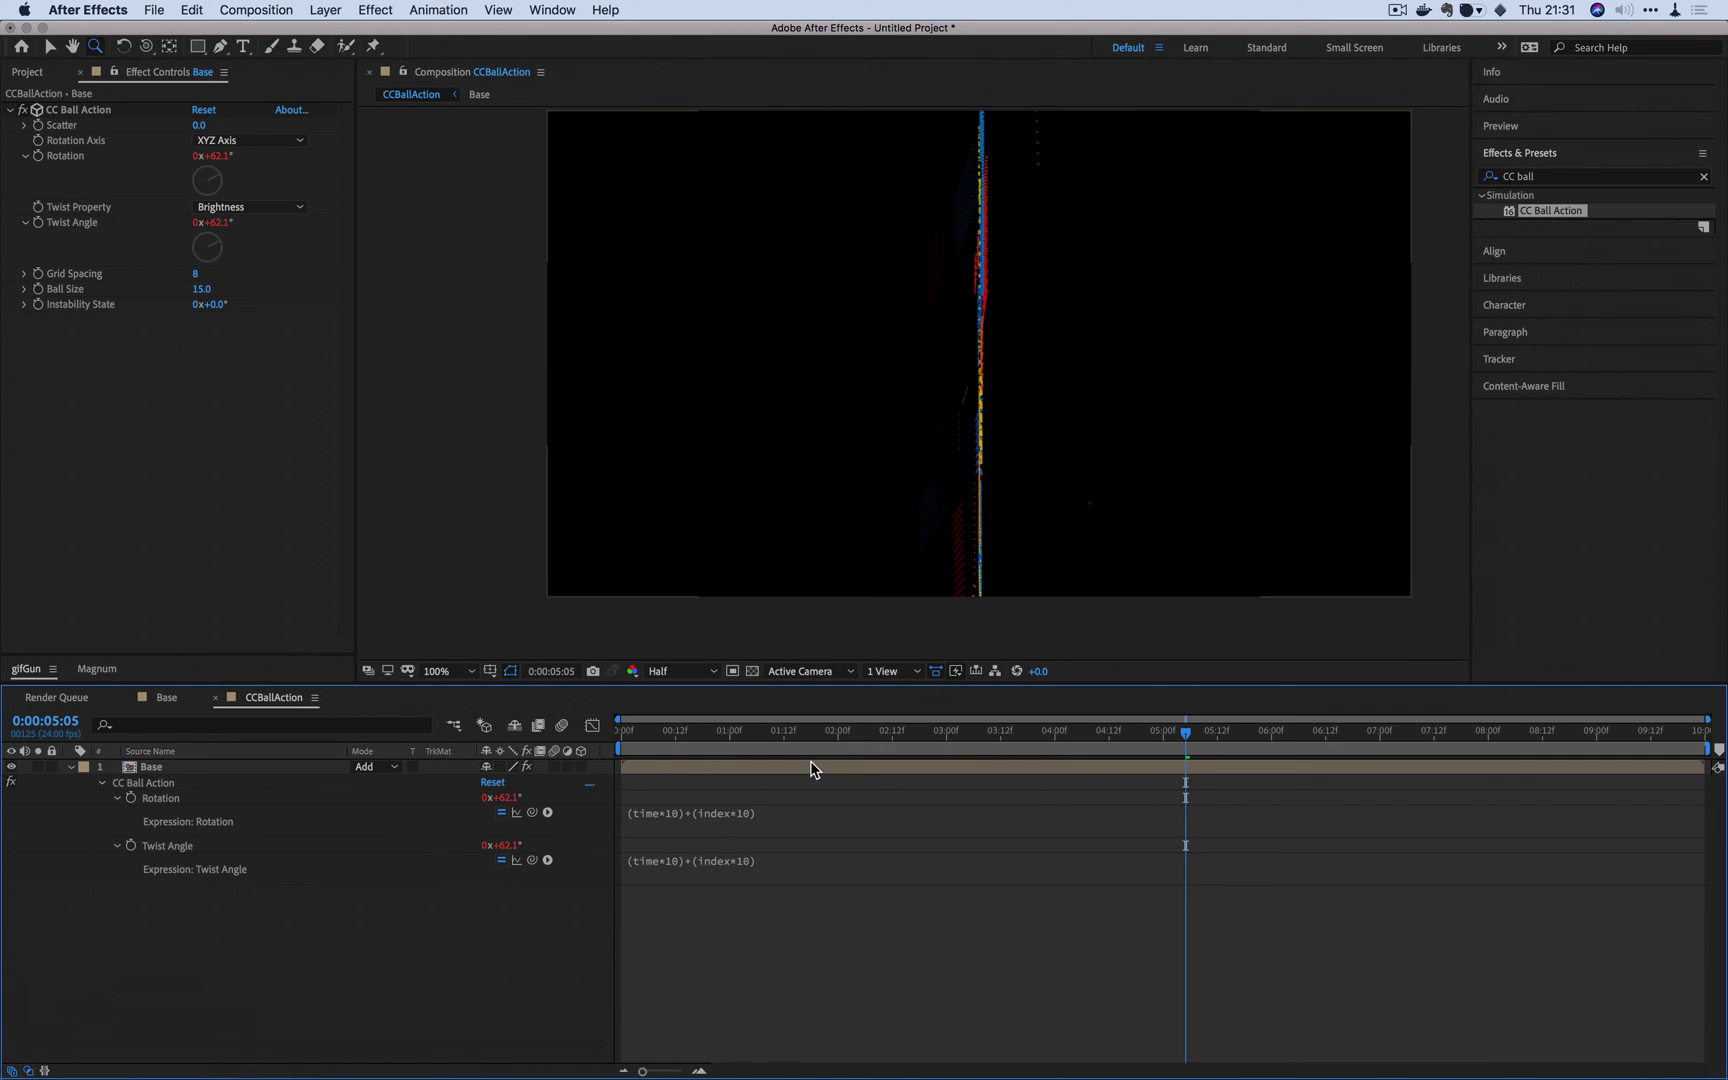
left_click_drag(810, 766, 848, 766)
key("super+z")
key("super+z")
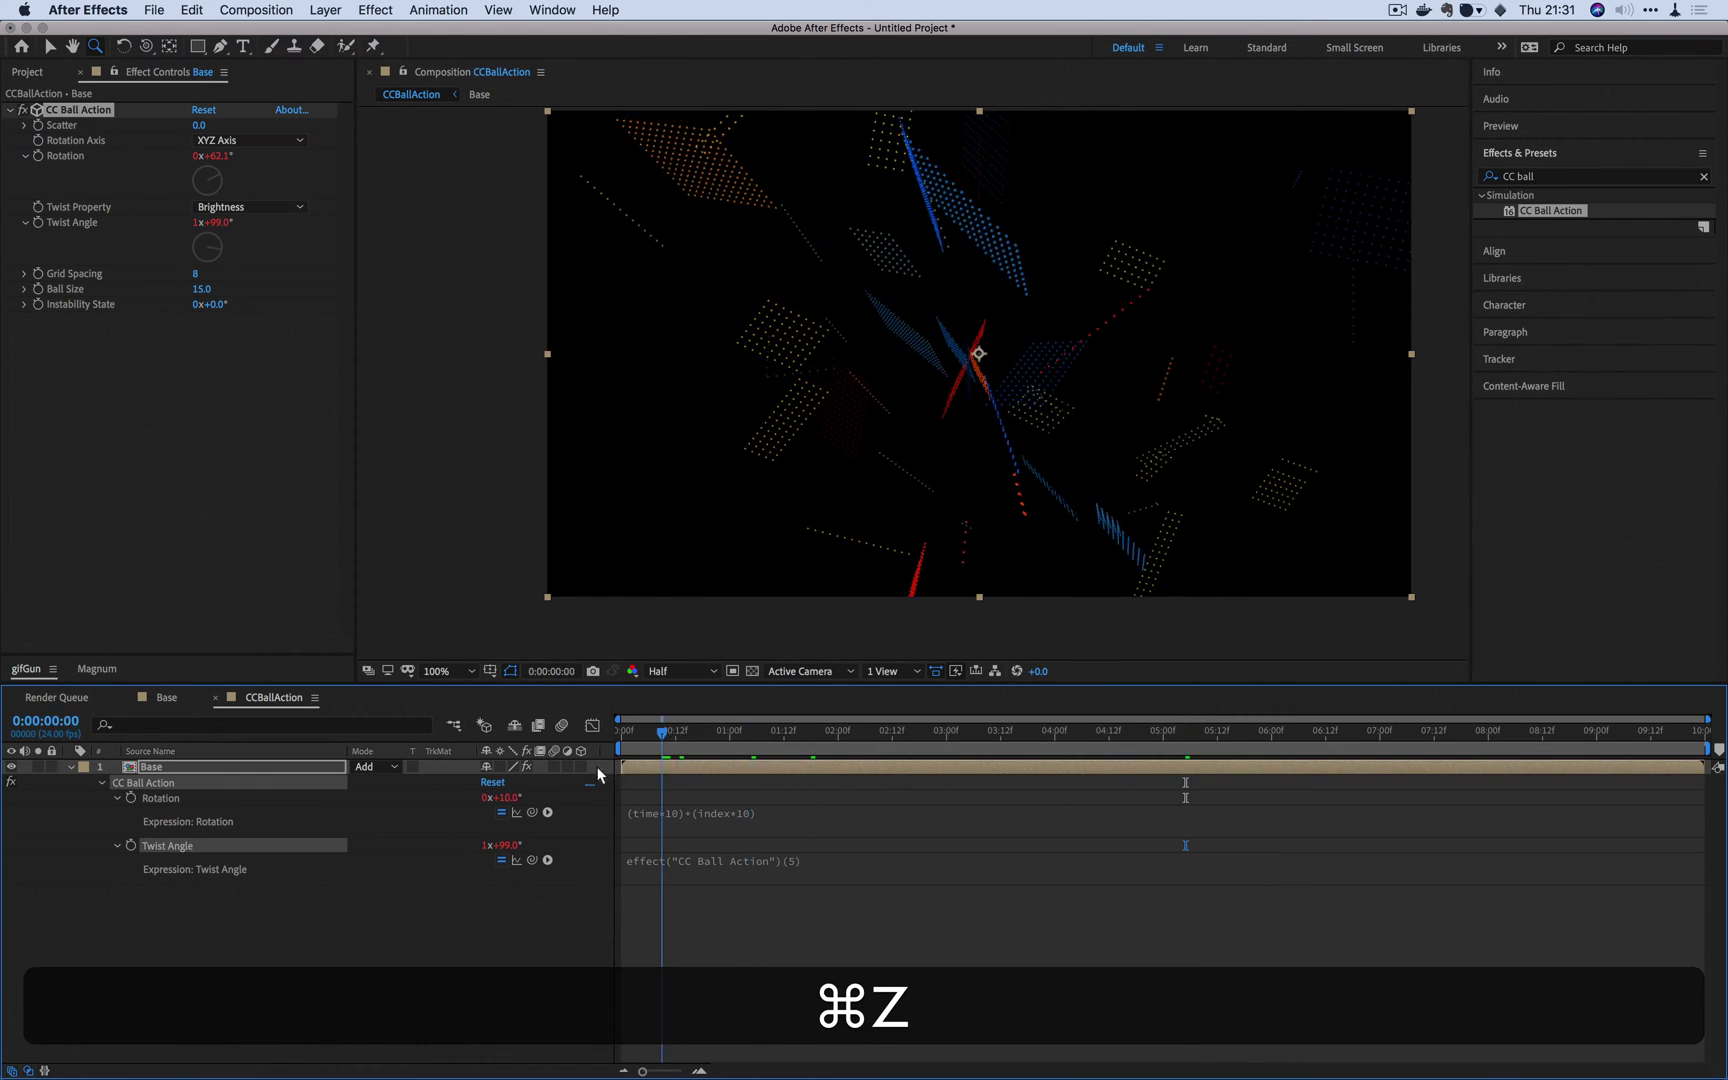
left_click(694, 858)
key("super+v")
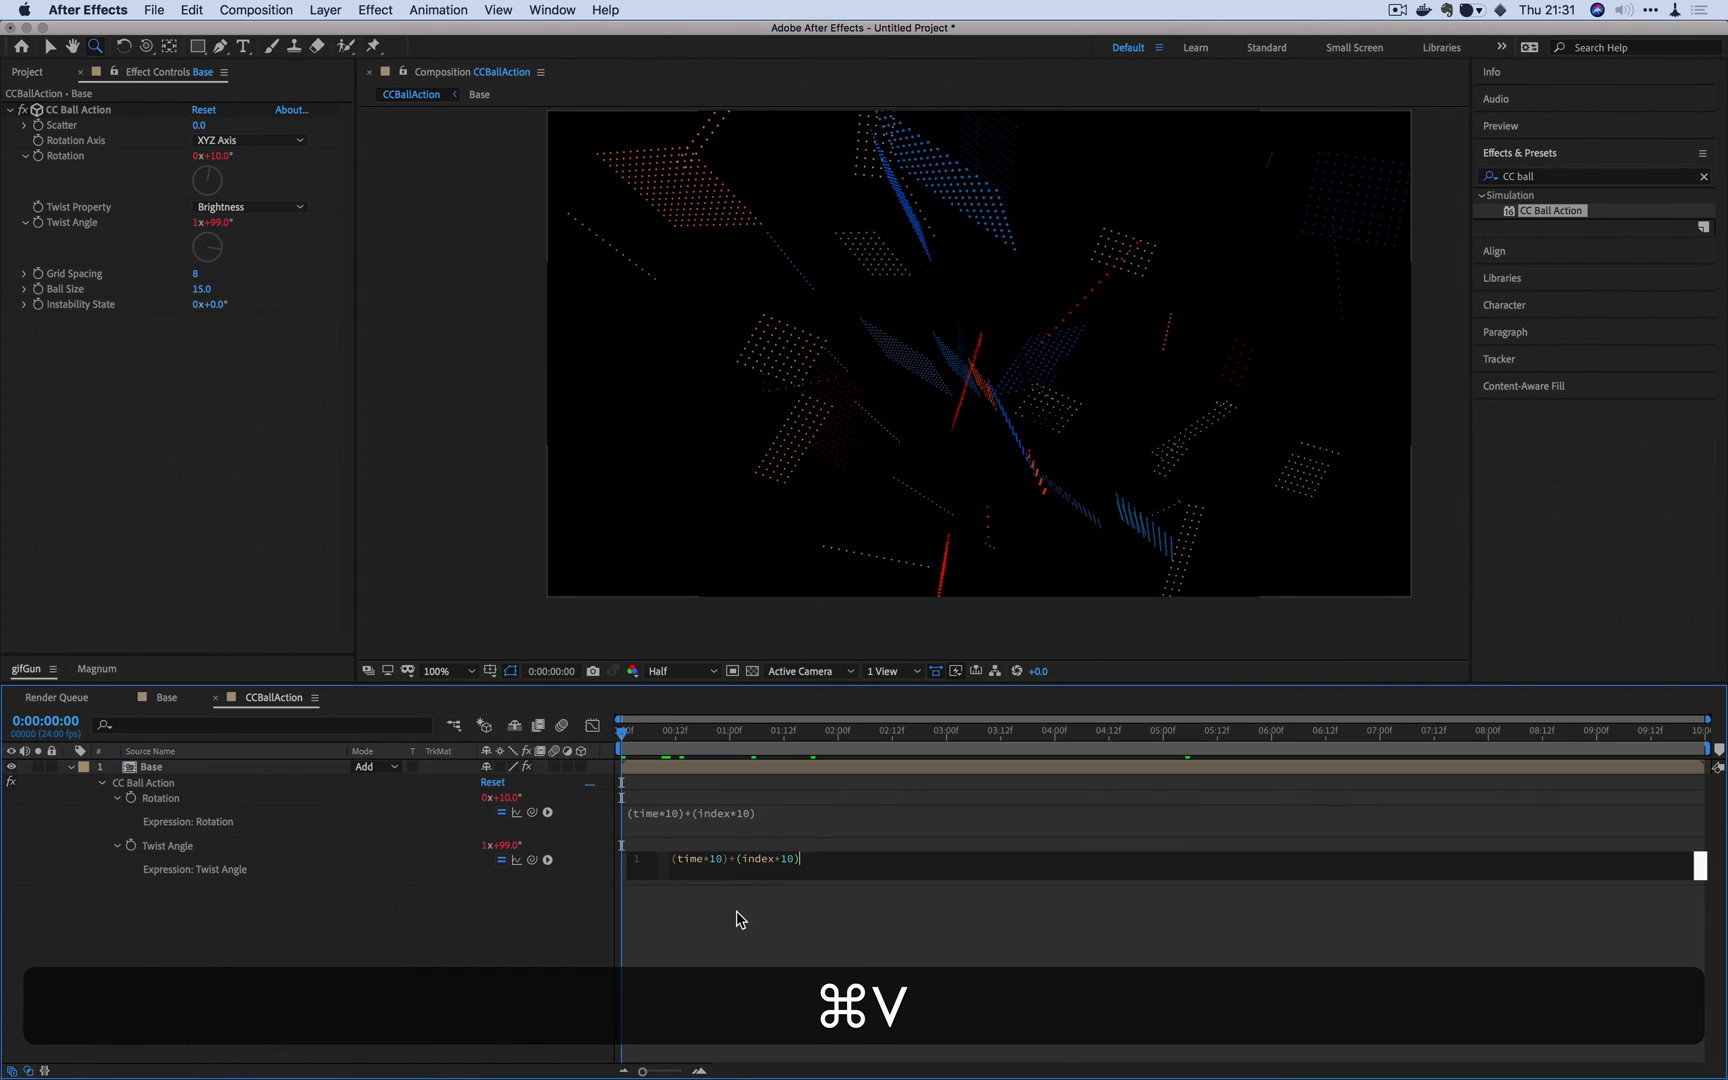
left_click(720, 786)
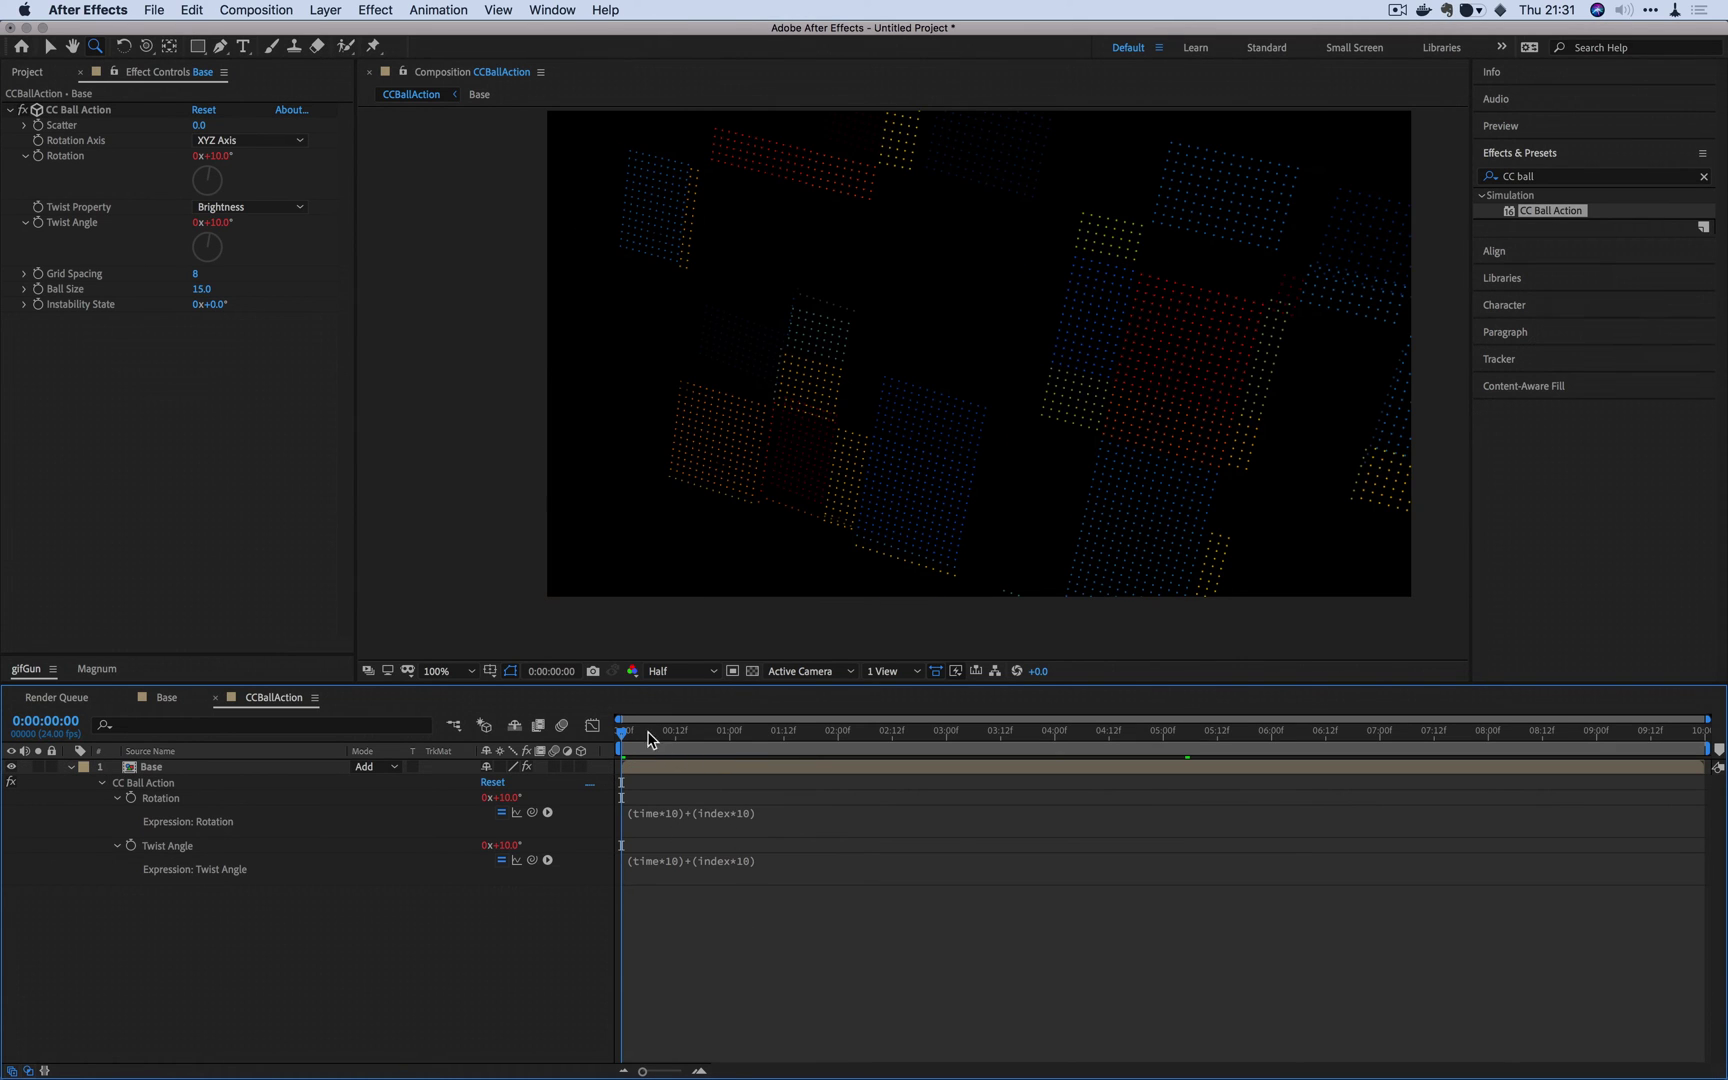
key("space")
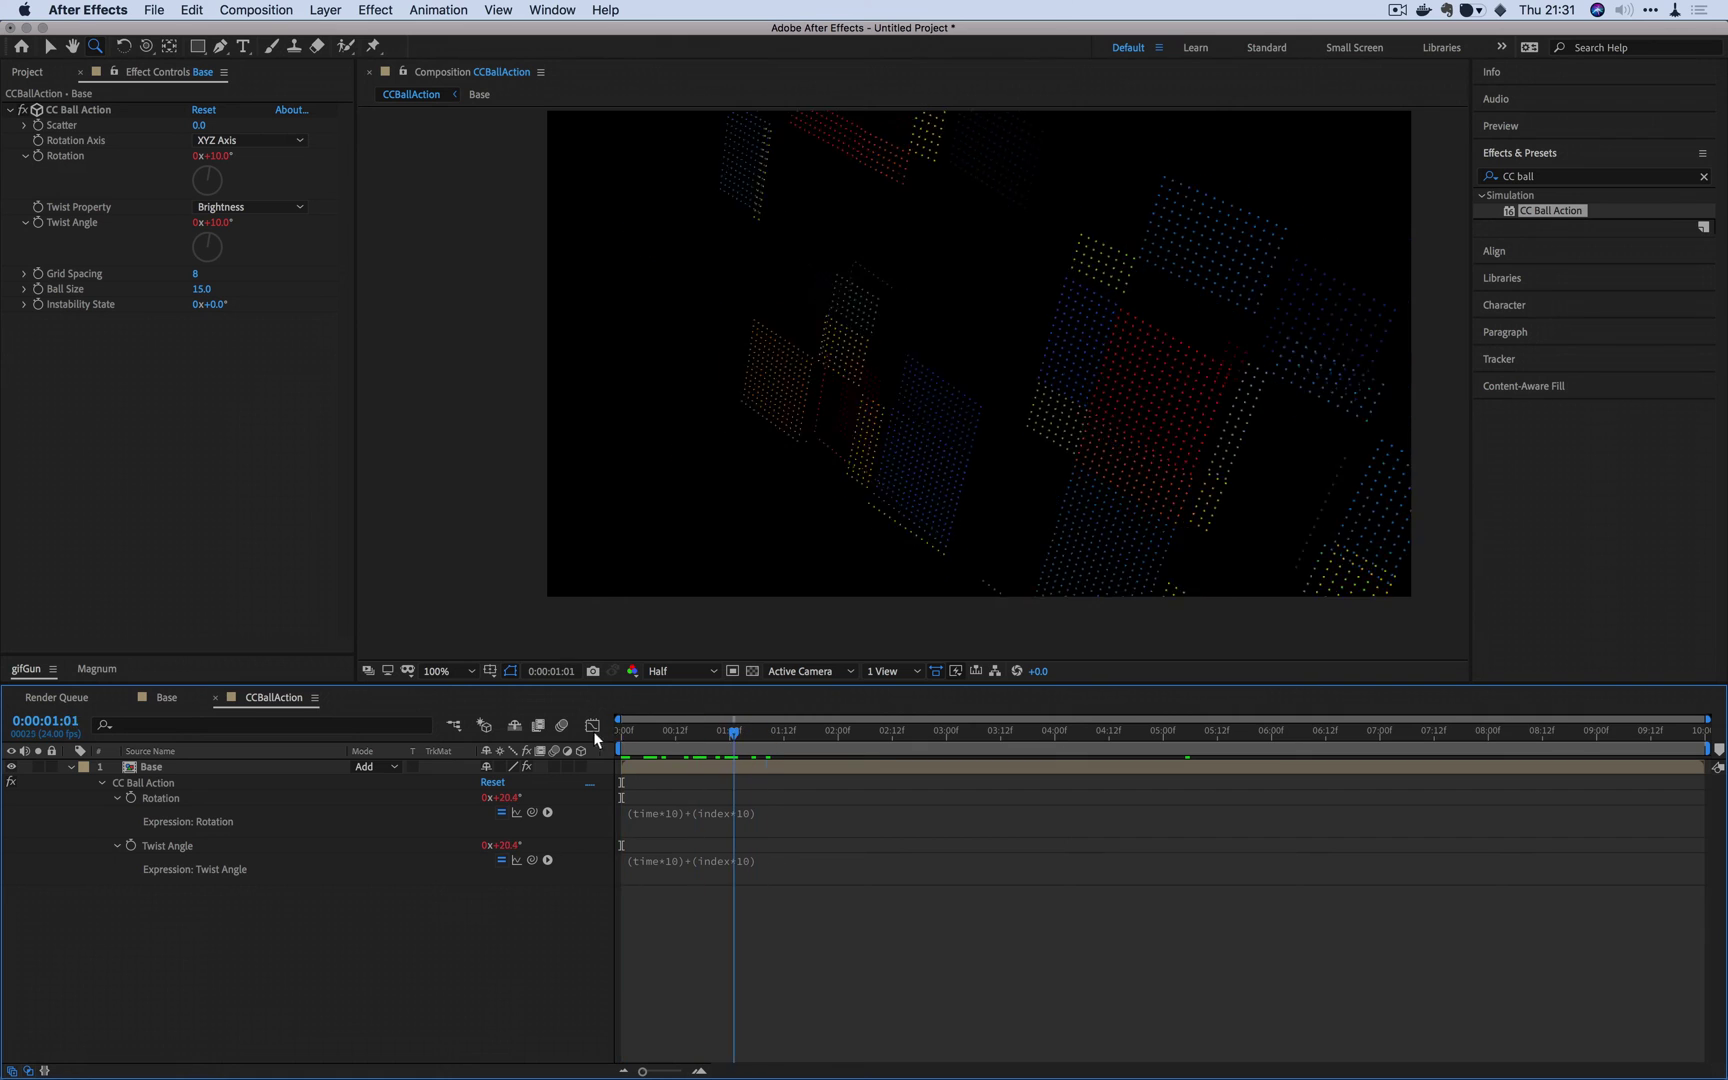
key("space")
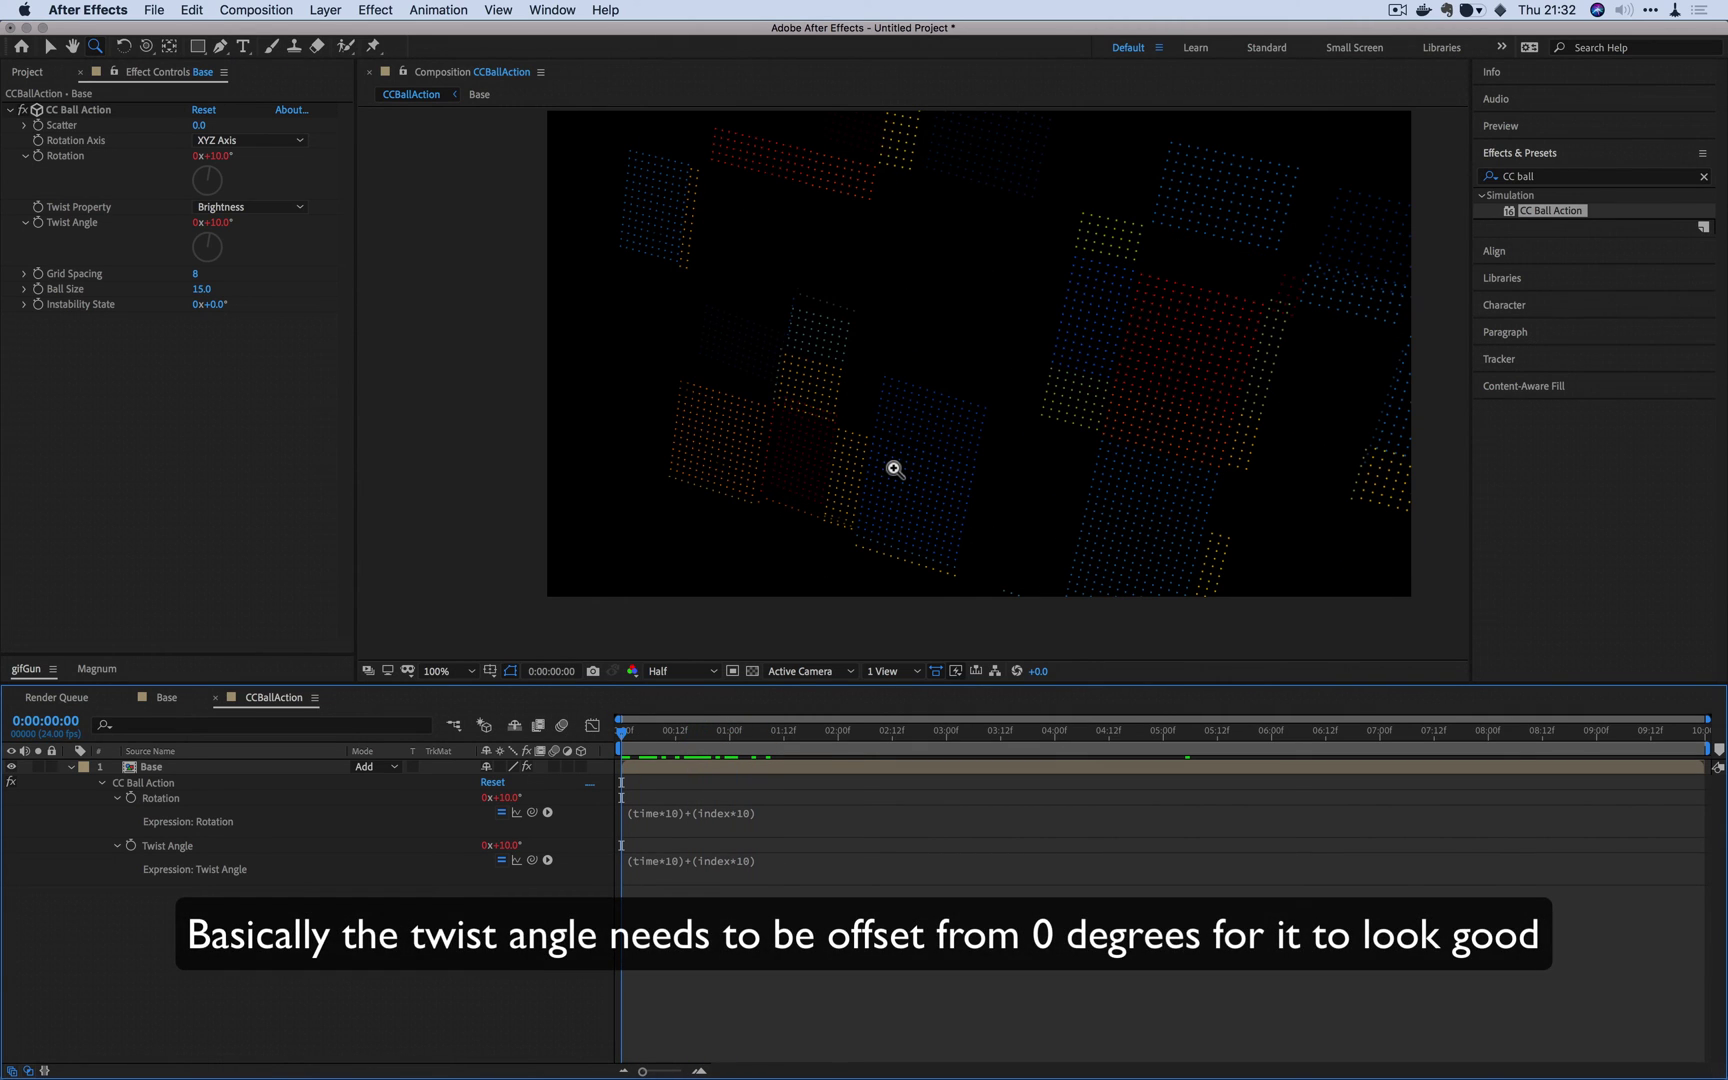
Step: Append +360 to the Twist Angle expression and scrub to check the twist
left_click(833, 860)
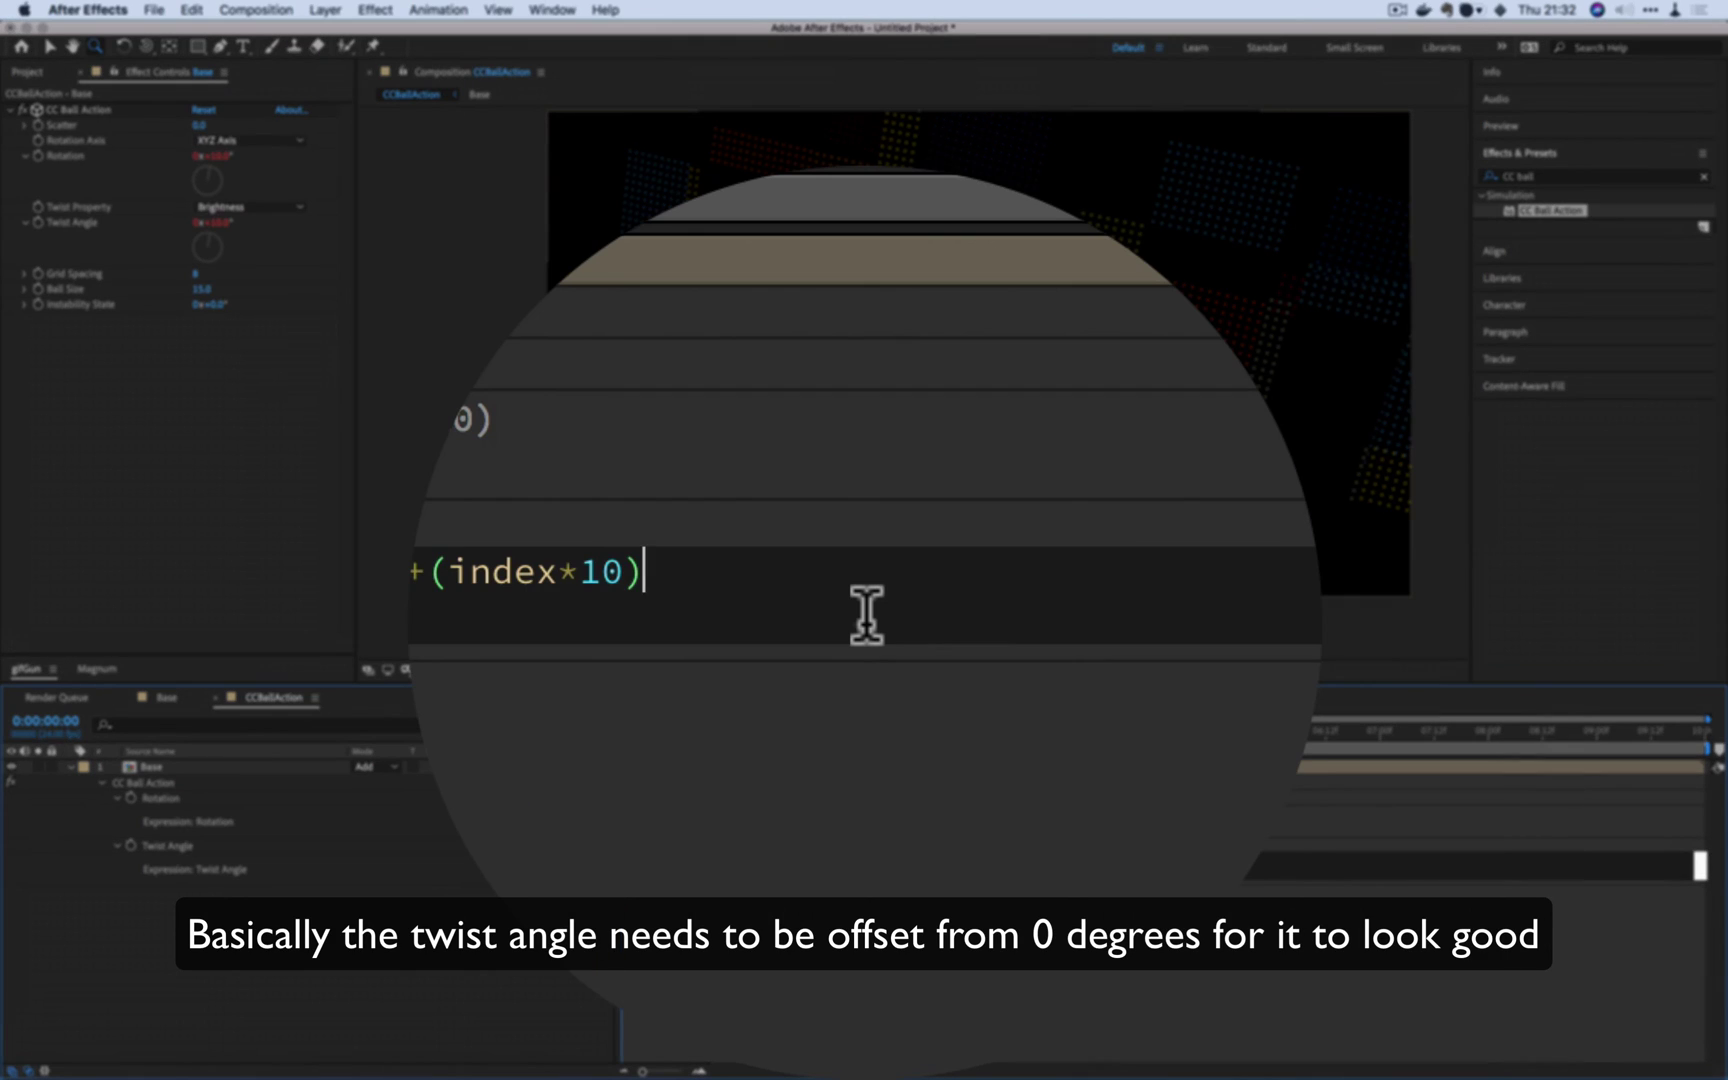
type("+360")
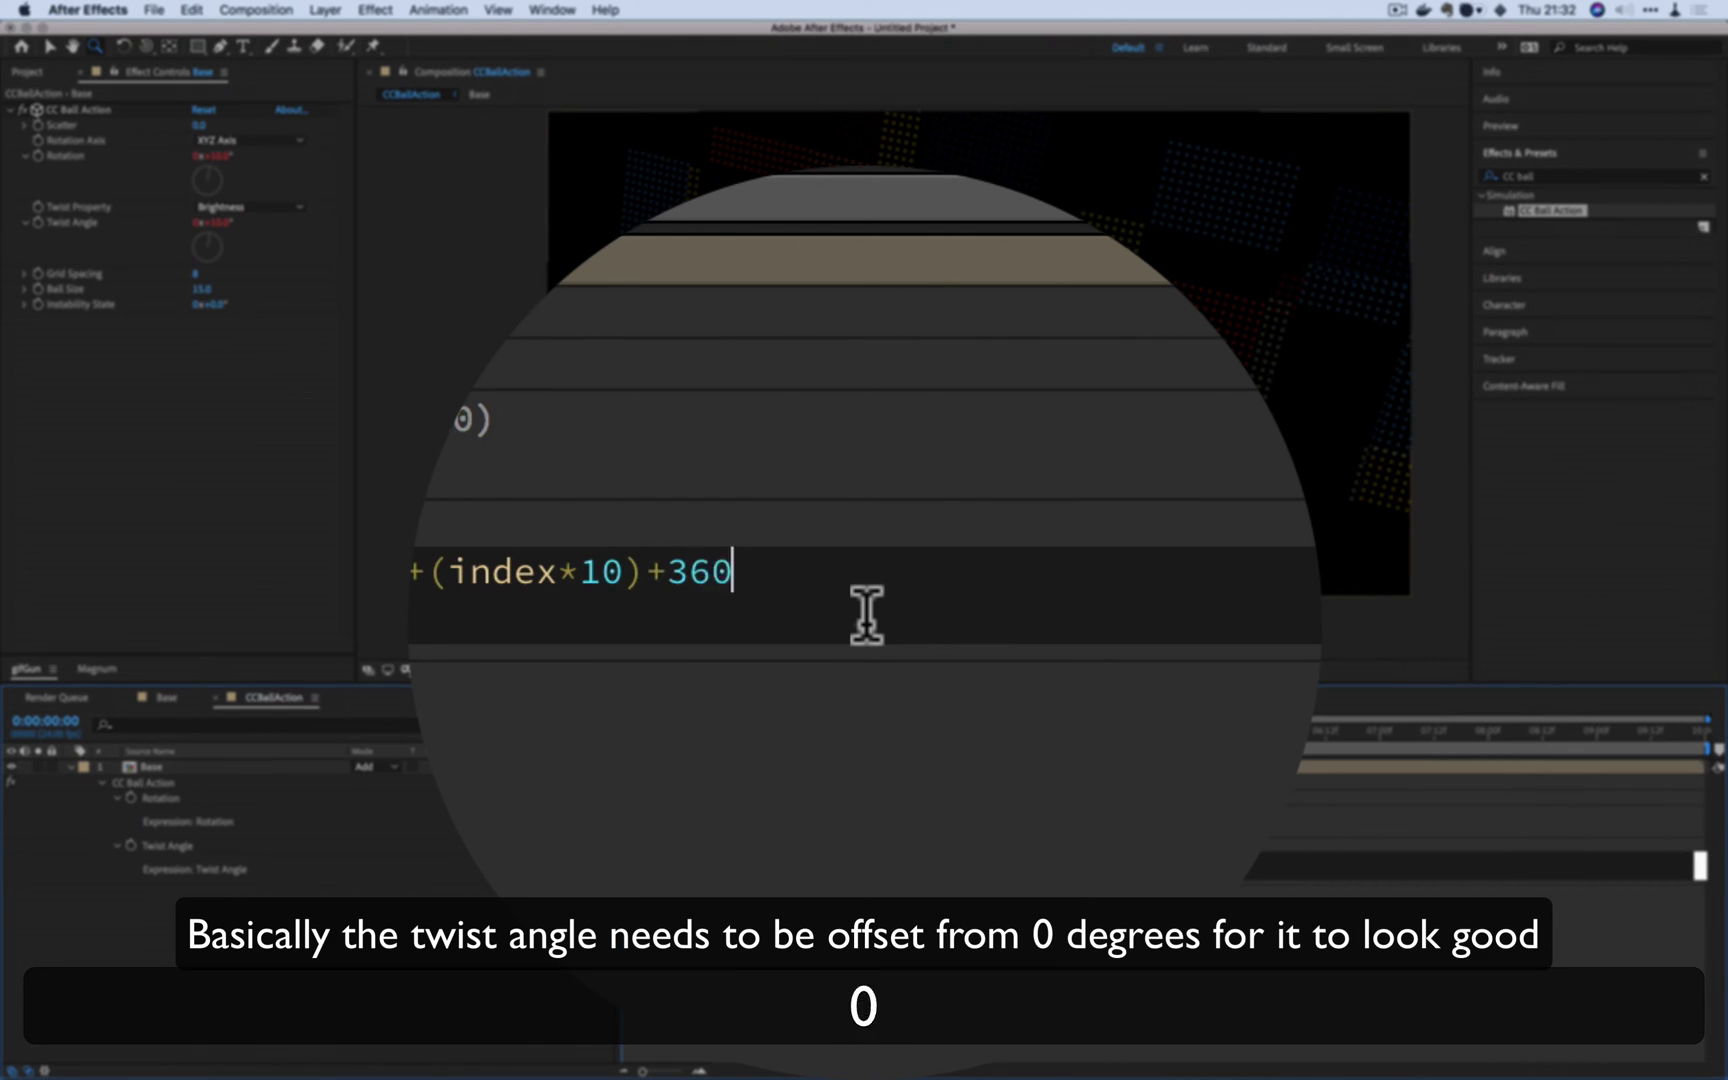
left_click(828, 952)
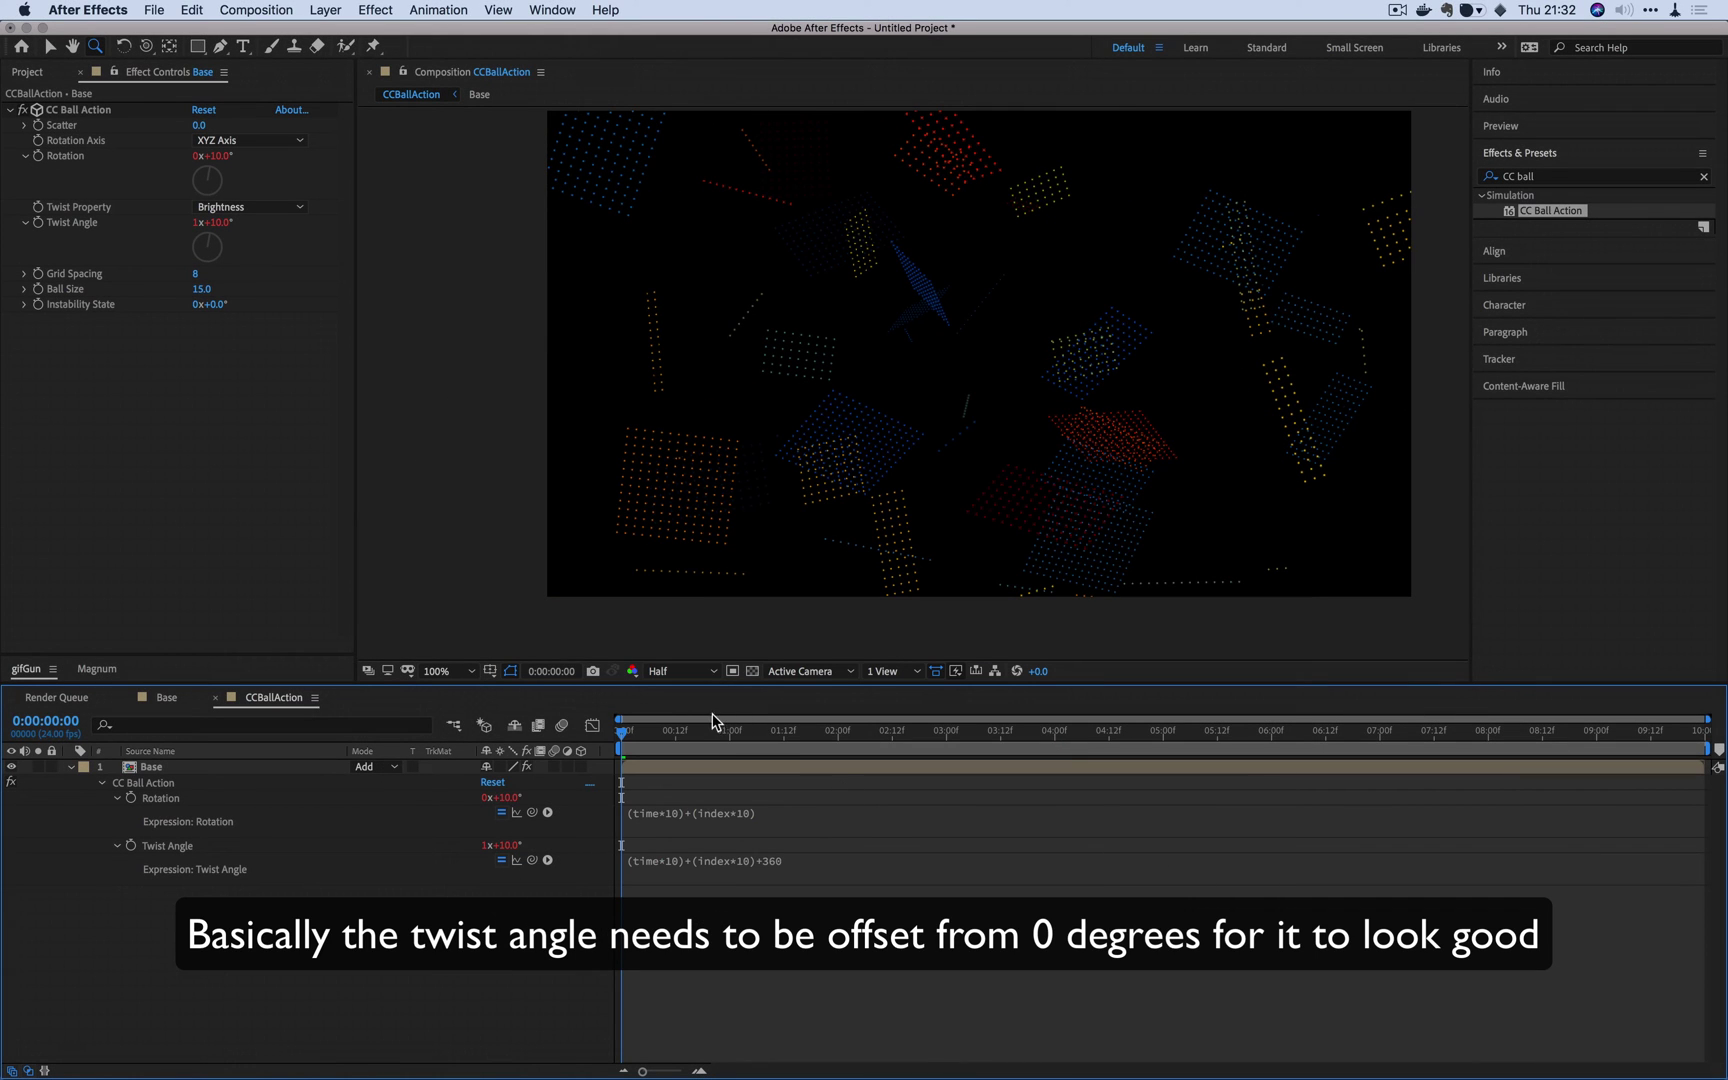
left_click_drag(709, 722, 618, 790)
left_click(625, 772)
key("super+d")
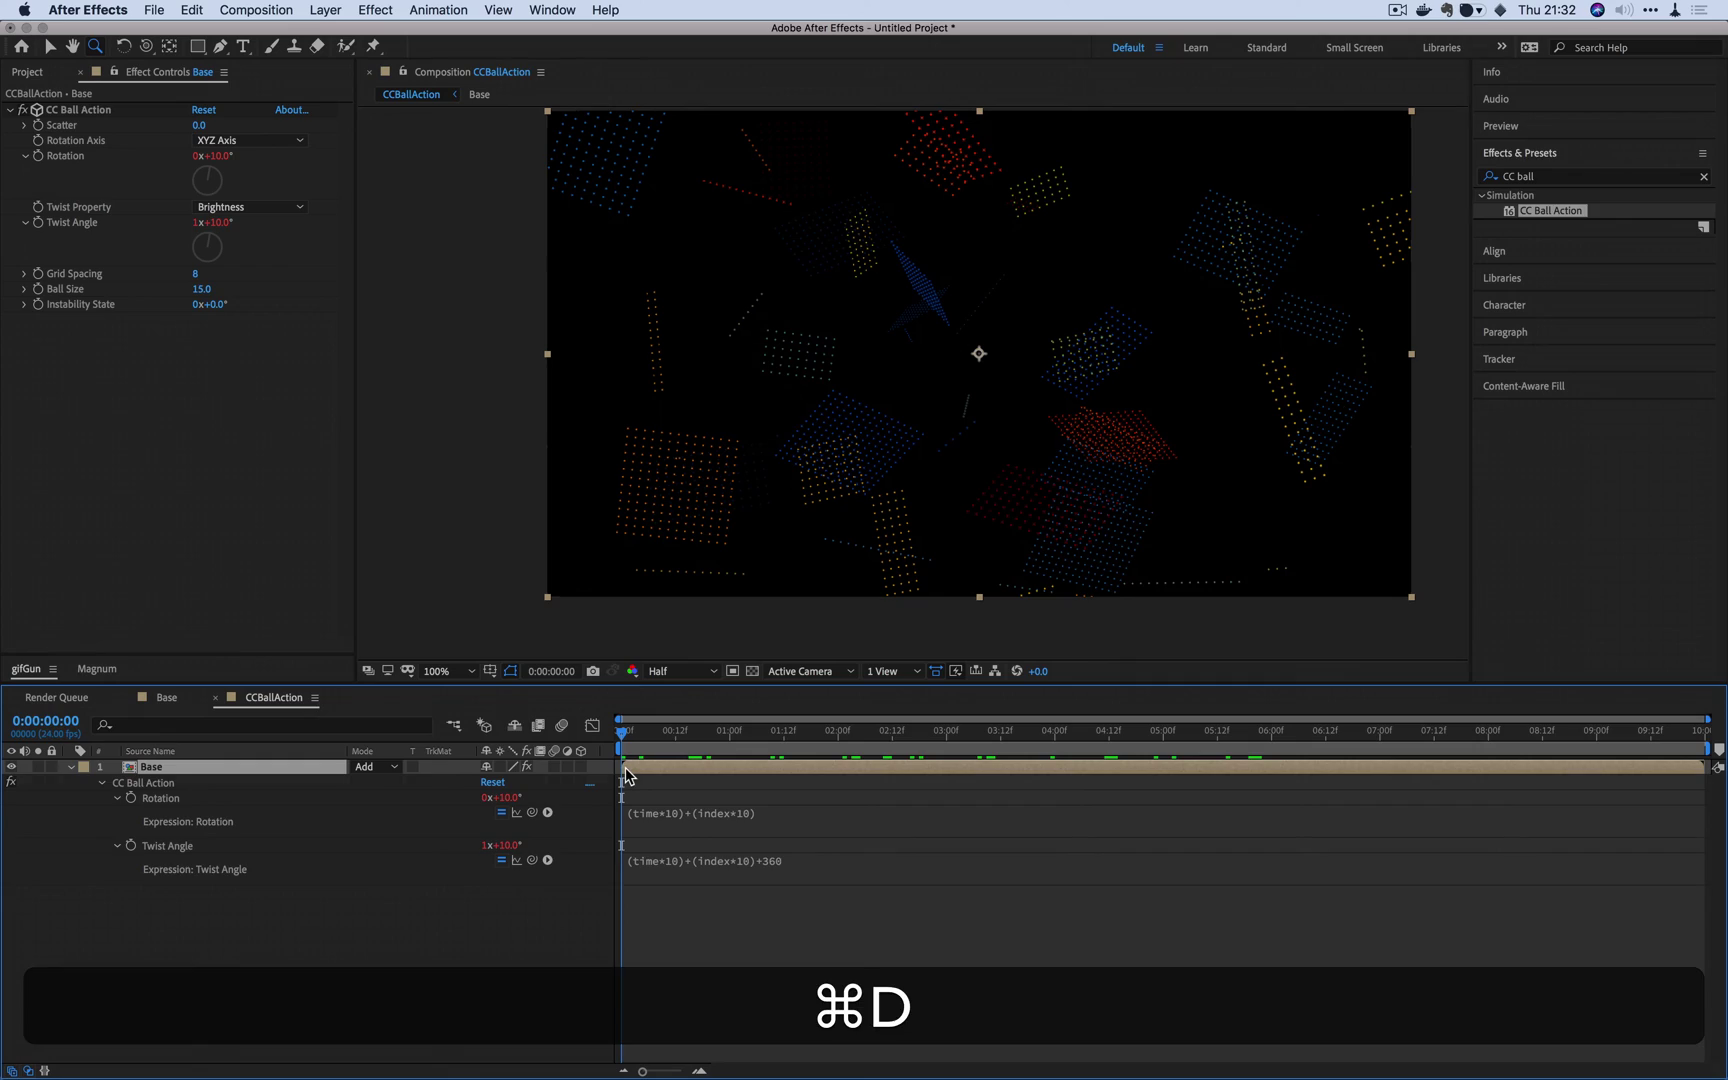
key("super+d")
key("super+d")
key("super+d")
key("super+d")
key("super+d")
key("super+d")
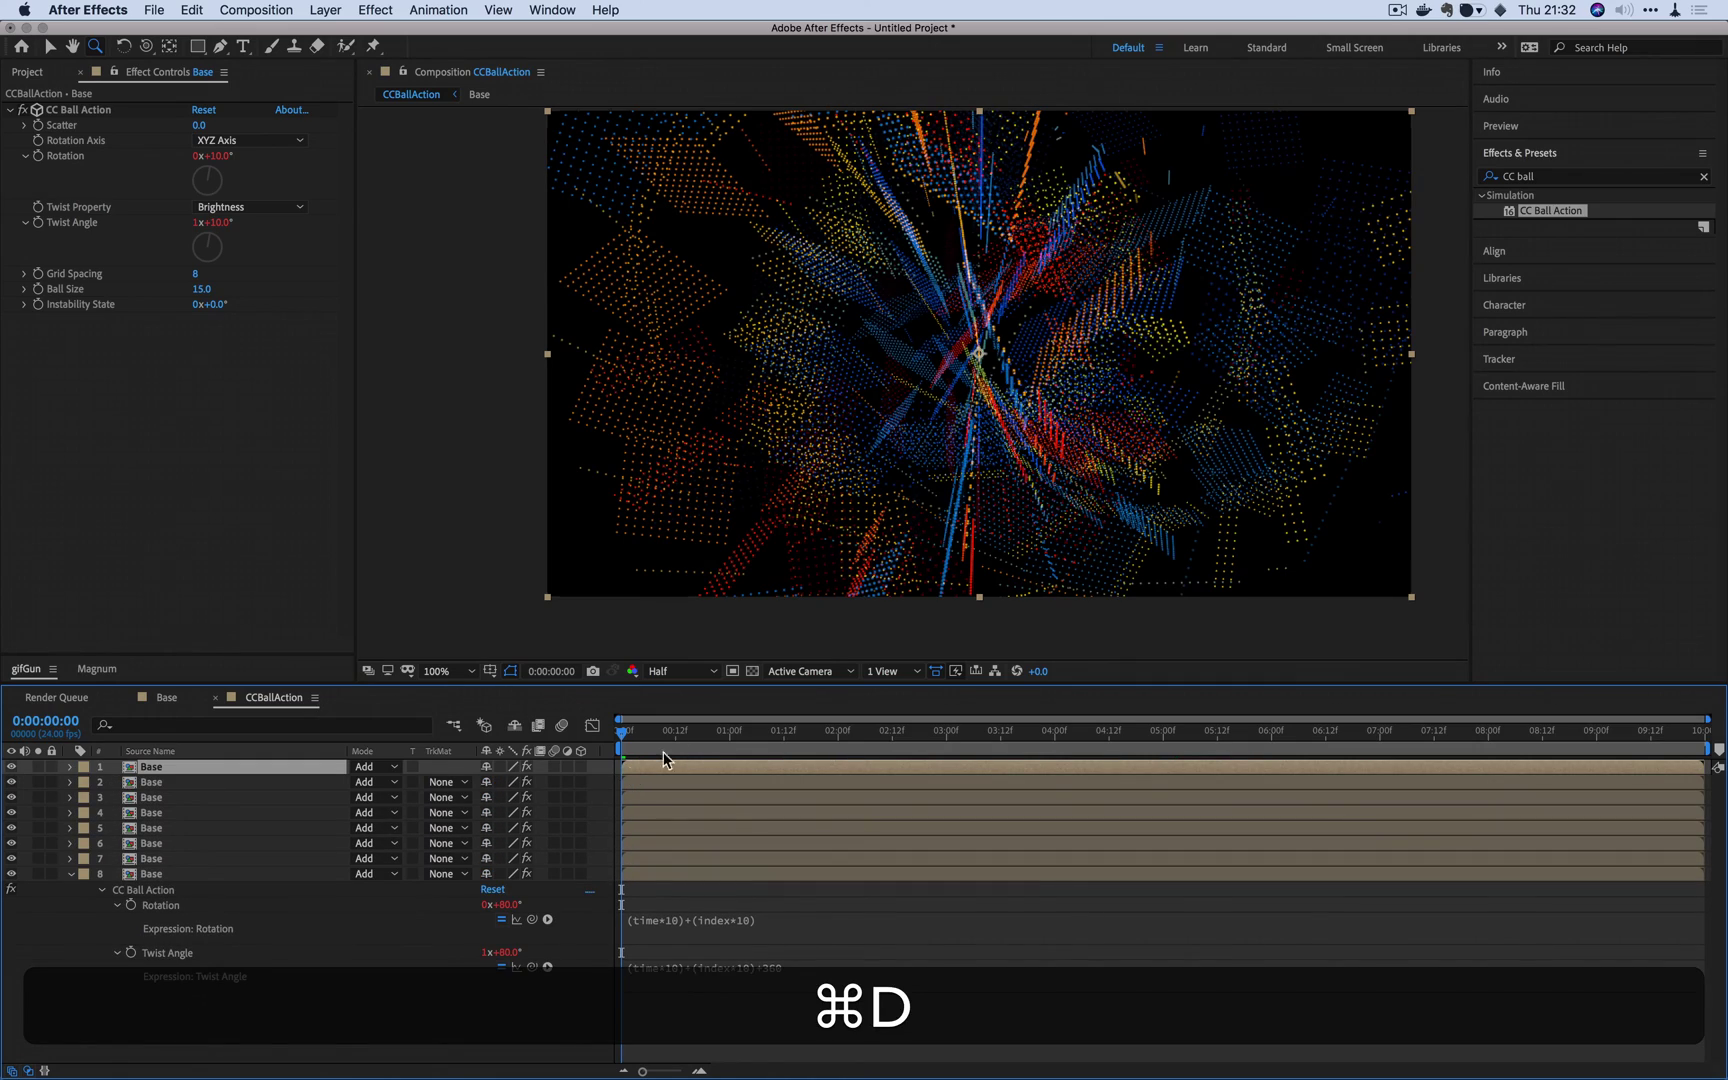
left_click_drag(670, 730, 944, 738)
key("space")
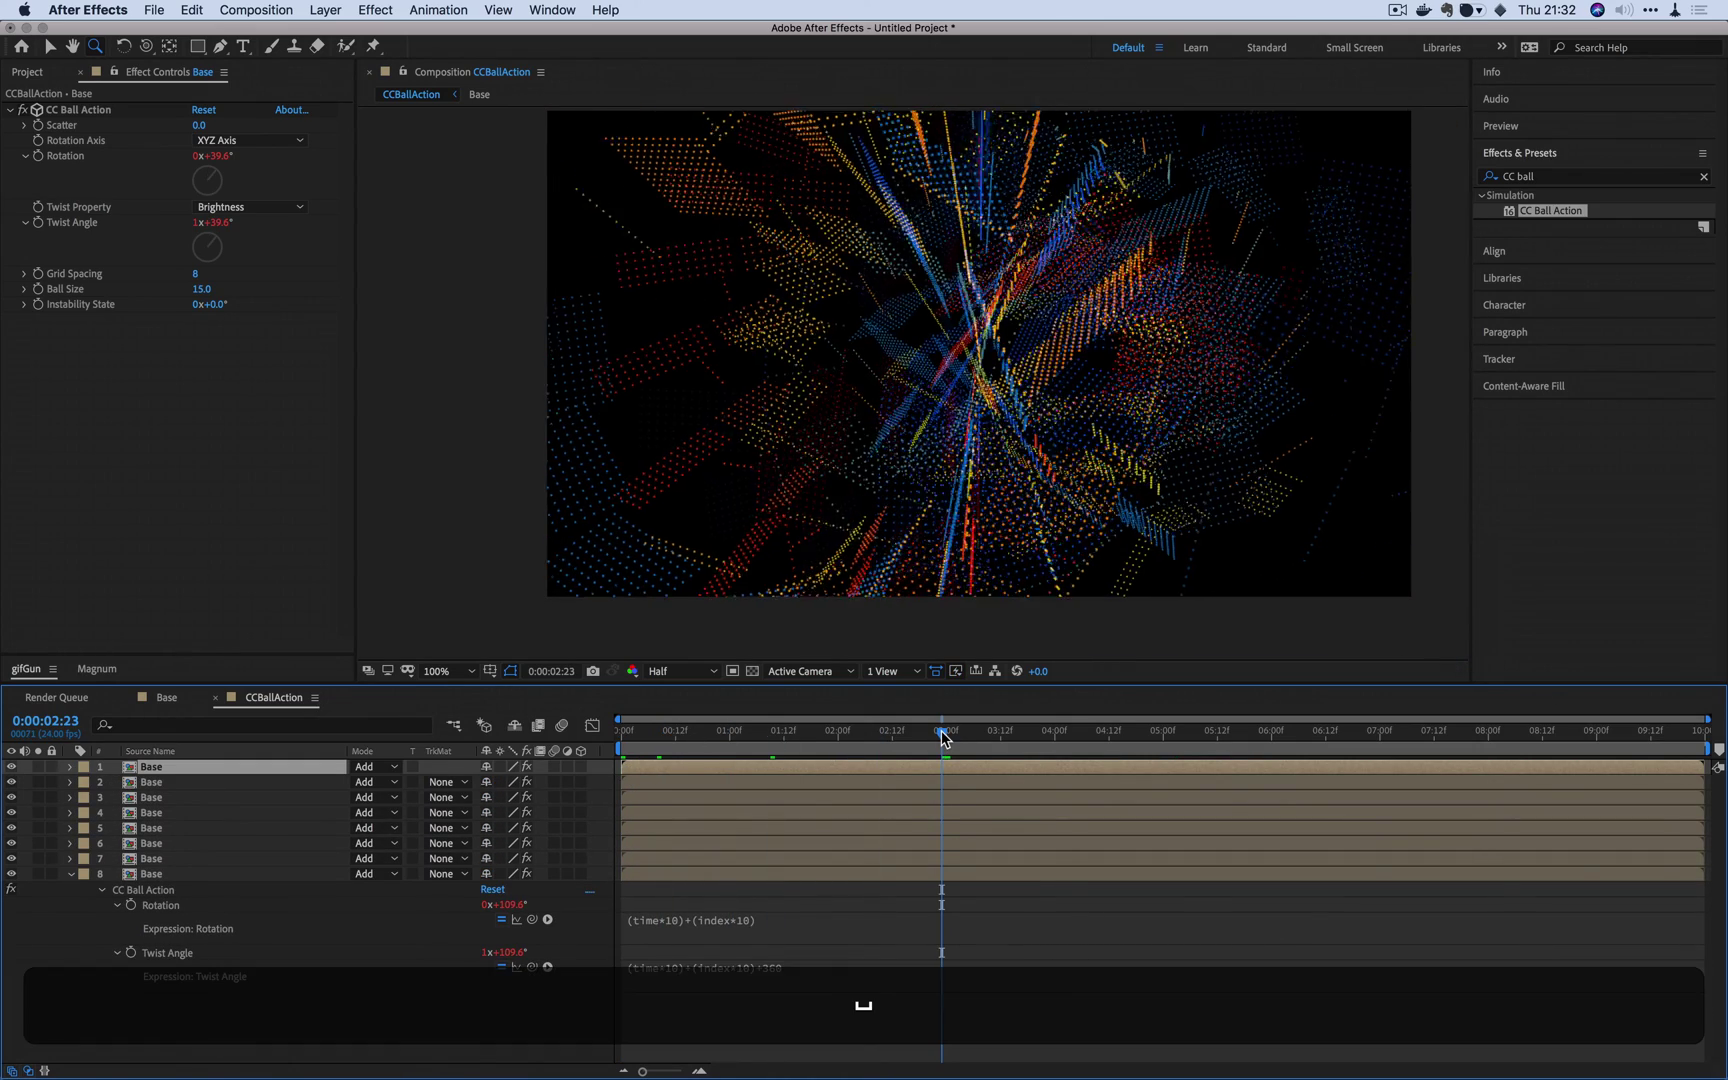
key("space")
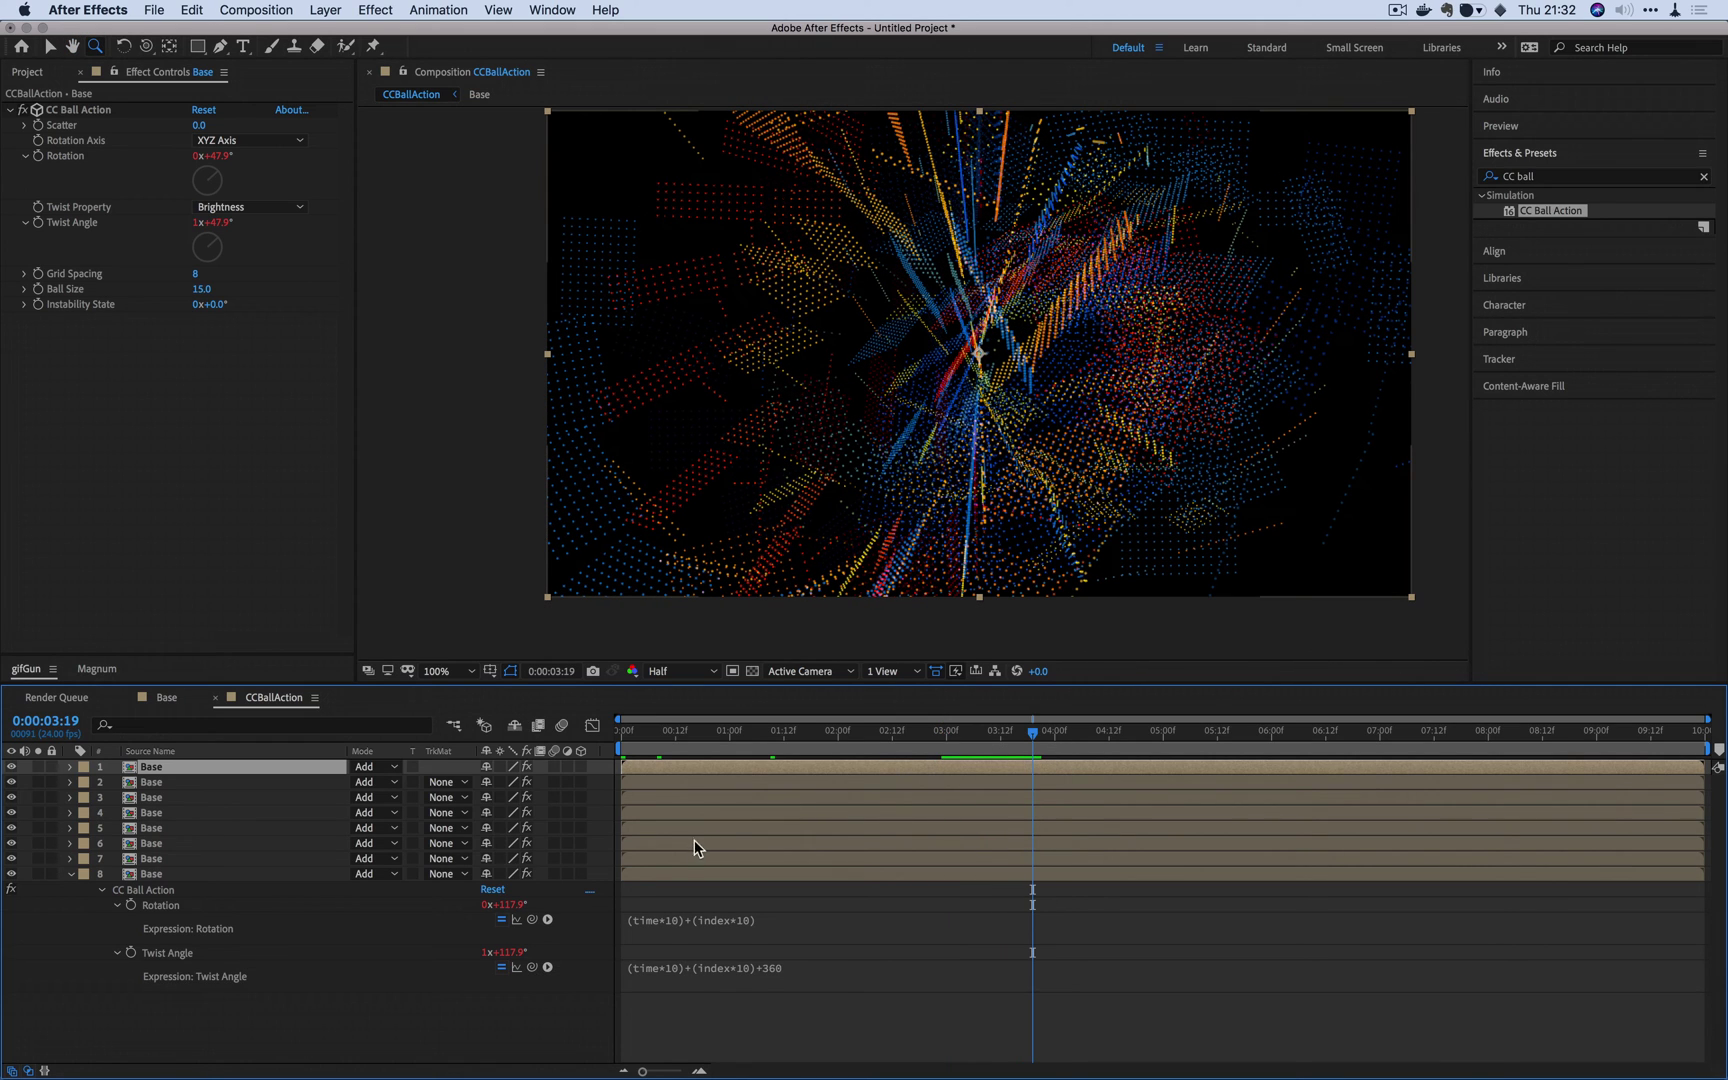
left_click(668, 860, "shift")
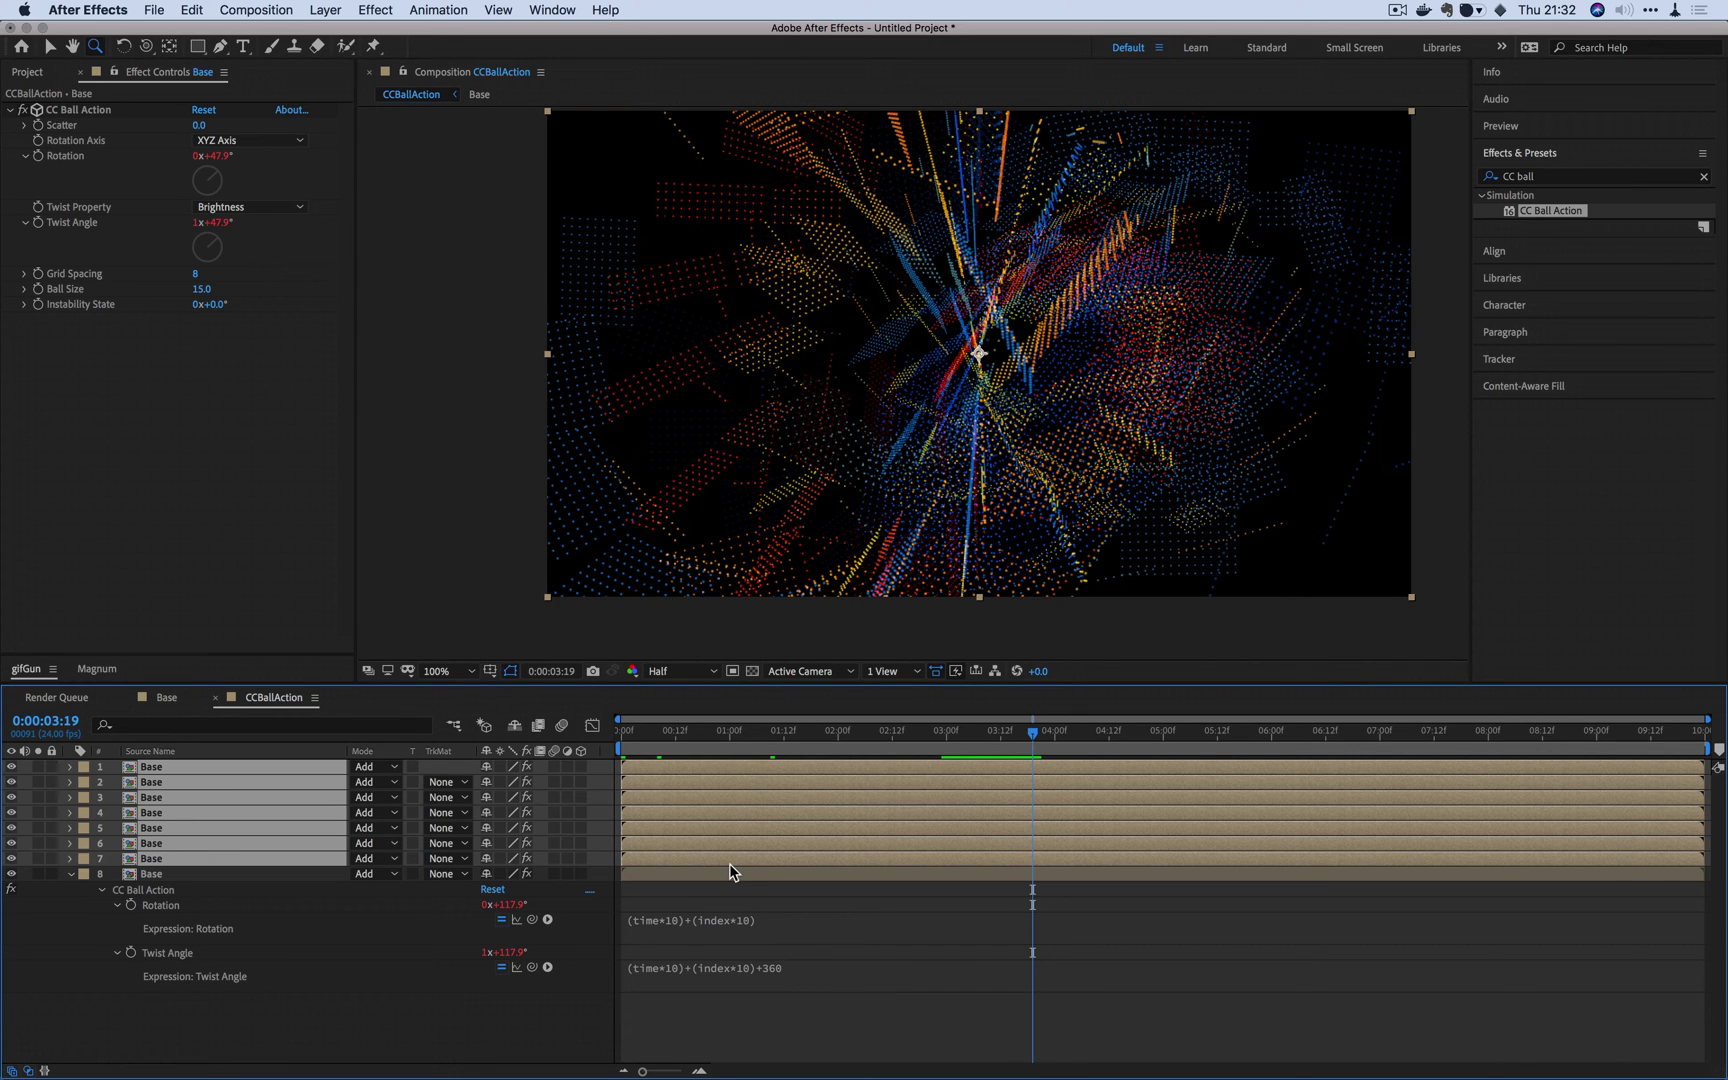
key("BackSpace")
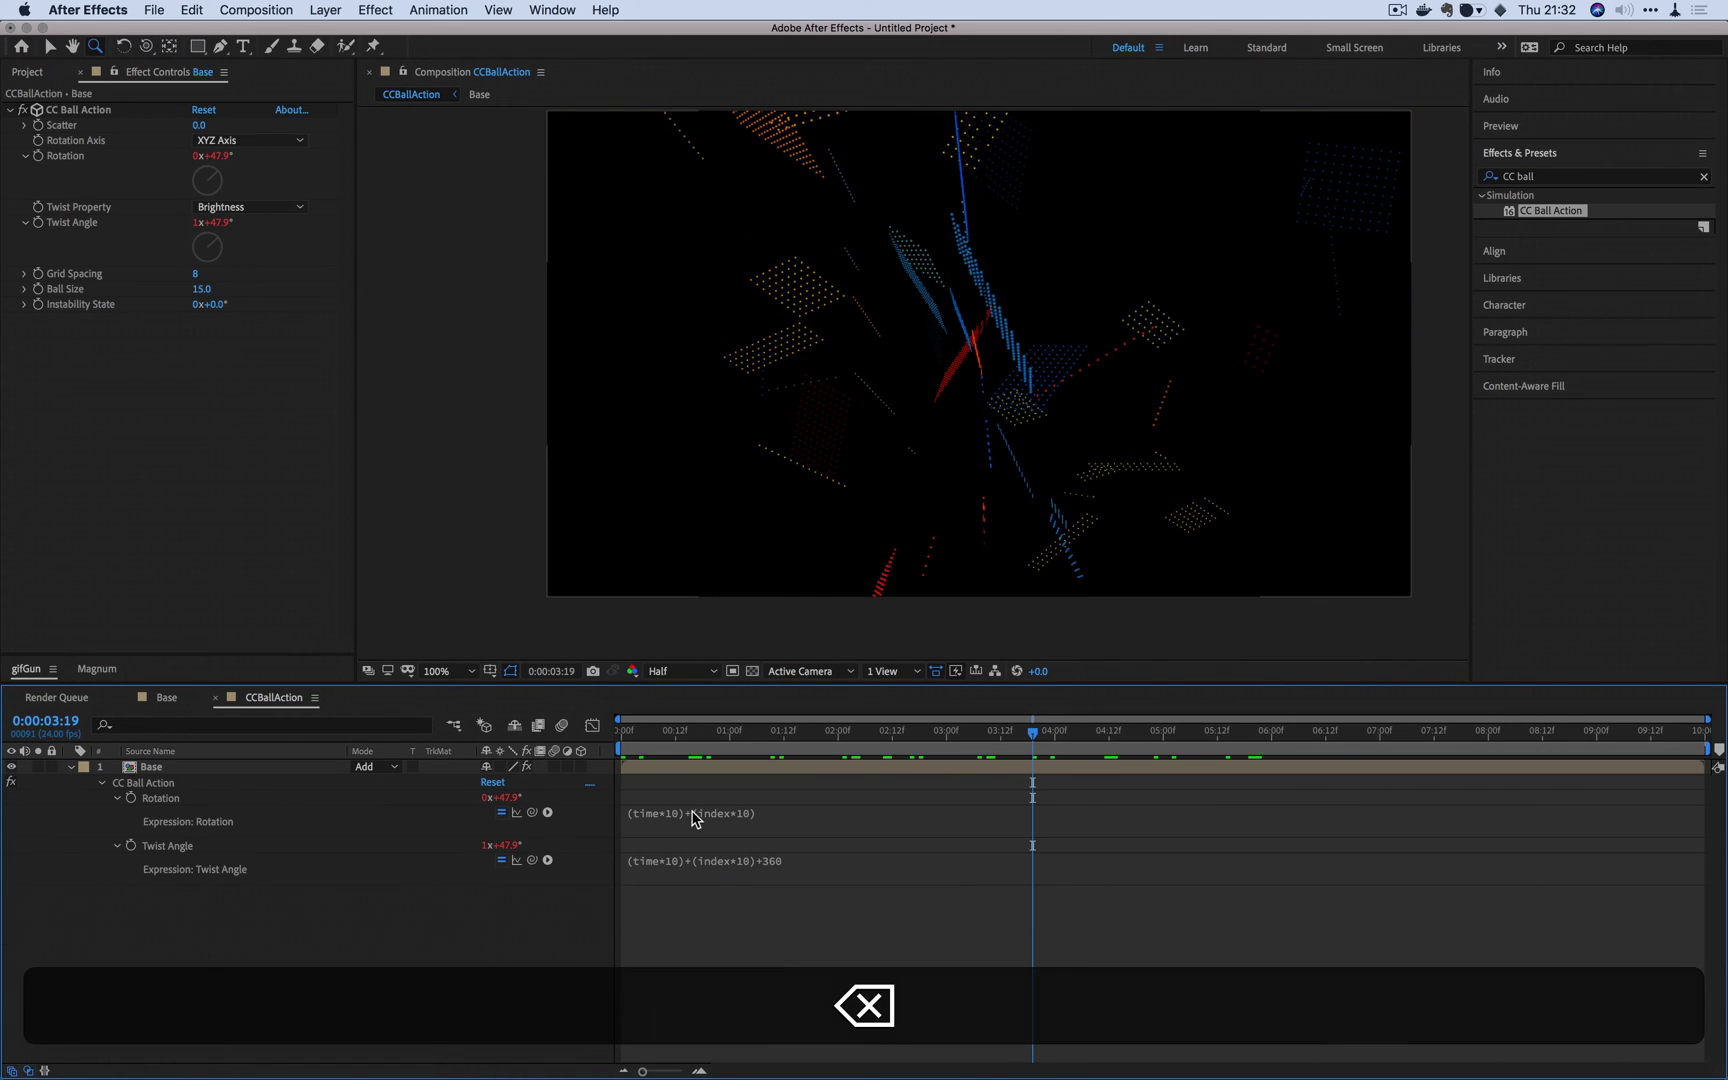
left_click(677, 820)
Step: Add a new Null 1 null object layer to the composition
left_click(505, 983)
right_click(505, 987)
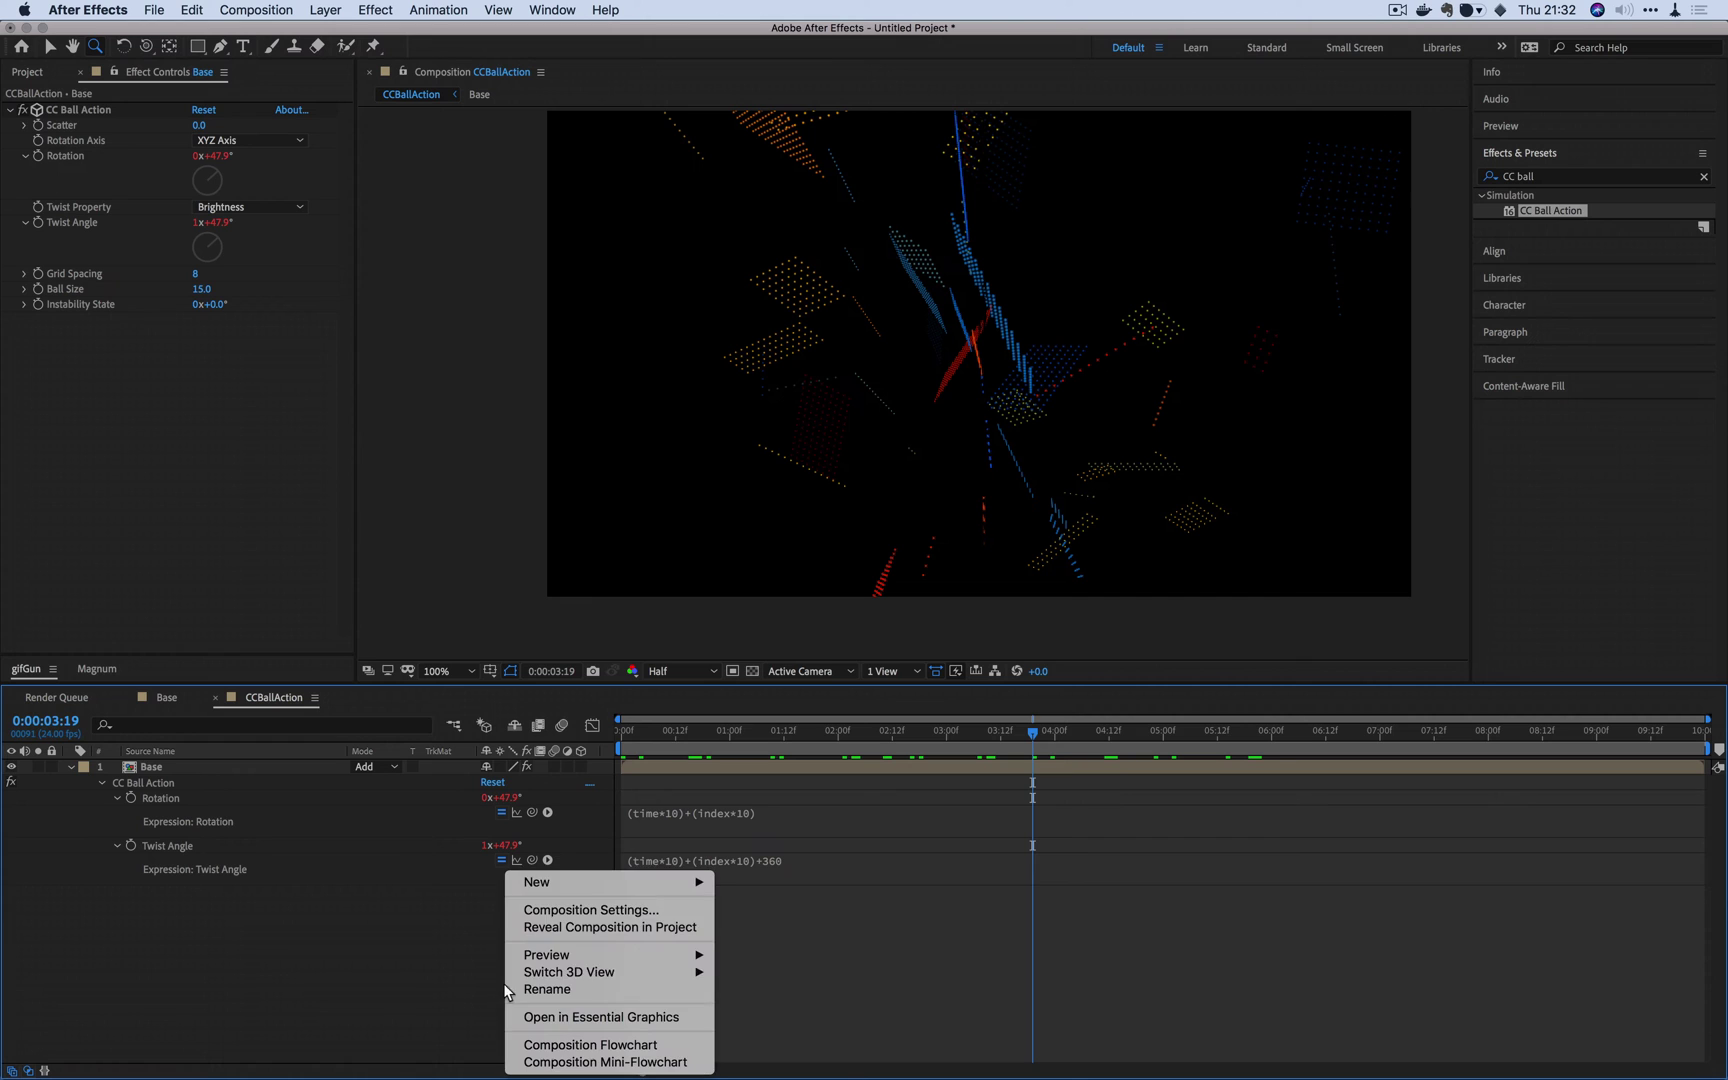
mouse_move(605, 886)
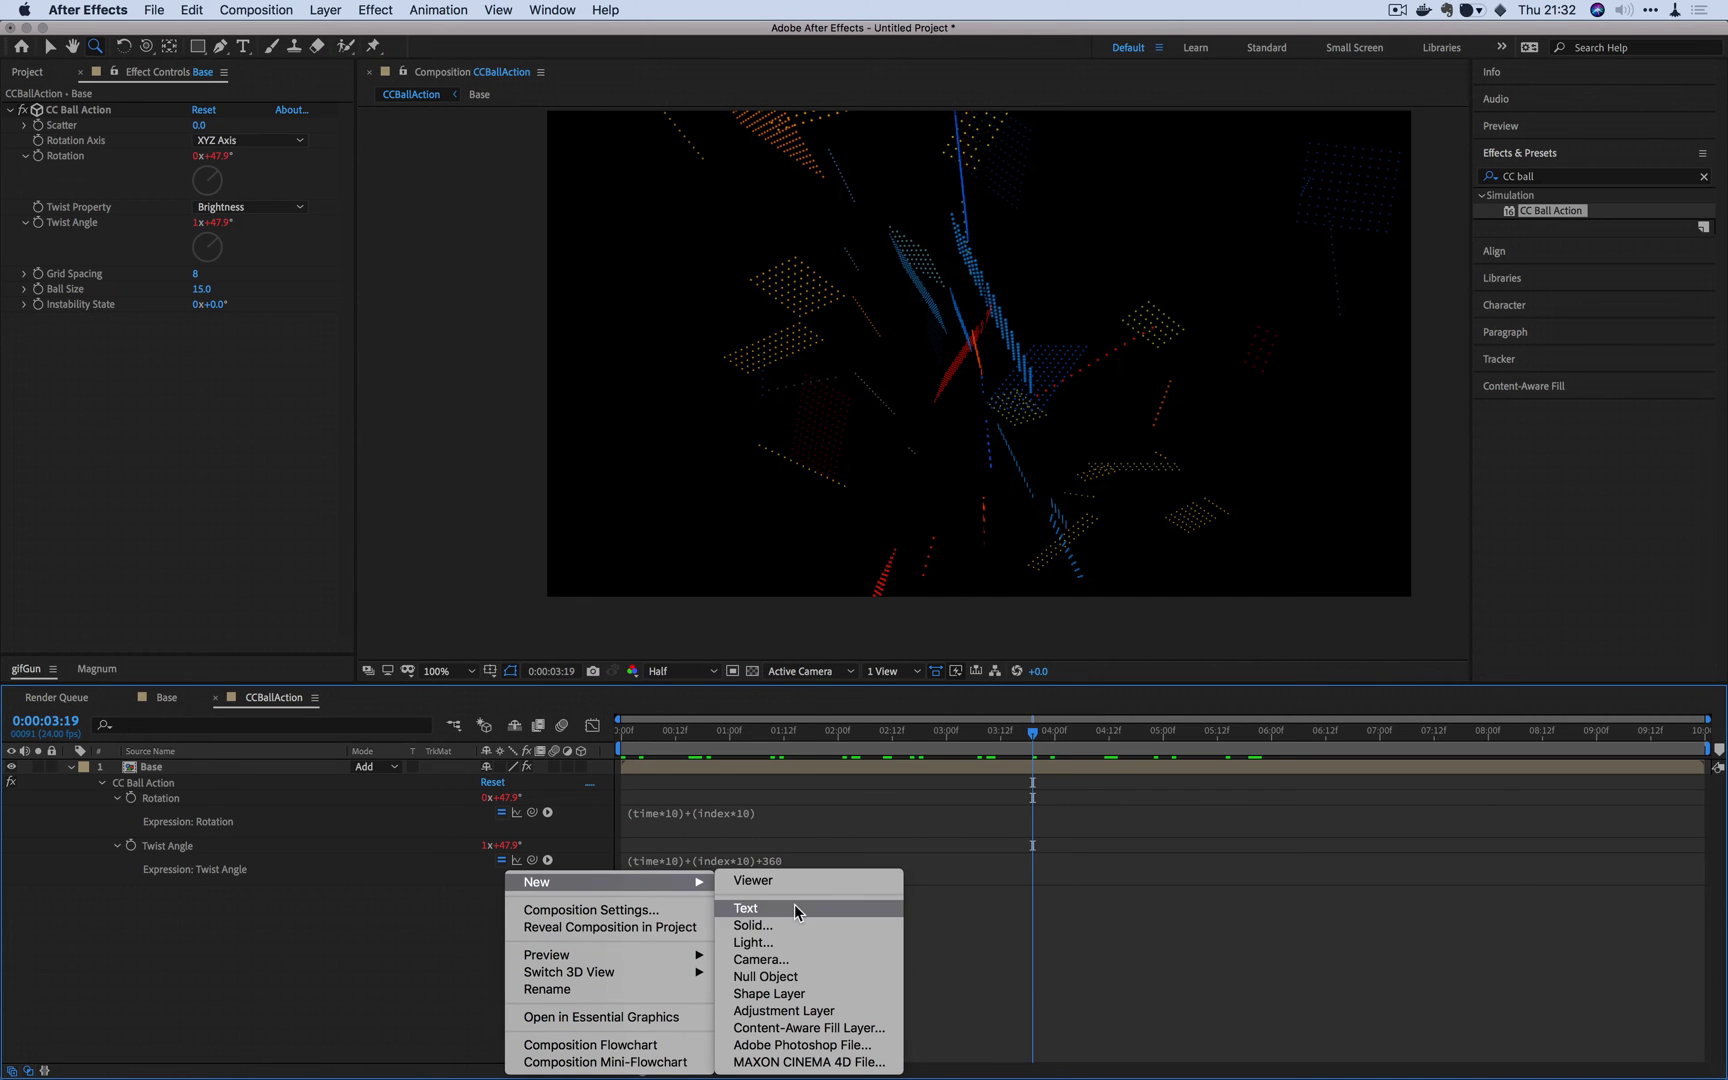
left_click(790, 977)
Step: Apply a Slider Control to Null 1 and rename it Rotation
left_click(1530, 178)
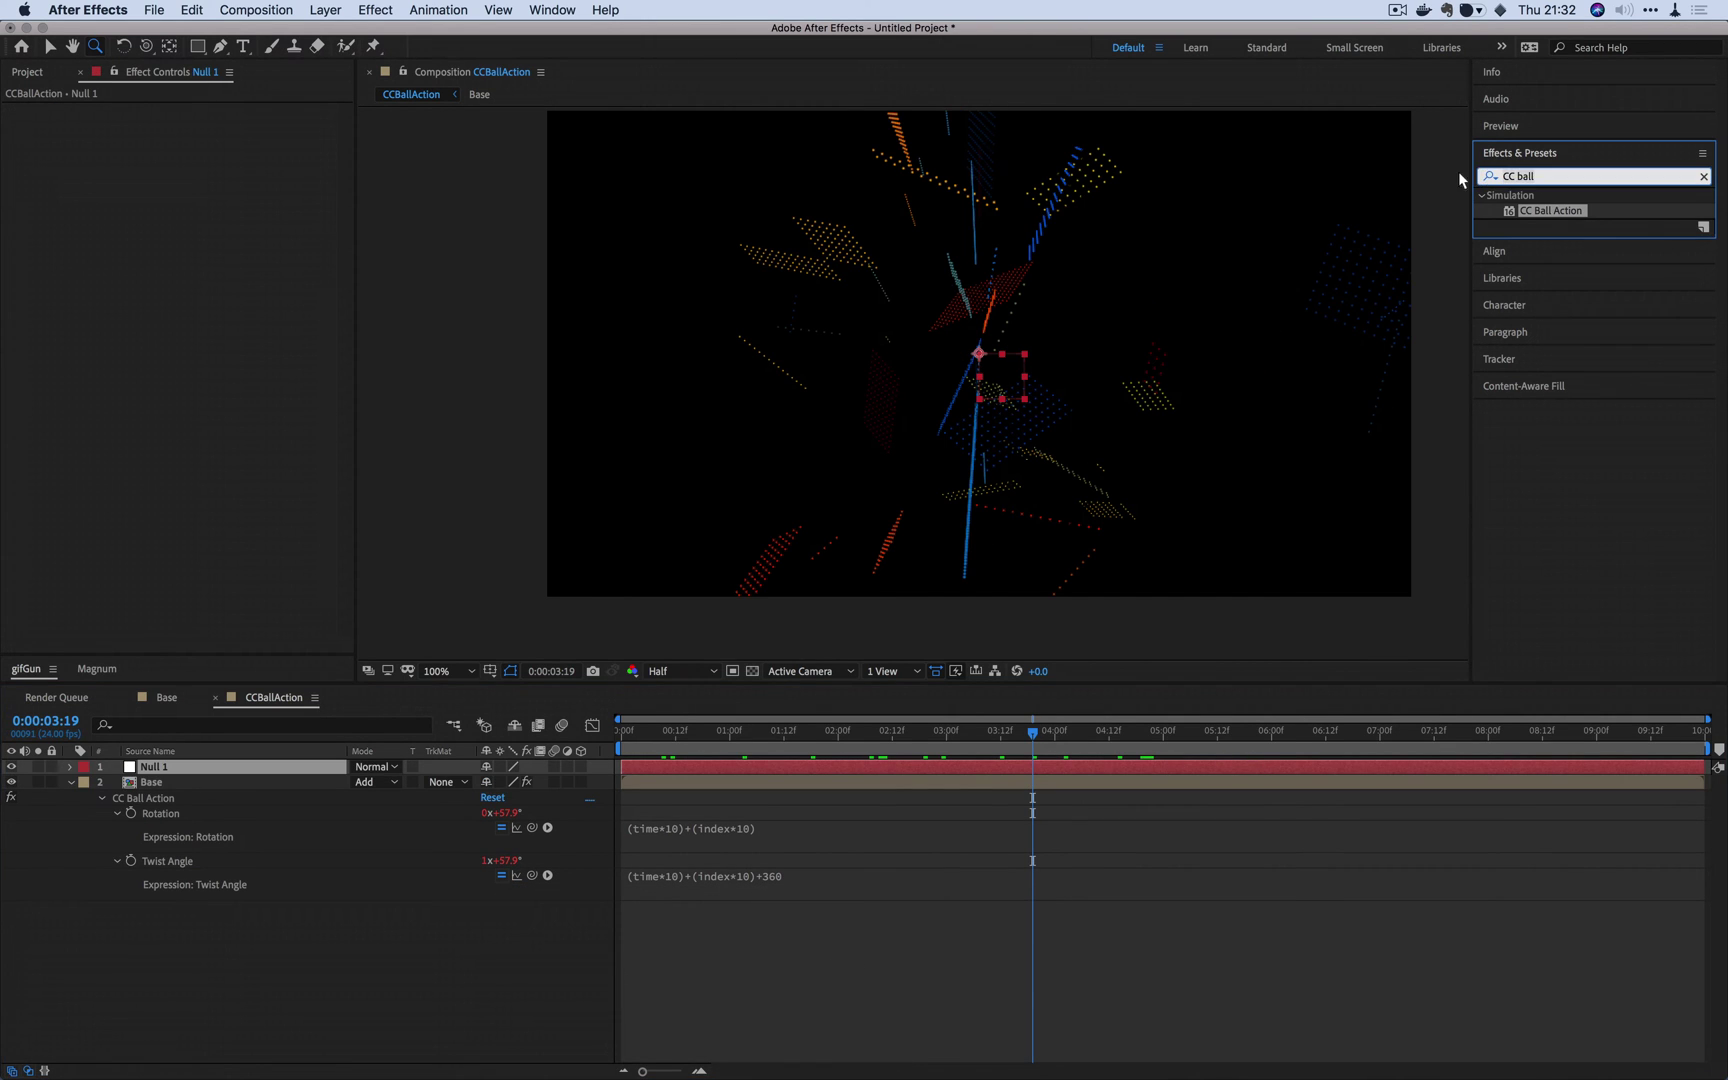
key("BackSpace")
type("slider")
left_click(1487, 243)
double_click(1486, 242)
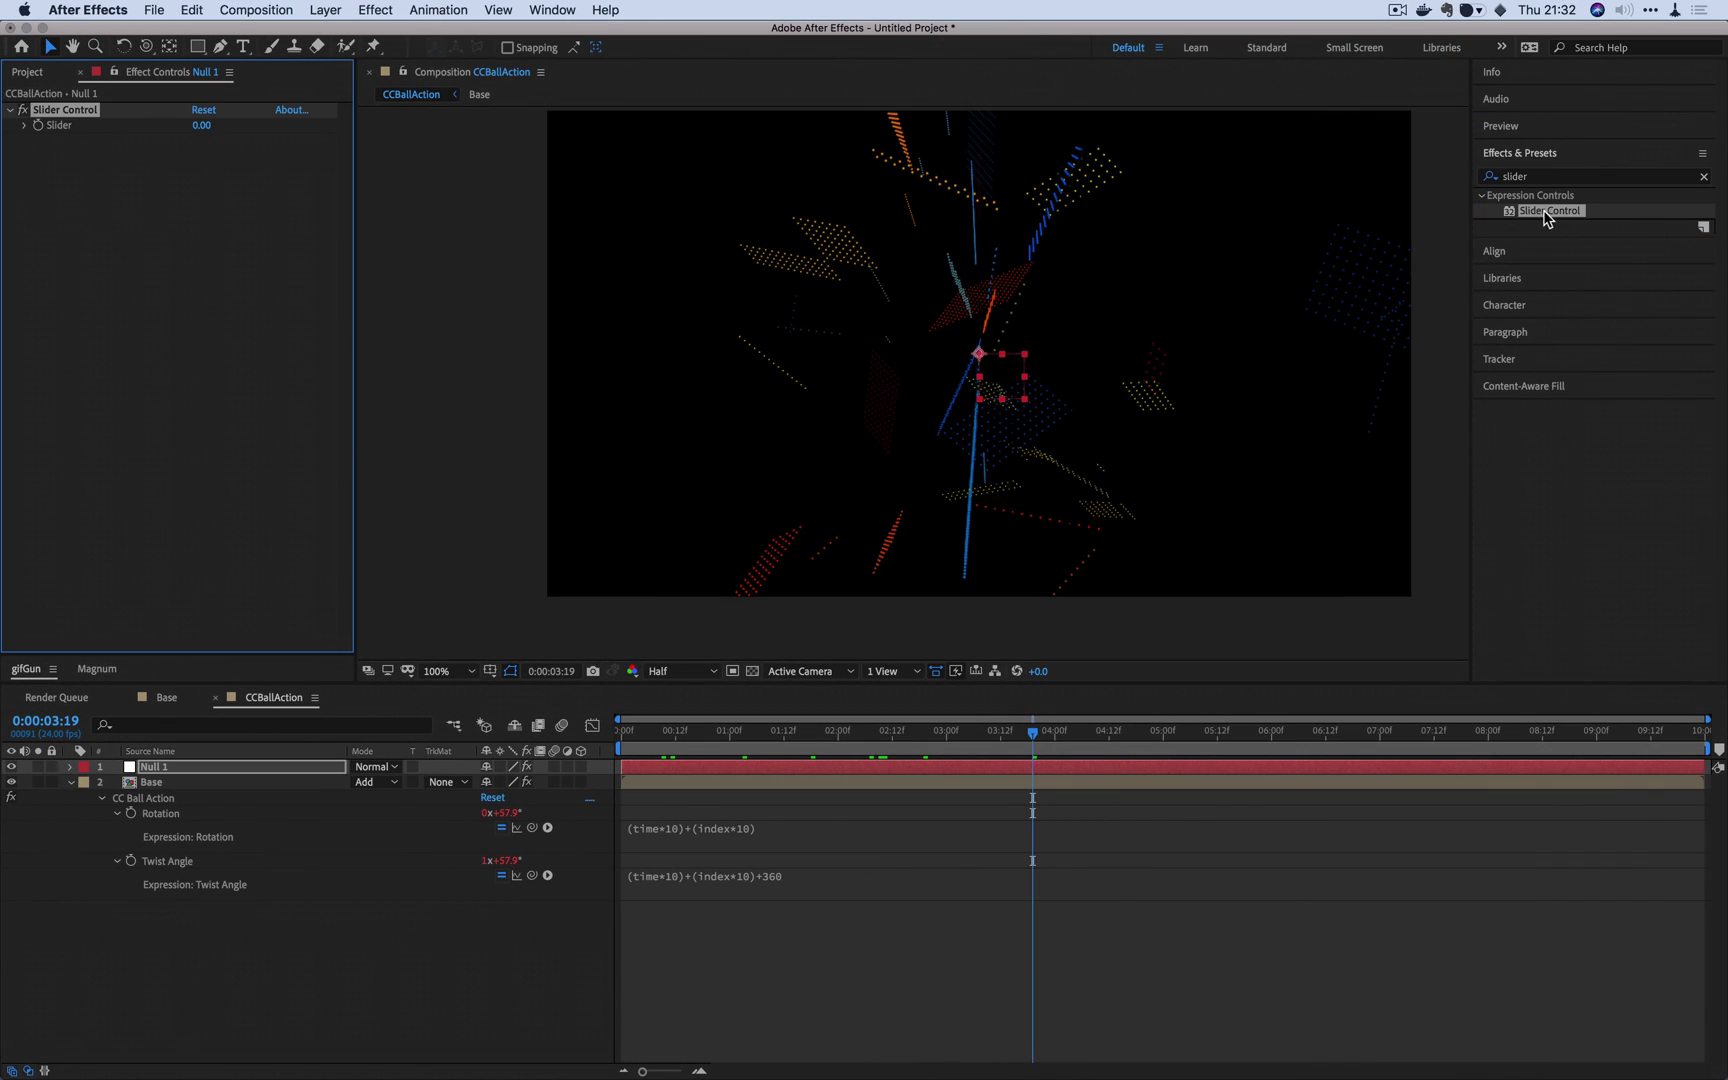
key("Return")
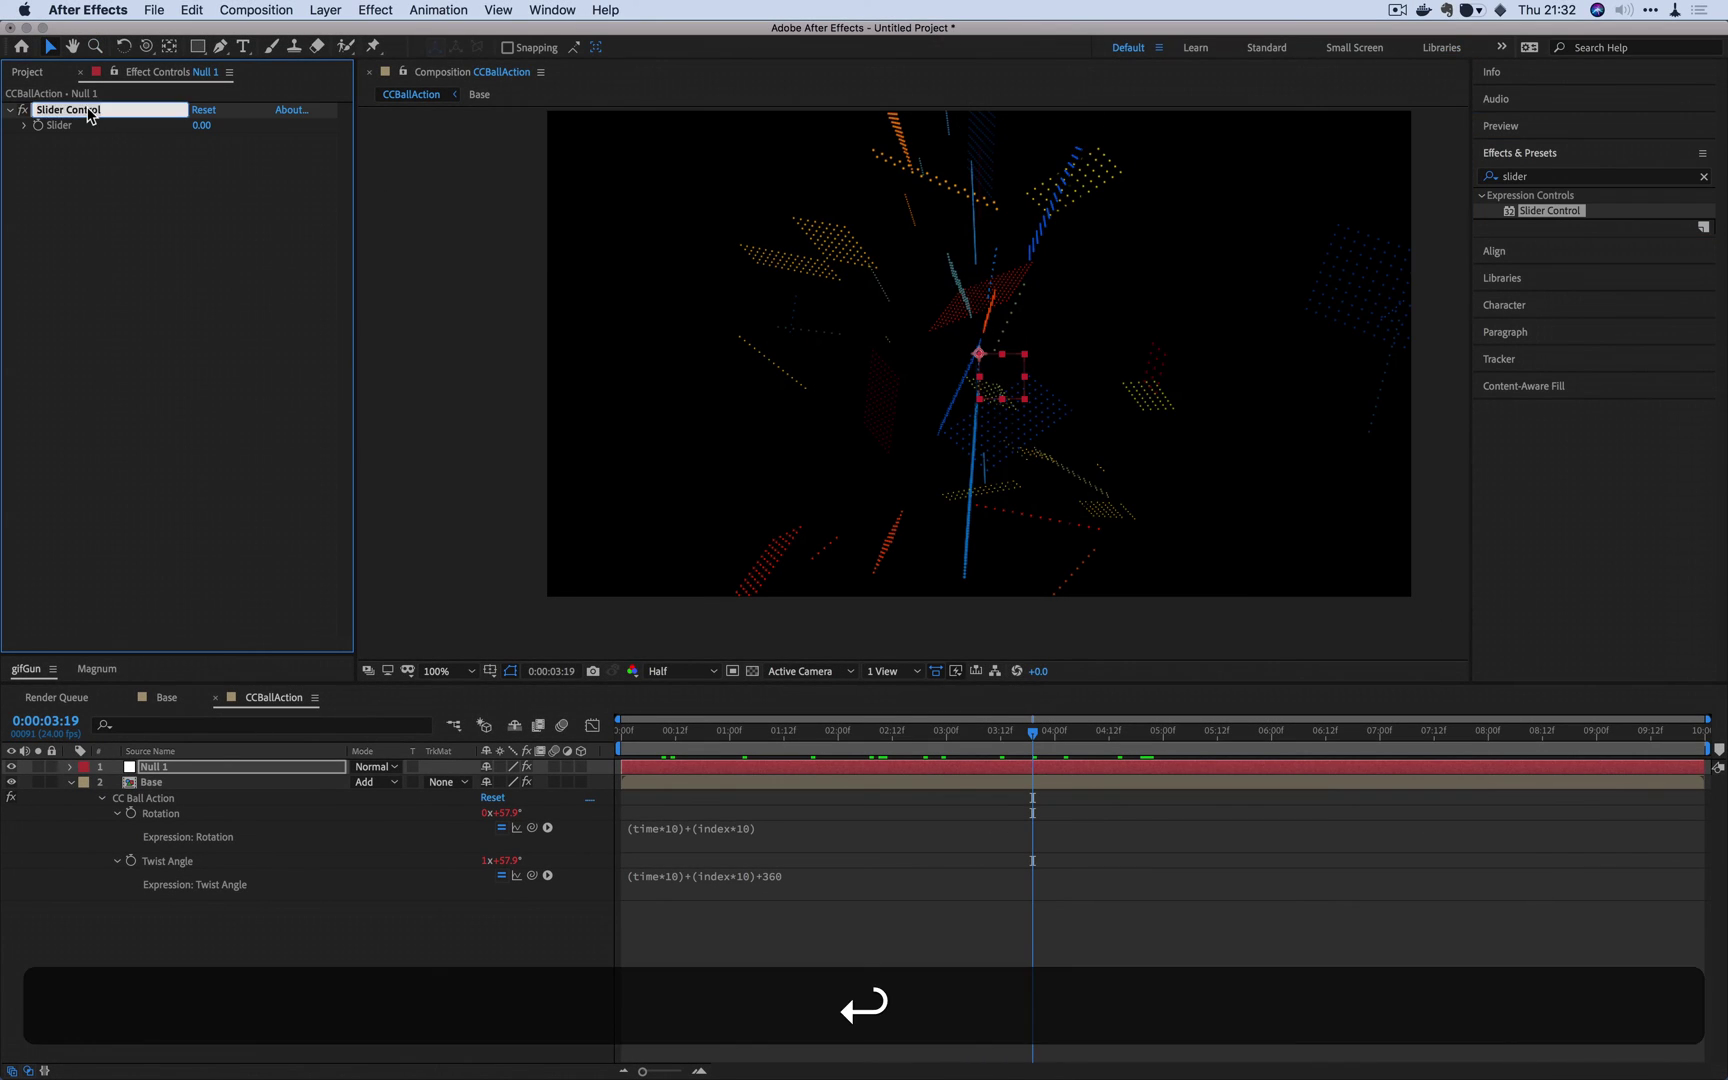
type("Rotation")
key("Return")
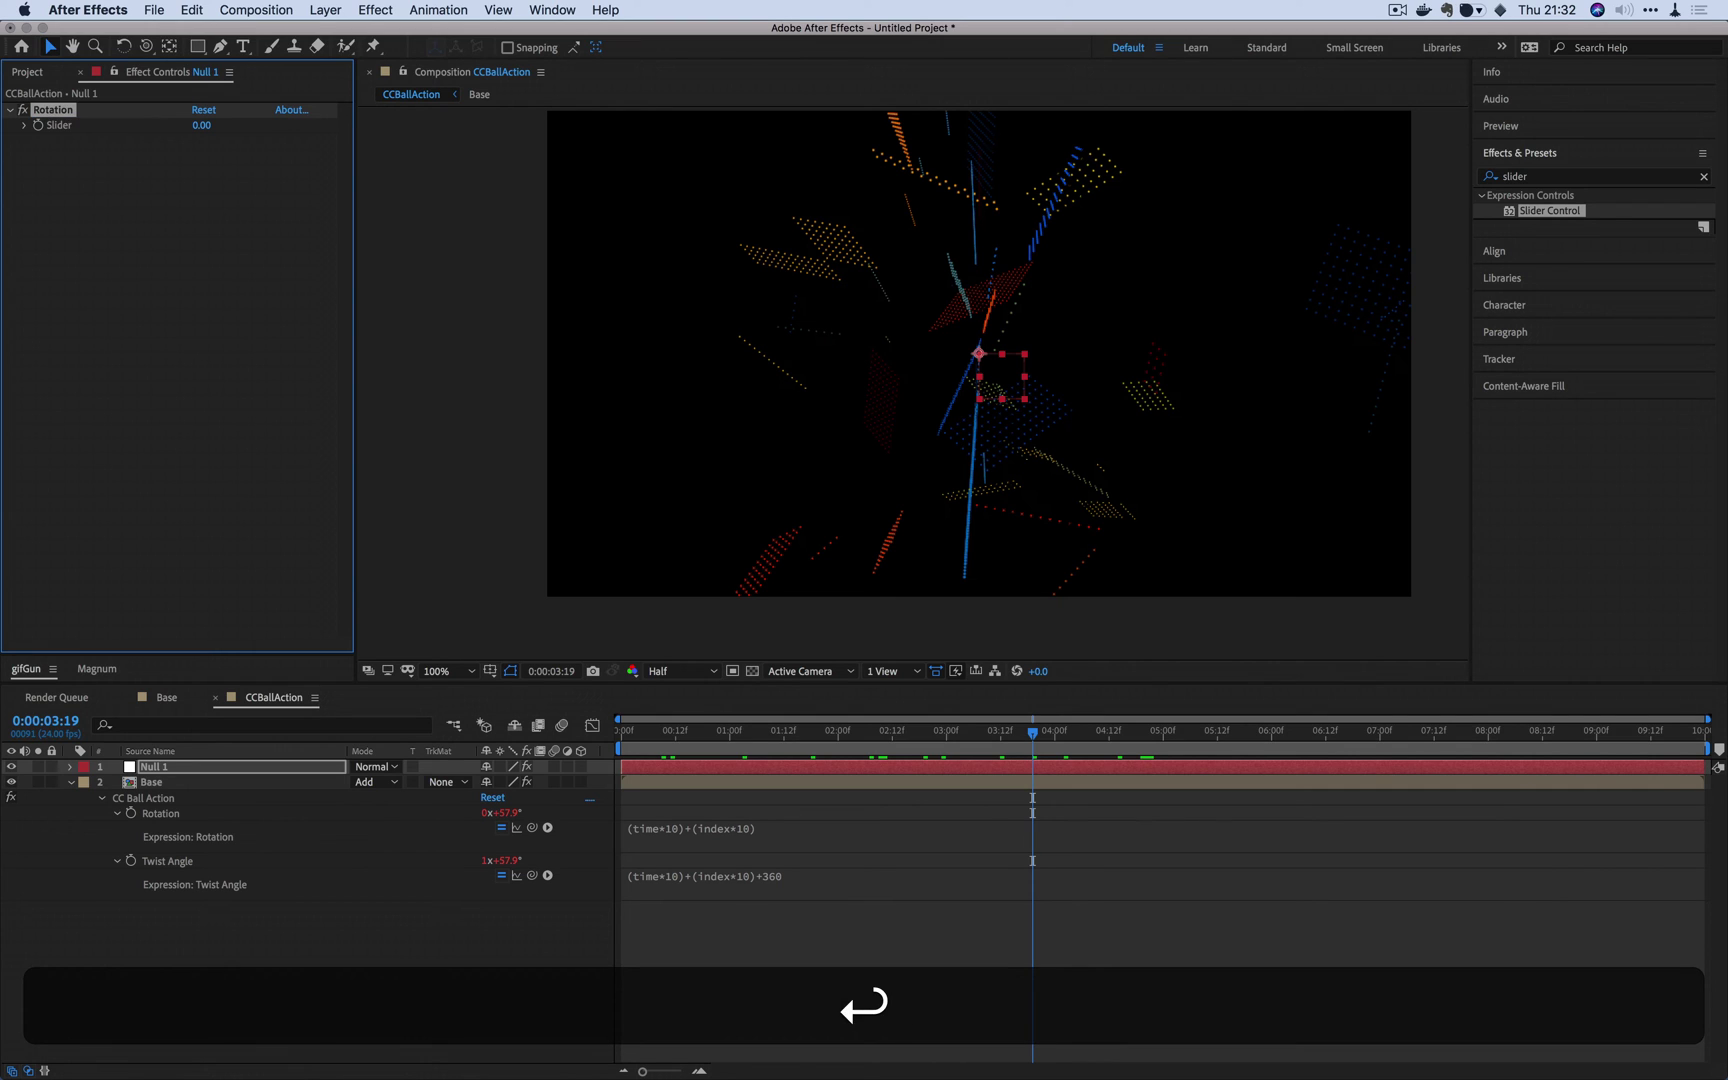
Step: Duplicate the slider twice, naming the copies Twist Angle and Time
key("super+d")
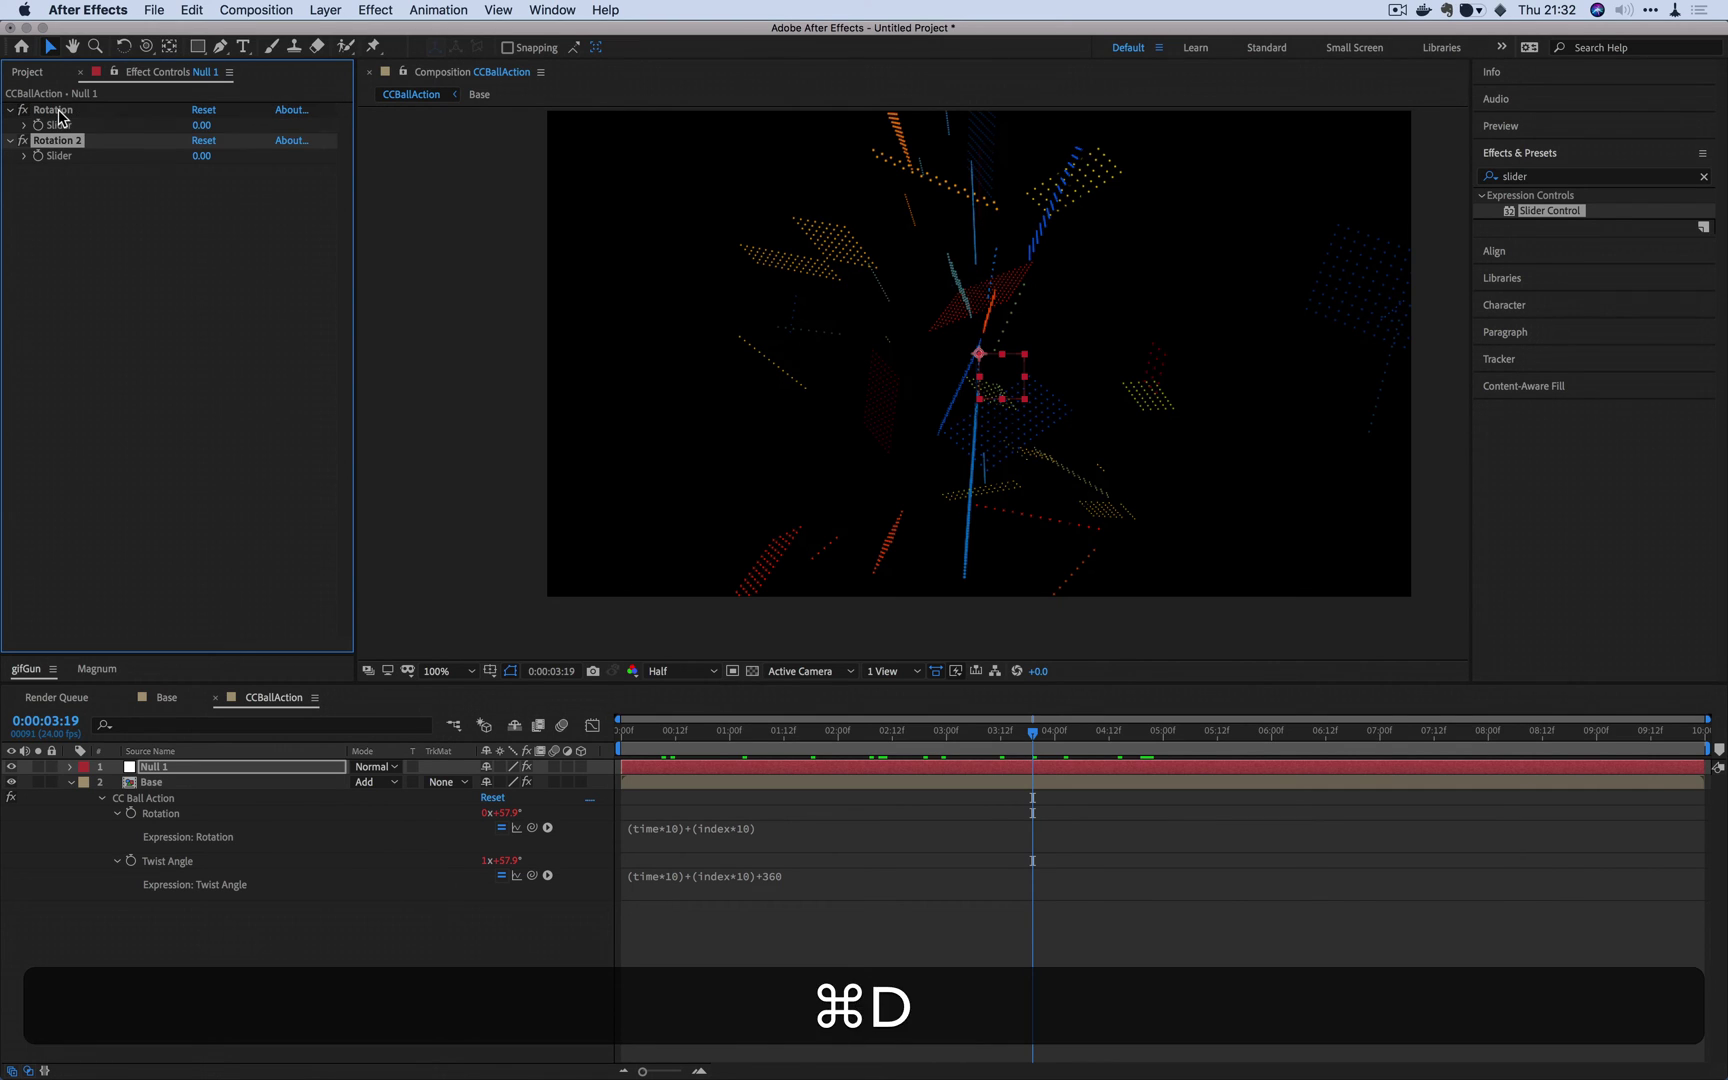
key("Return")
type("Twist Angle")
key("Return")
key("super+d")
key("Return")
type("Time")
key("Return")
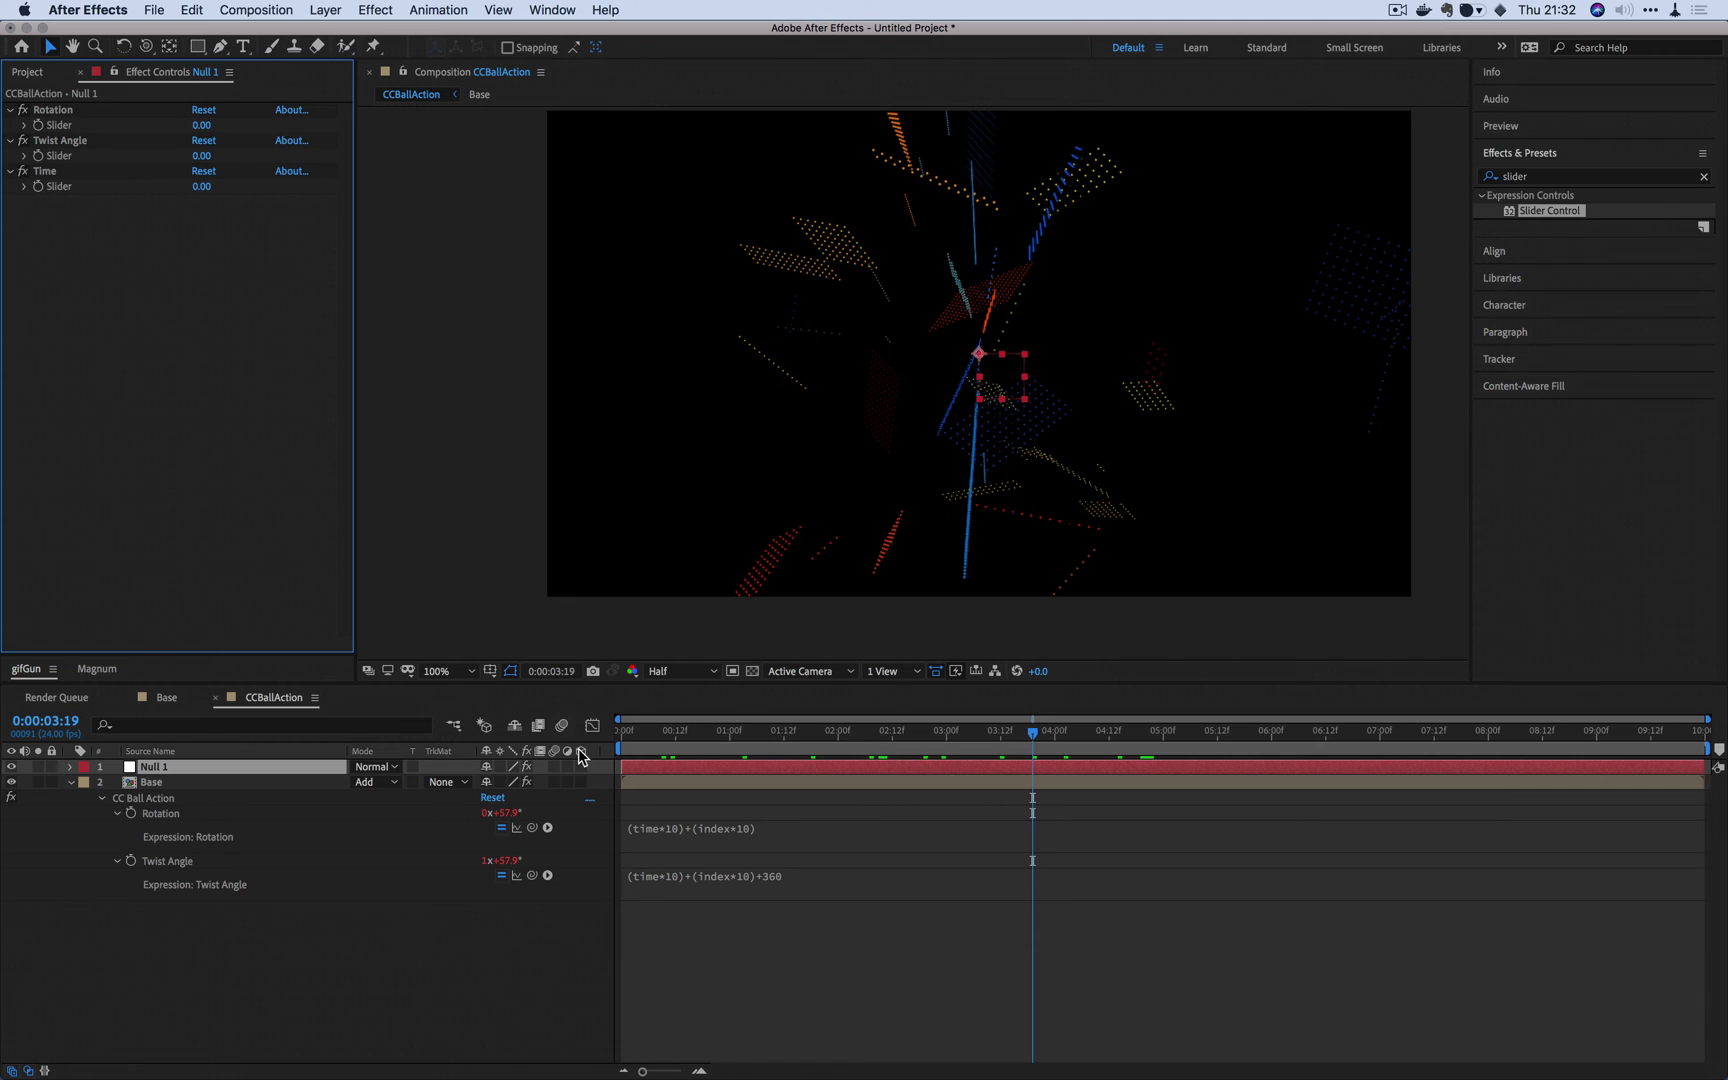
Step: Pick-whip the Rotation expression's time factor to the Time slider and index multiplier to the Rotation slider
left_click(701, 828)
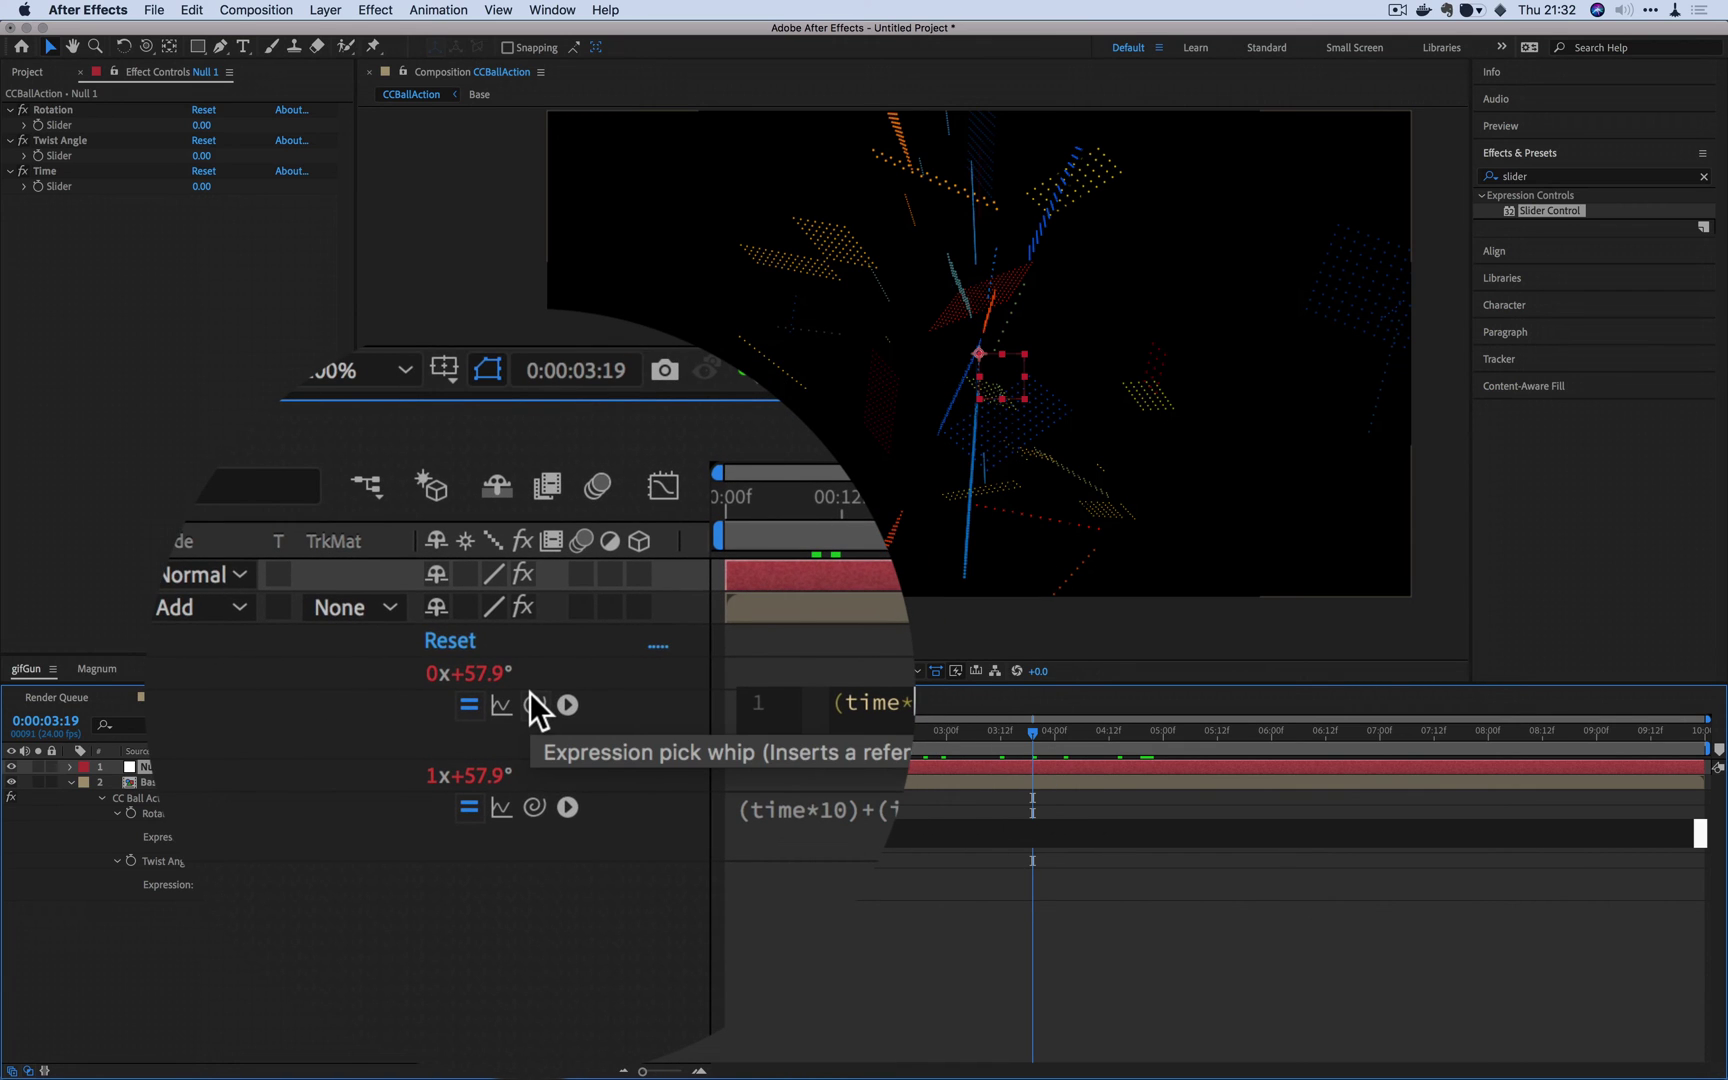
left_click_drag(532, 827, 59, 187)
left_click(783, 796)
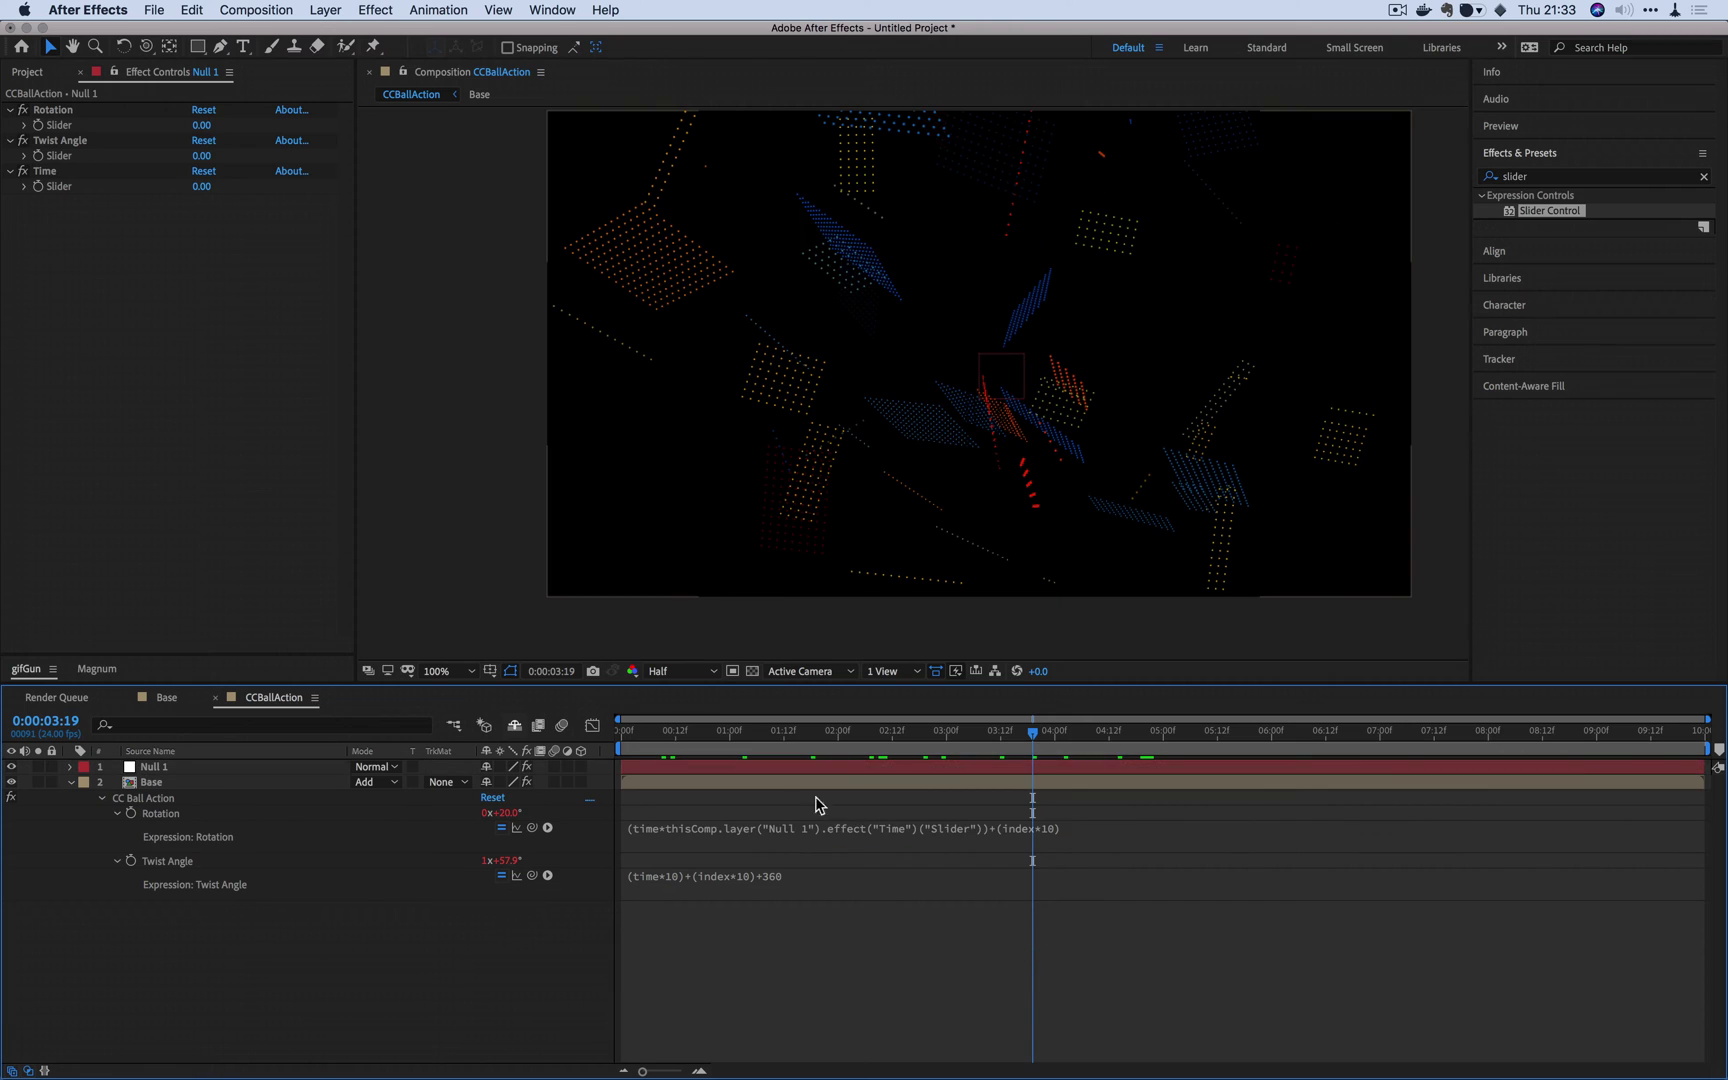
left_click(977, 828)
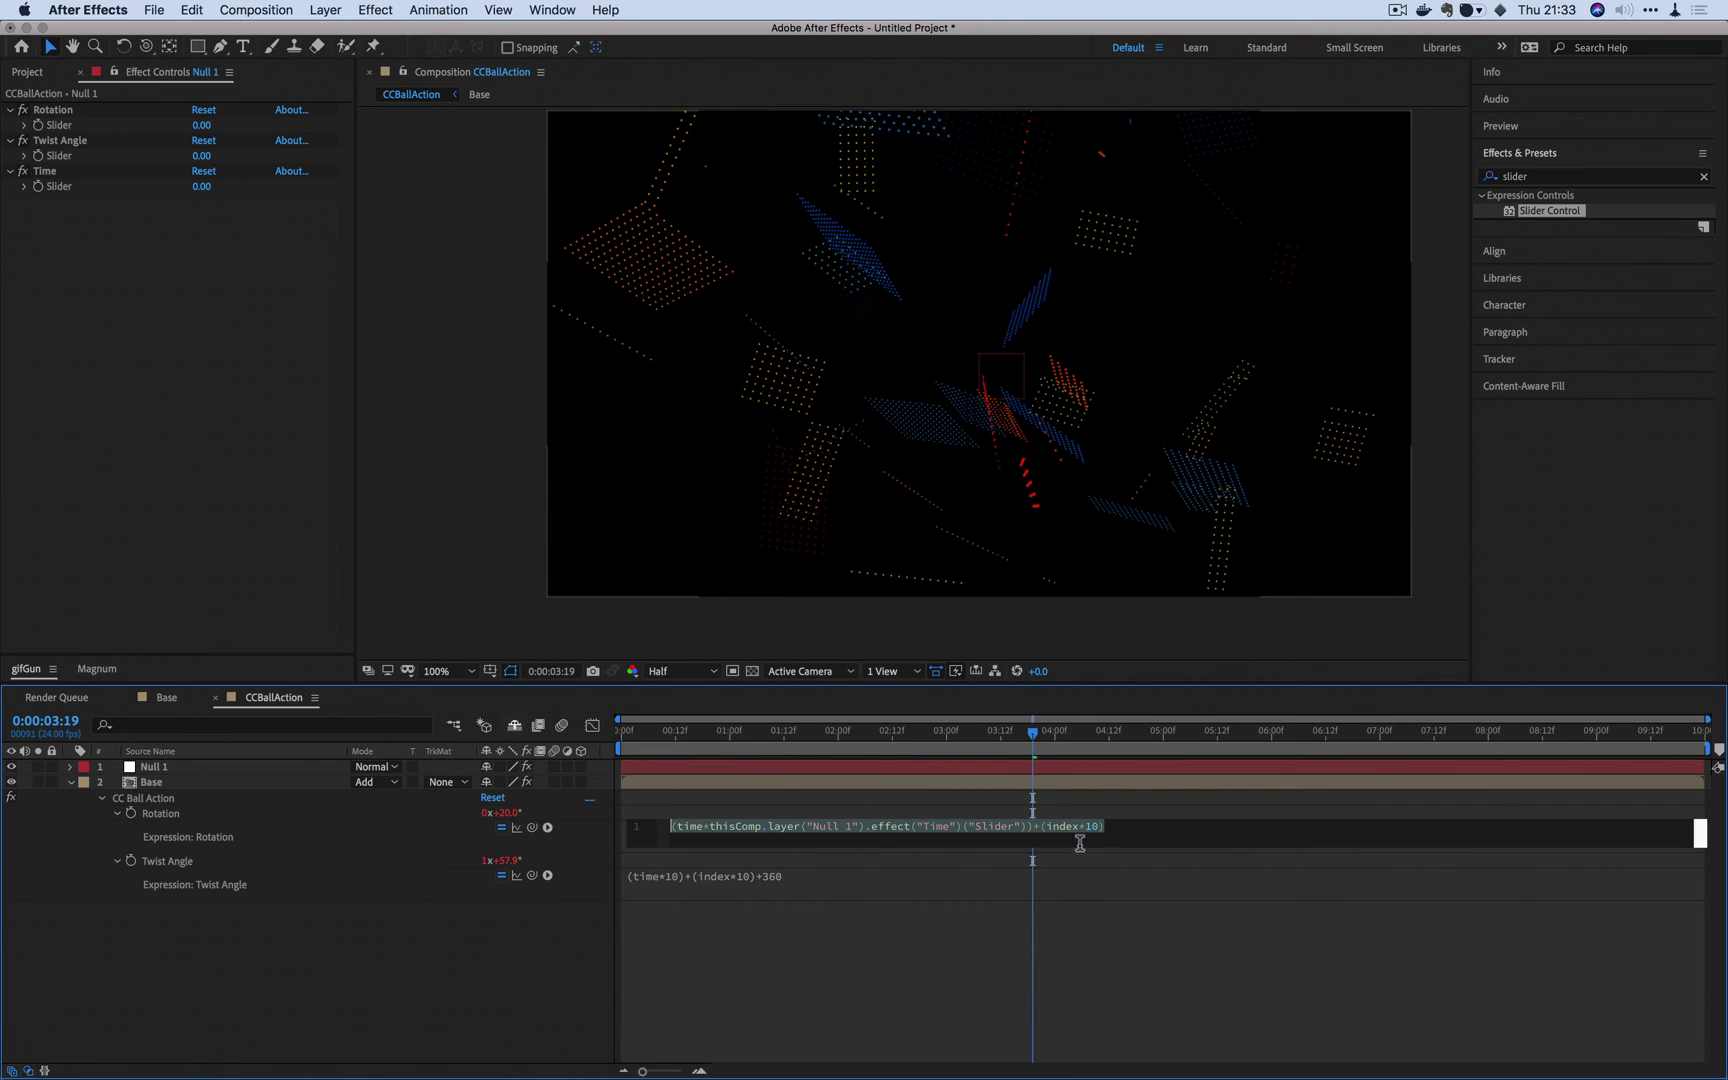
key("Right")
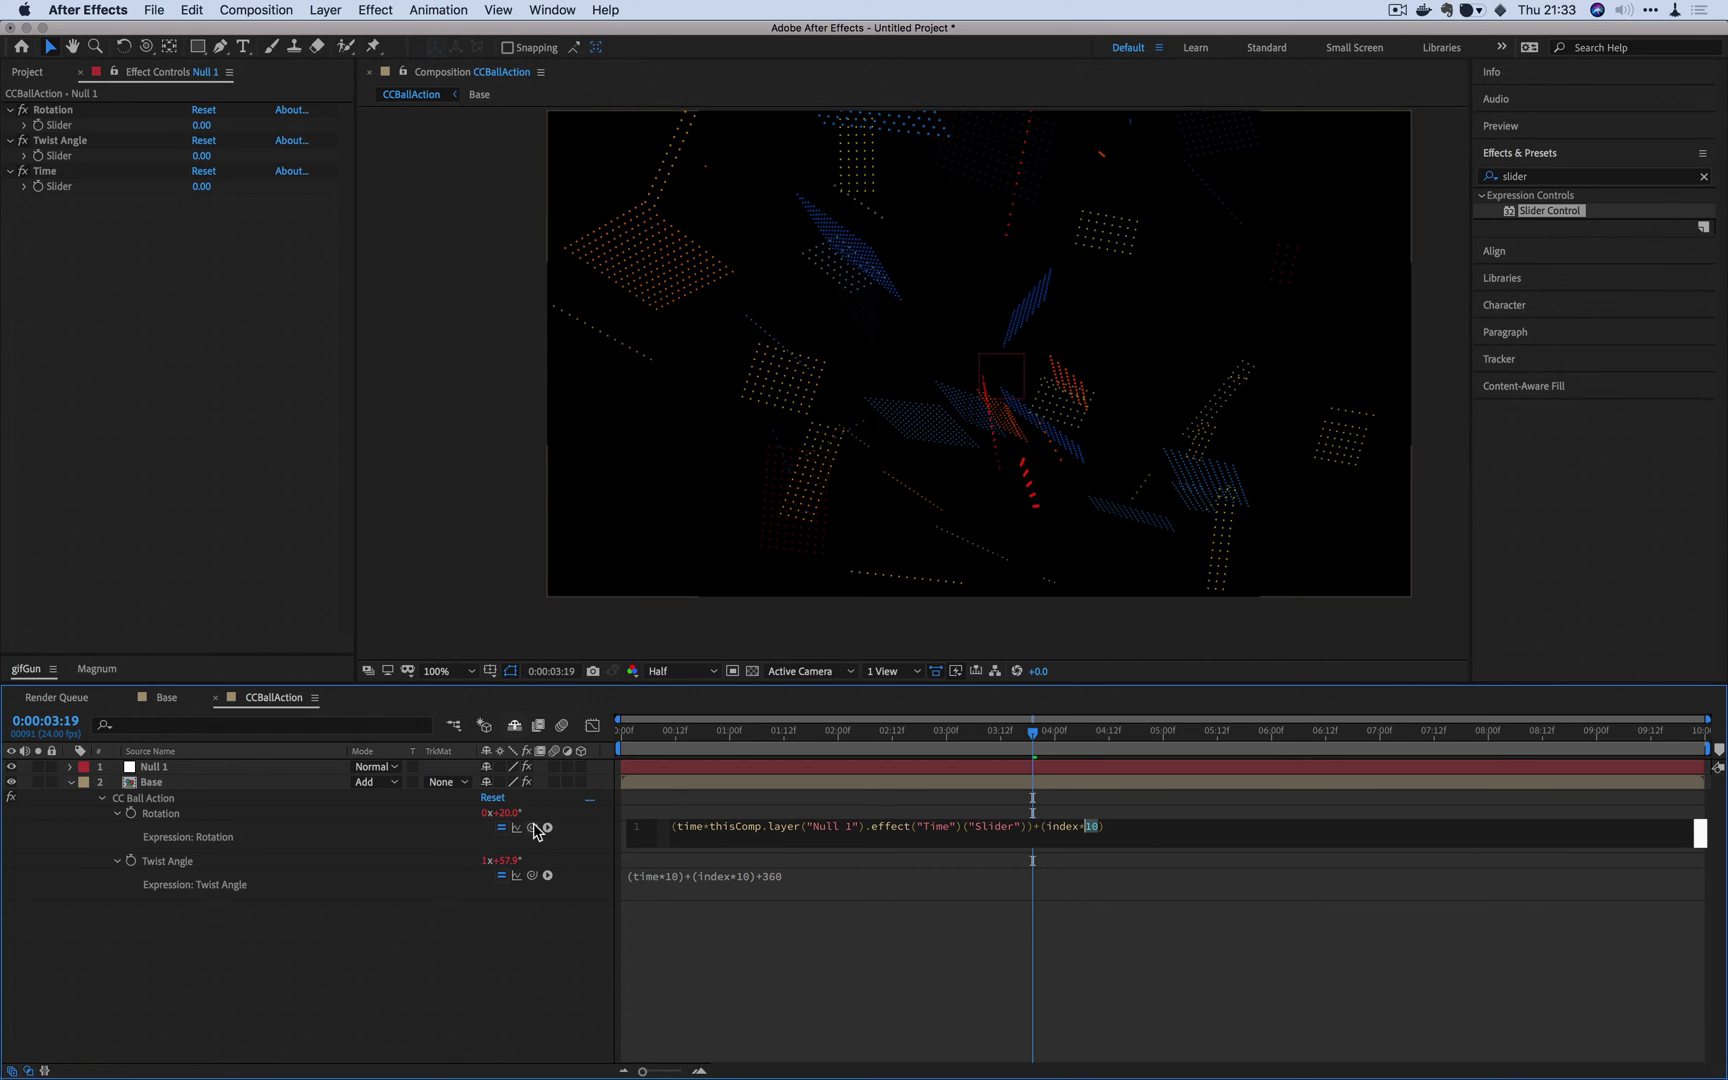
left_click_drag(533, 828, 55, 130)
left_click(305, 1032)
Step: Link the Twist Angle expression's time factor to the Time slider and index multiplier to the Twist Angle slider
left_click(686, 874)
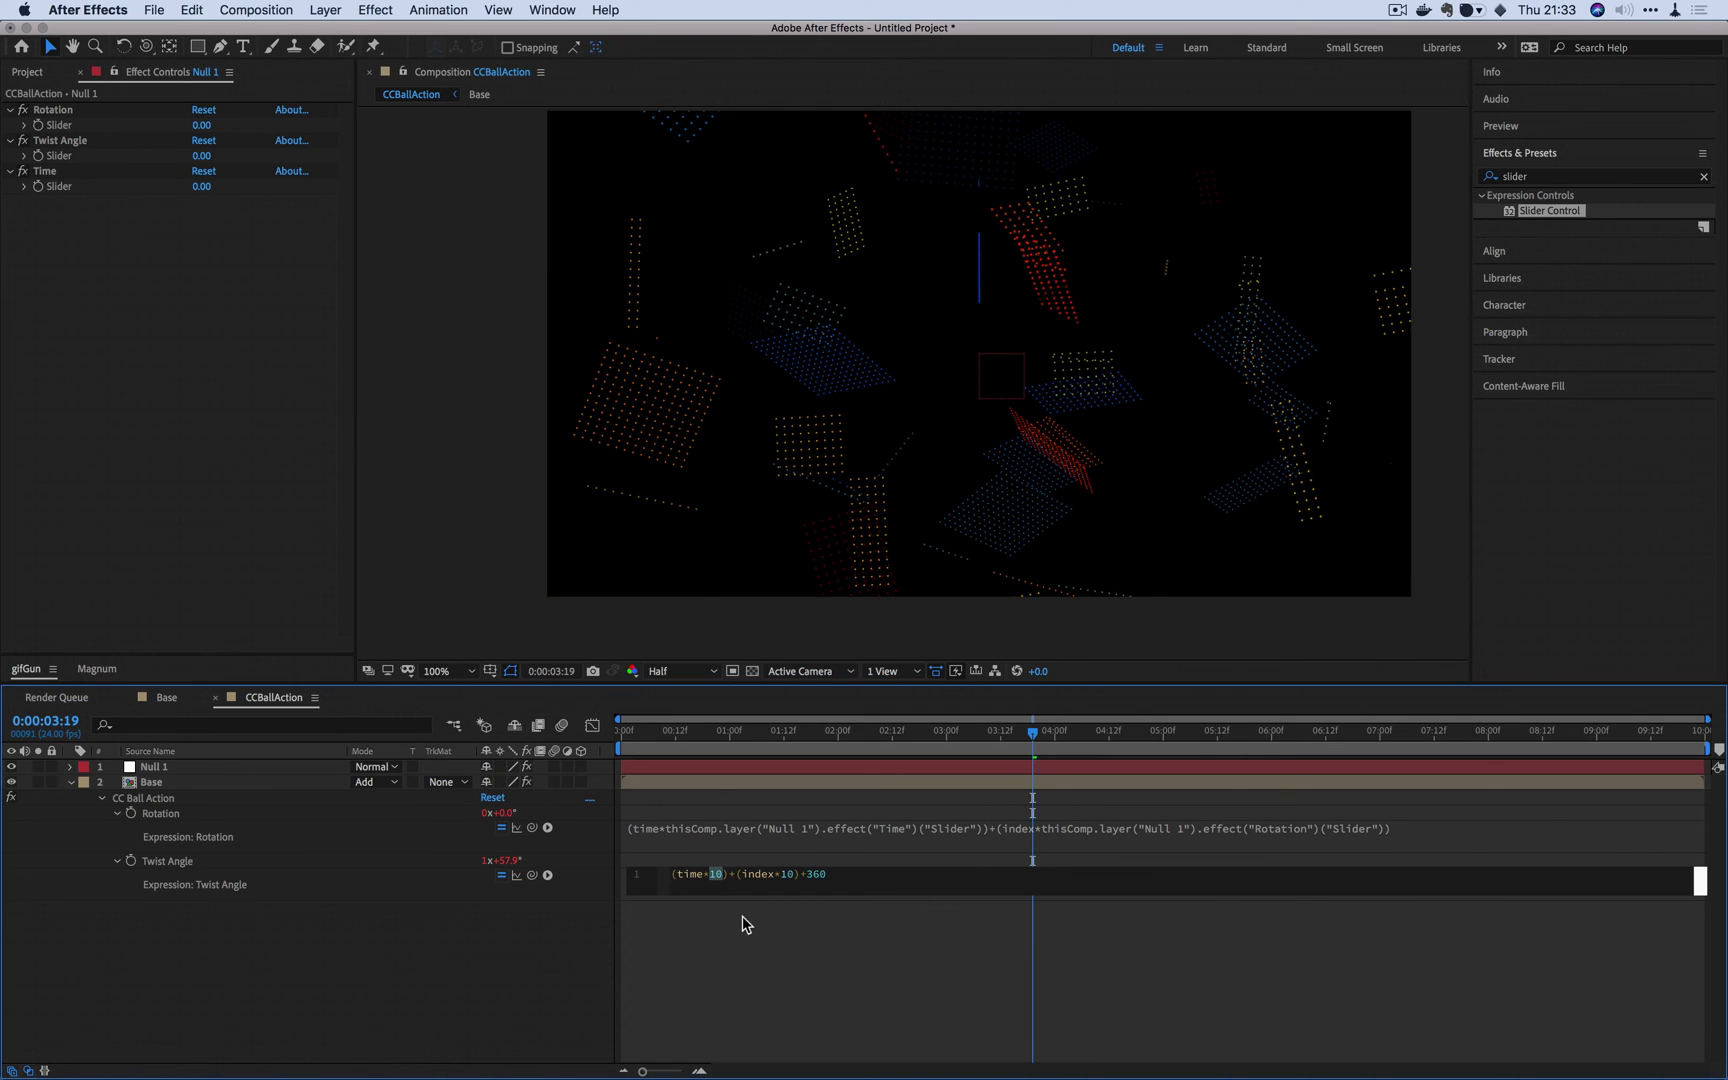
left_click_drag(545, 876, 52, 186)
left_click(1157, 907)
left_click(1085, 877)
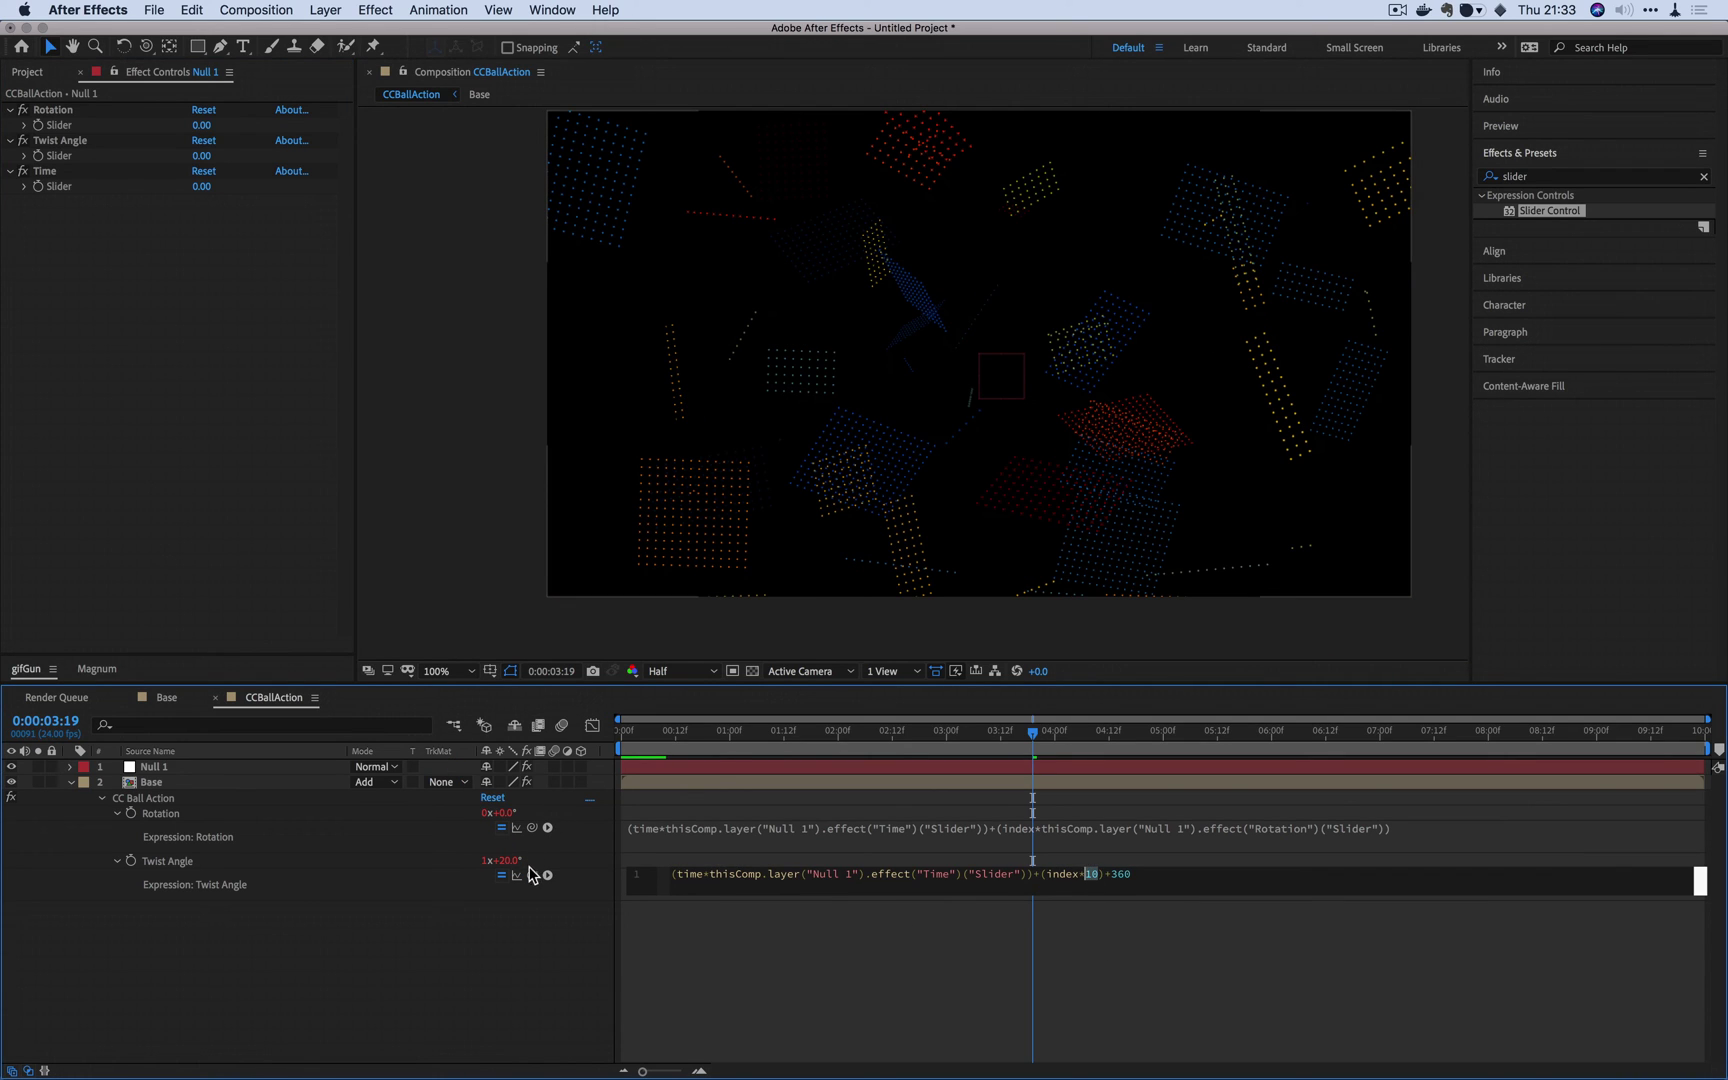
left_click_drag(95, 188, 61, 160)
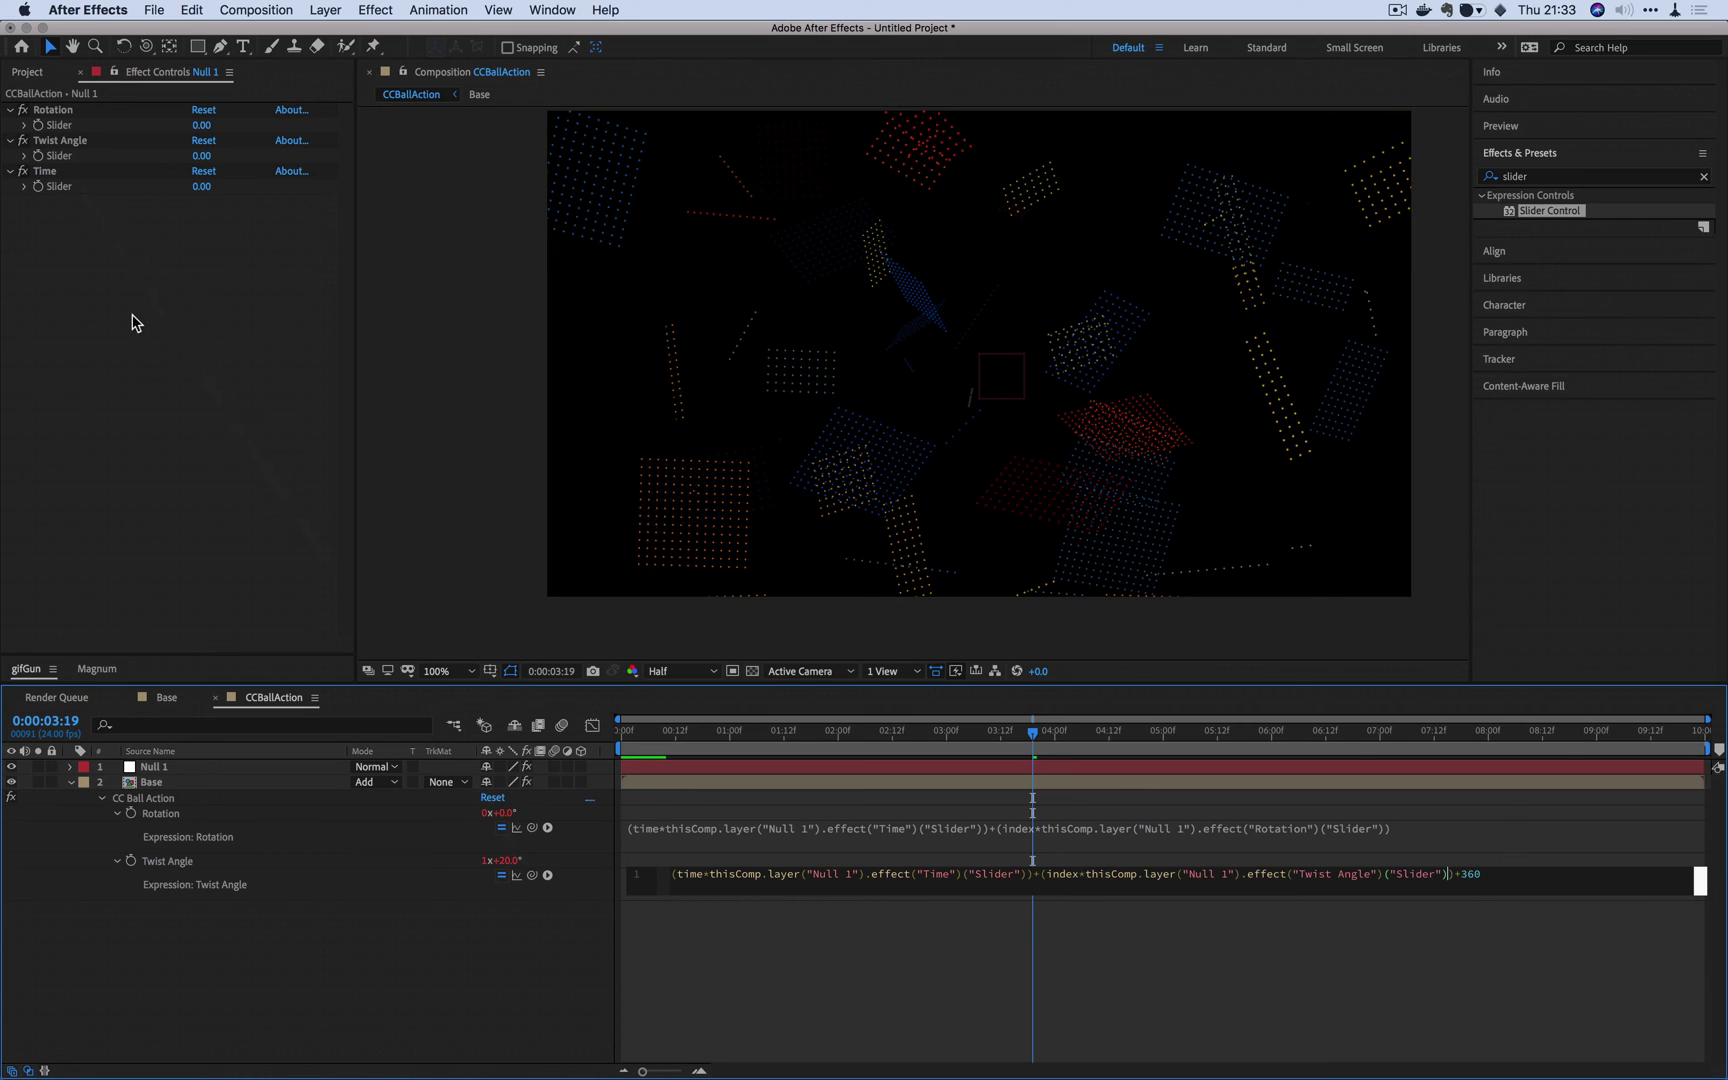
left_click(190, 374)
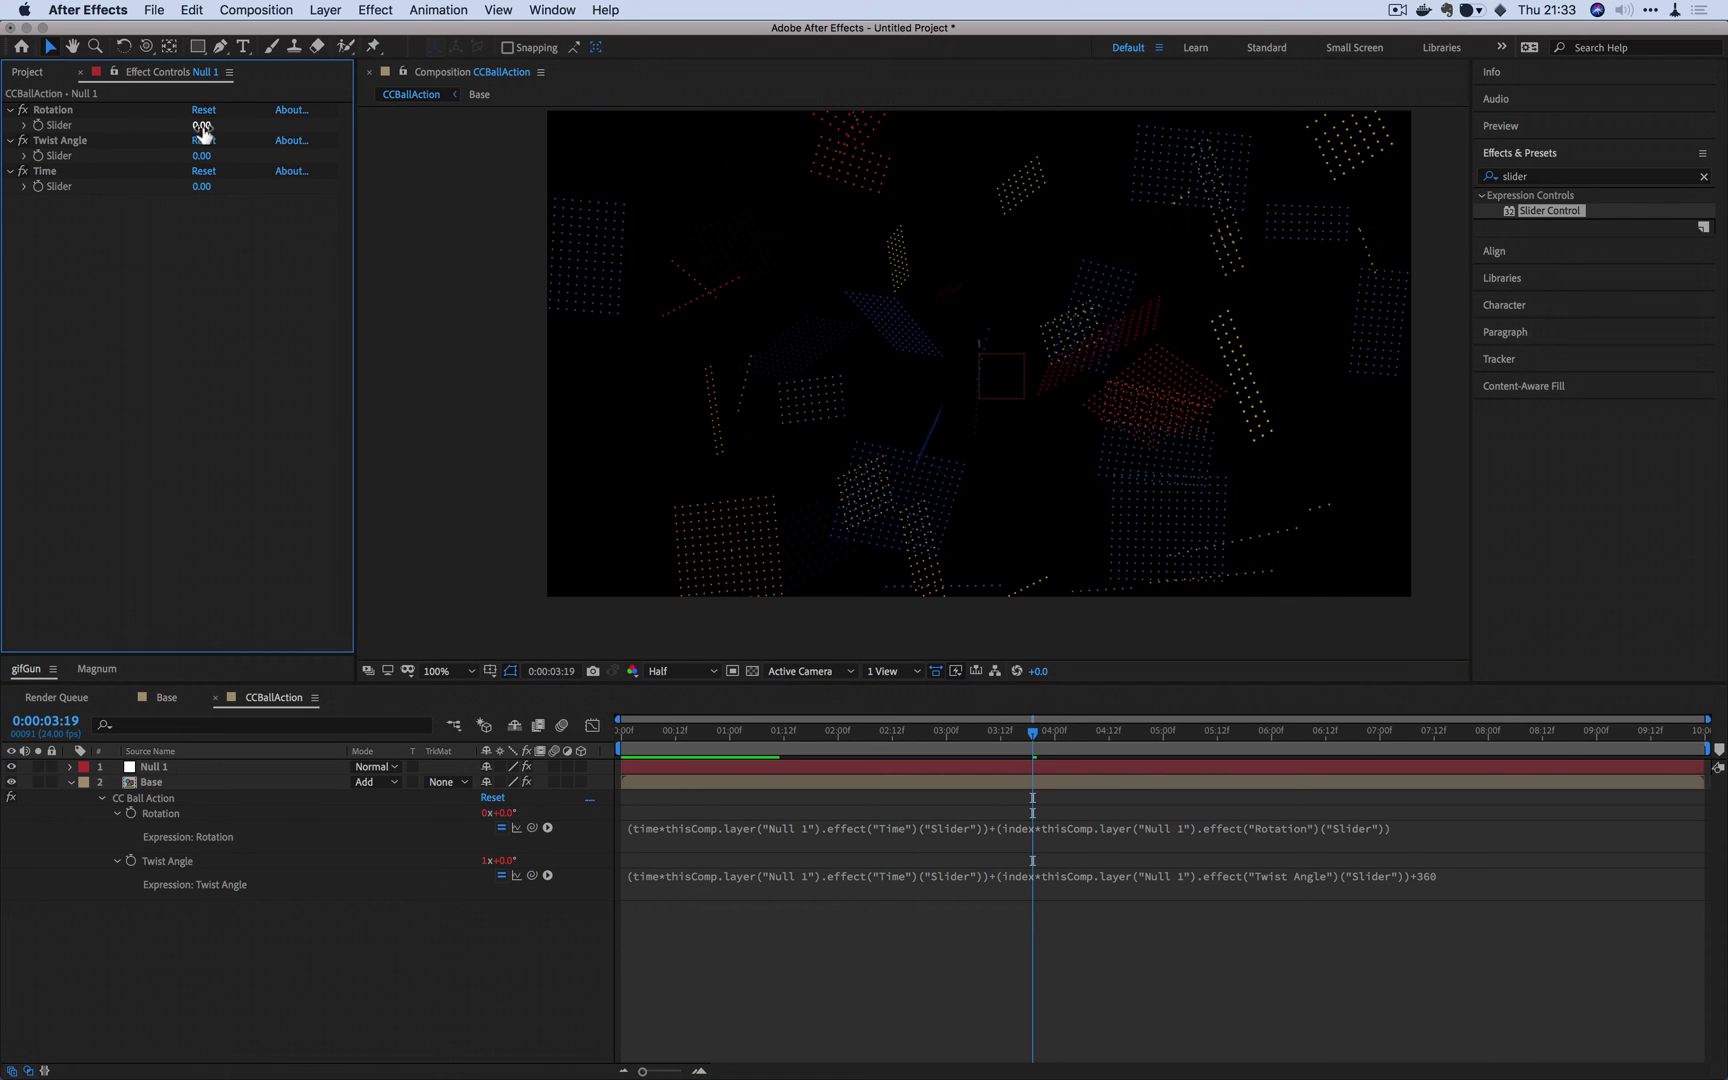
Step: Duplicate the Base layer until the comp holds eleven Base layers
left_click_drag(203, 130, 210, 127)
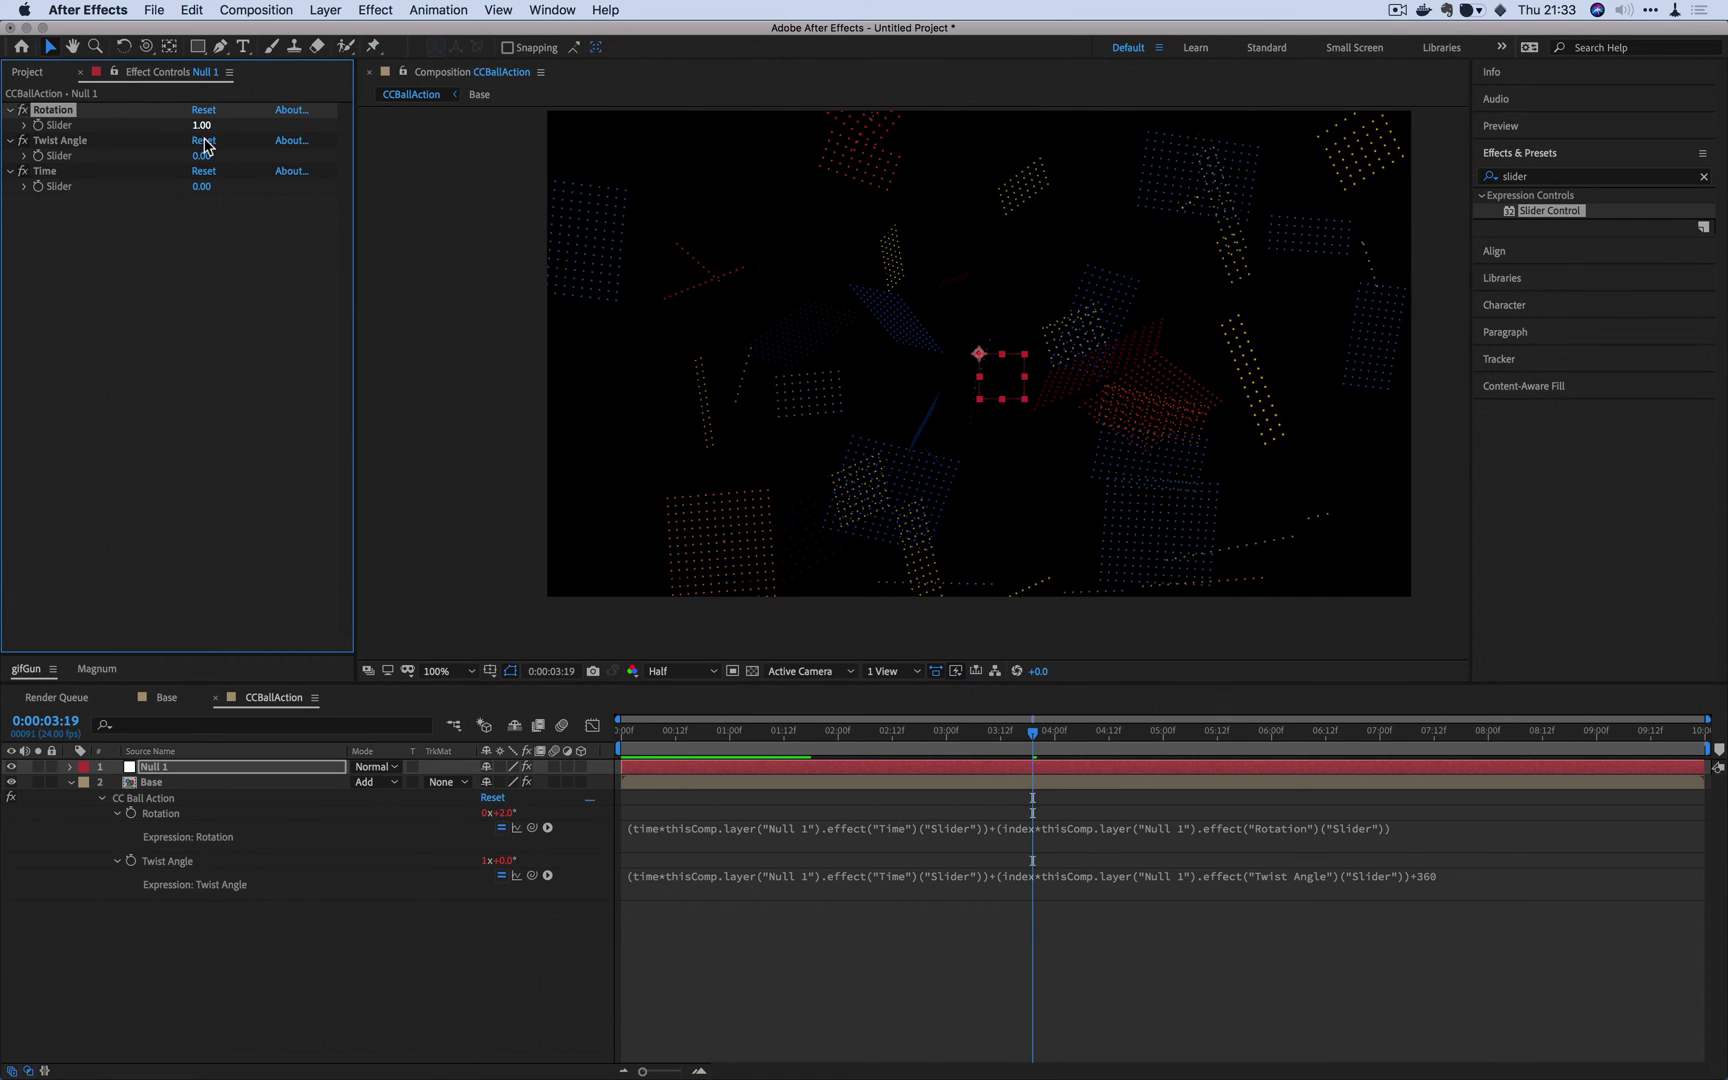
key("cmd+z")
left_click(160, 782)
key("super+d")
key("super+d")
key("super+d")
key("super+d")
key("super+d")
key("super+d")
key("super+d")
key("super+d")
key("super+d")
key("super+d")
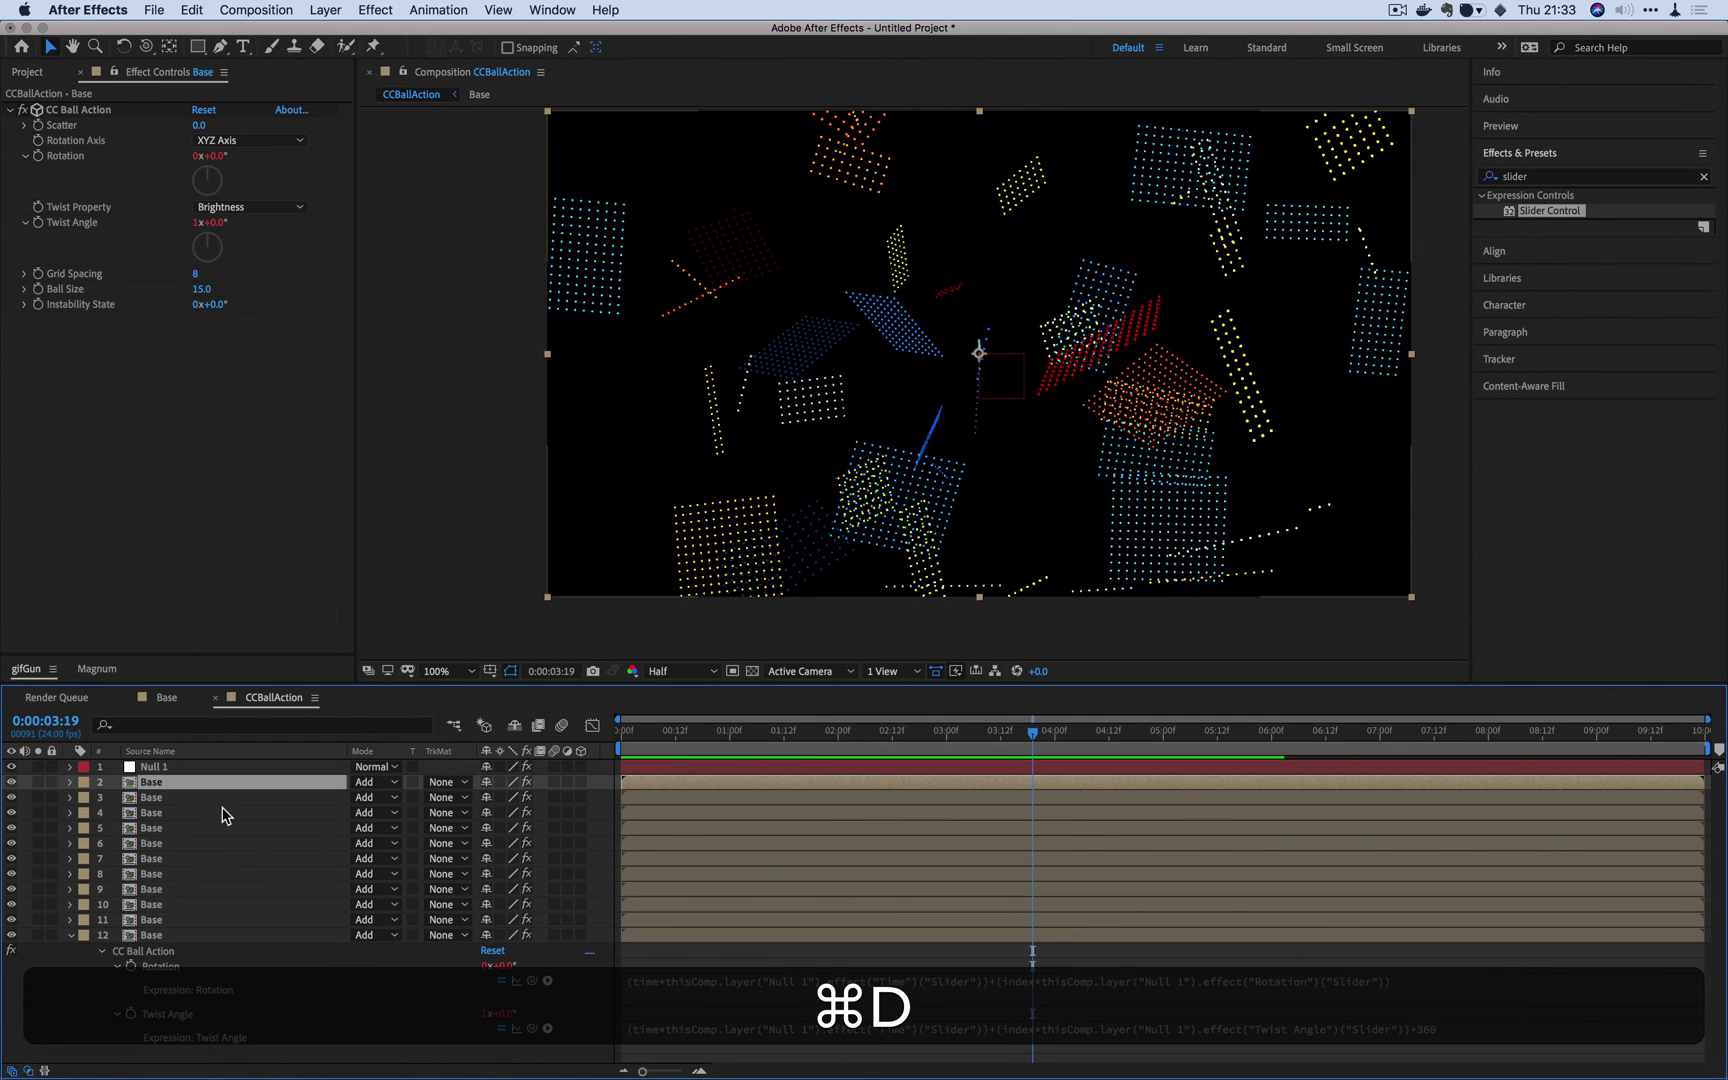
Step: Set Null 1's Twist Angle slider to 1 and Rotation slider to 3
left_click(153, 767)
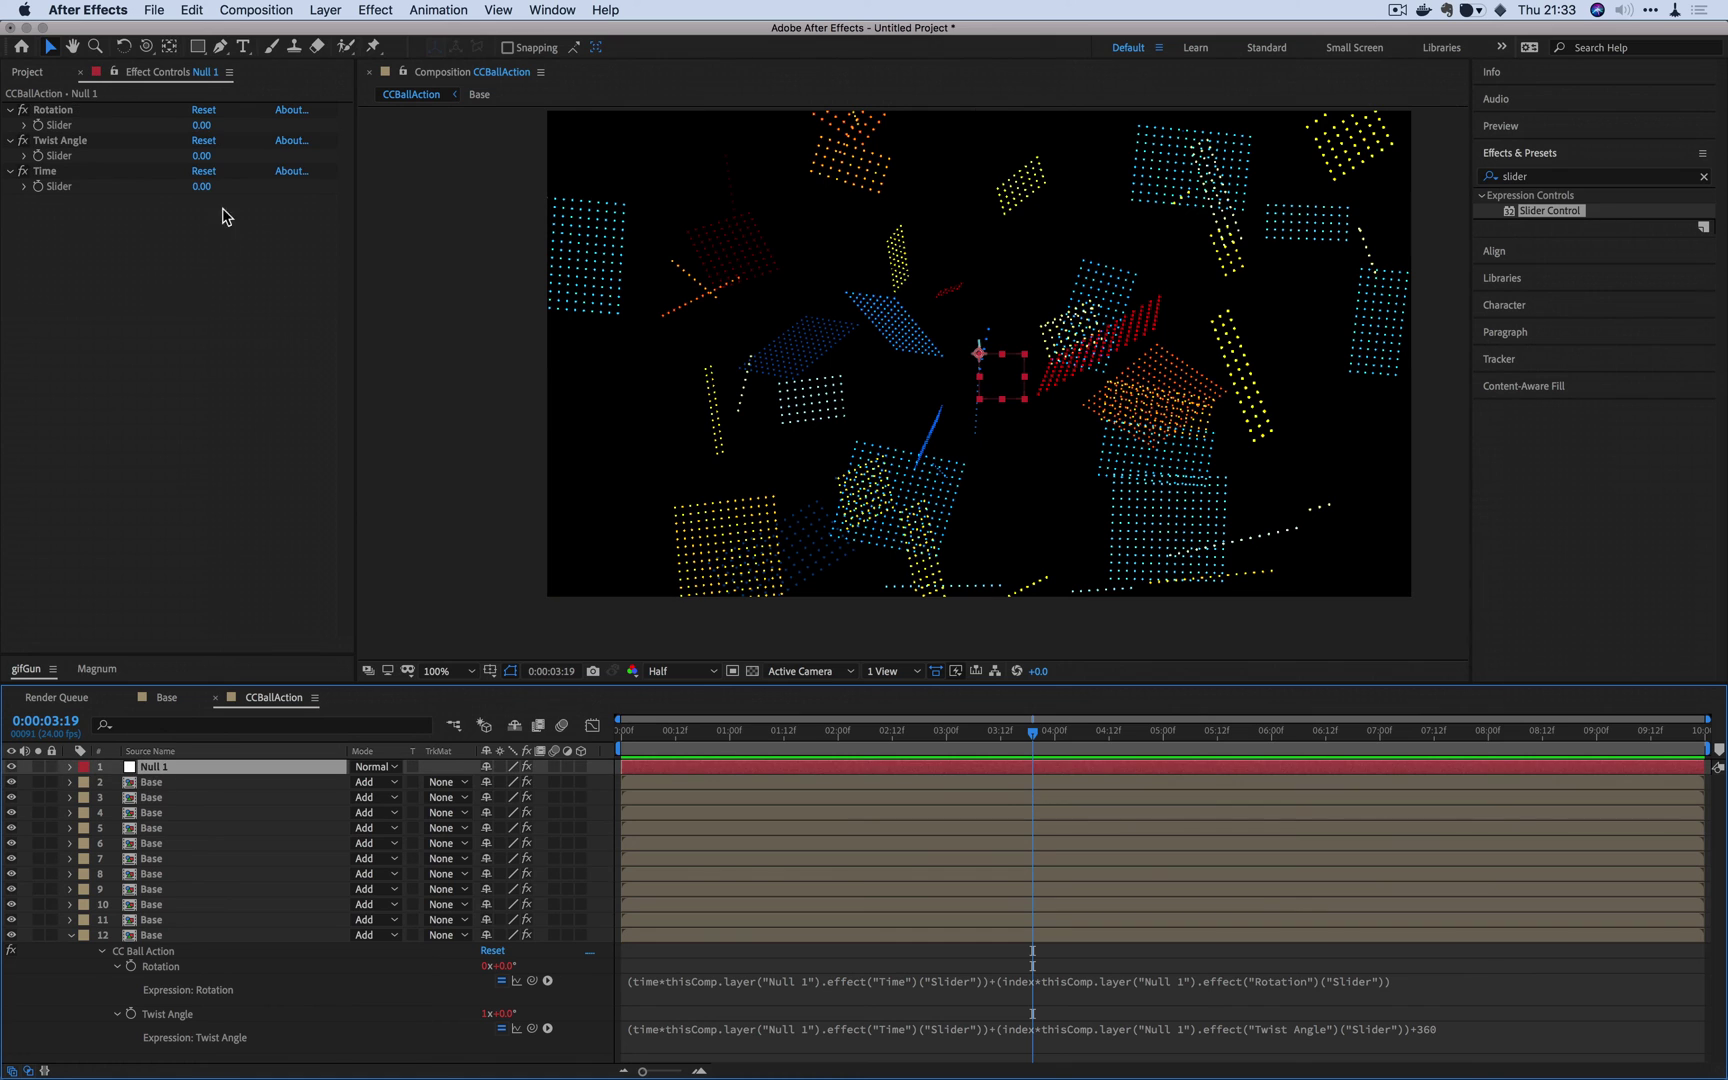
left_click(199, 157)
type("1")
left_click(212, 220)
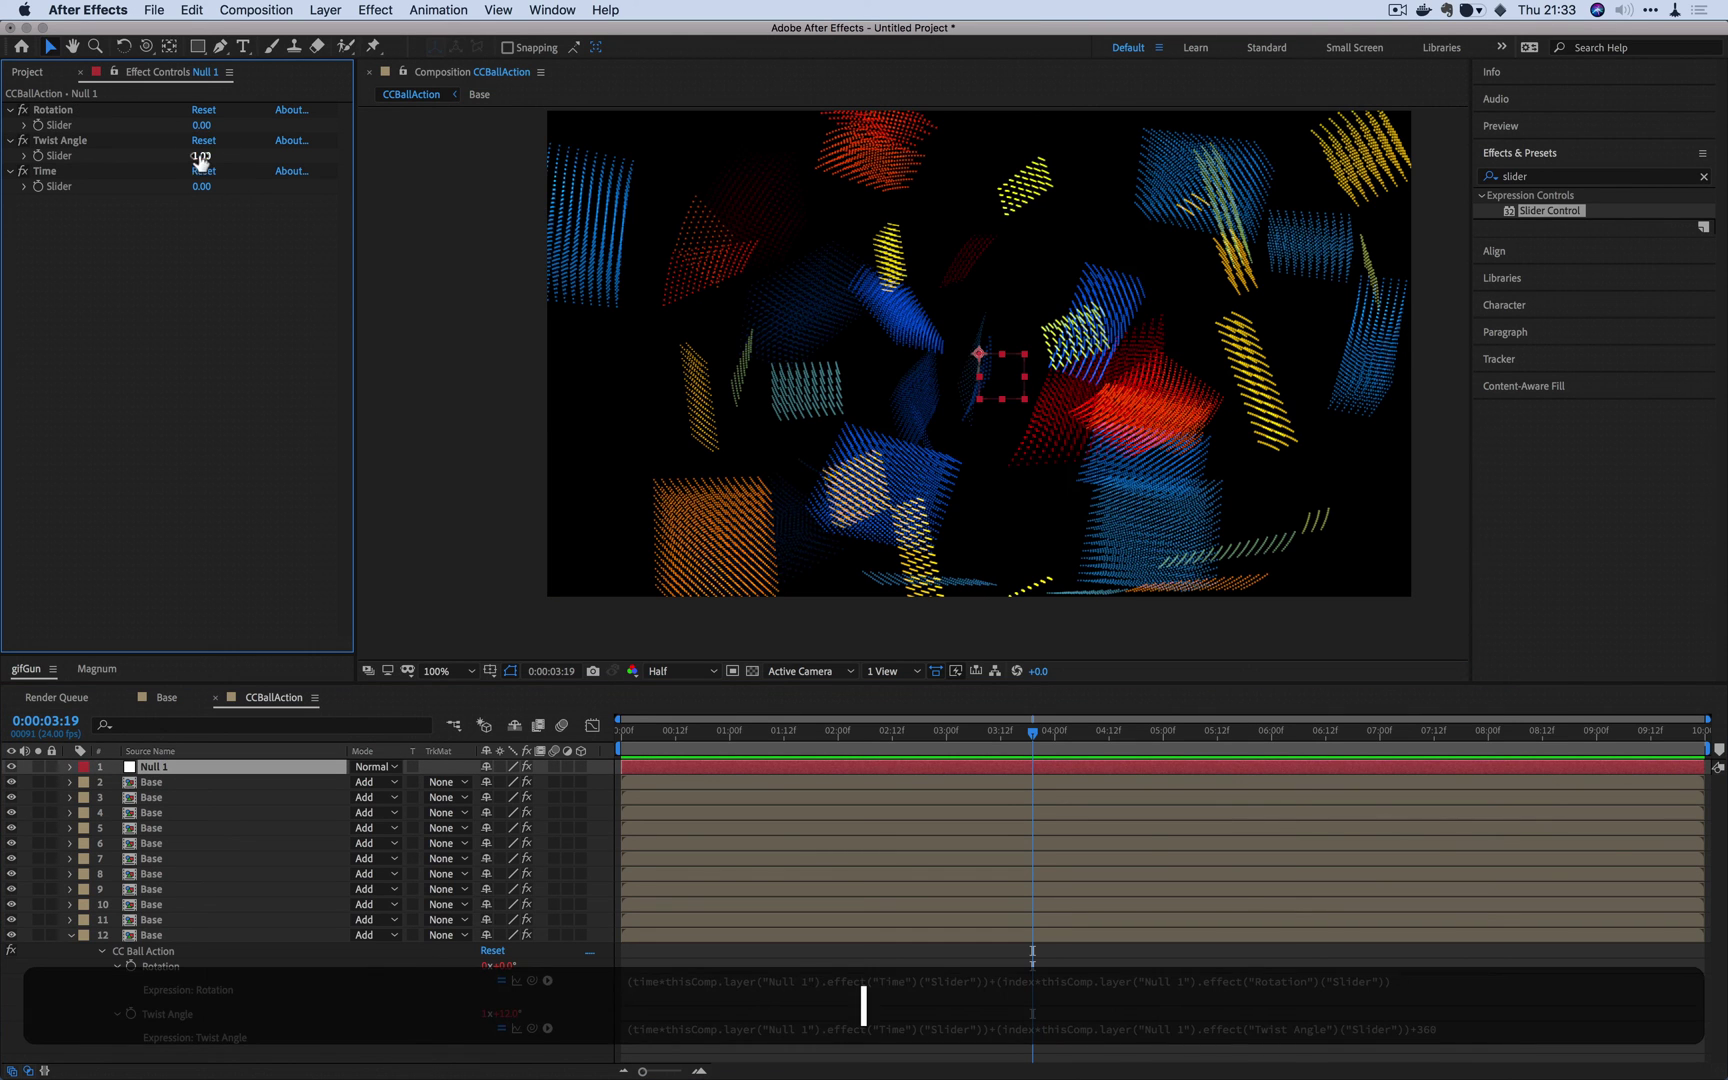
type("2")
left_click(218, 300)
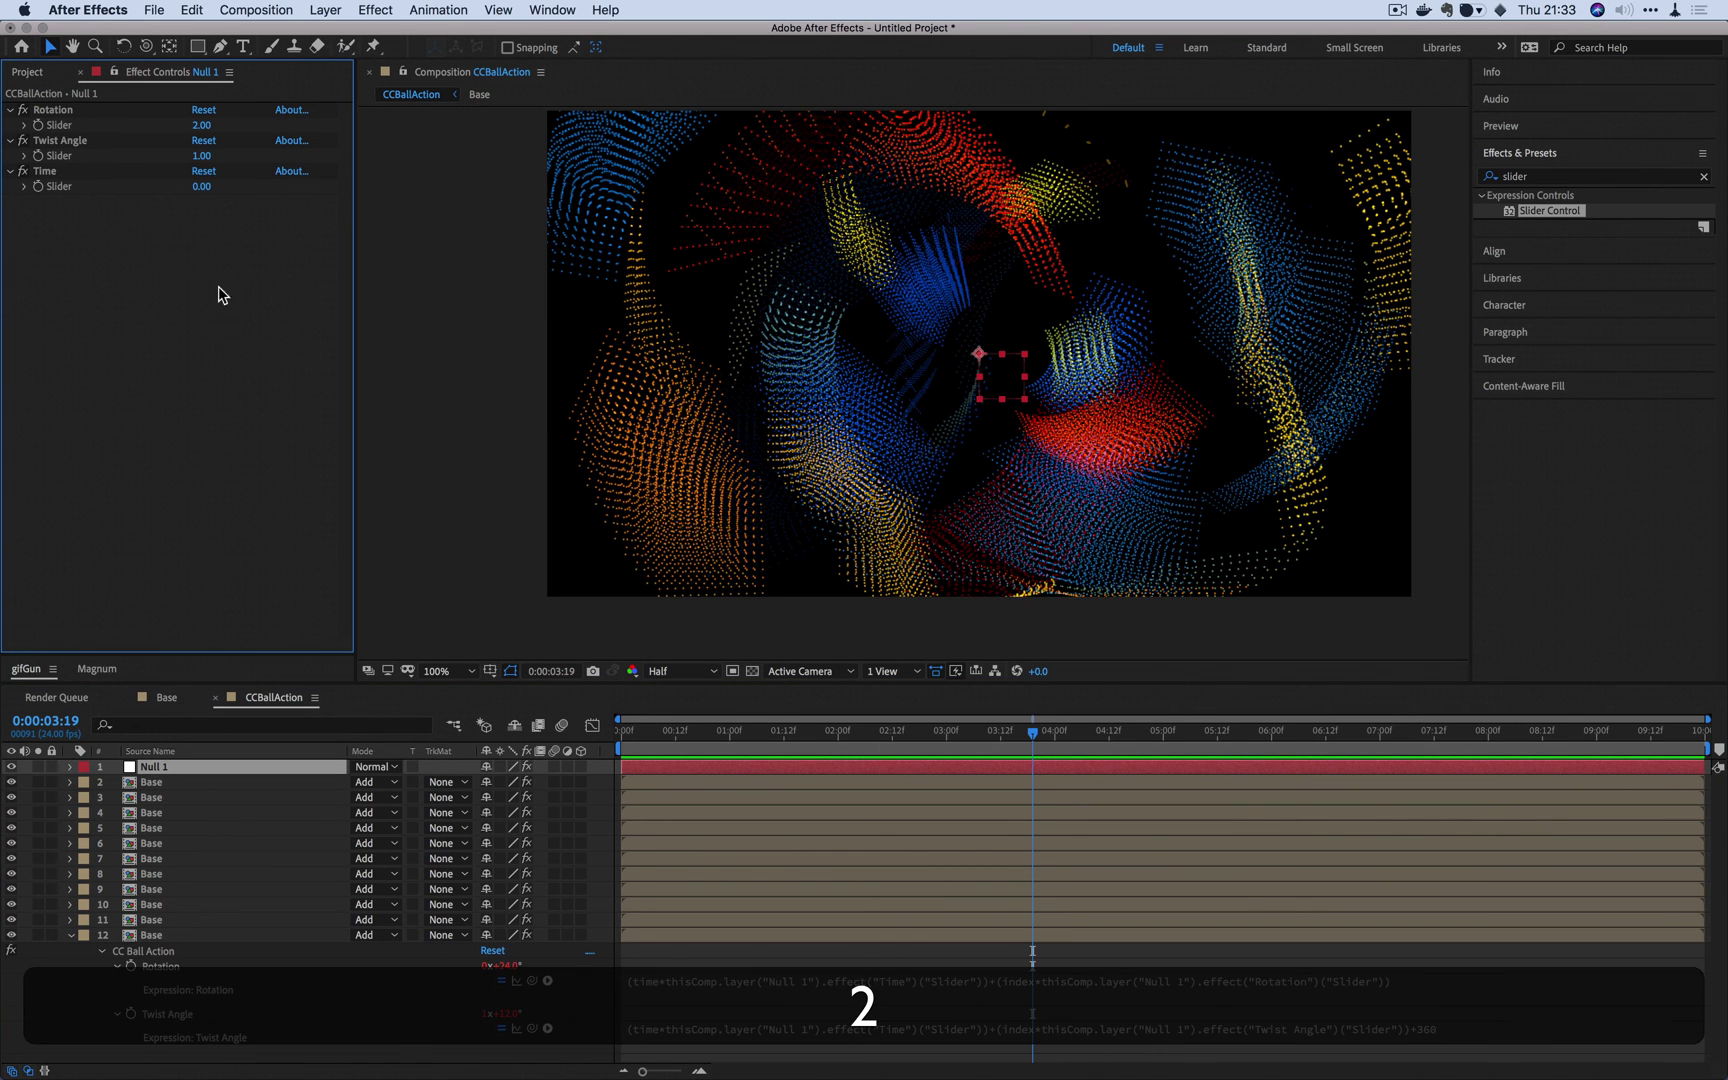
left_click(205, 127)
type("3")
key("Tab")
left_click(301, 336)
Step: Raise Null 1's Time slider to 29 and preview the animation
left_click(202, 188)
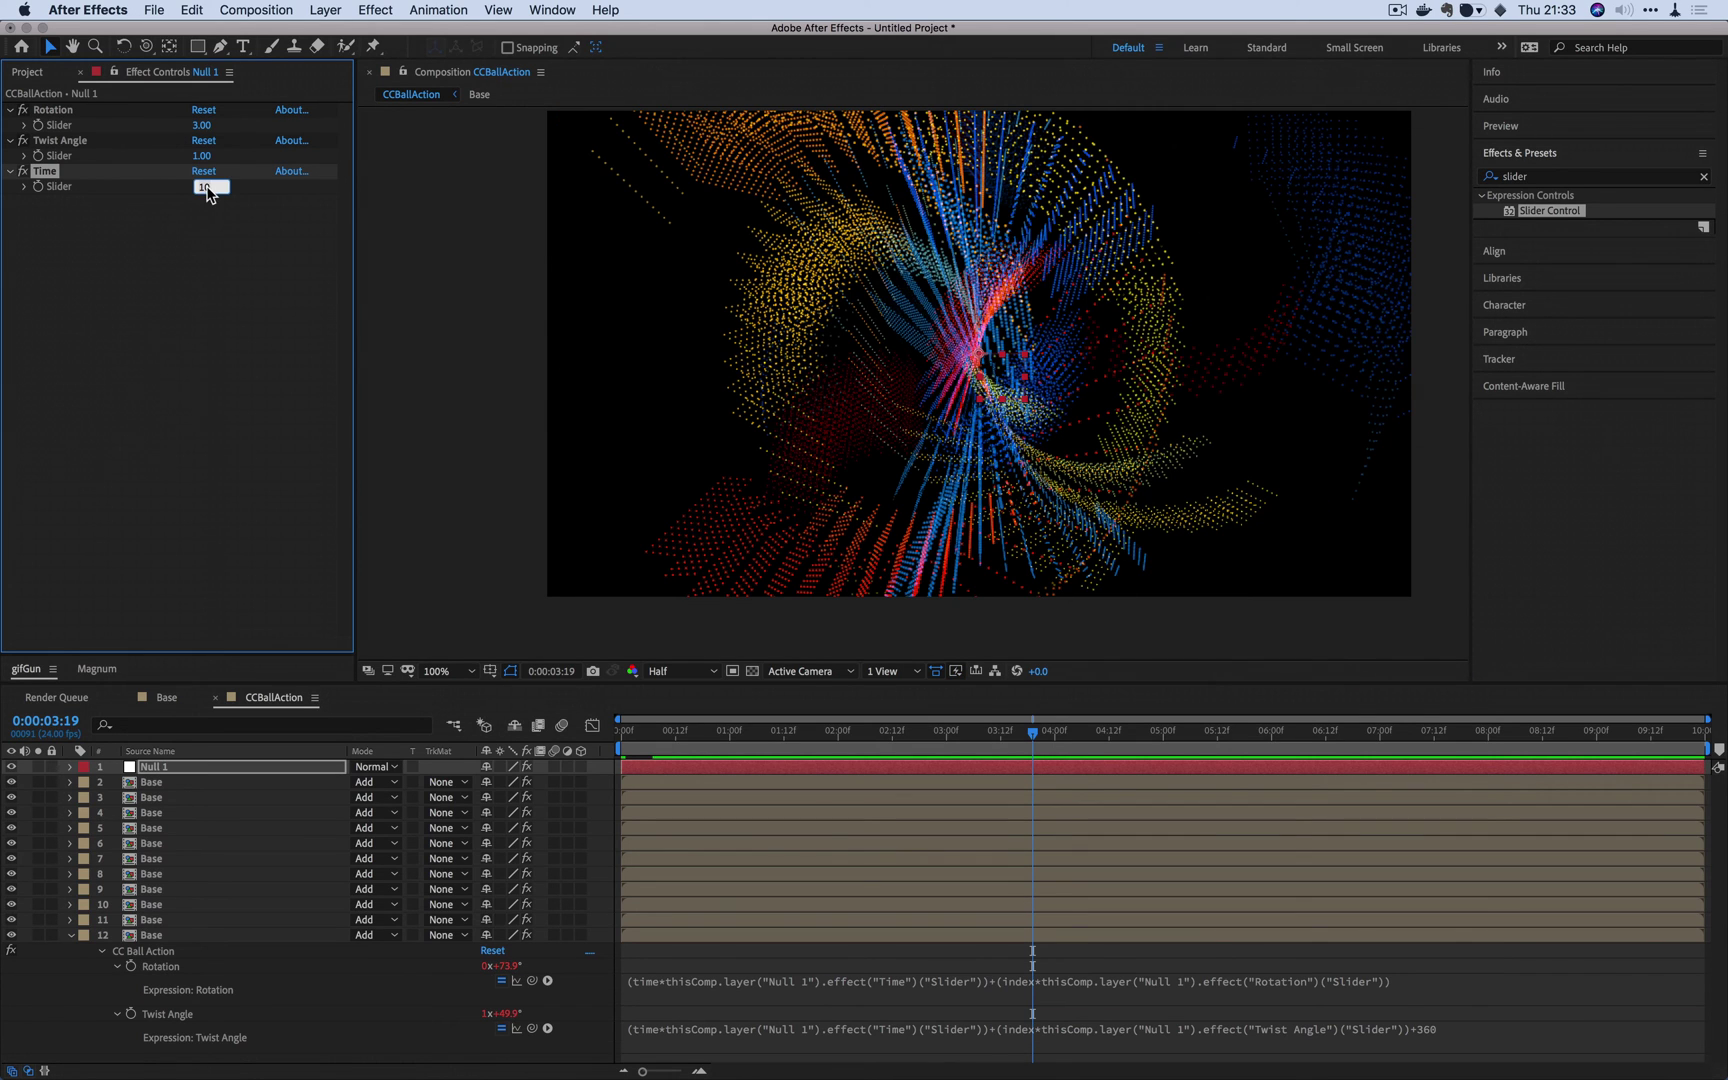
type("2")
left_click(237, 301)
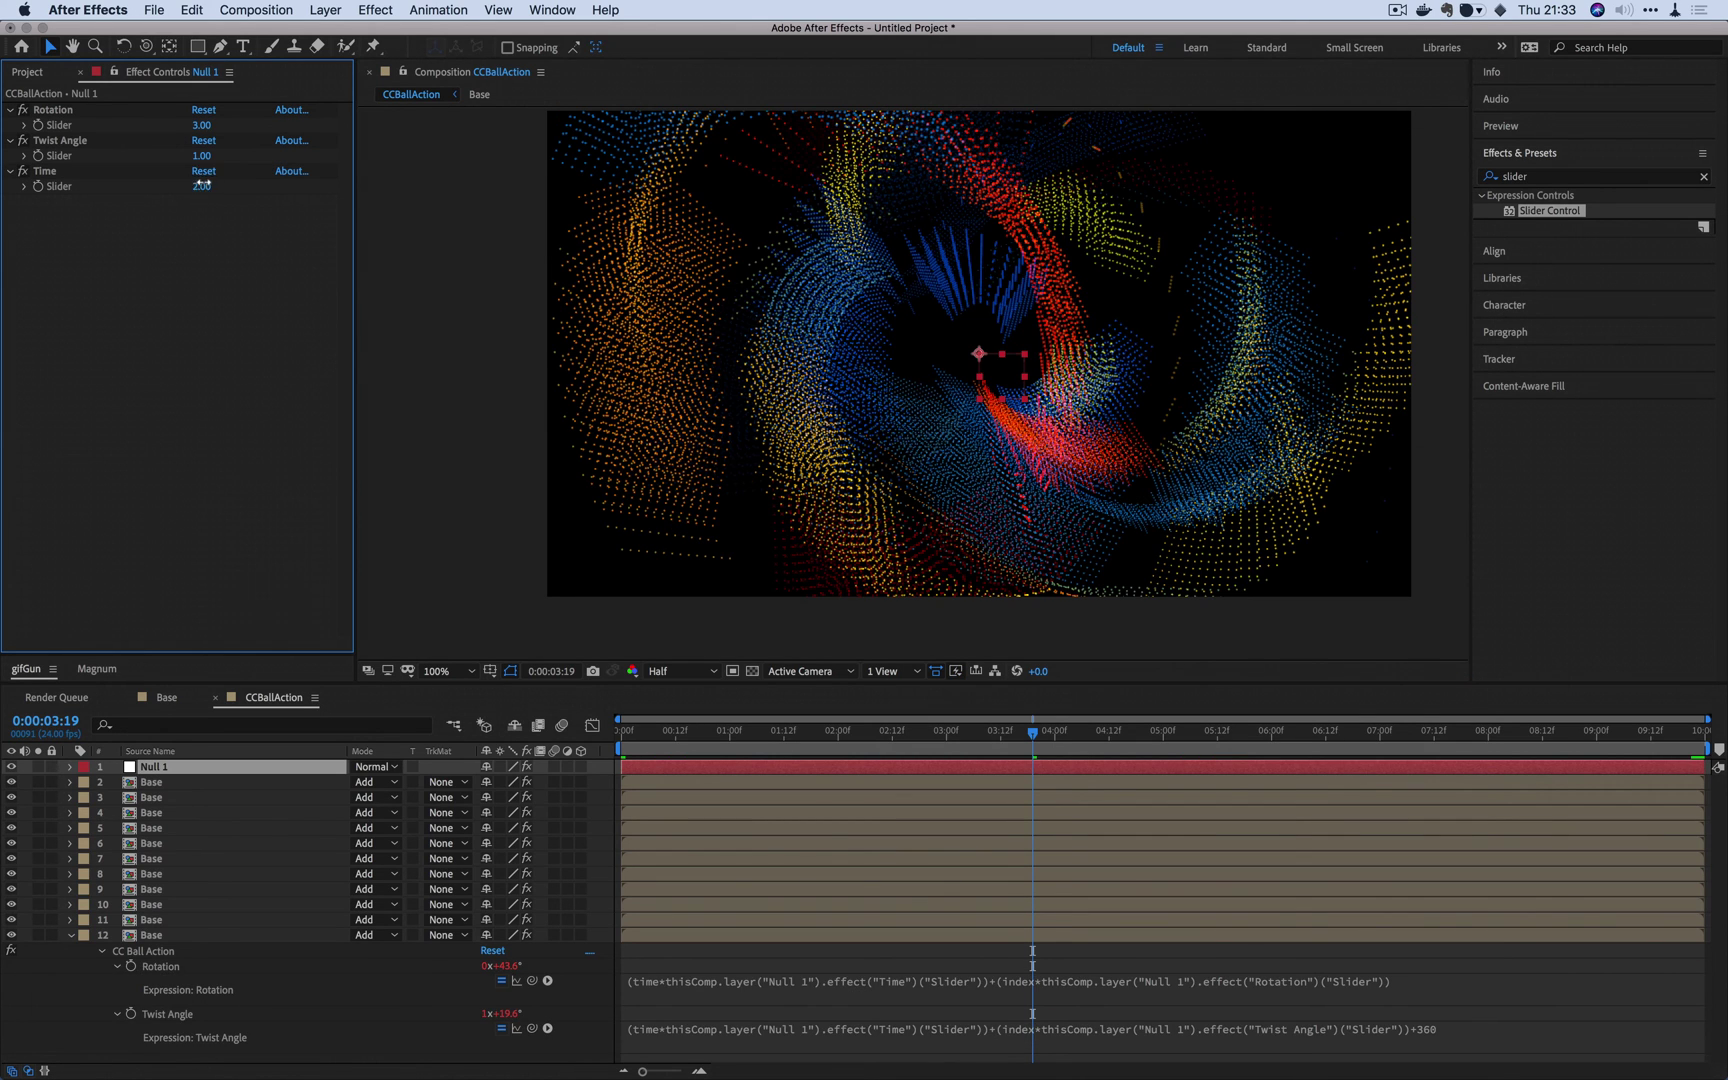
left_click_drag(205, 185, 217, 311)
key("space")
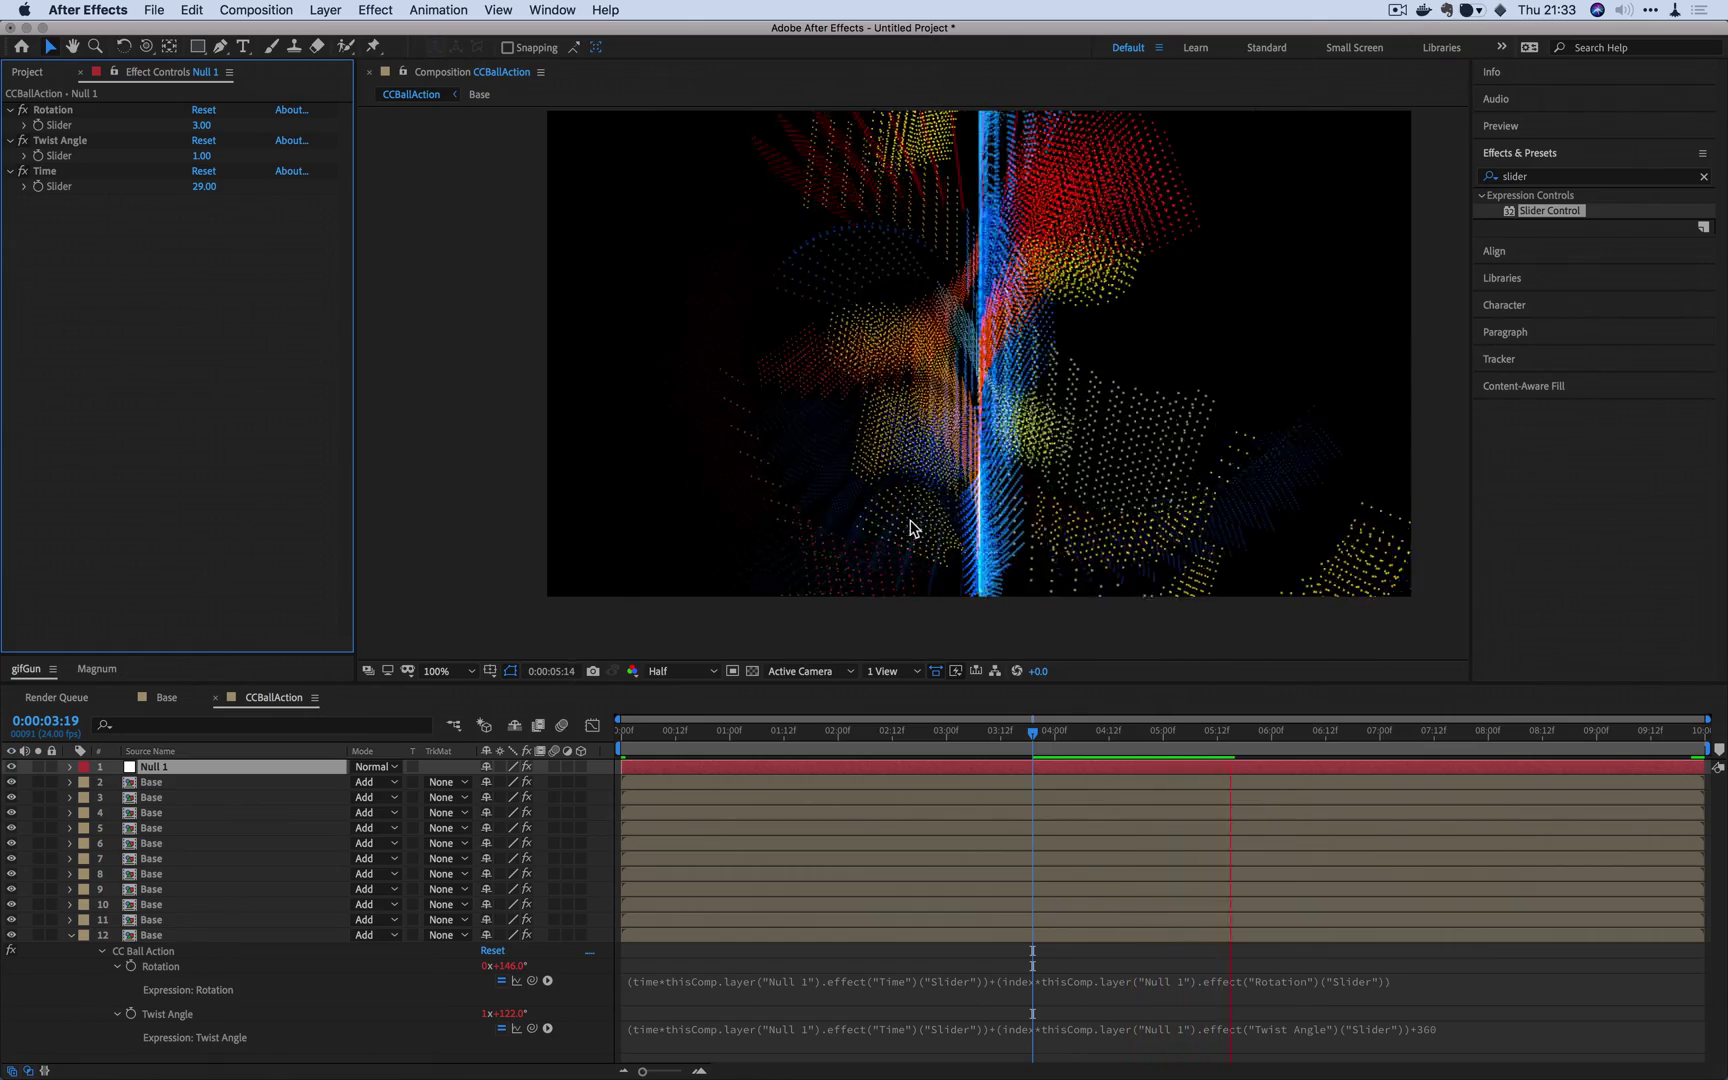
Step: Add Camera 1 with about an 80° angle of view, orbit it into the tunnel, and preview
left_click(71, 935)
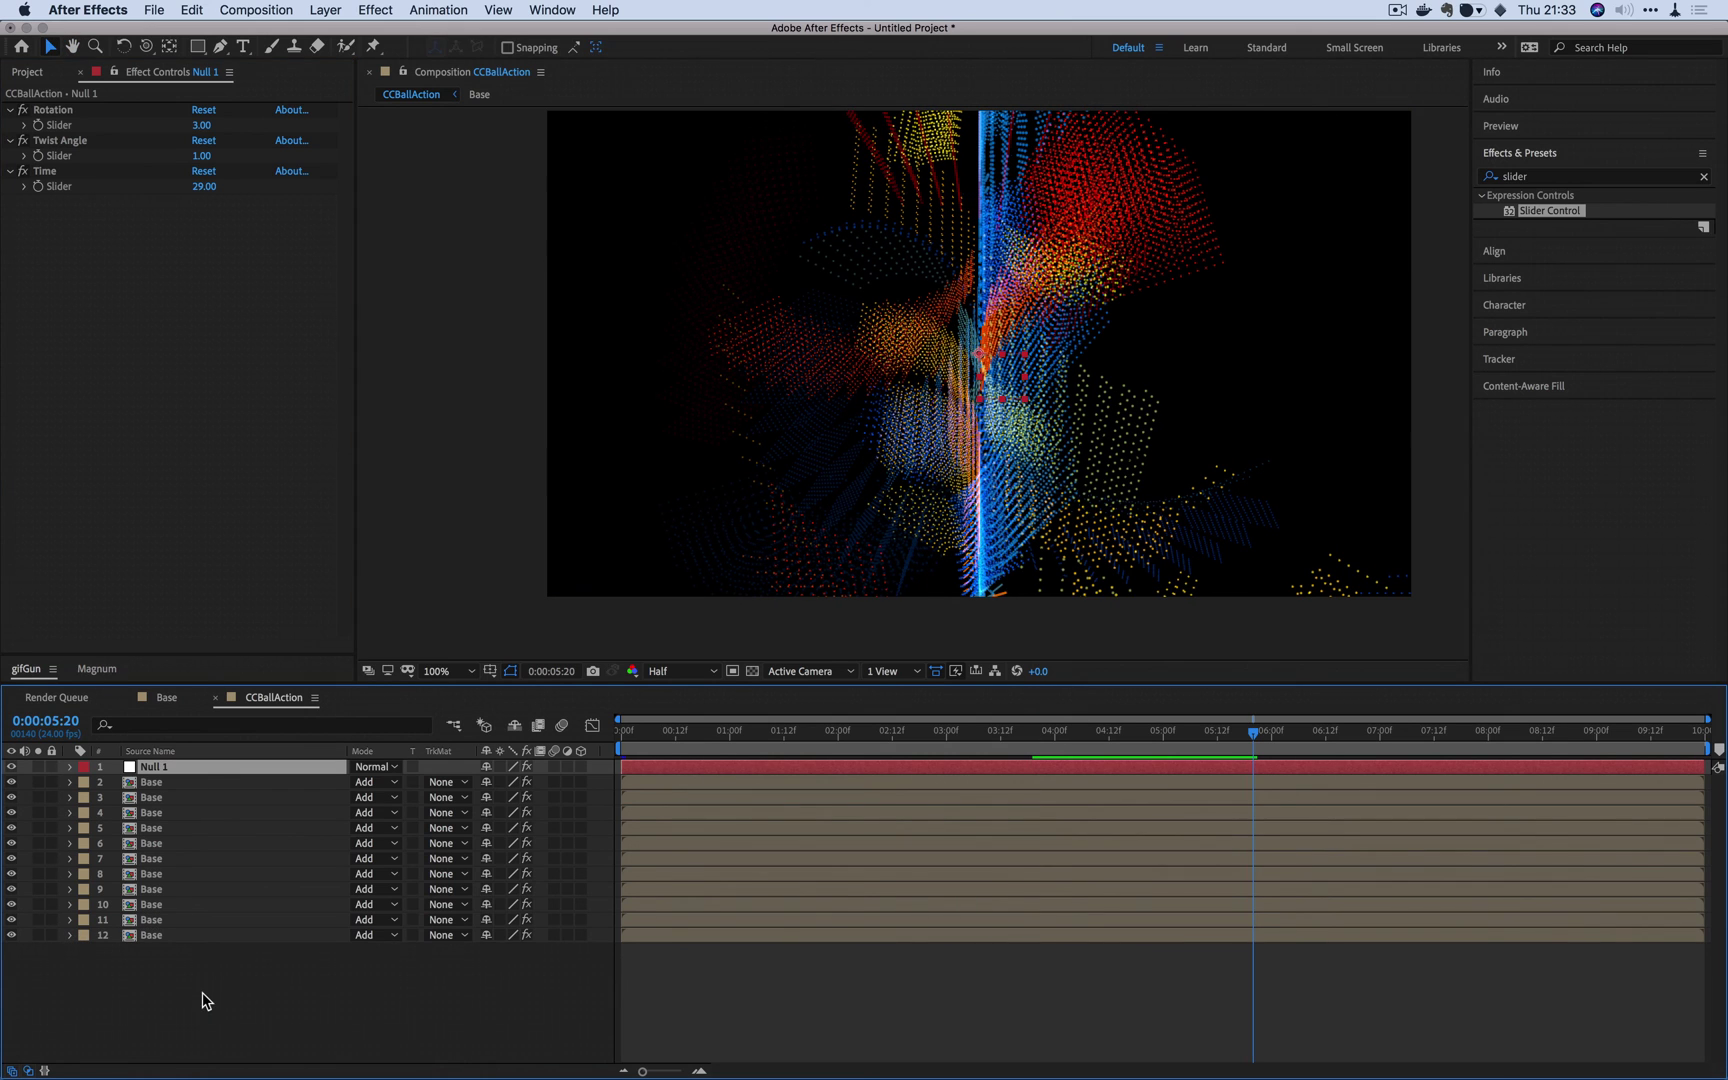
right_click(202, 992)
mouse_move(300, 881)
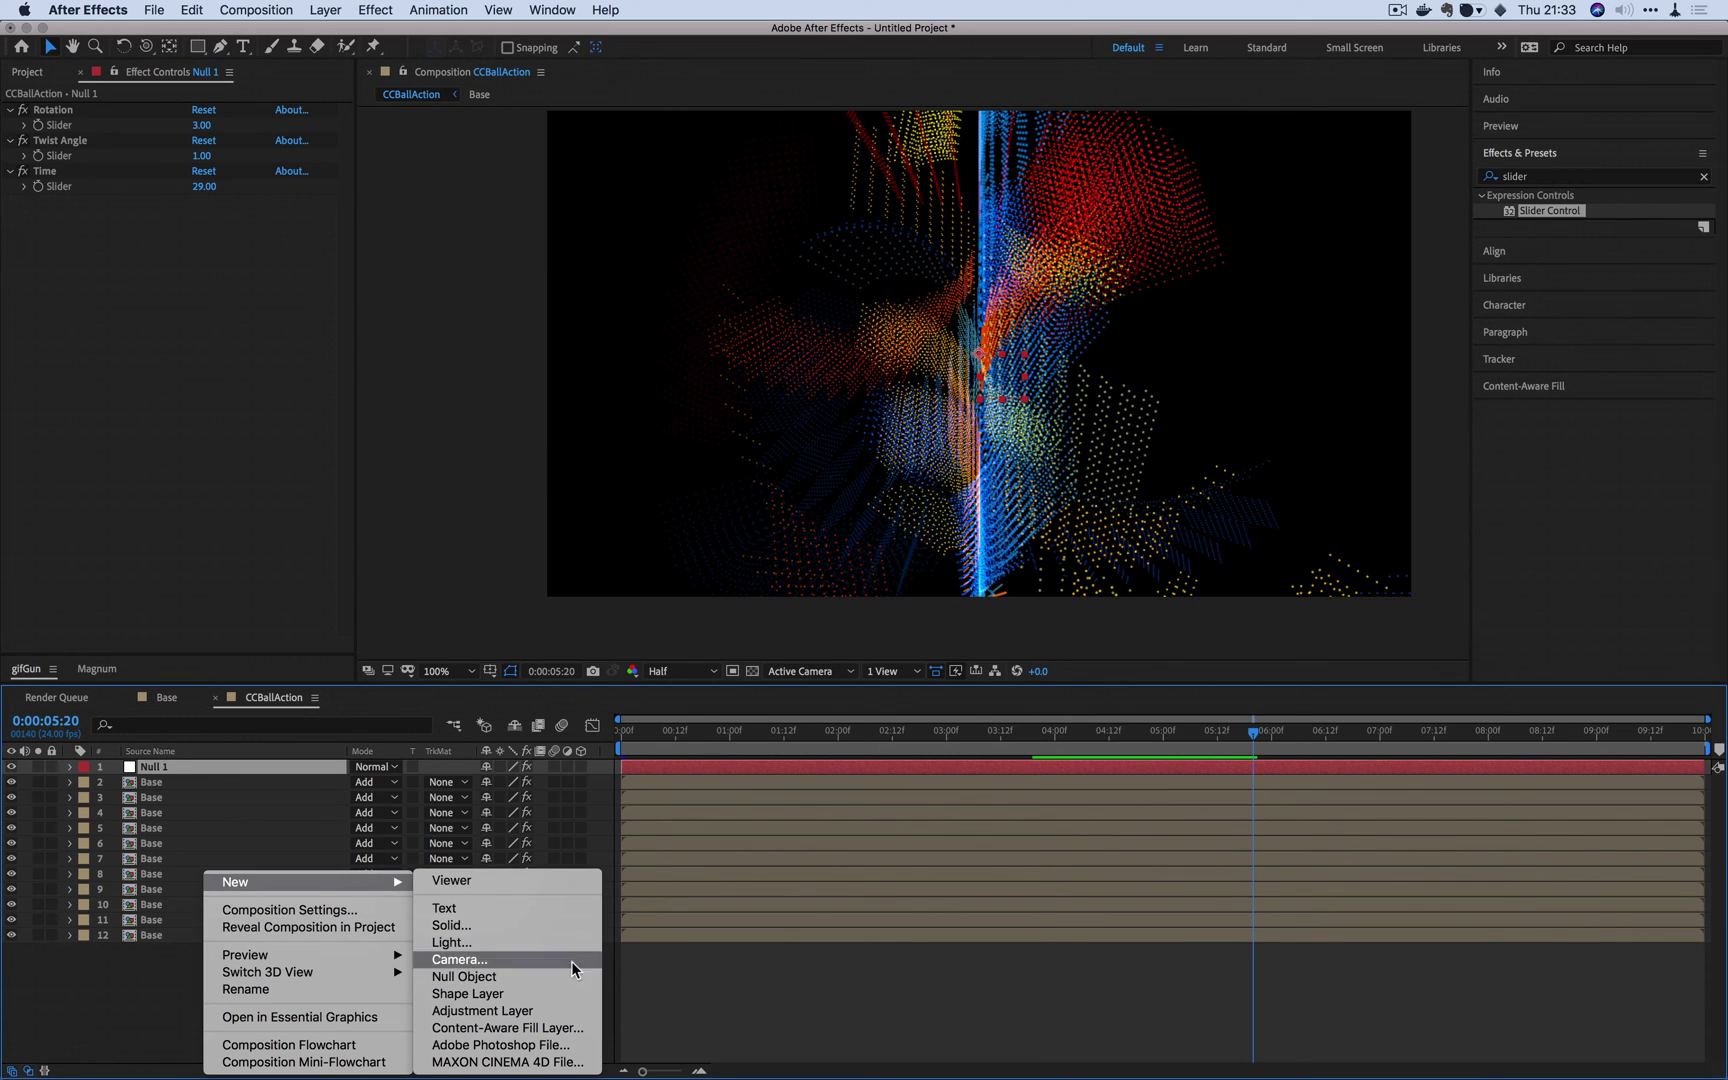
left_click(460, 959)
left_click_drag(467, 312, 480, 313)
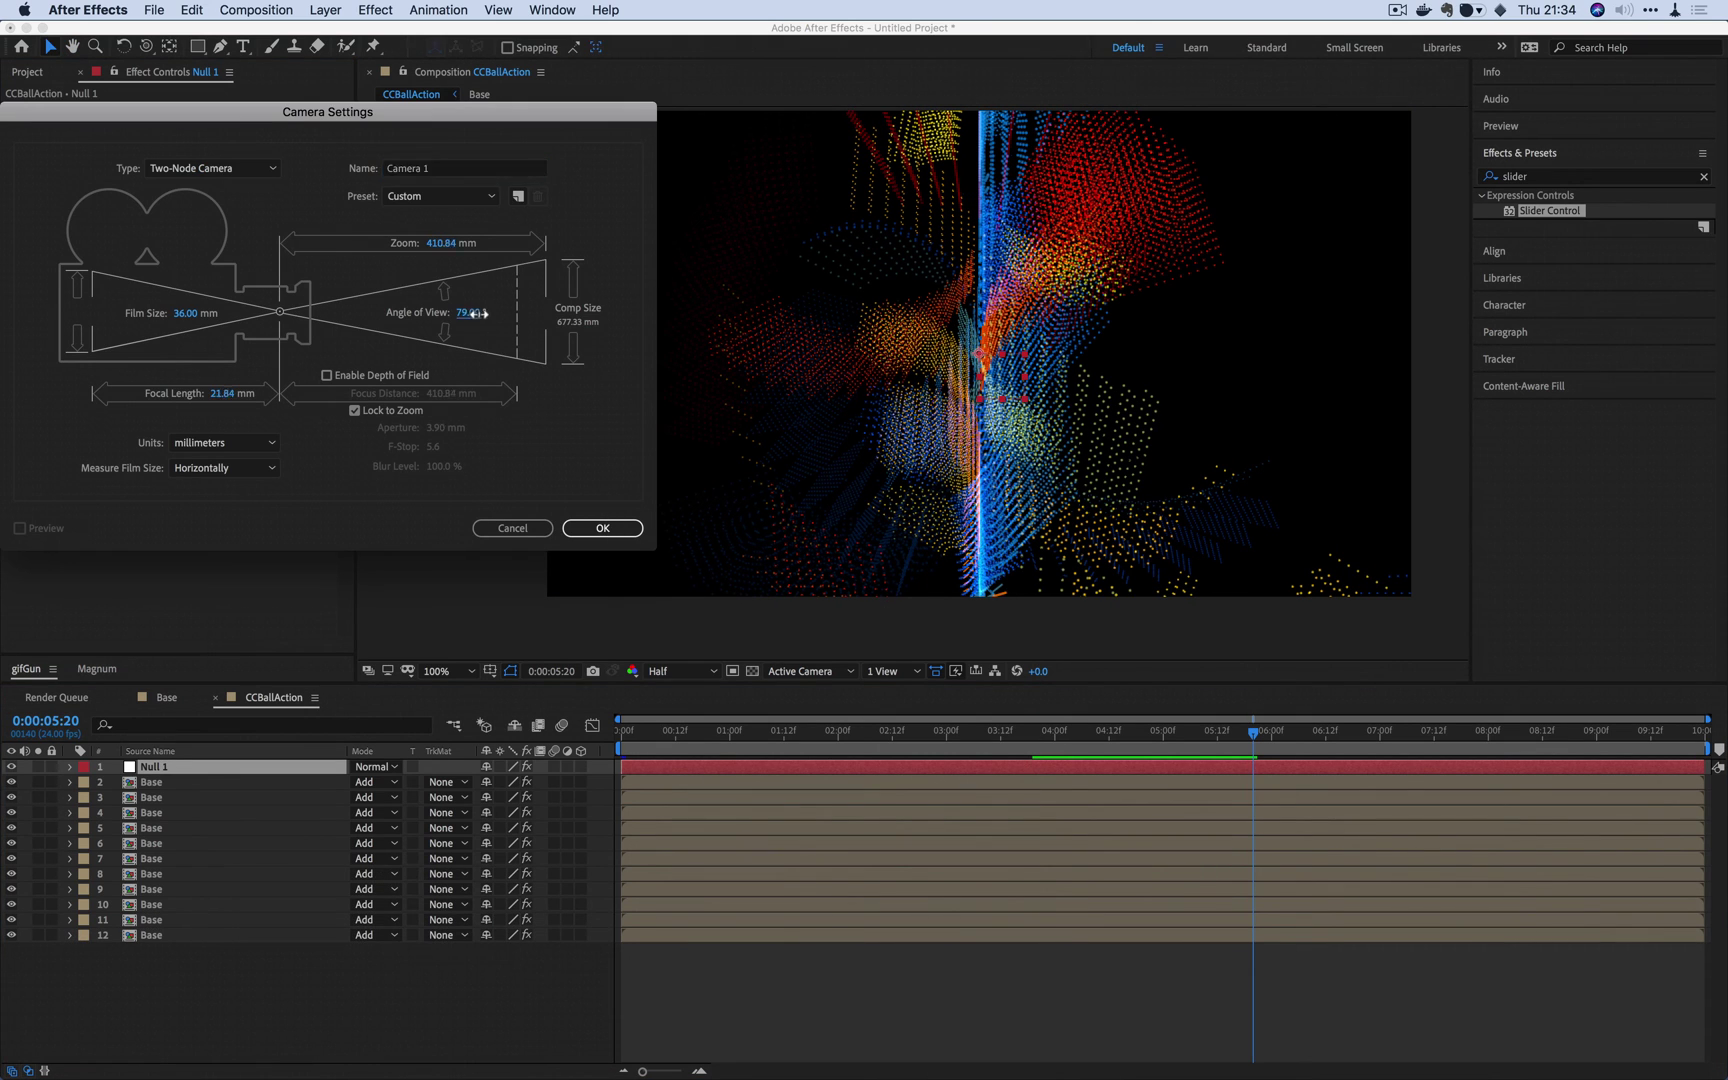
left_click(610, 530)
key("c")
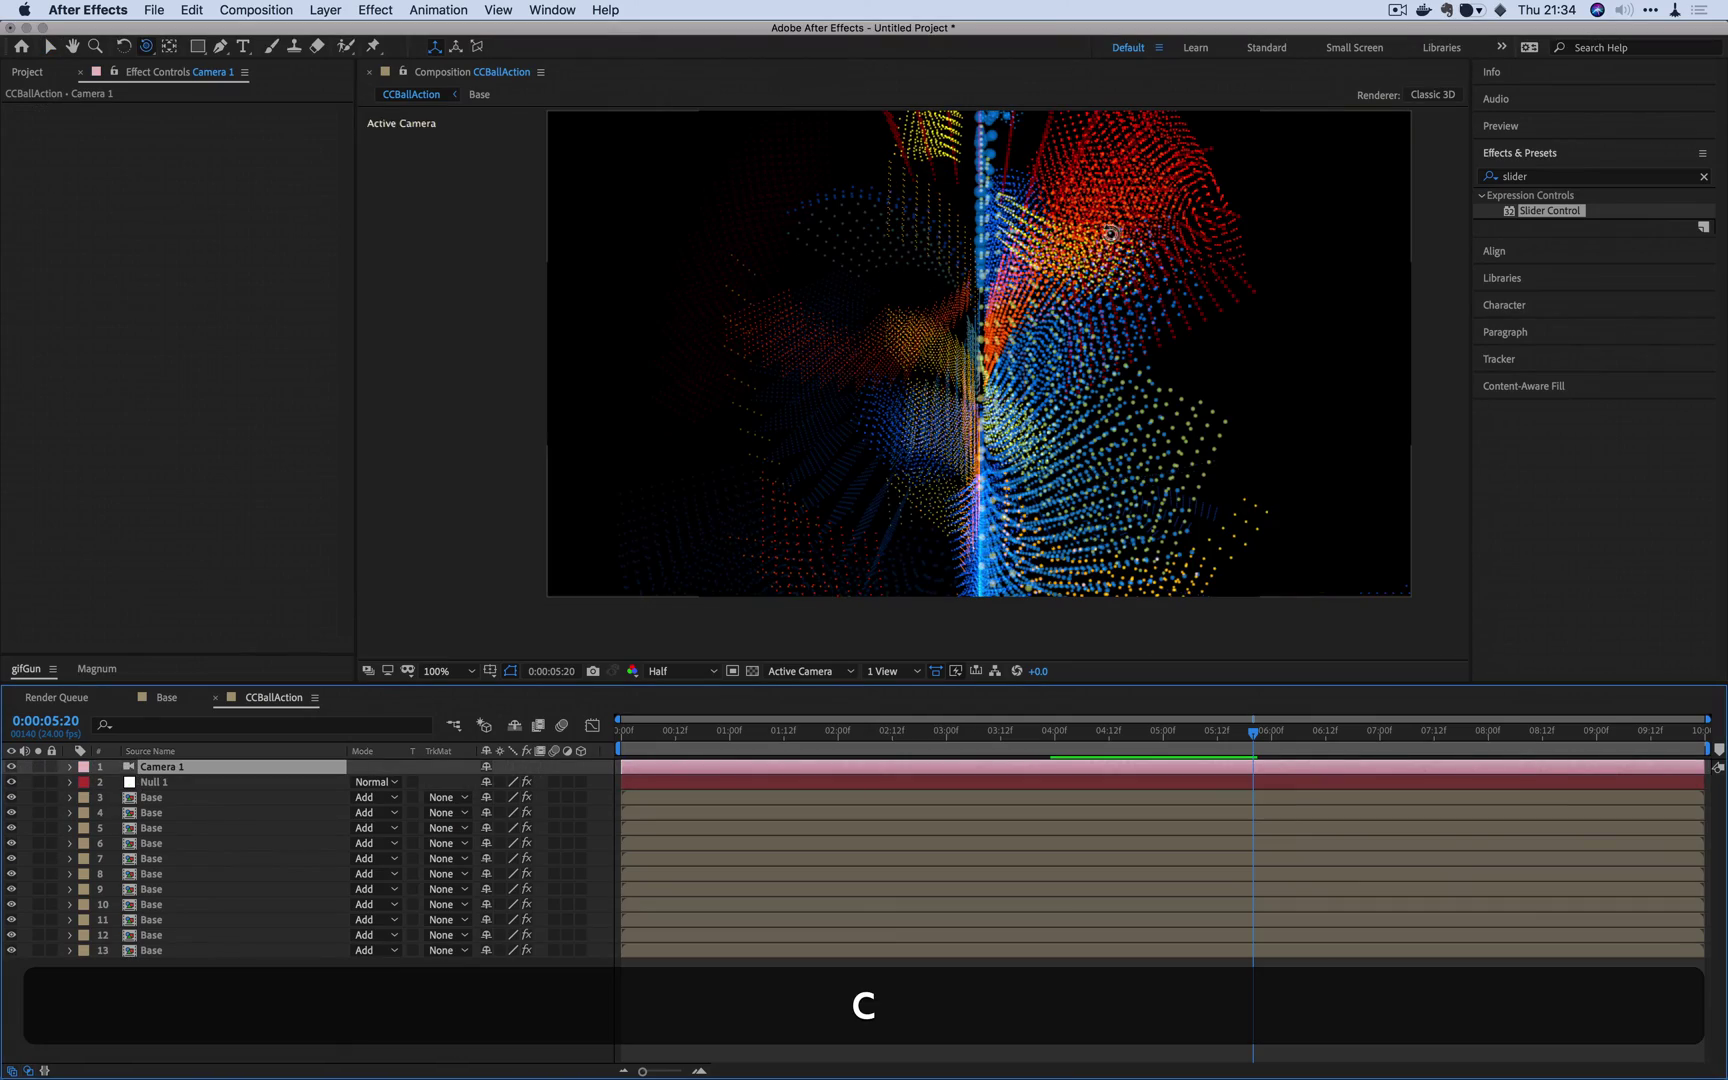
left_click_drag(1125, 235, 933, 324)
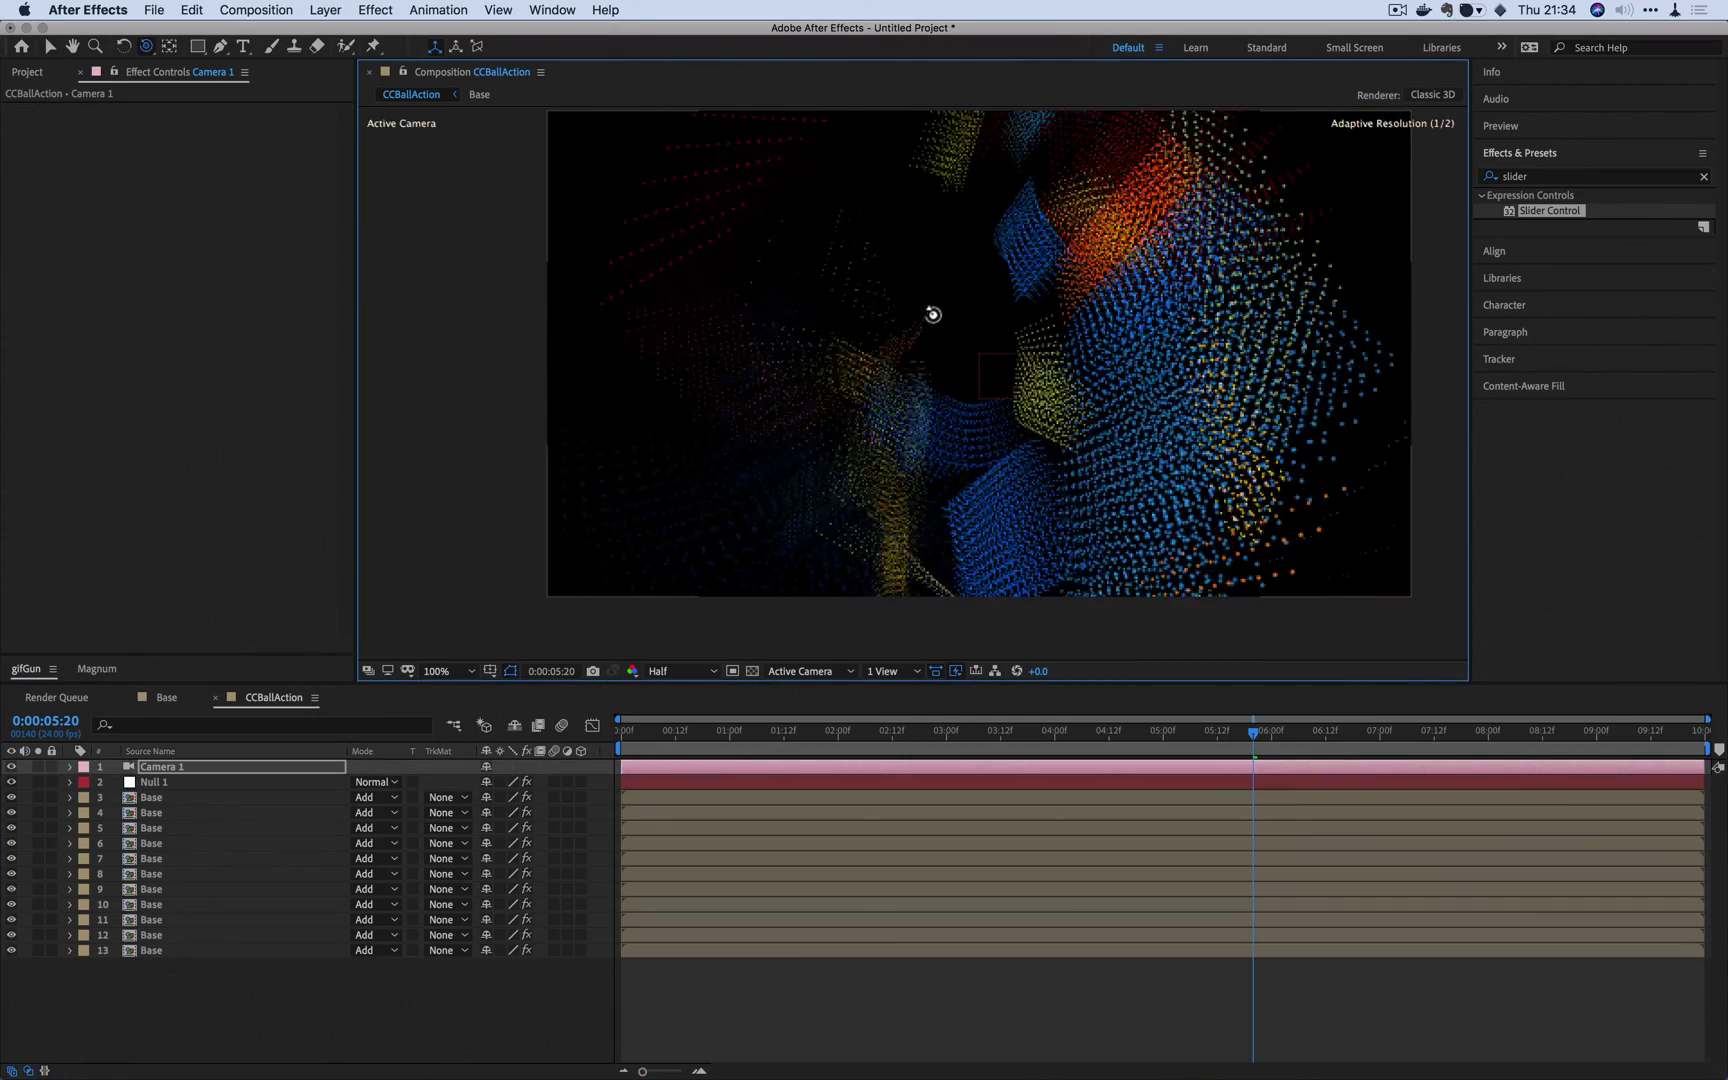
key("space")
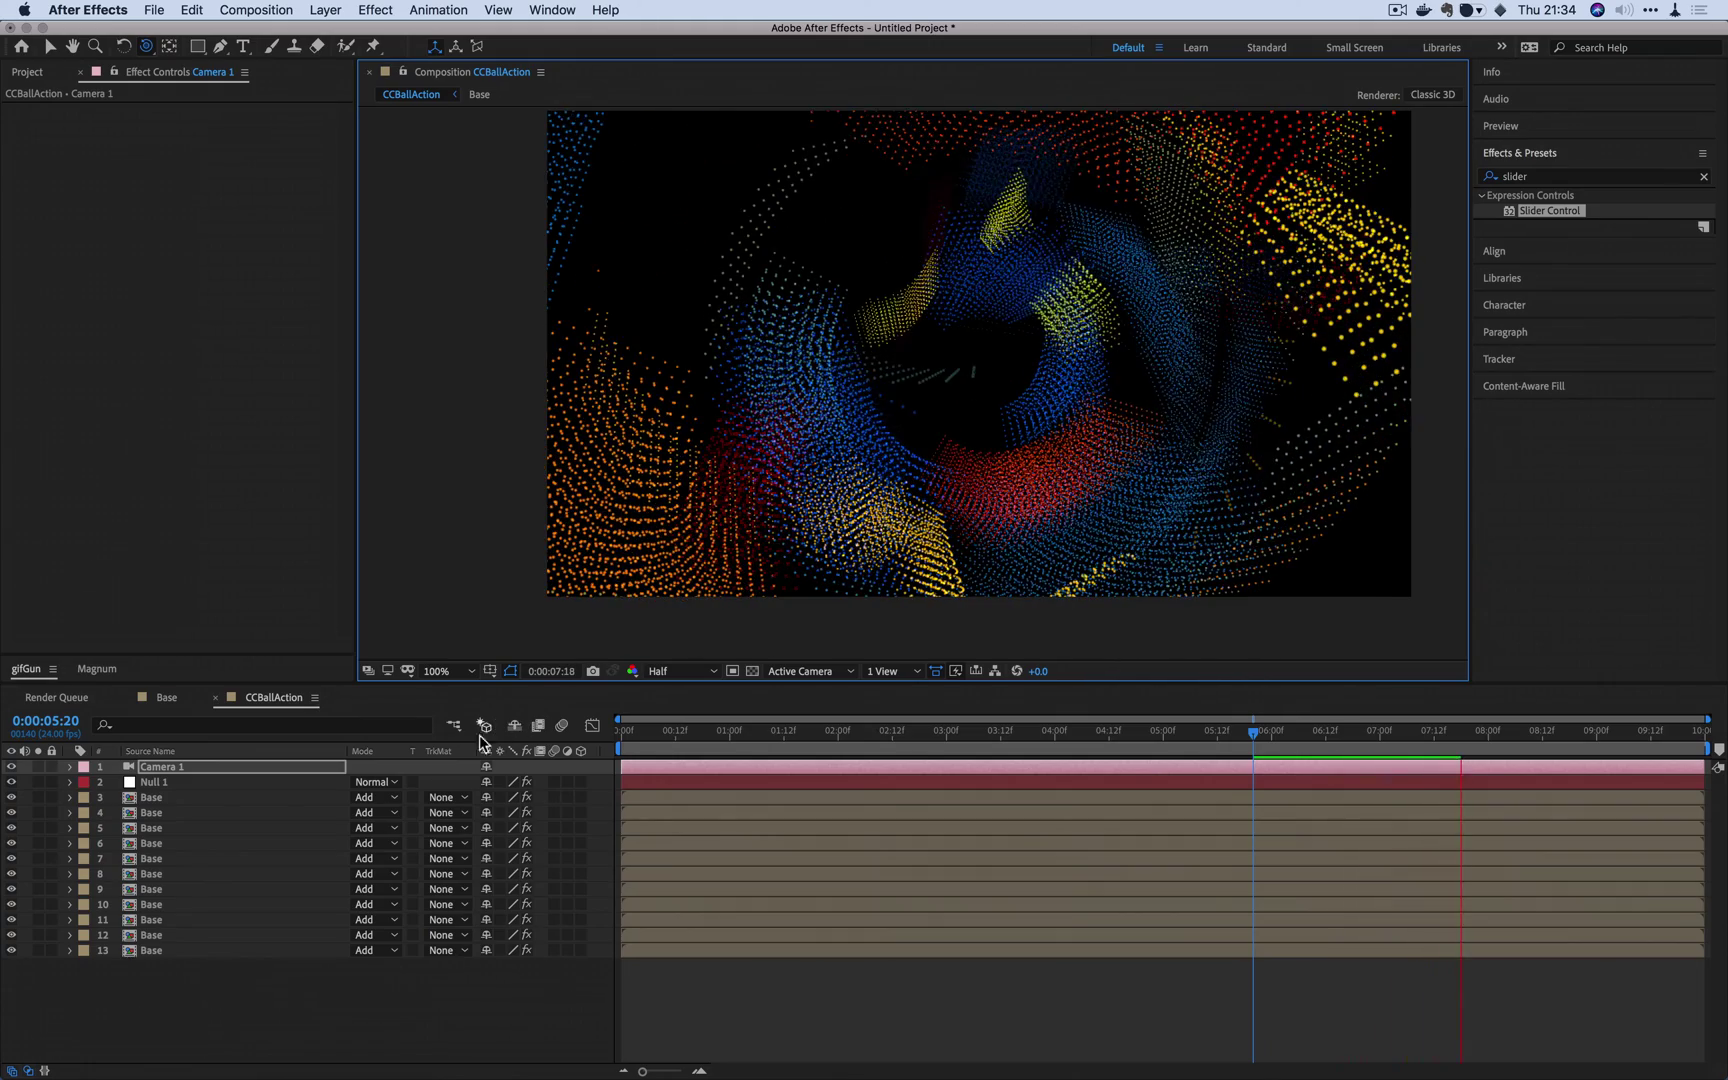
Step: Delete the ten Base copies, keeping a single Base layer selected
key("space")
left_click(150, 797)
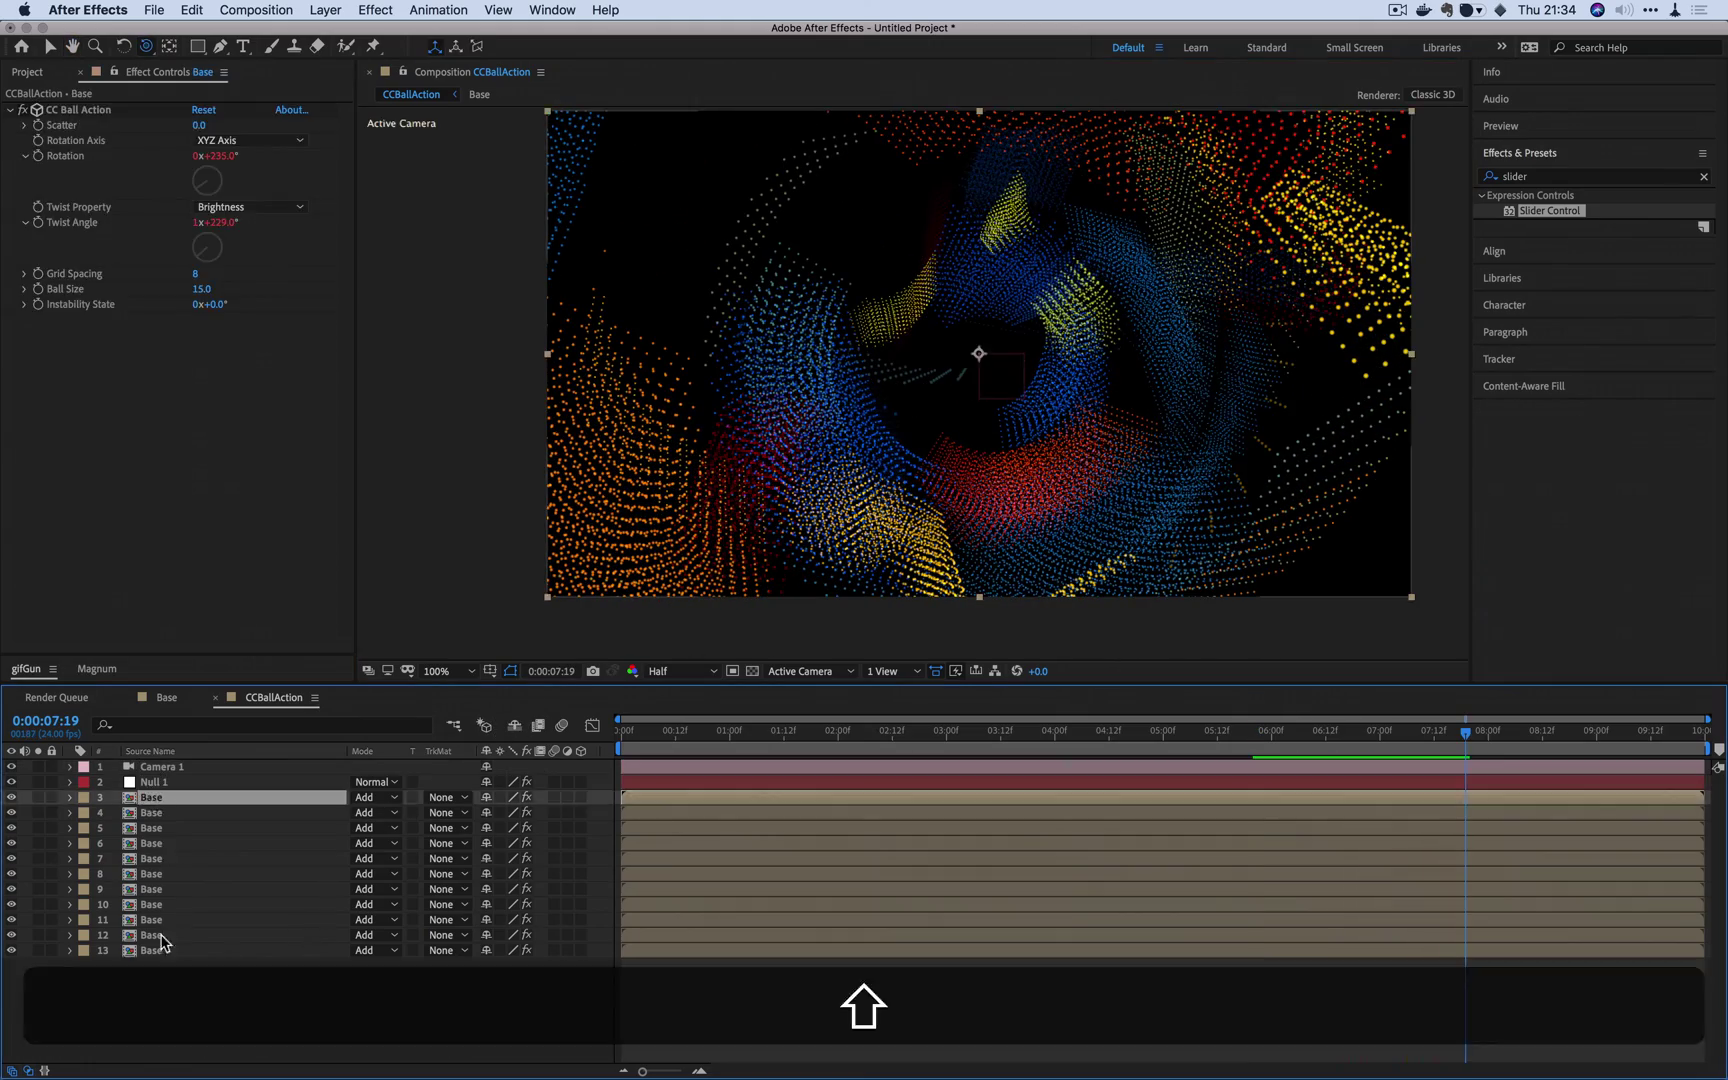
left_click(155, 935, "shift")
key("BackSpace")
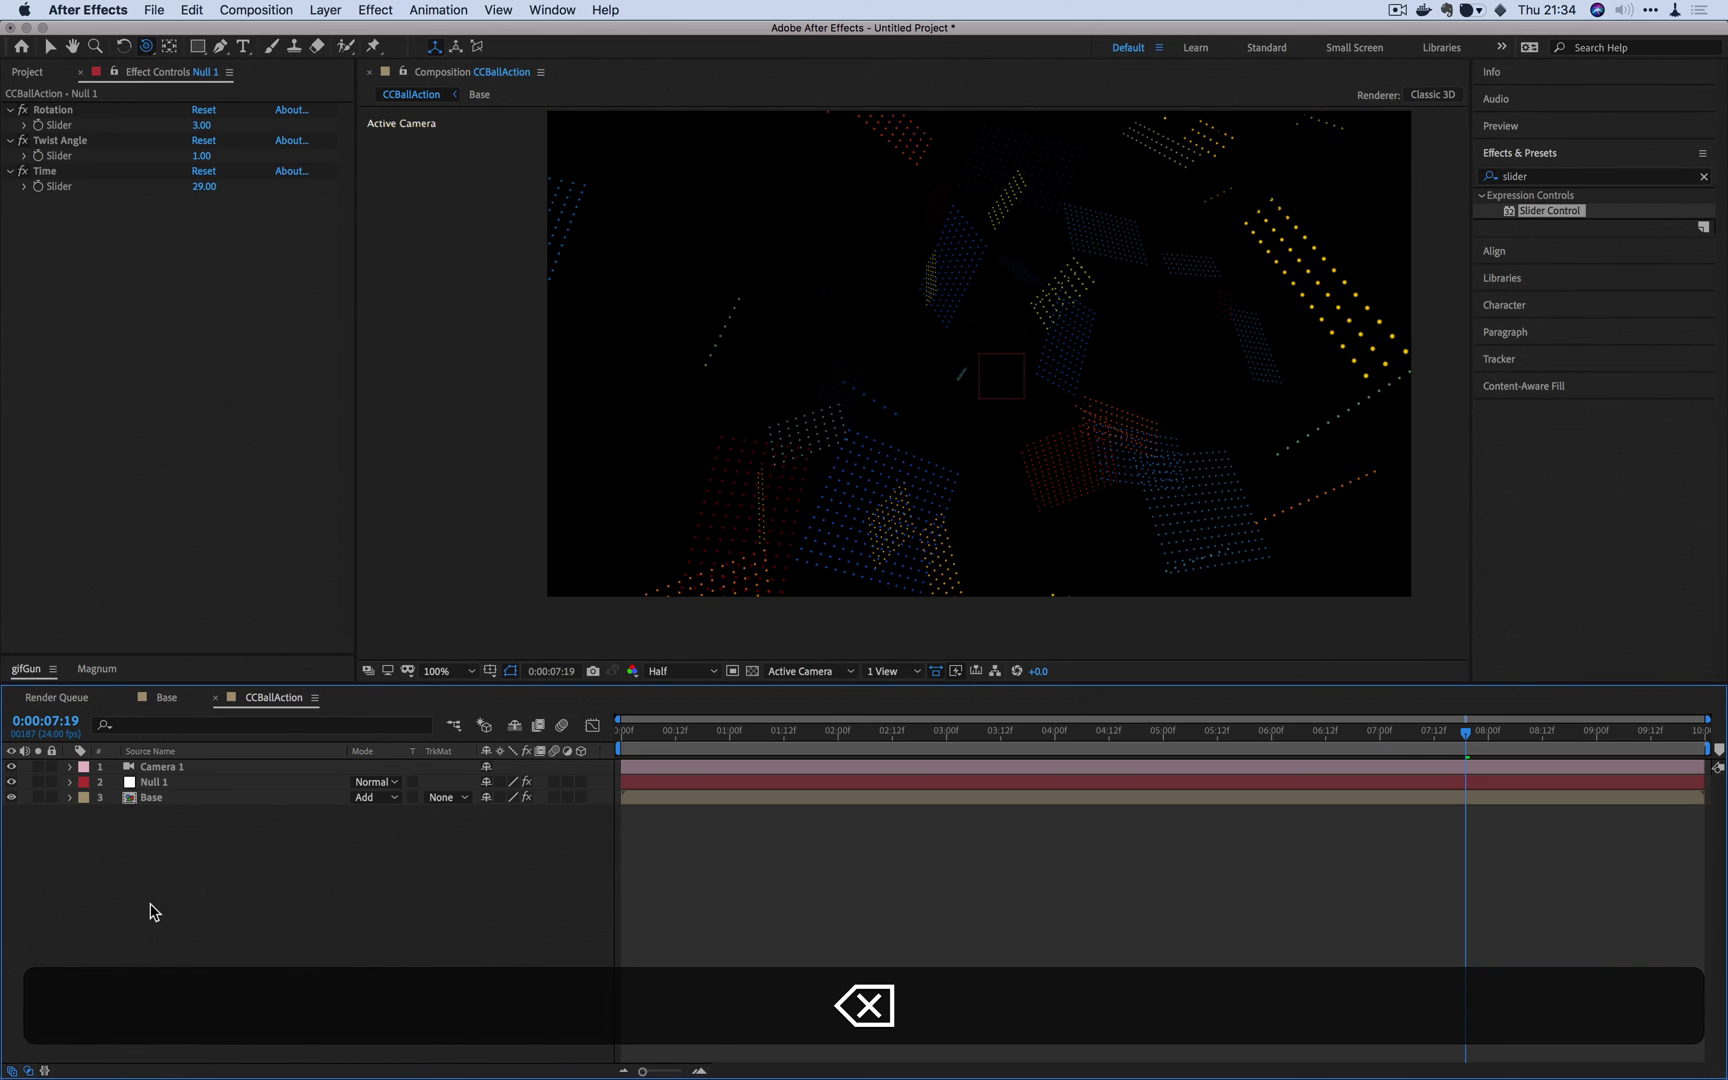
left_click(138, 801)
Step: Give Base's Ball Size the expression index+2 and scrub back to check it
key("alt")
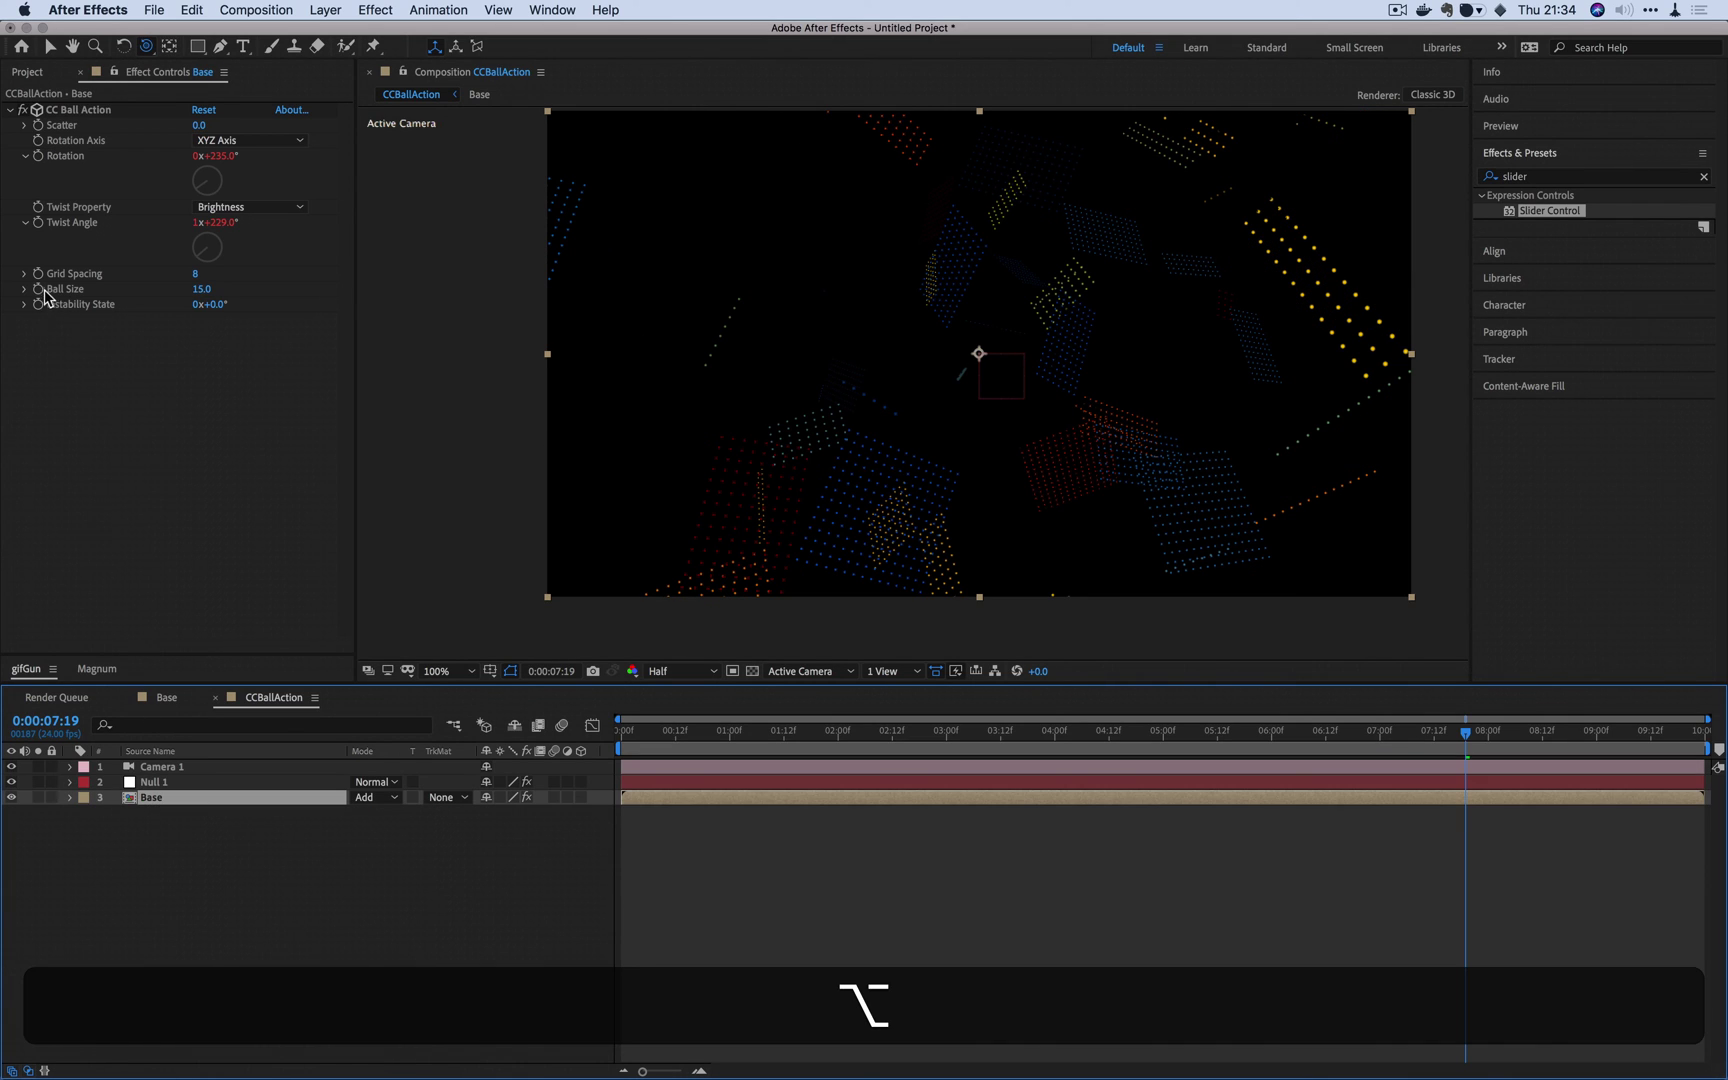
left_click(38, 289, "alt")
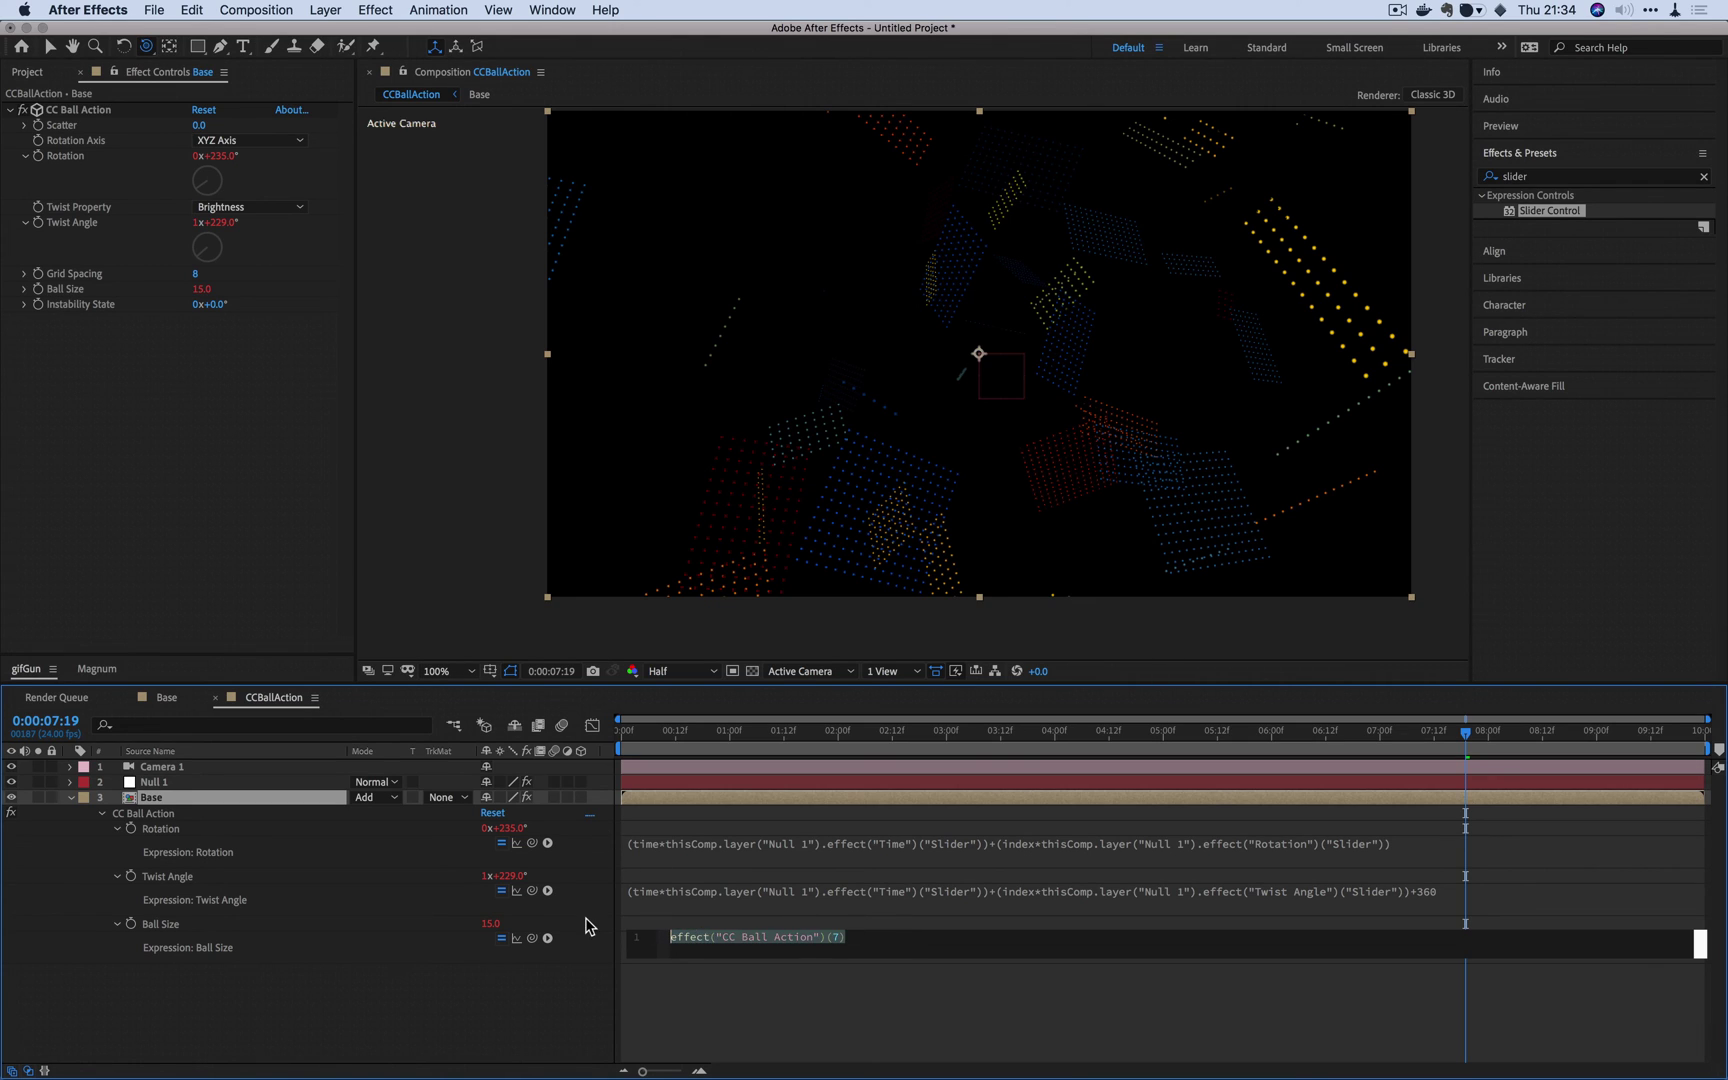
key("BackSpace")
type("e")
key("BackSpace")
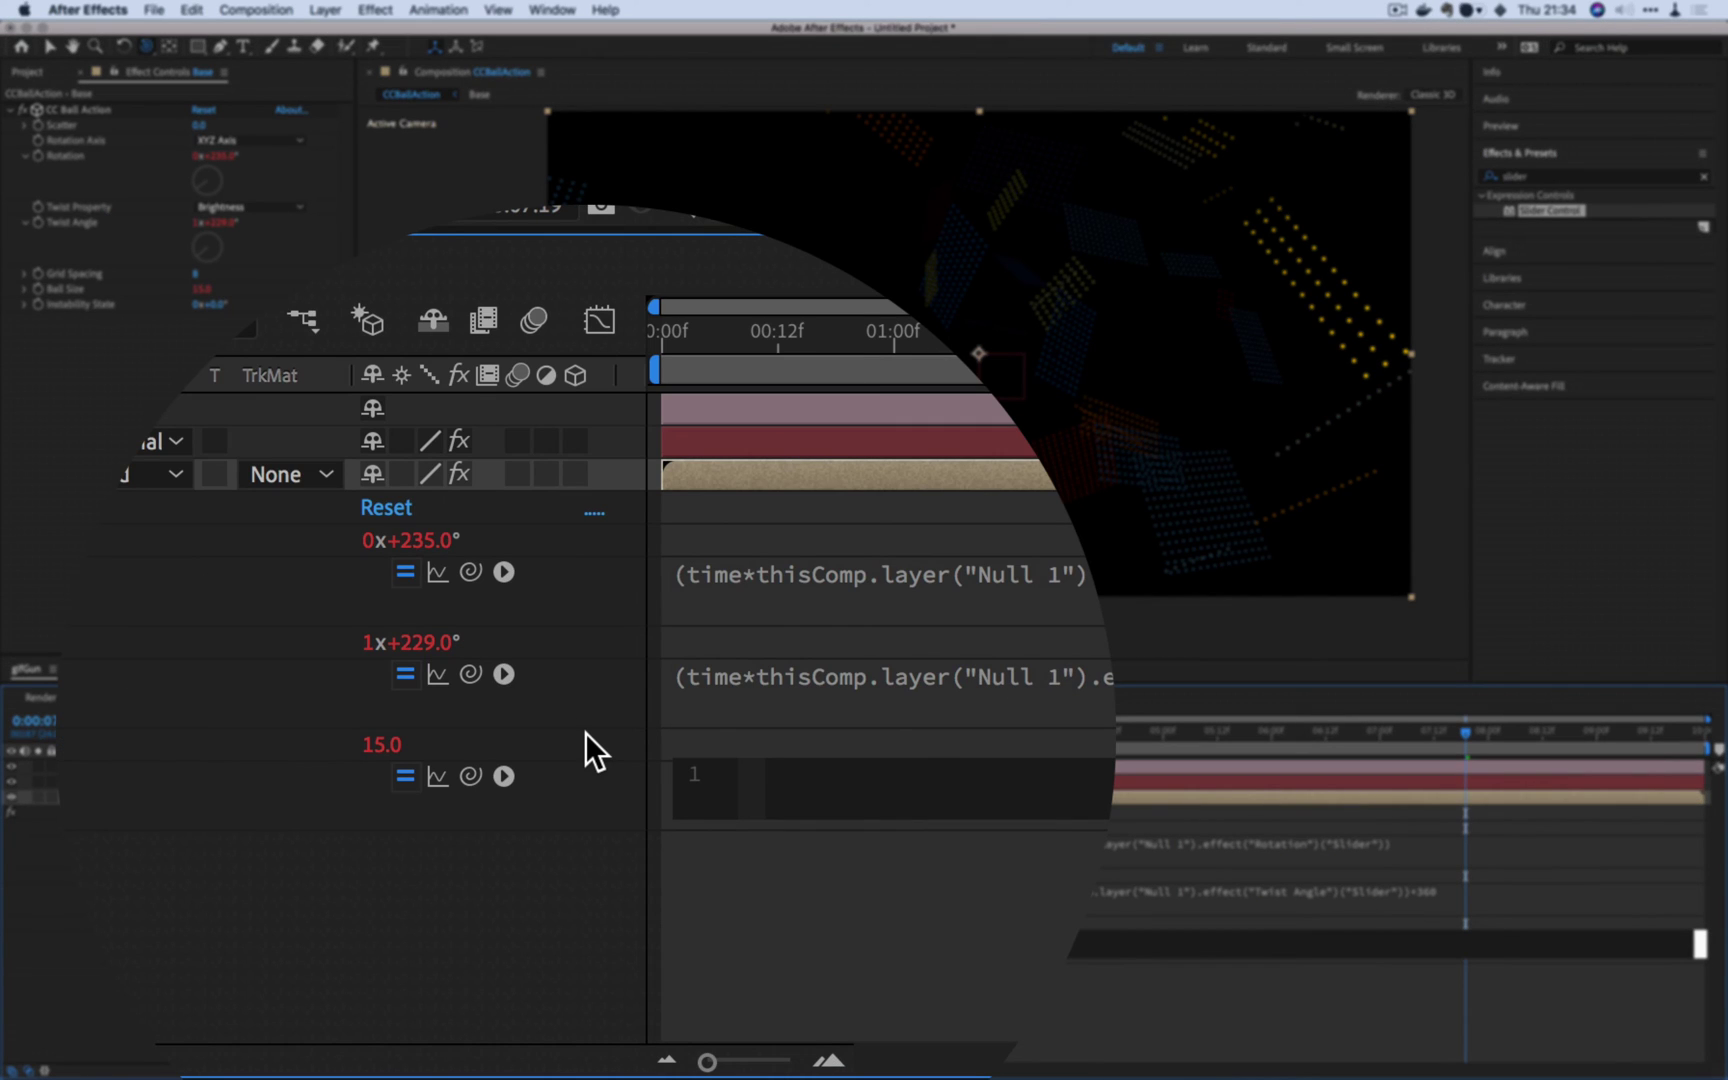
type("index+2")
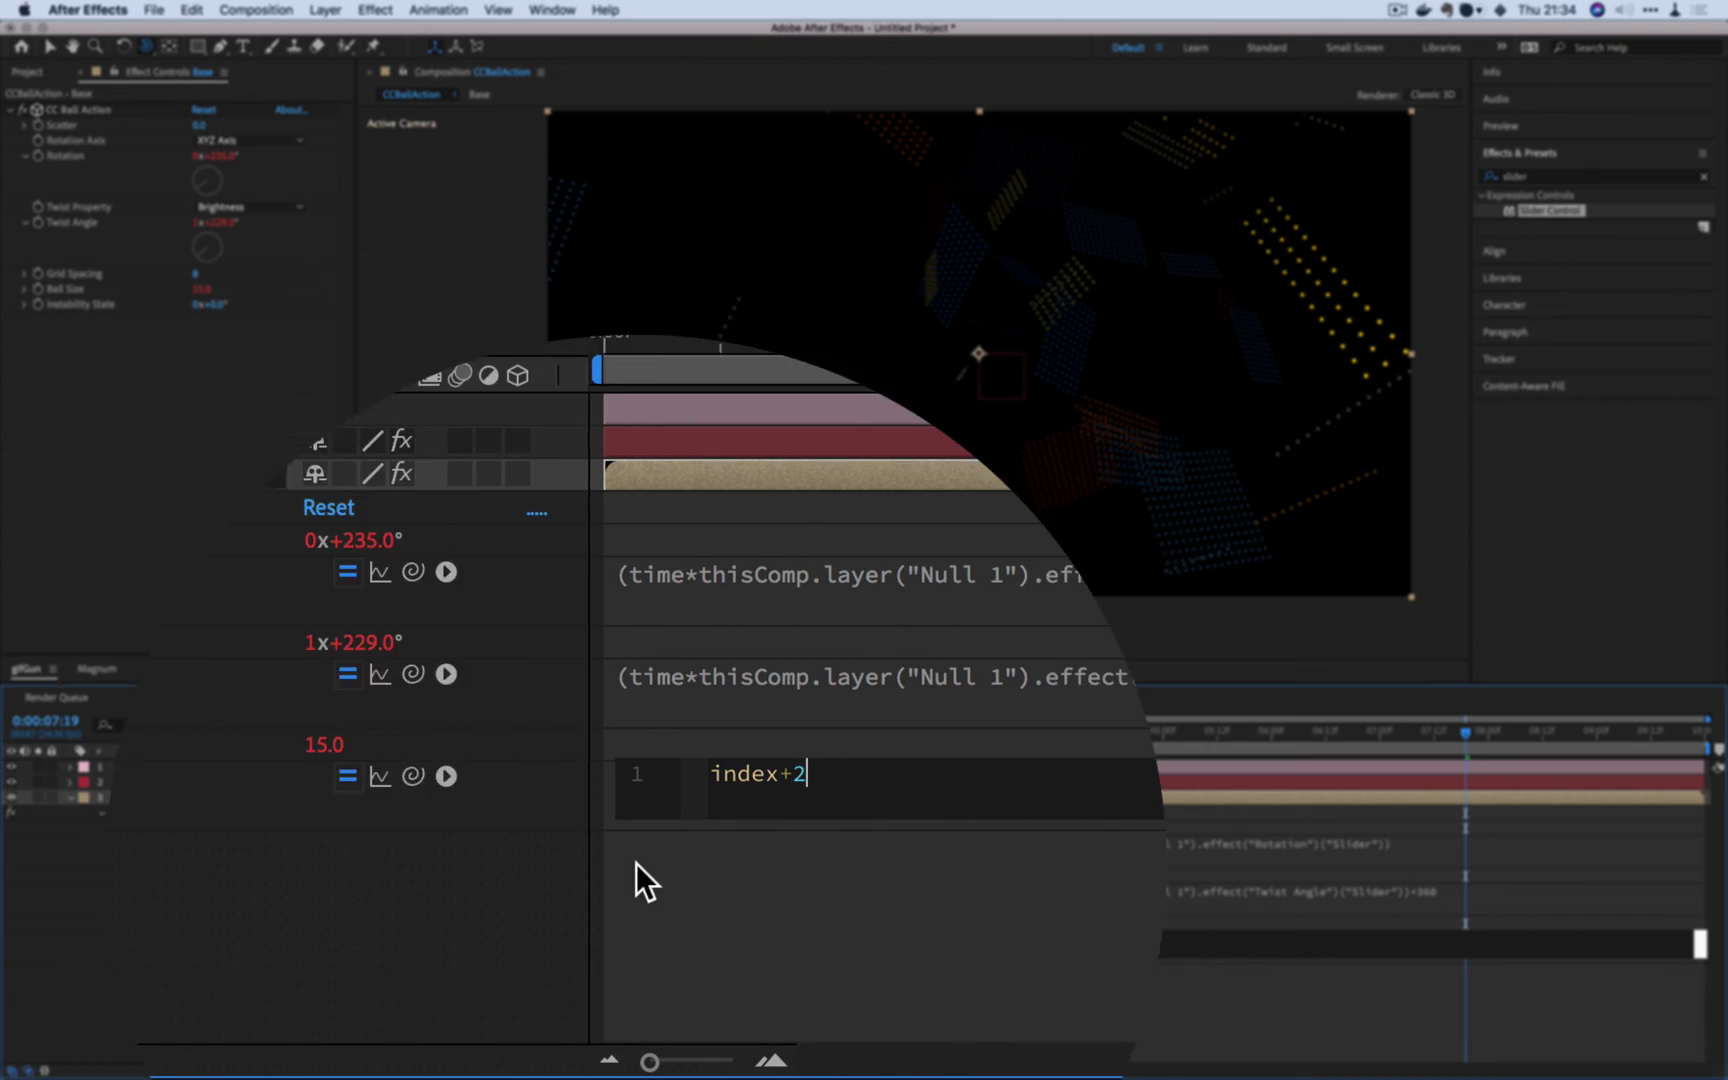
left_click(703, 1010)
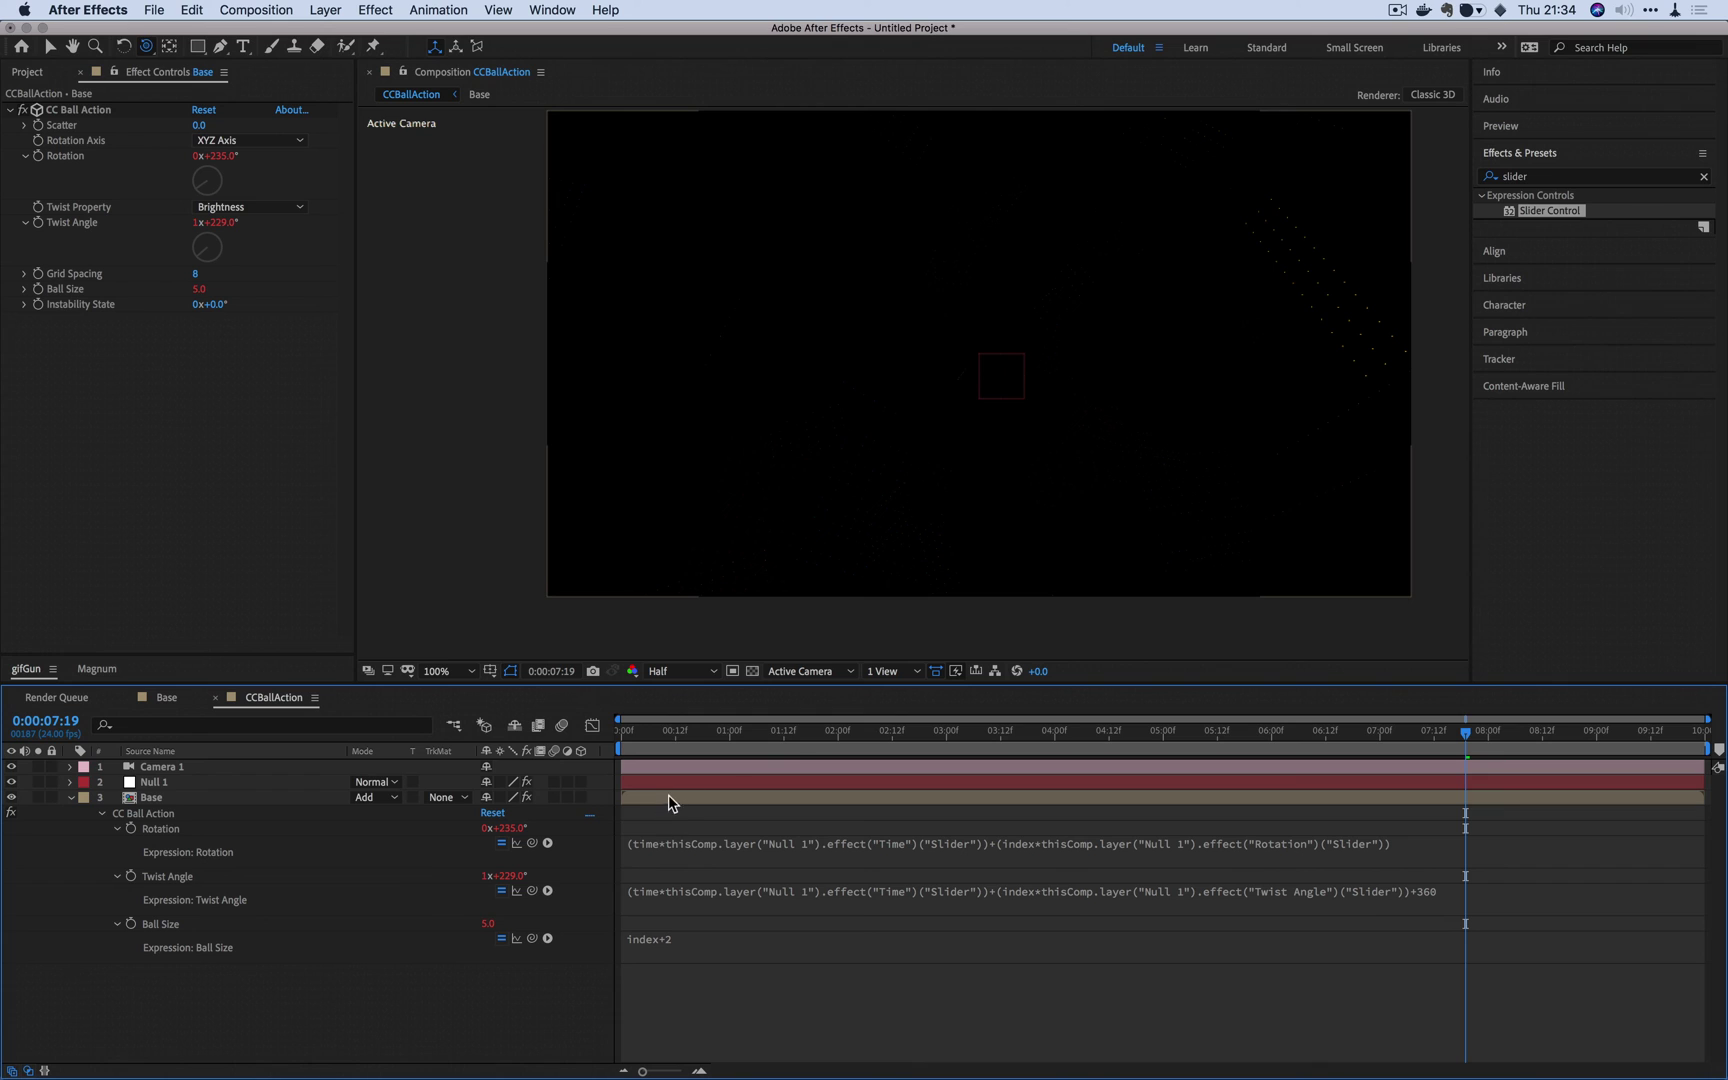
left_click_drag(790, 735, 1013, 742)
left_click(720, 799)
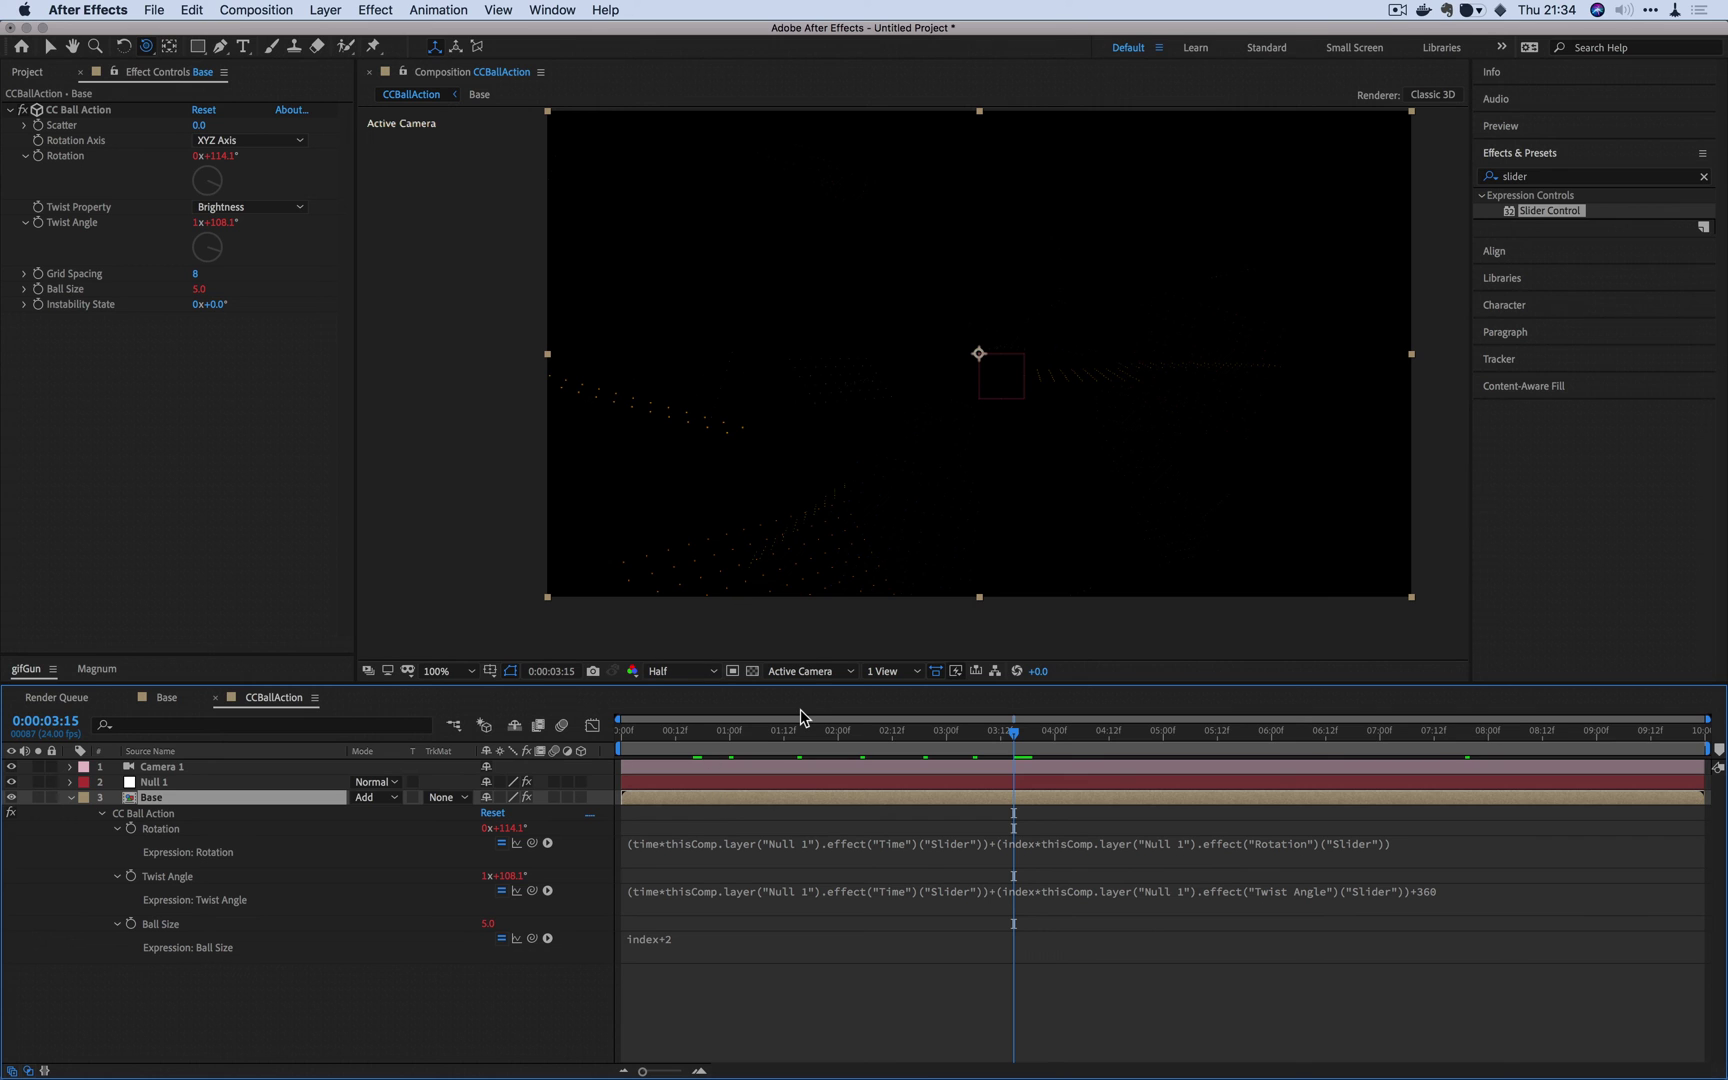
Step: Duplicate the Base layer many times and check the varying ball sizes at several frames
key("super+d")
key("super+d")
key("super+d")
key("super+d")
key("super+d")
key("super+d")
key("super+d")
key("super+d")
key("super+d")
key("super+d")
key("super+d")
key("super+d")
key("super+d")
key("super+d")
key("super+d")
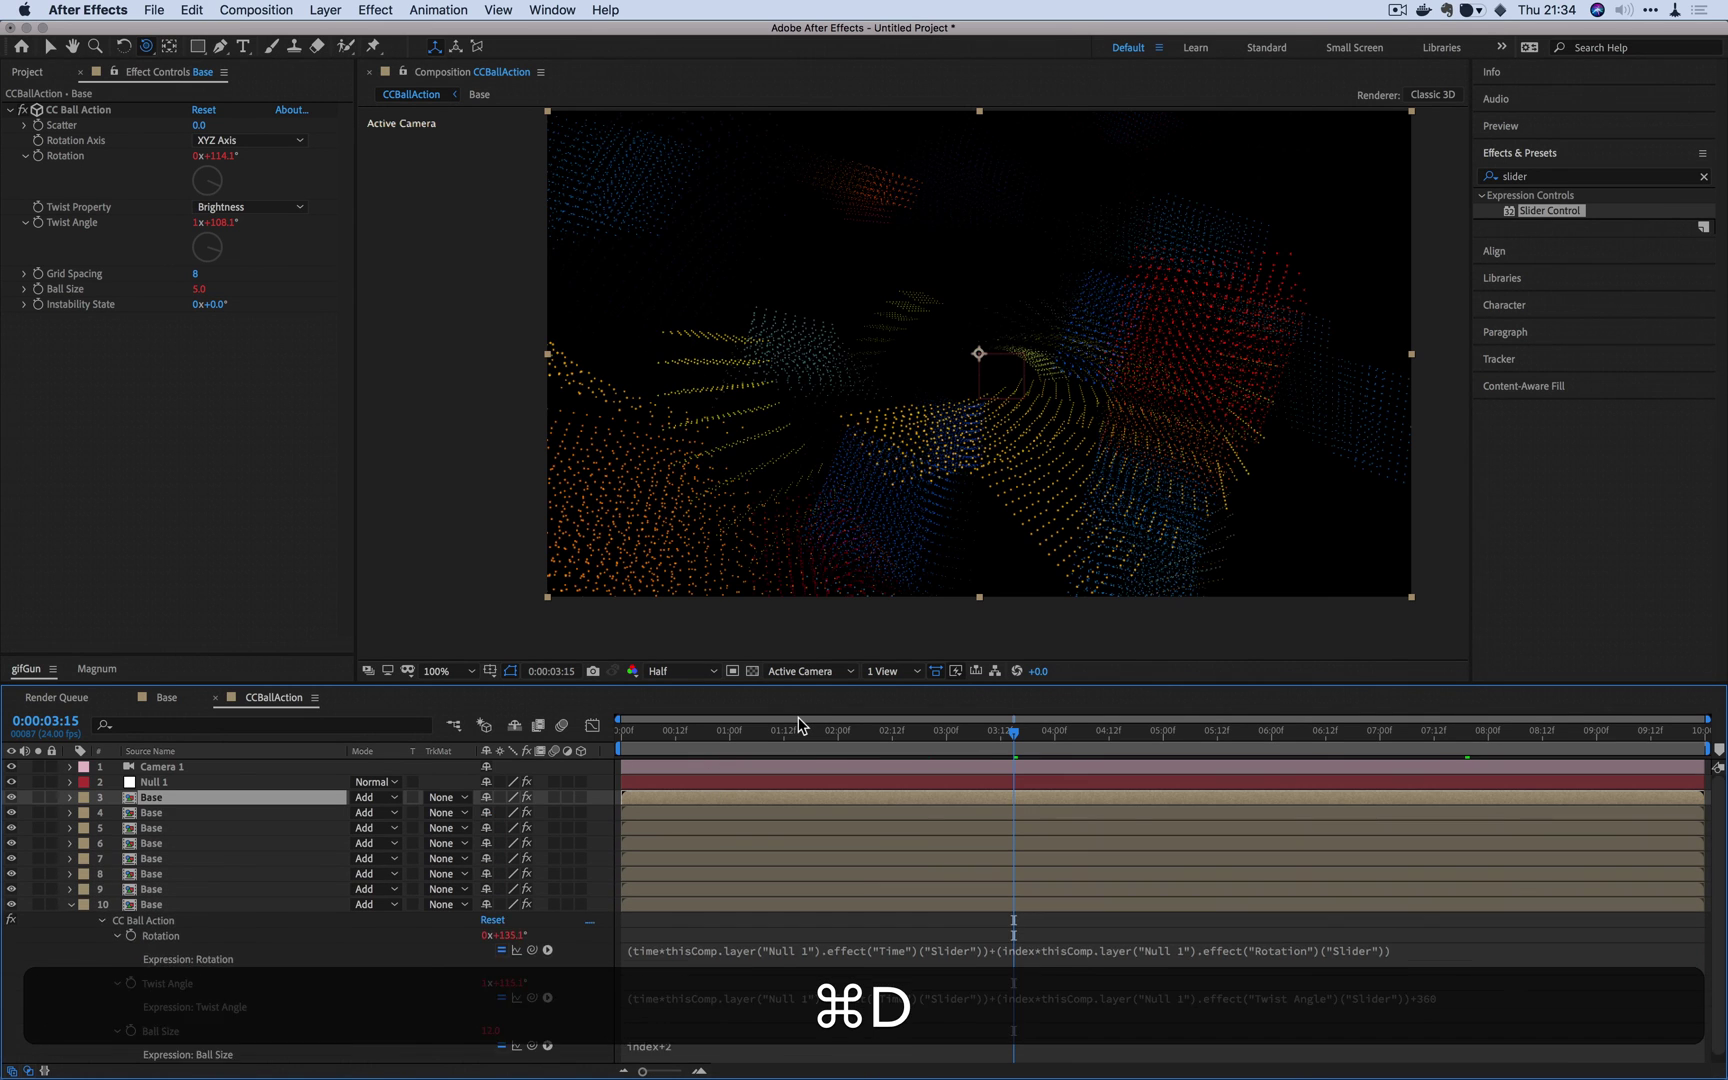
key("super+d")
key("super+d")
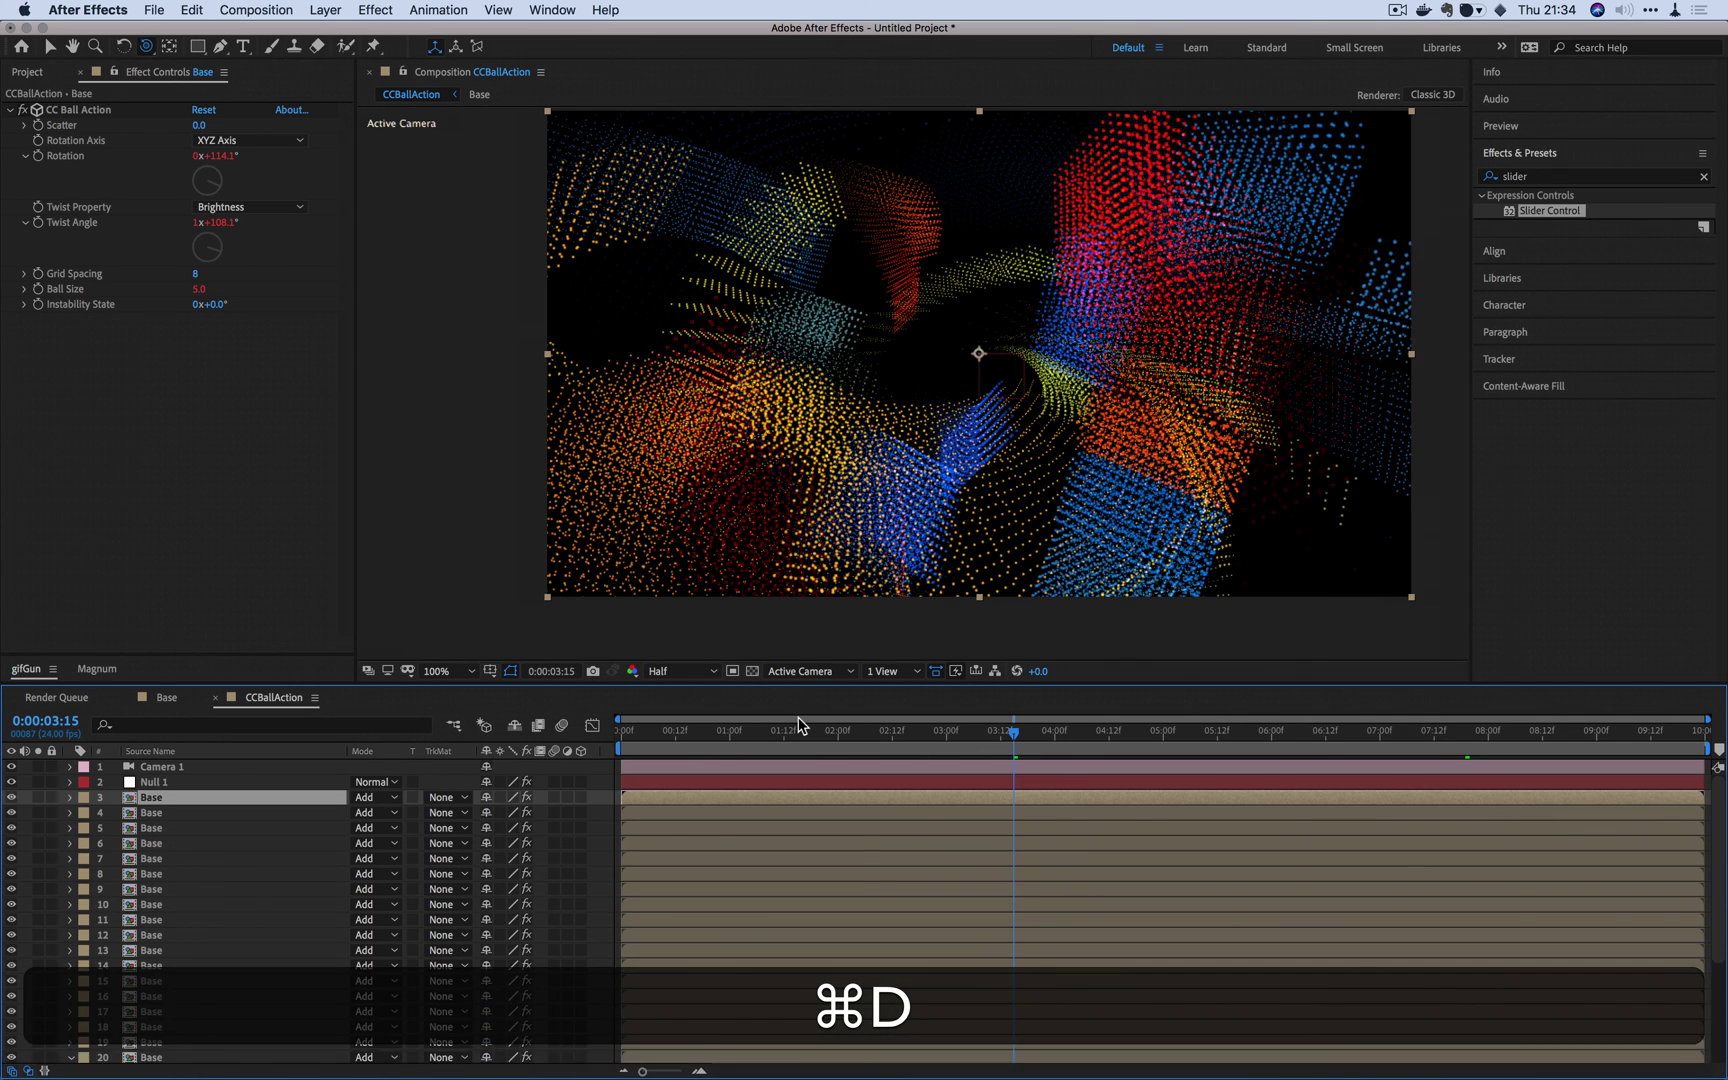
left_click(1155, 730)
left_click(1310, 749)
left_click(936, 752)
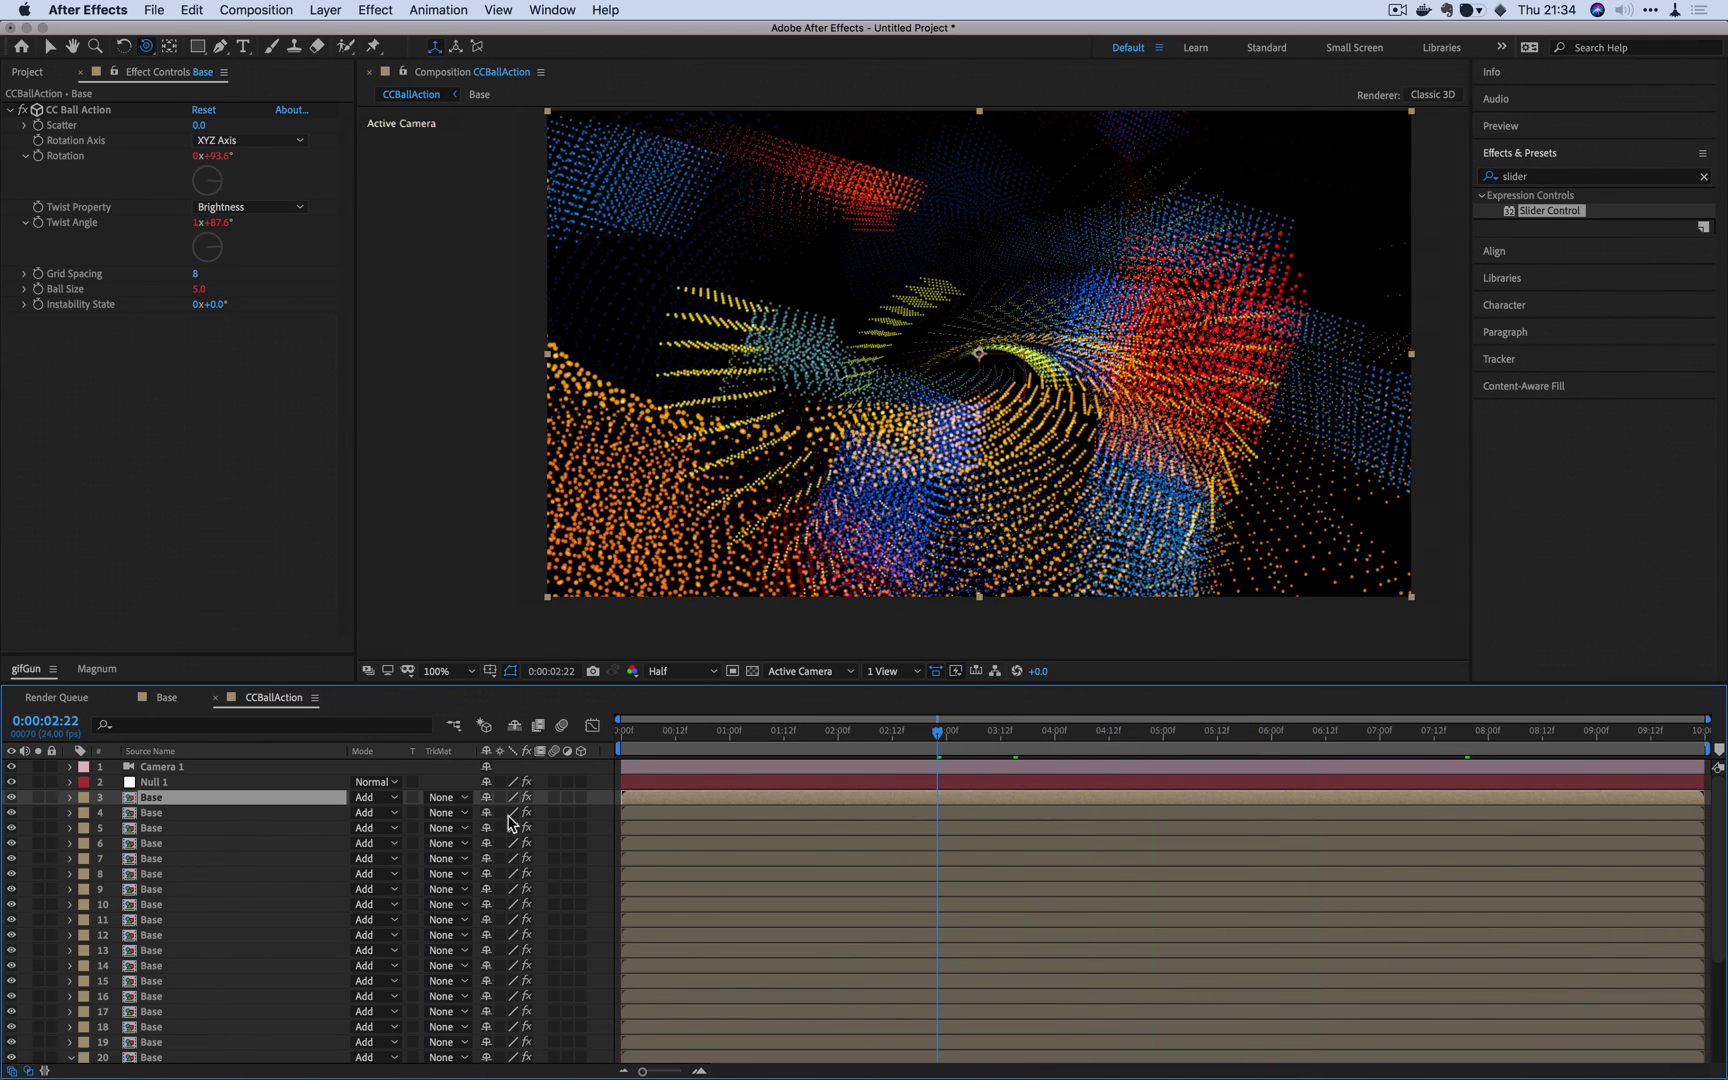
Step: Set Null 1's Rotation slider to 0.50, preview, and orbit the camera around the particles
left_click(173, 782)
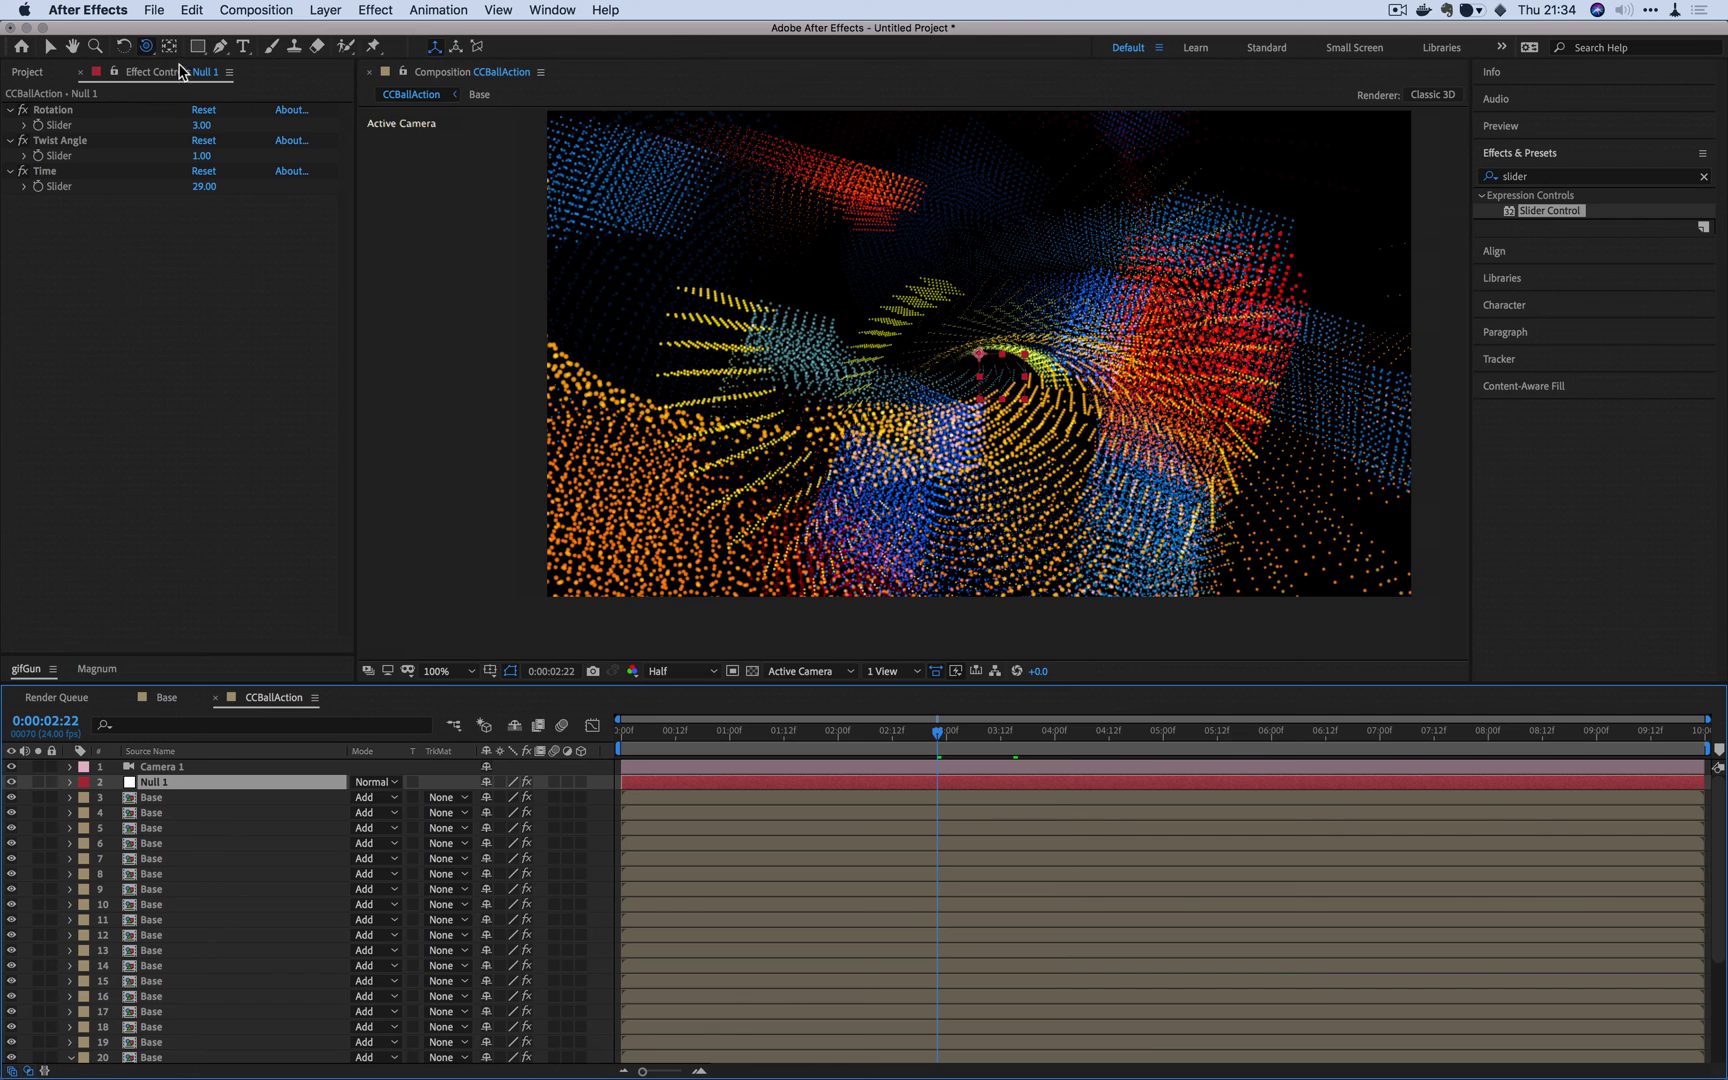
left_click(204, 125)
type("1")
key("Return")
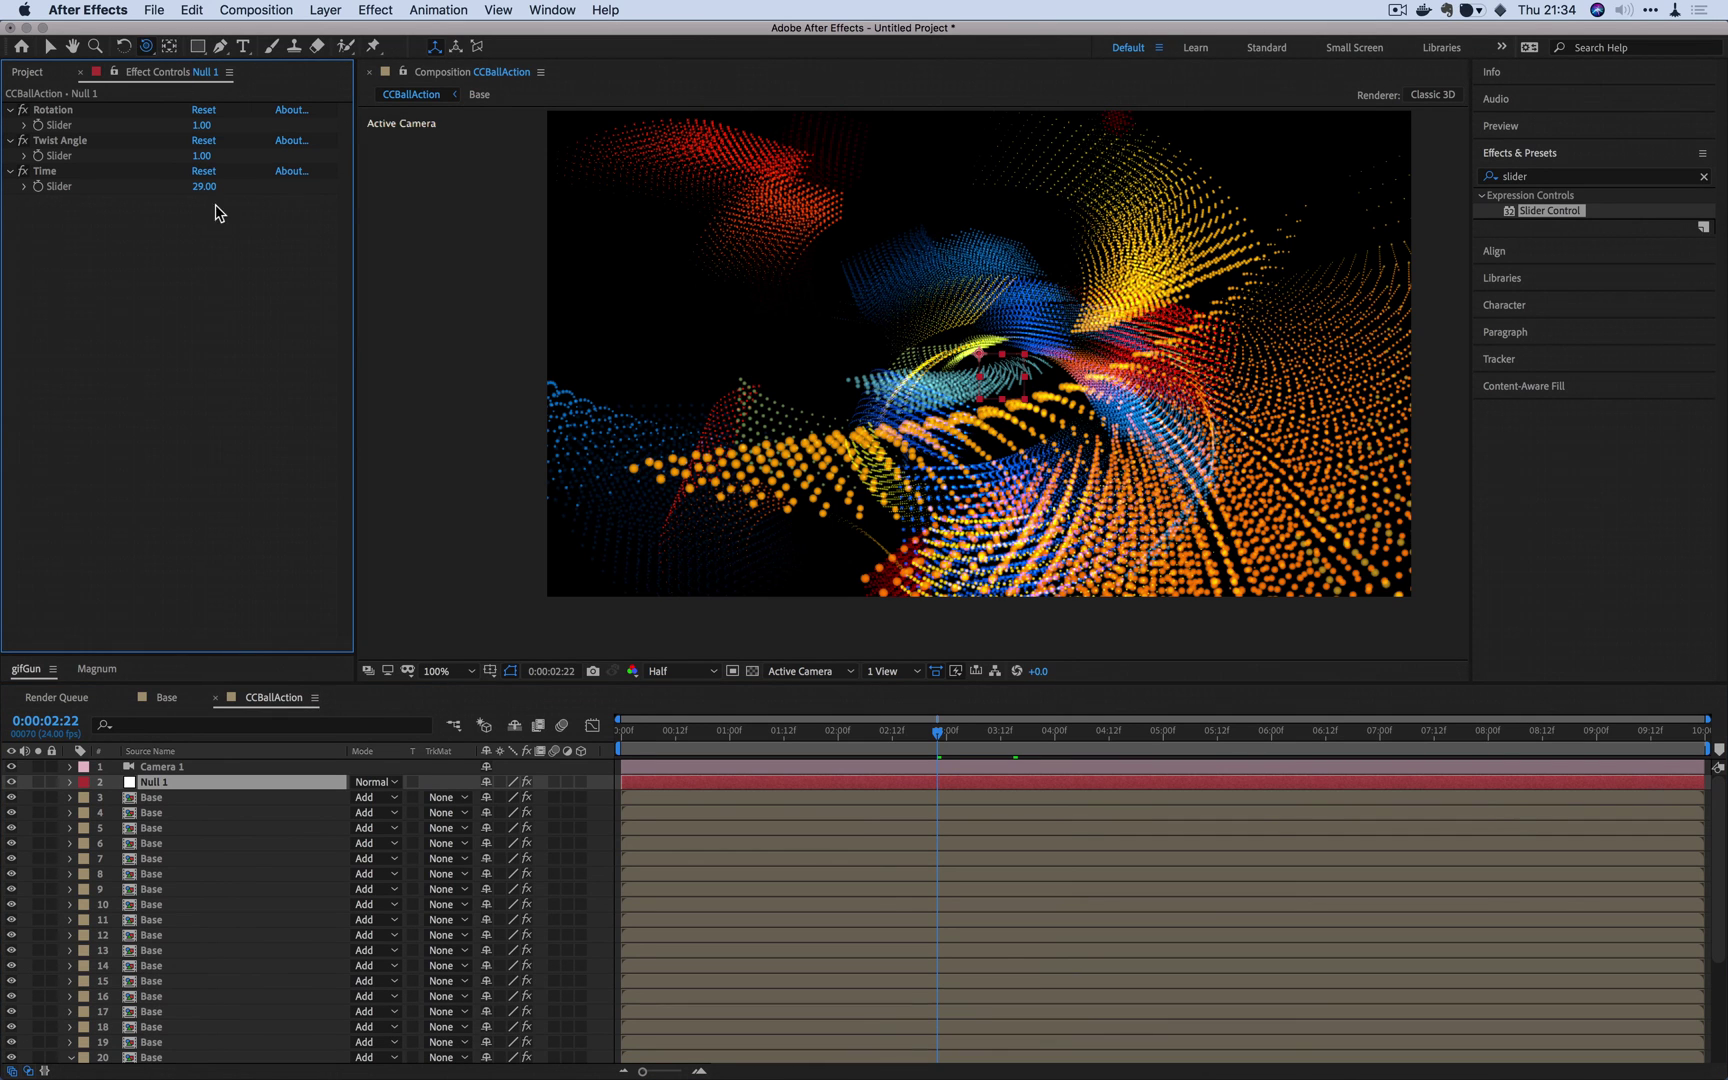
left_click(202, 125)
type(".5")
key("Return")
key("space")
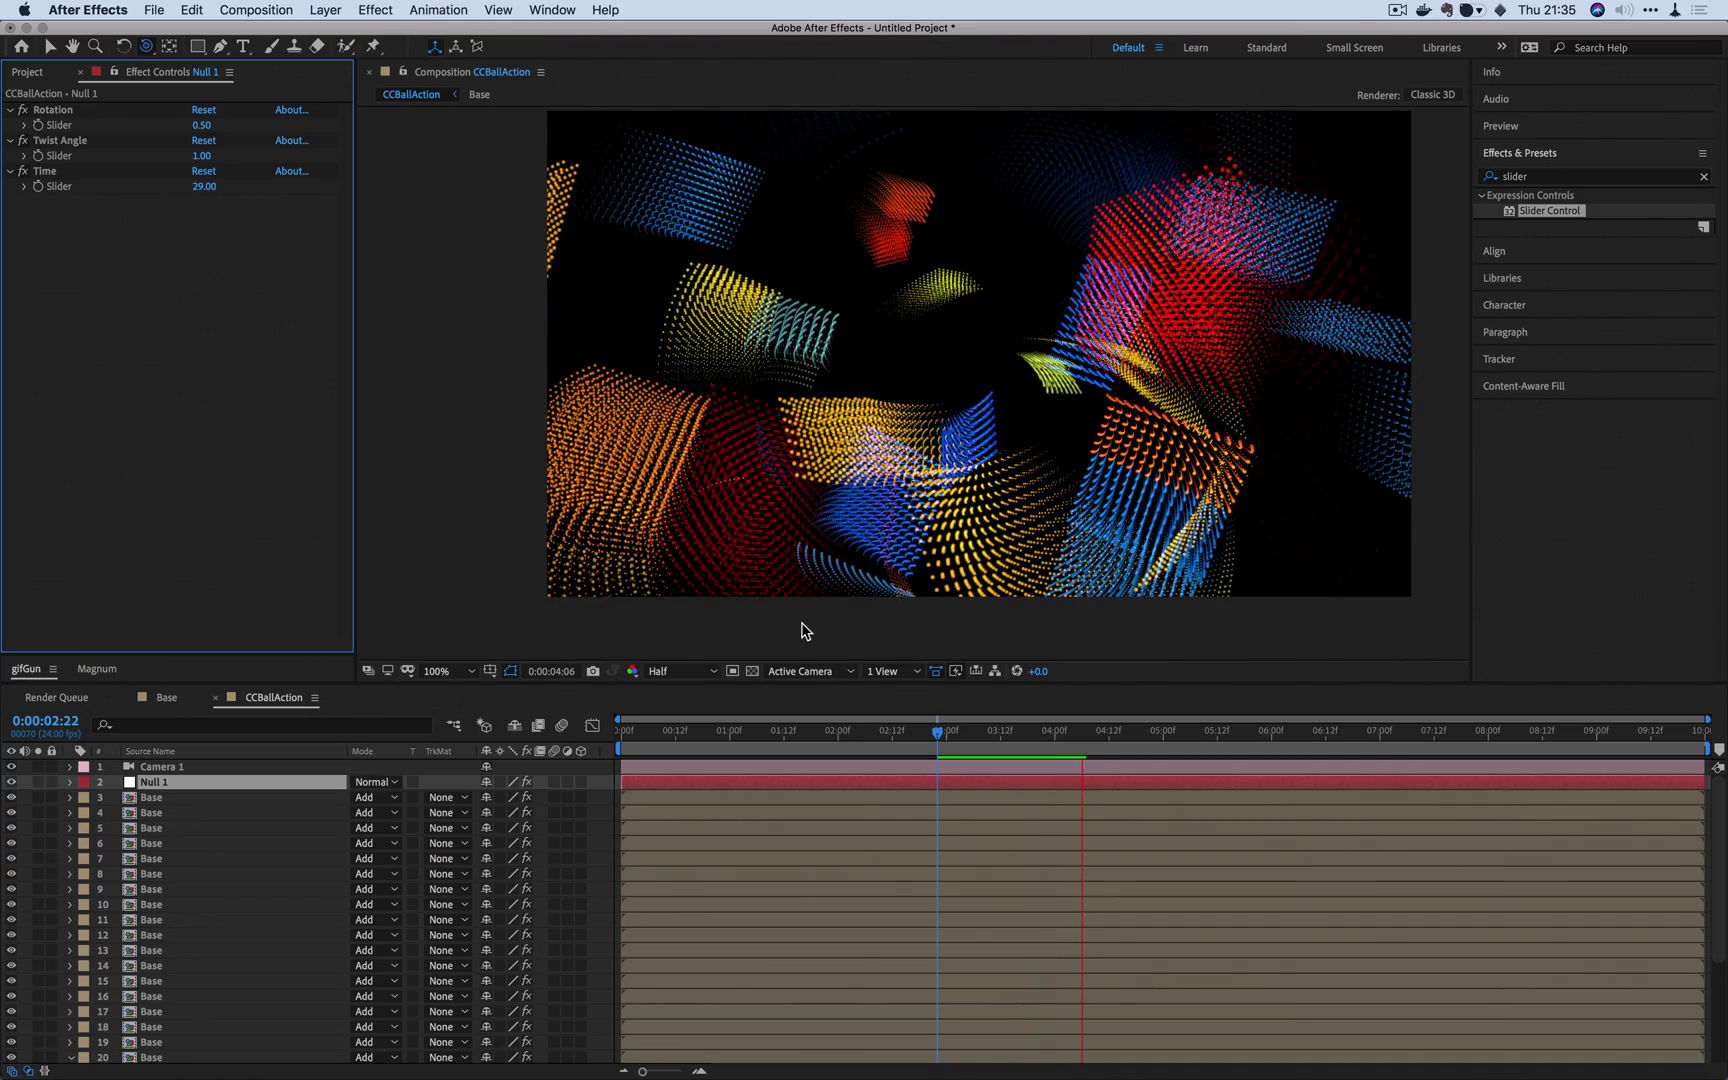
key("space")
left_click_drag(1097, 452, 1064, 420)
Step: Open the Base precomp and change the yellow Colorama Output Cycle point to pink
double_click(760, 905)
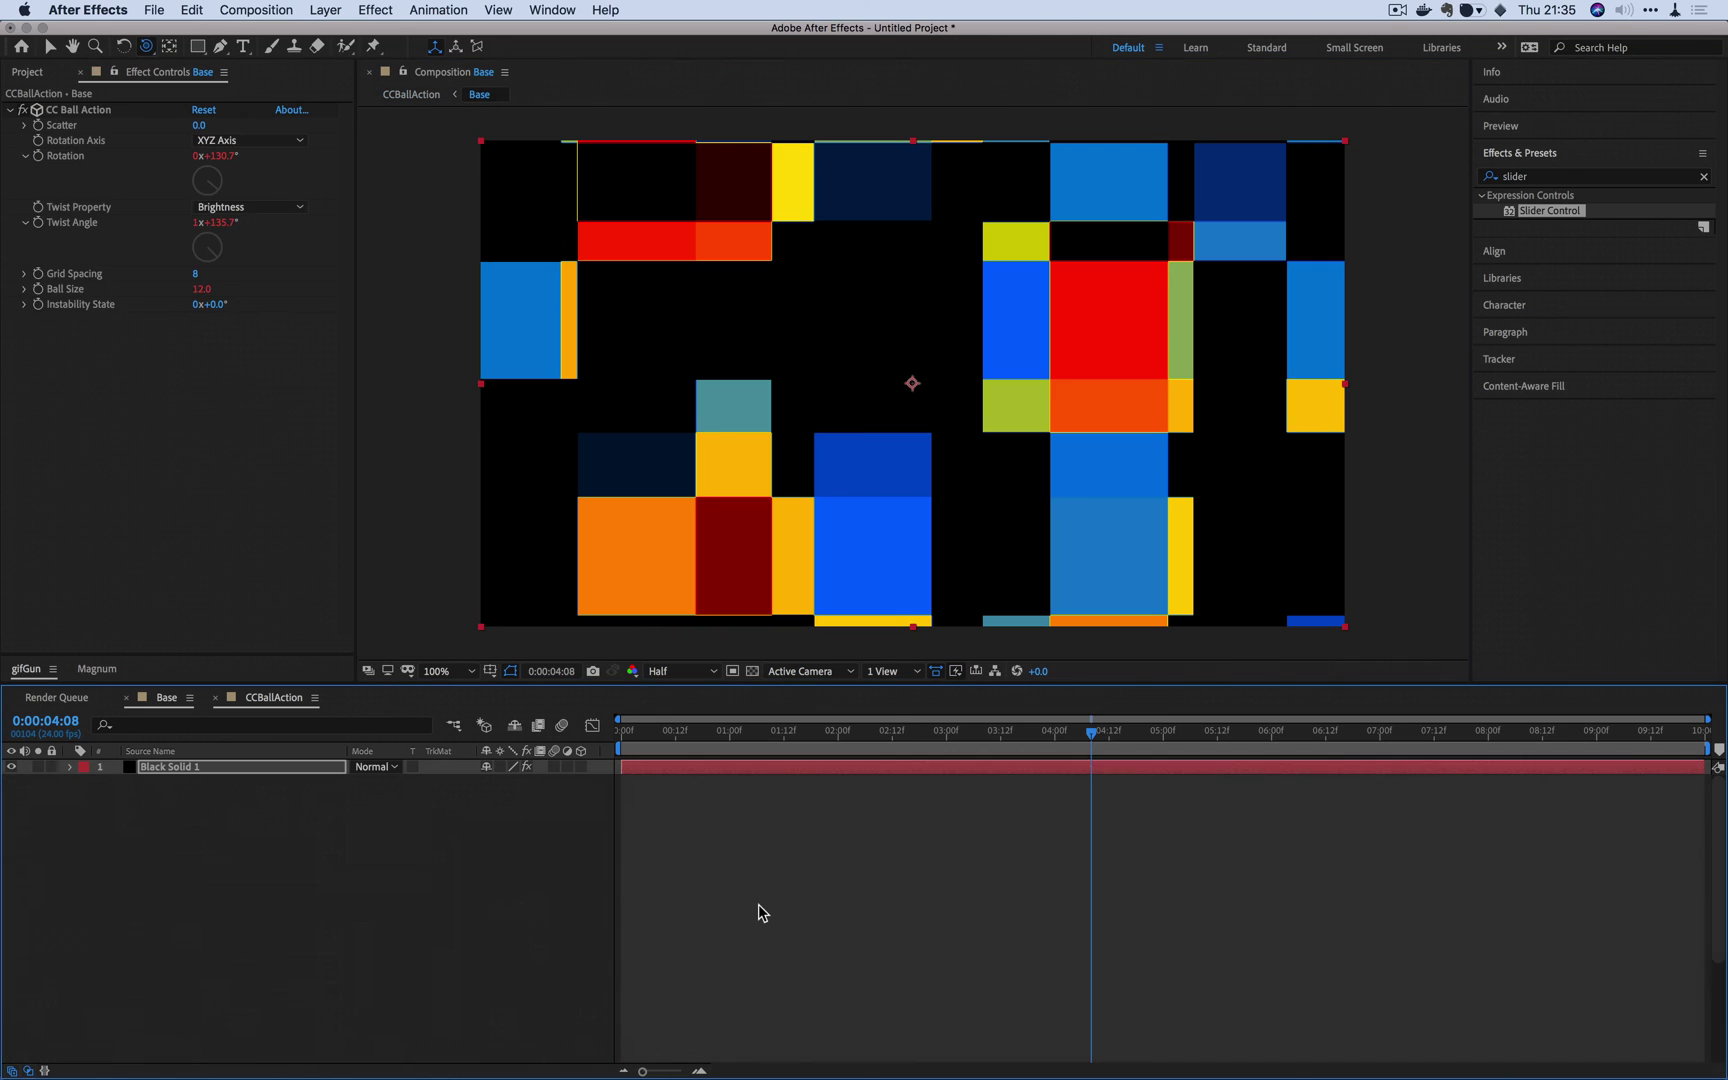
scroll(150, 530, "down", 4)
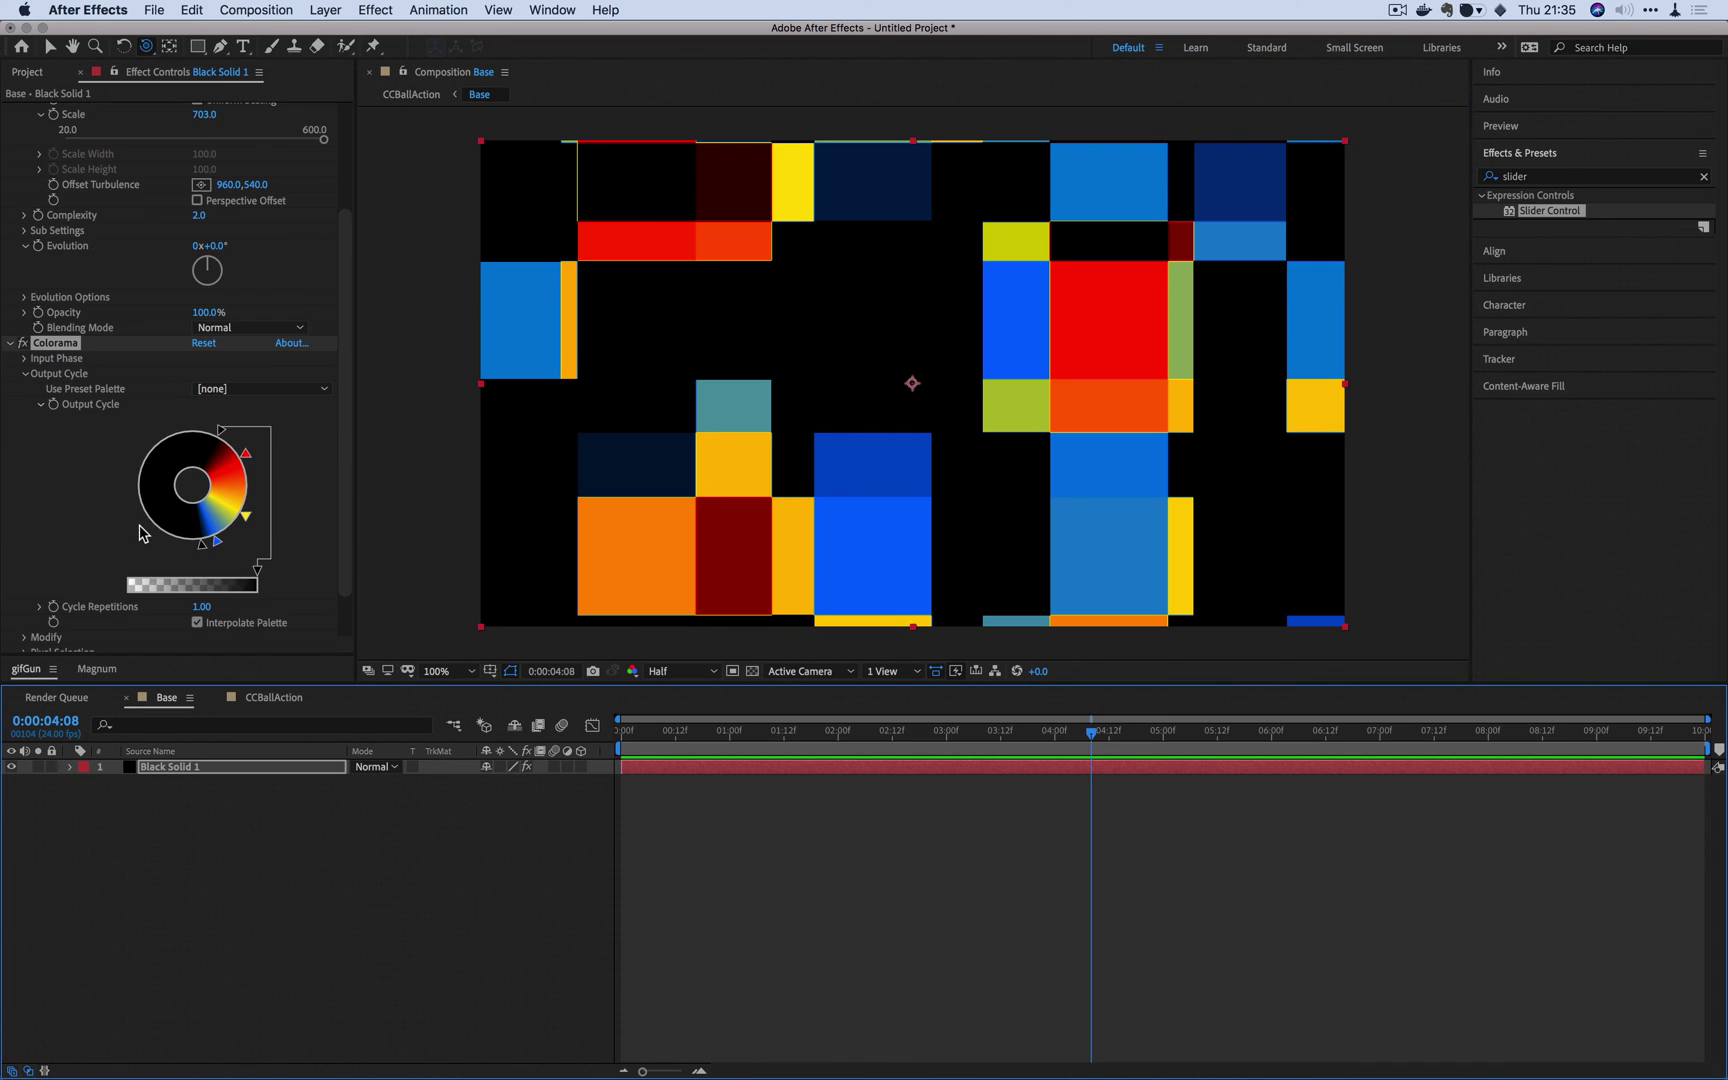
double_click(249, 548)
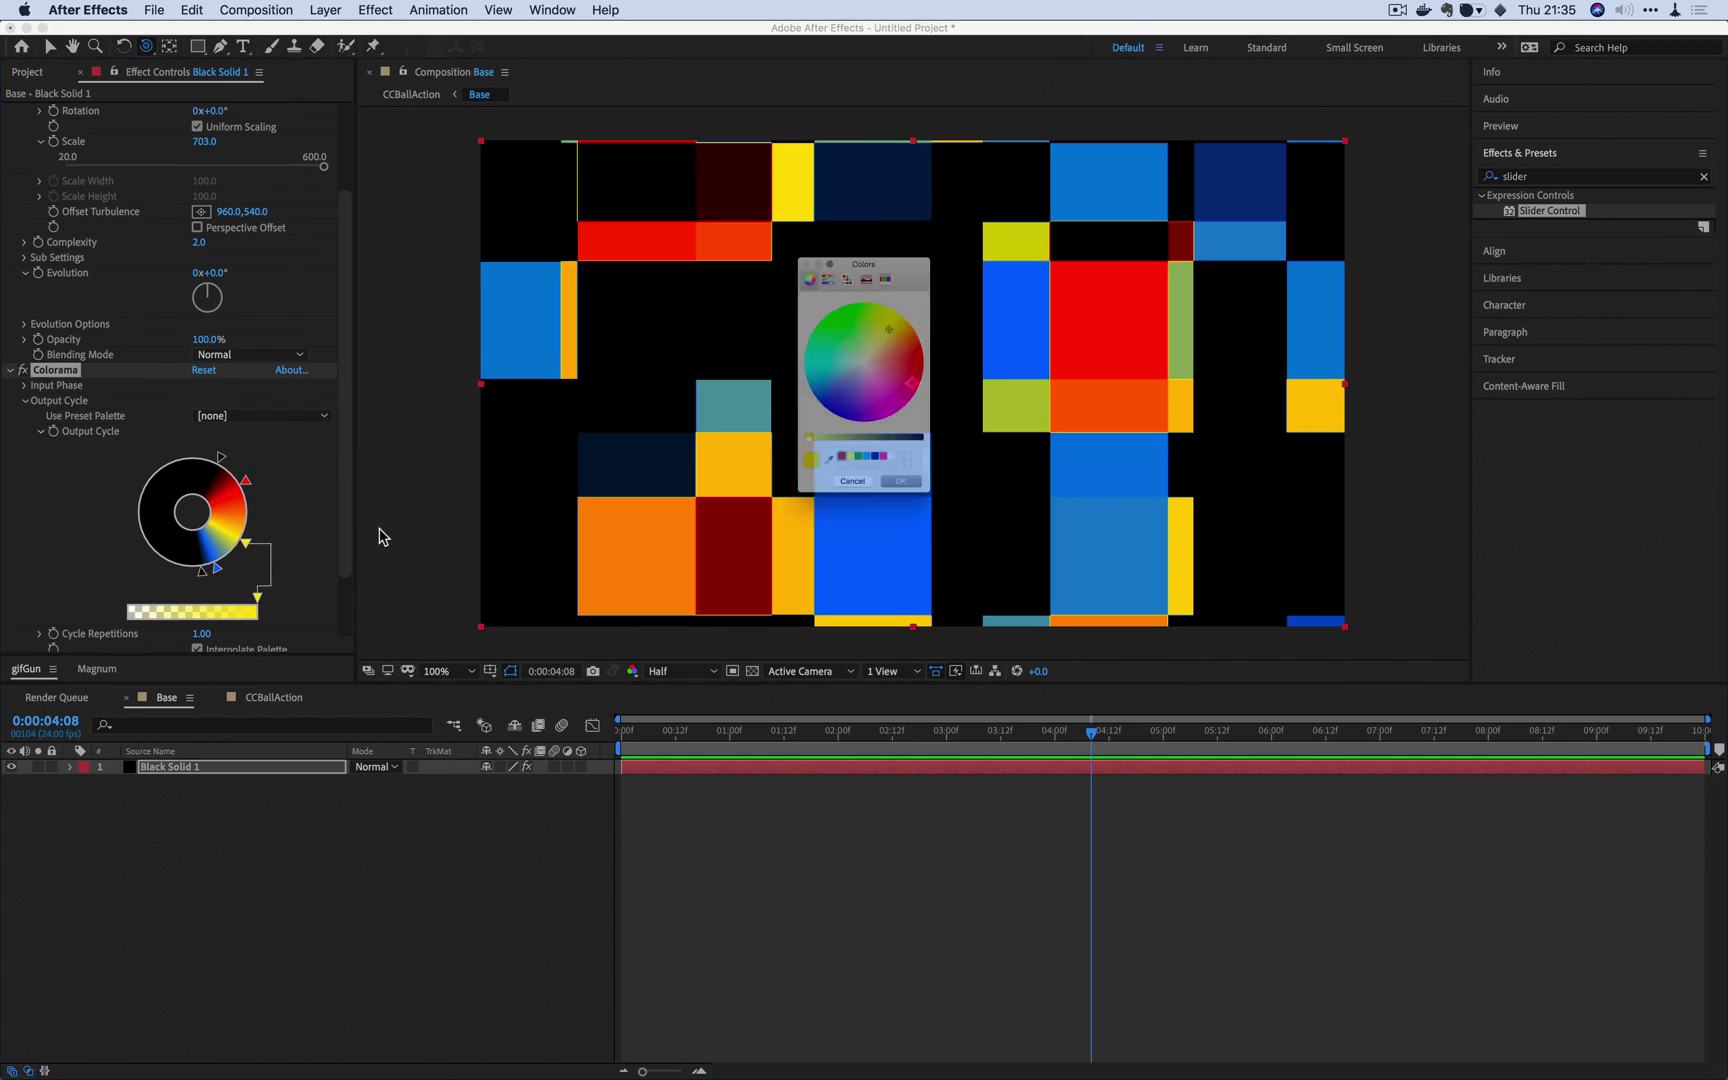
left_click(940, 393)
left_click(919, 537)
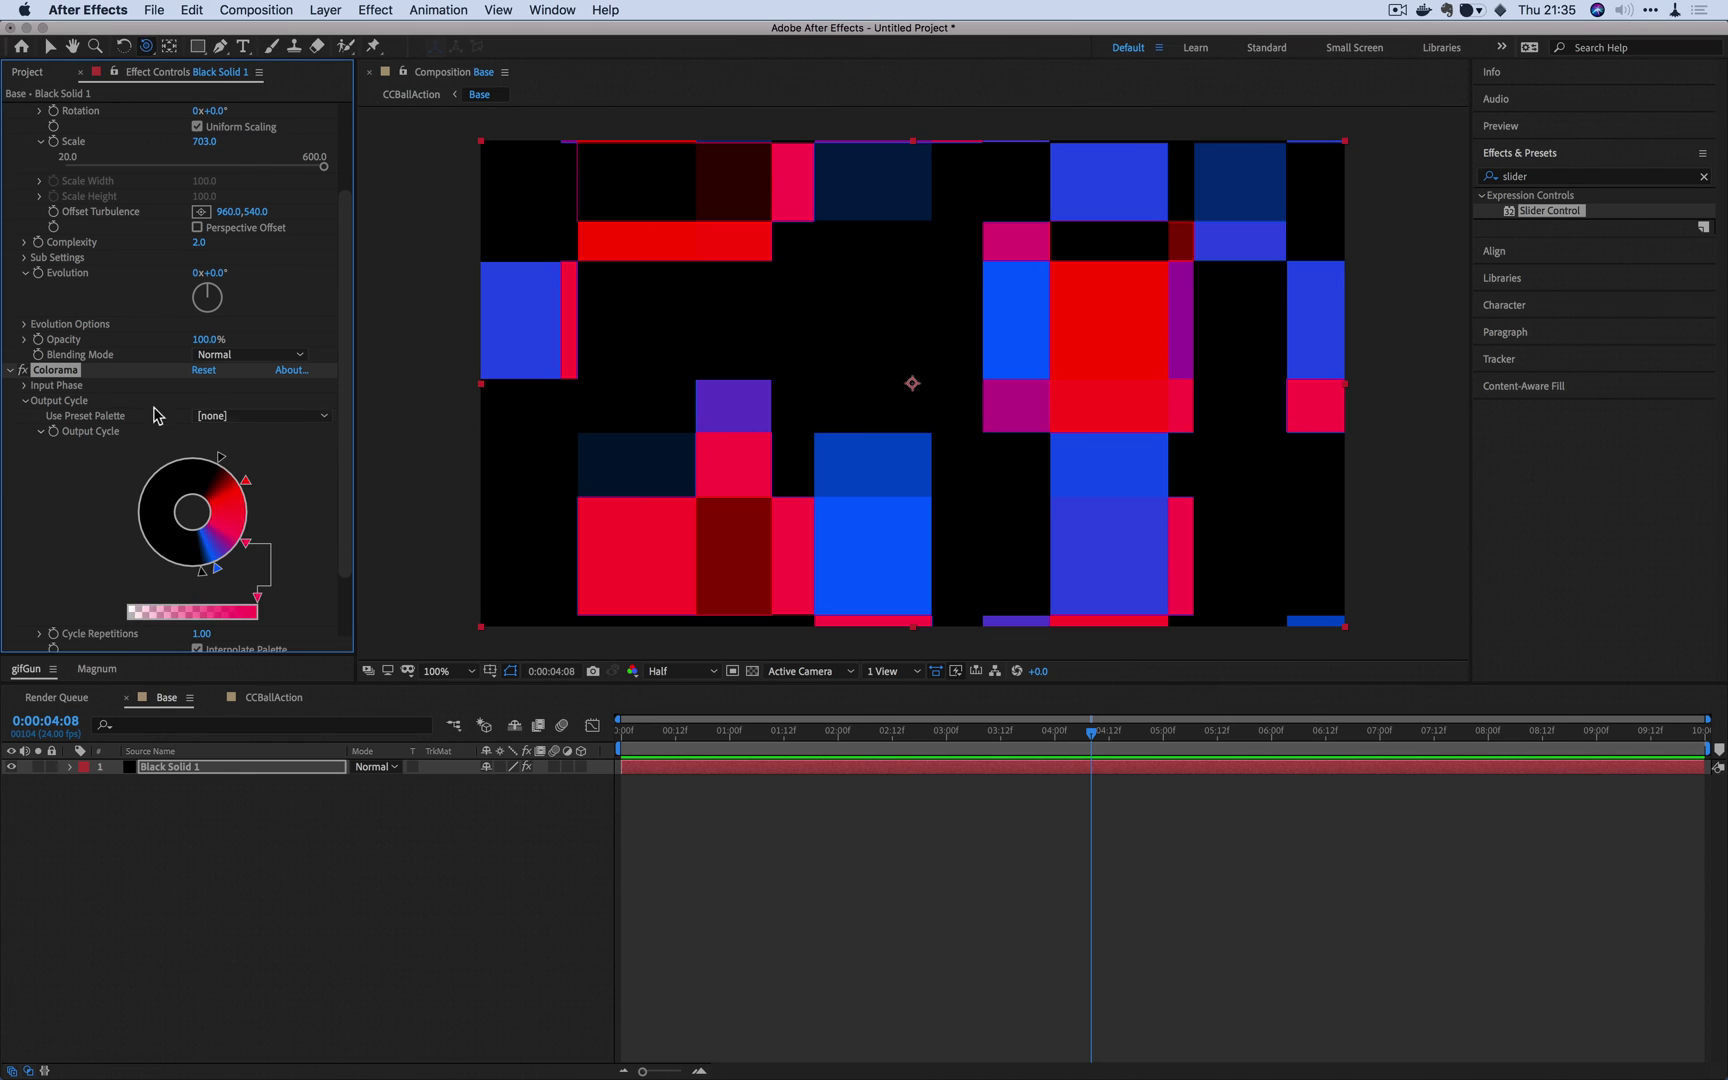
Step: Set the Fractal Noise type to Soft Linear
scroll(137, 468, "up", 4)
left_click(232, 141)
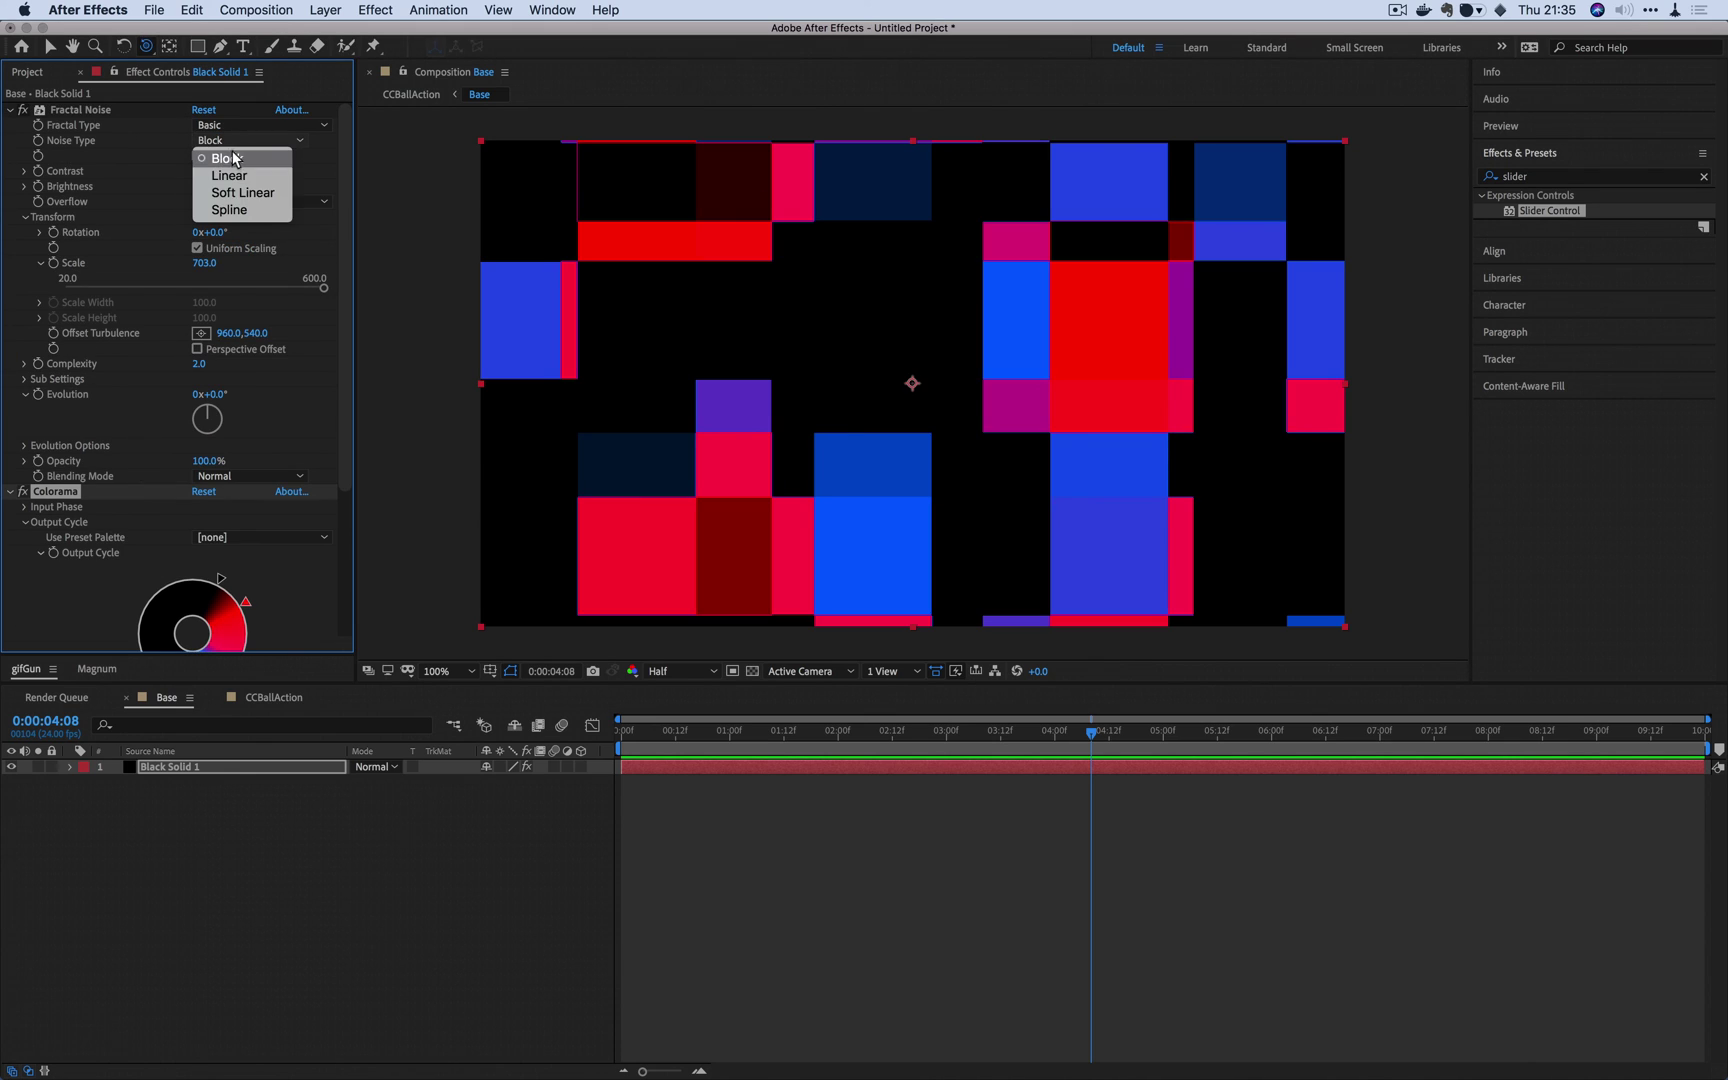
left_click(242, 192)
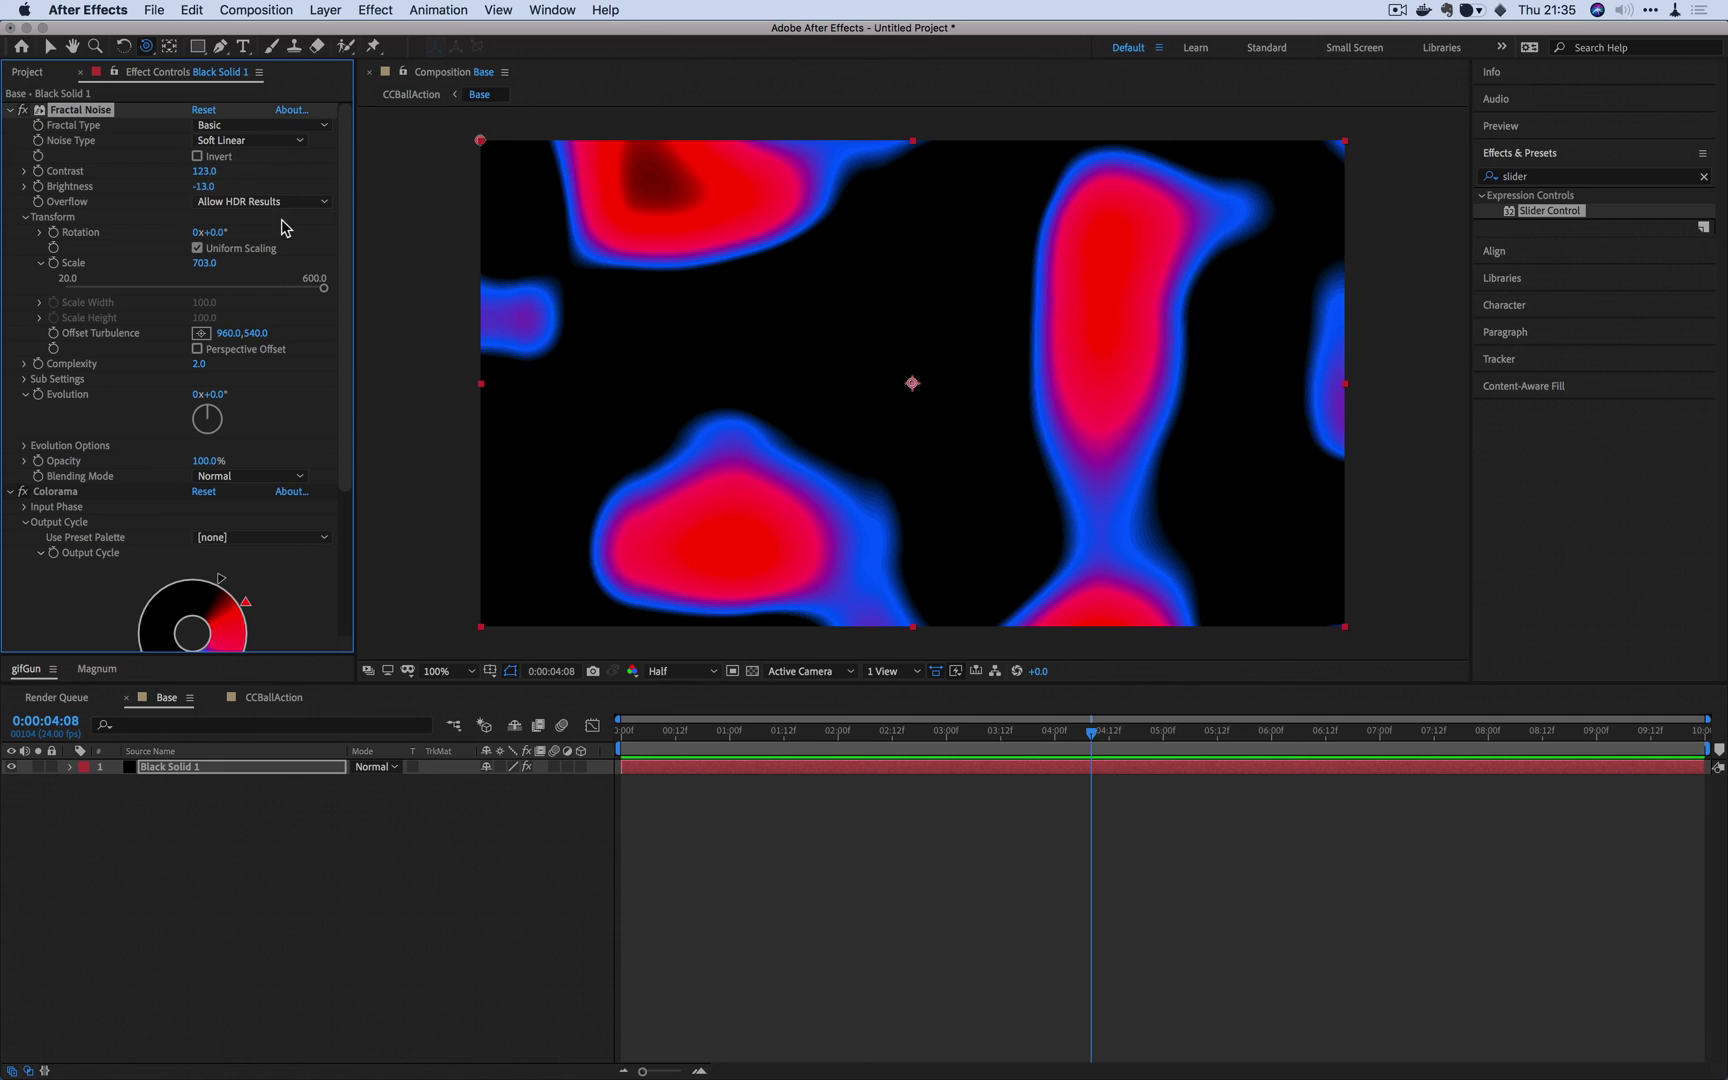
Step: Add two colour points to the Colorama Output Cycle and shift the blue point to rebalance colours
left_click(222, 585)
scroll(212, 605, "down", 3)
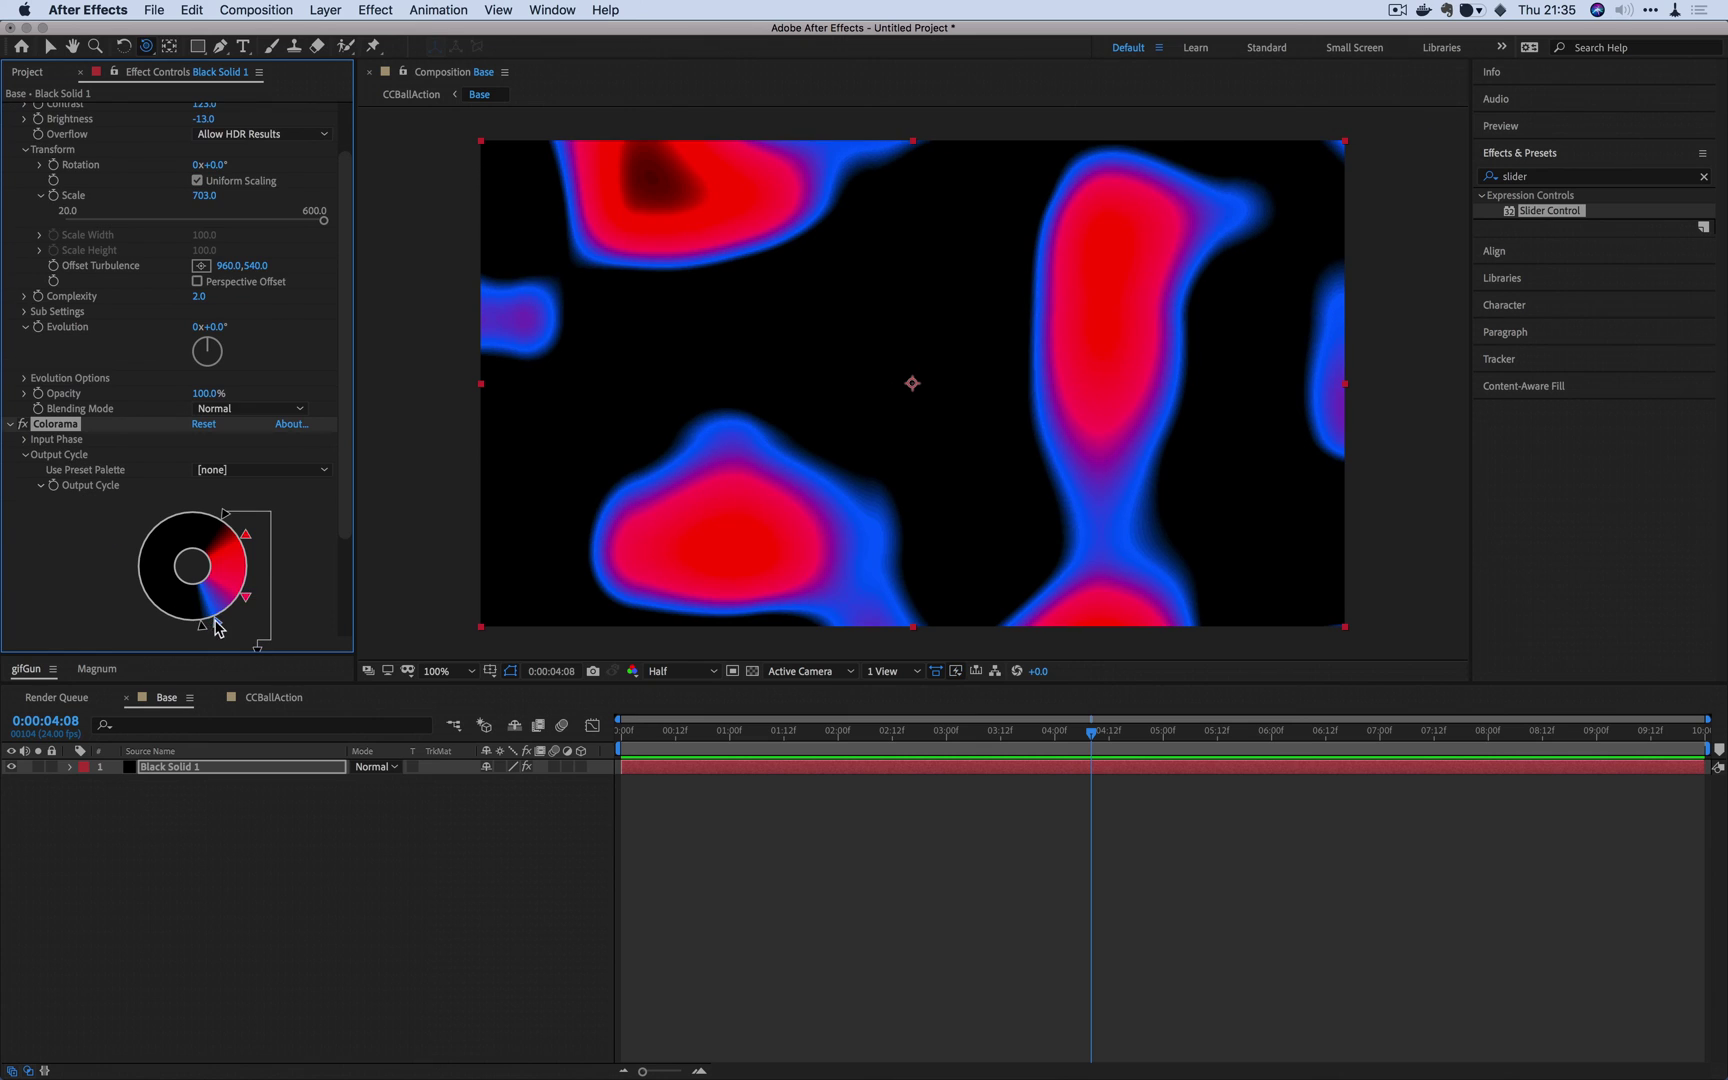
left_click(219, 627)
left_click(221, 626)
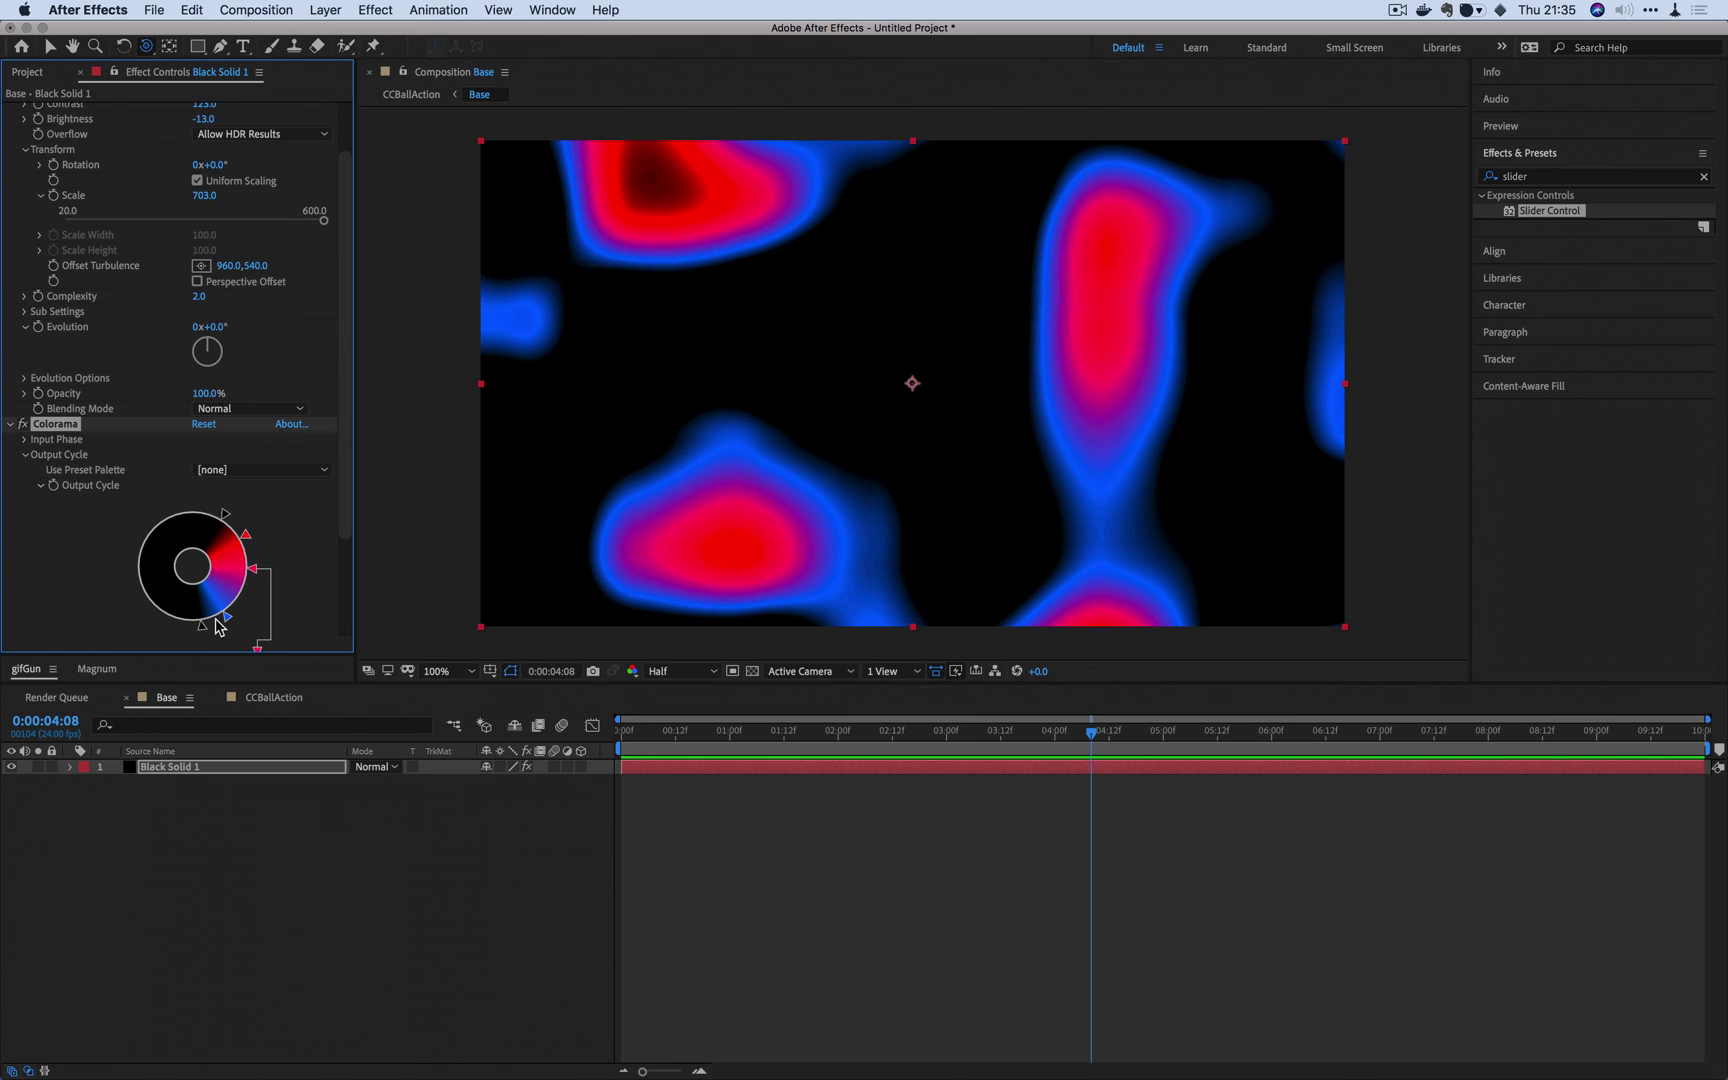
left_click_drag(238, 608, 194, 624)
Step: Preview and scrub the recoloured particles in the CCBallAction composition
left_click(275, 697)
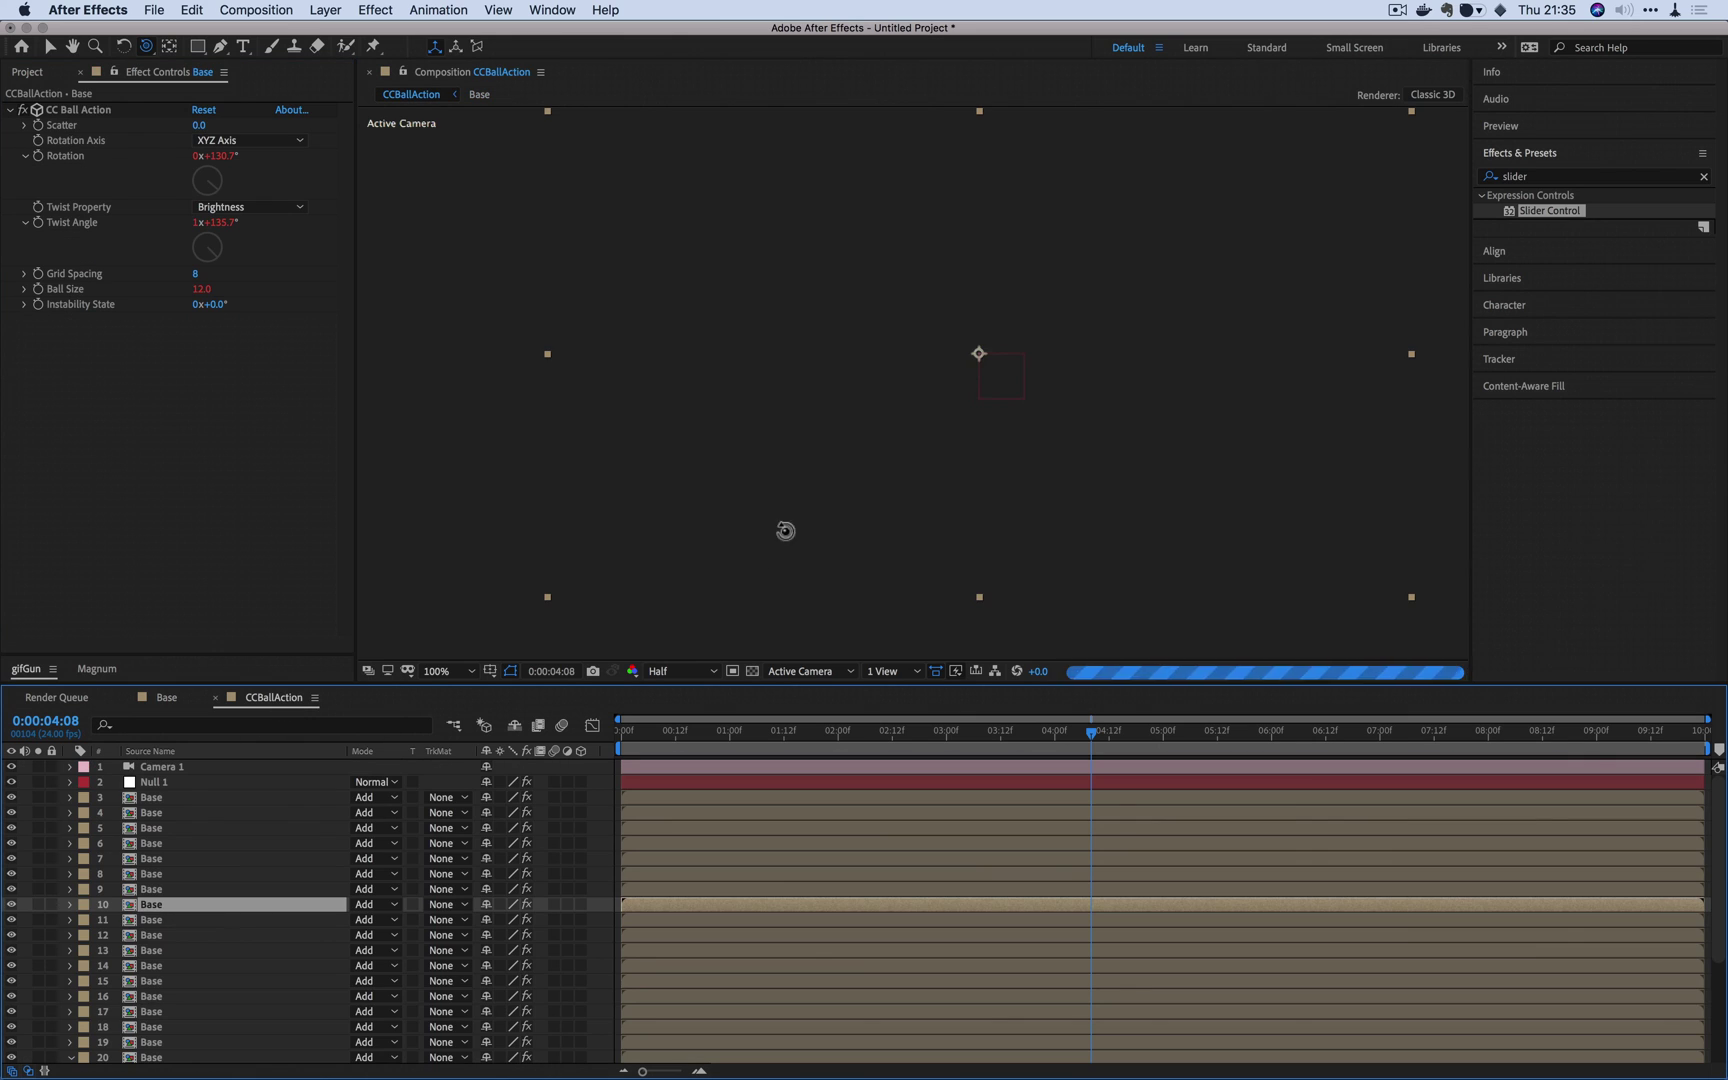
key("space")
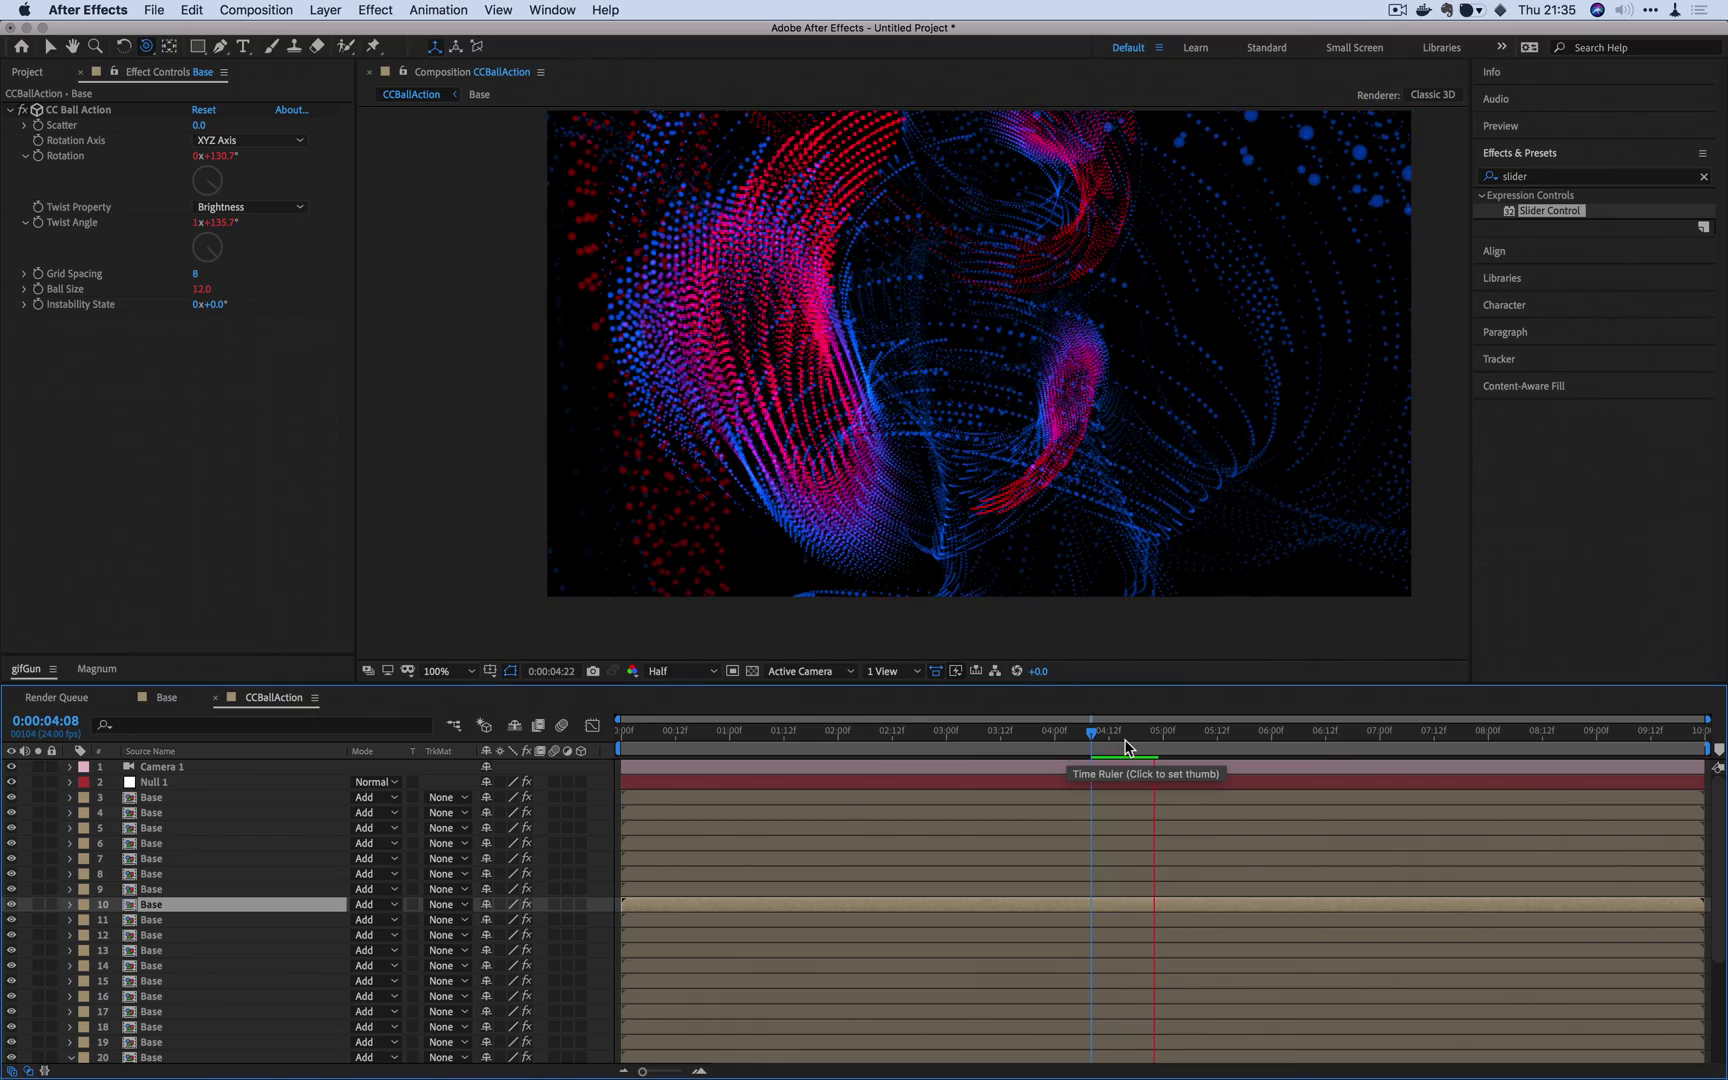
left_click_drag(1126, 742, 1556, 738)
Step: Orbit the camera to look head-on down the tunnel, then deselect it
key("c")
left_click(1066, 422)
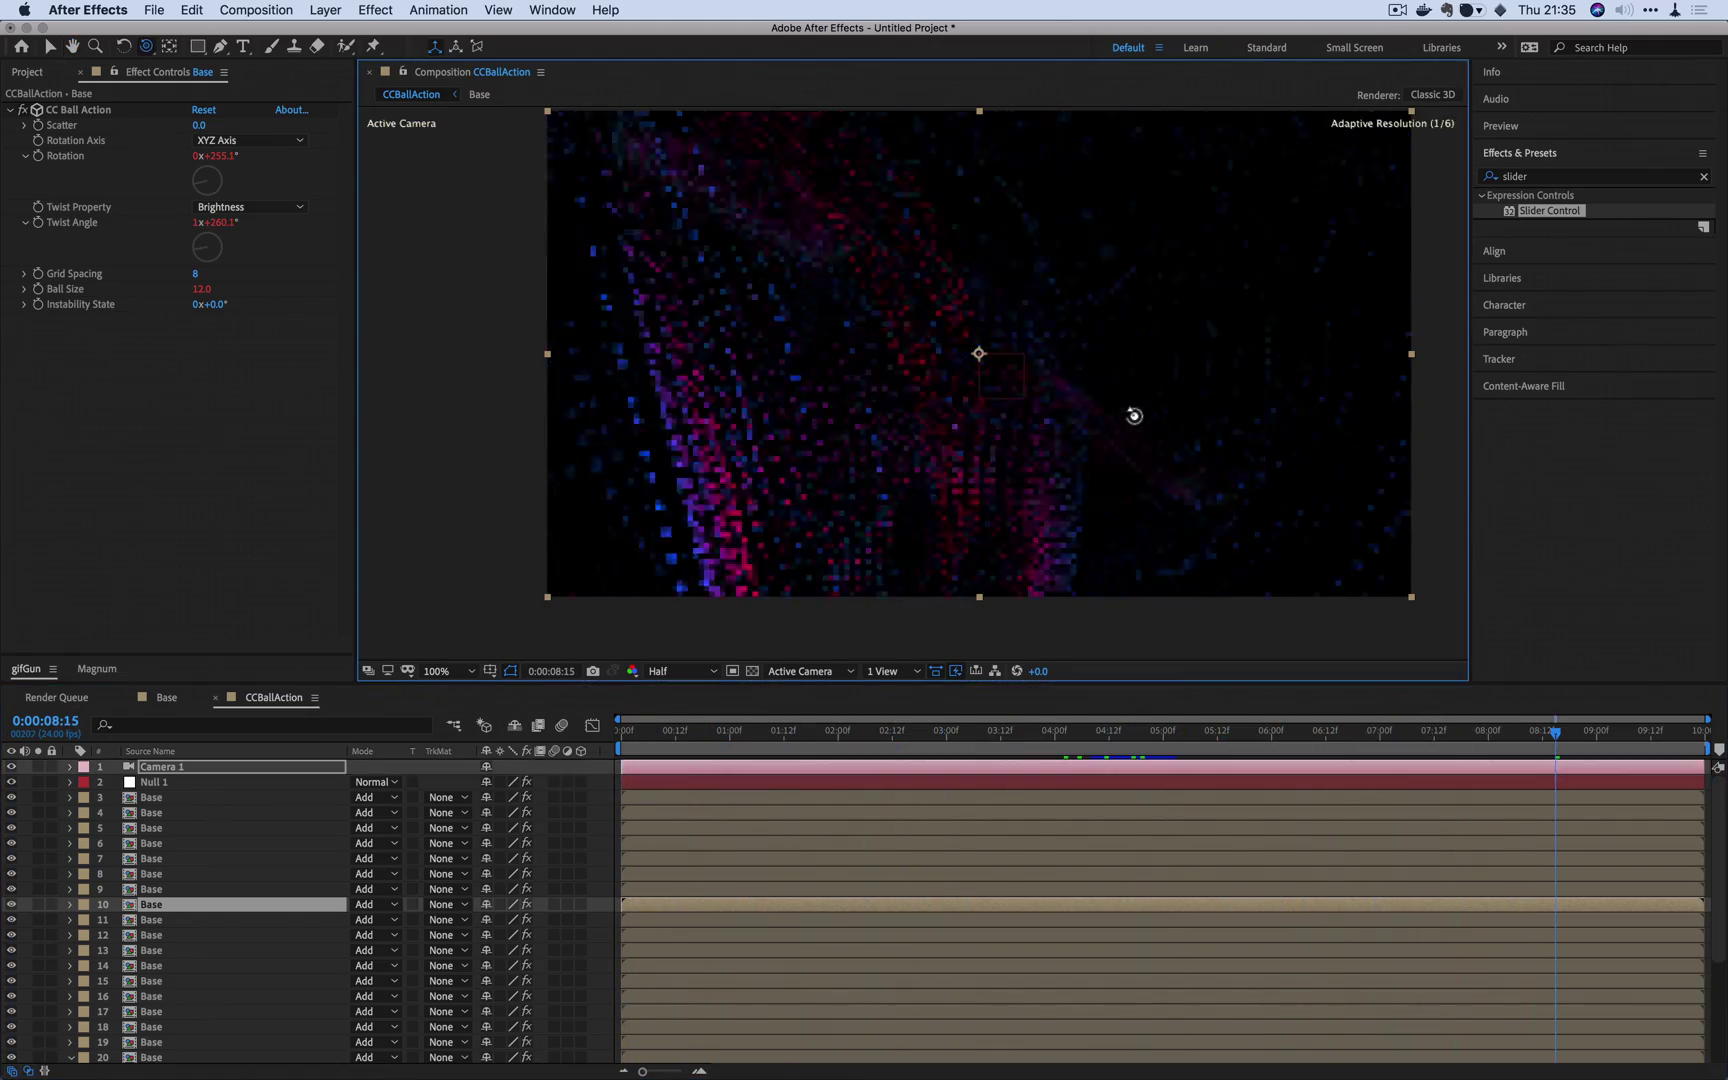
left_click_drag(1163, 411, 1165, 410)
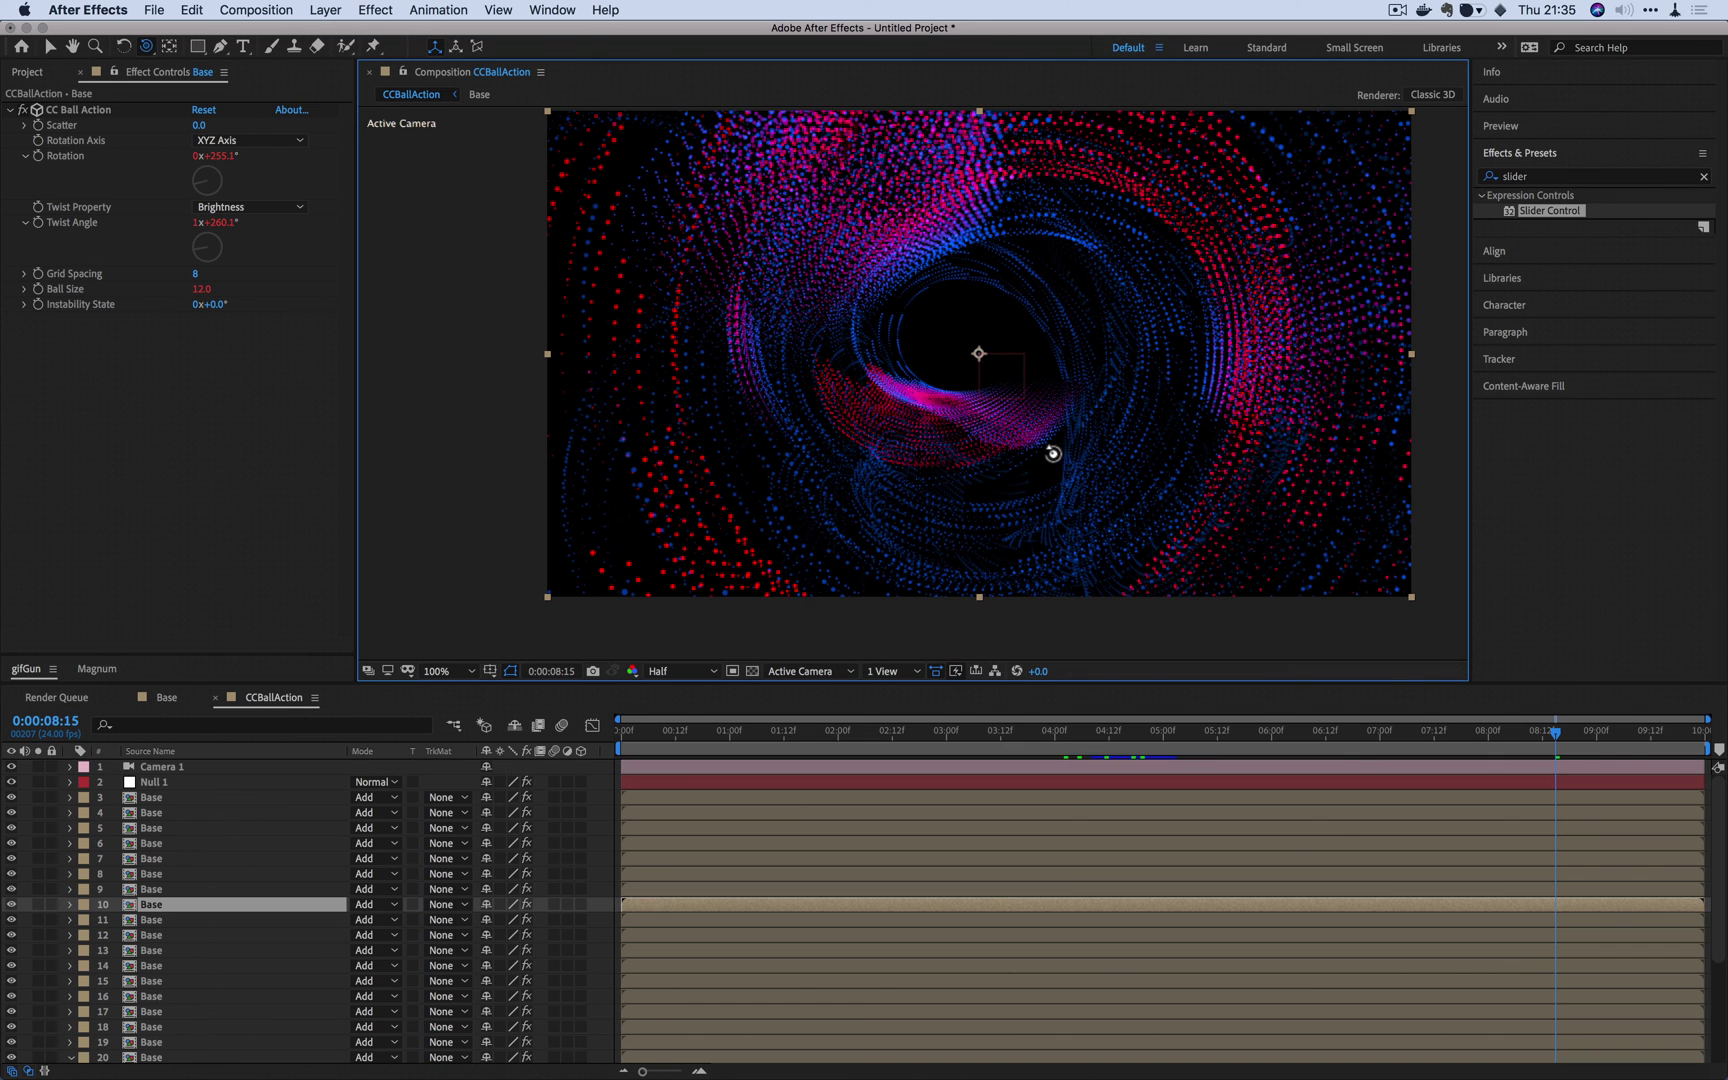
left_click(1080, 425)
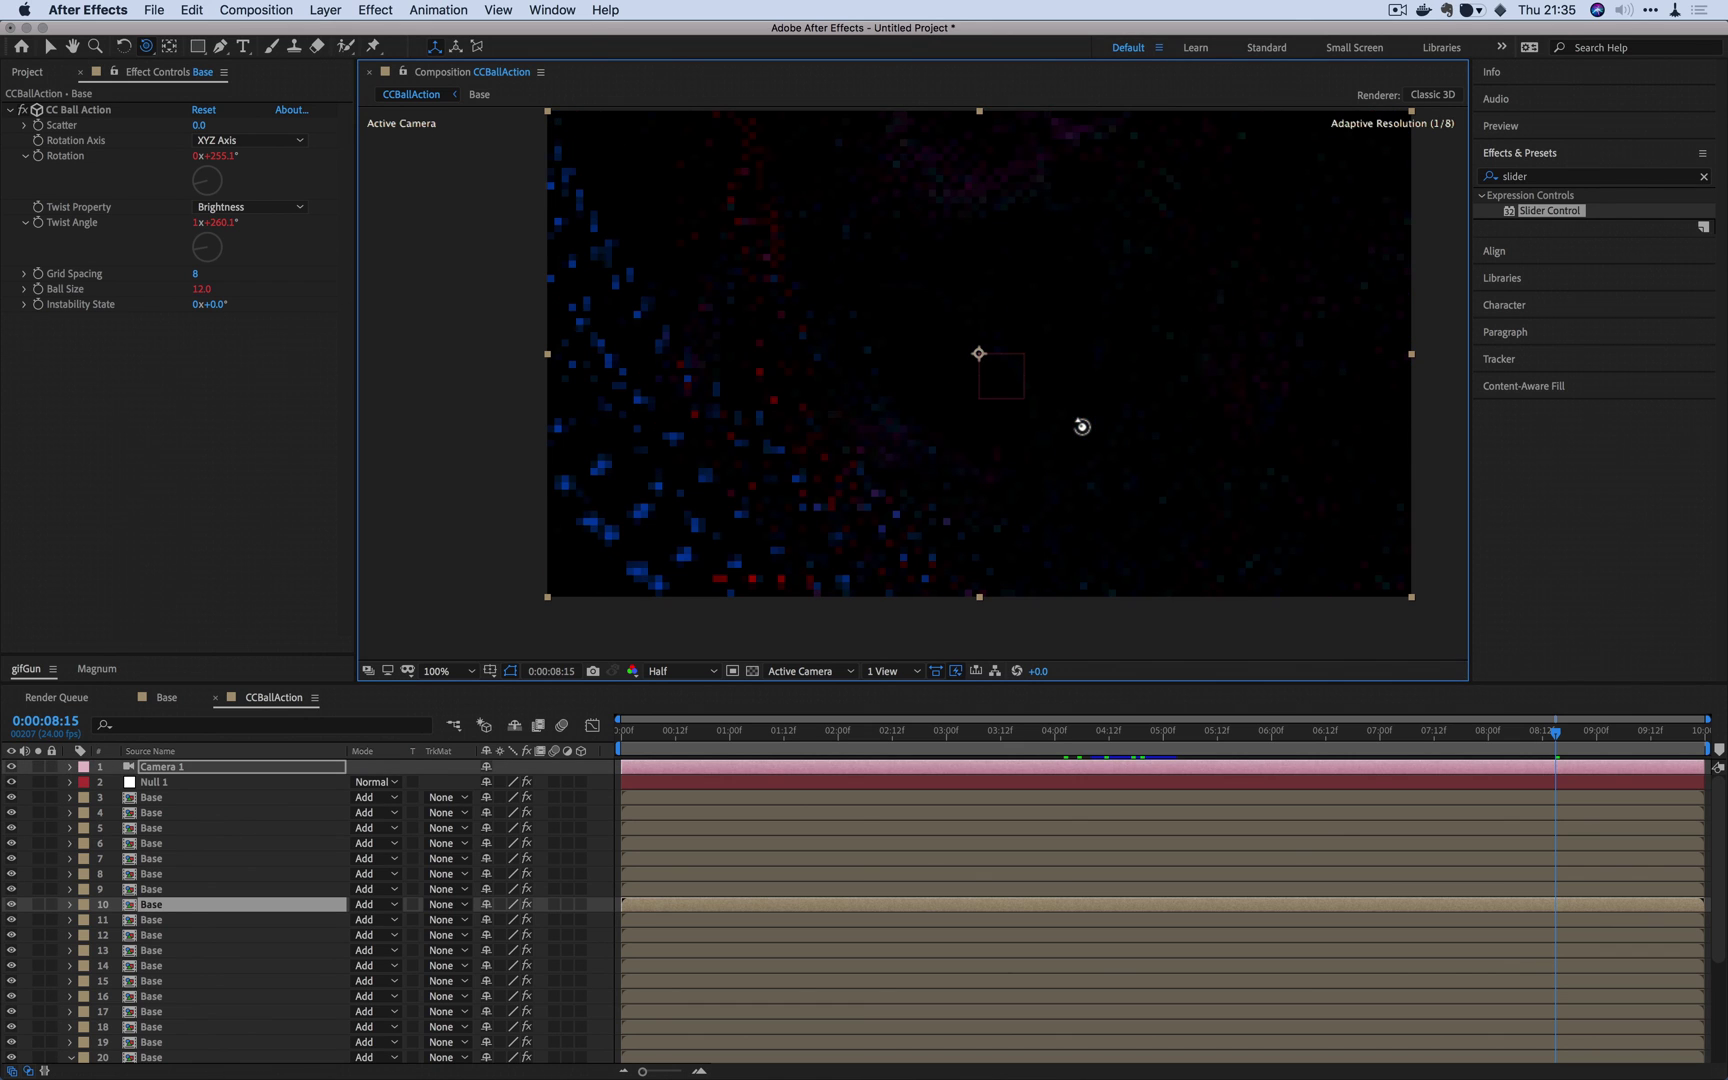
left_click(1077, 426)
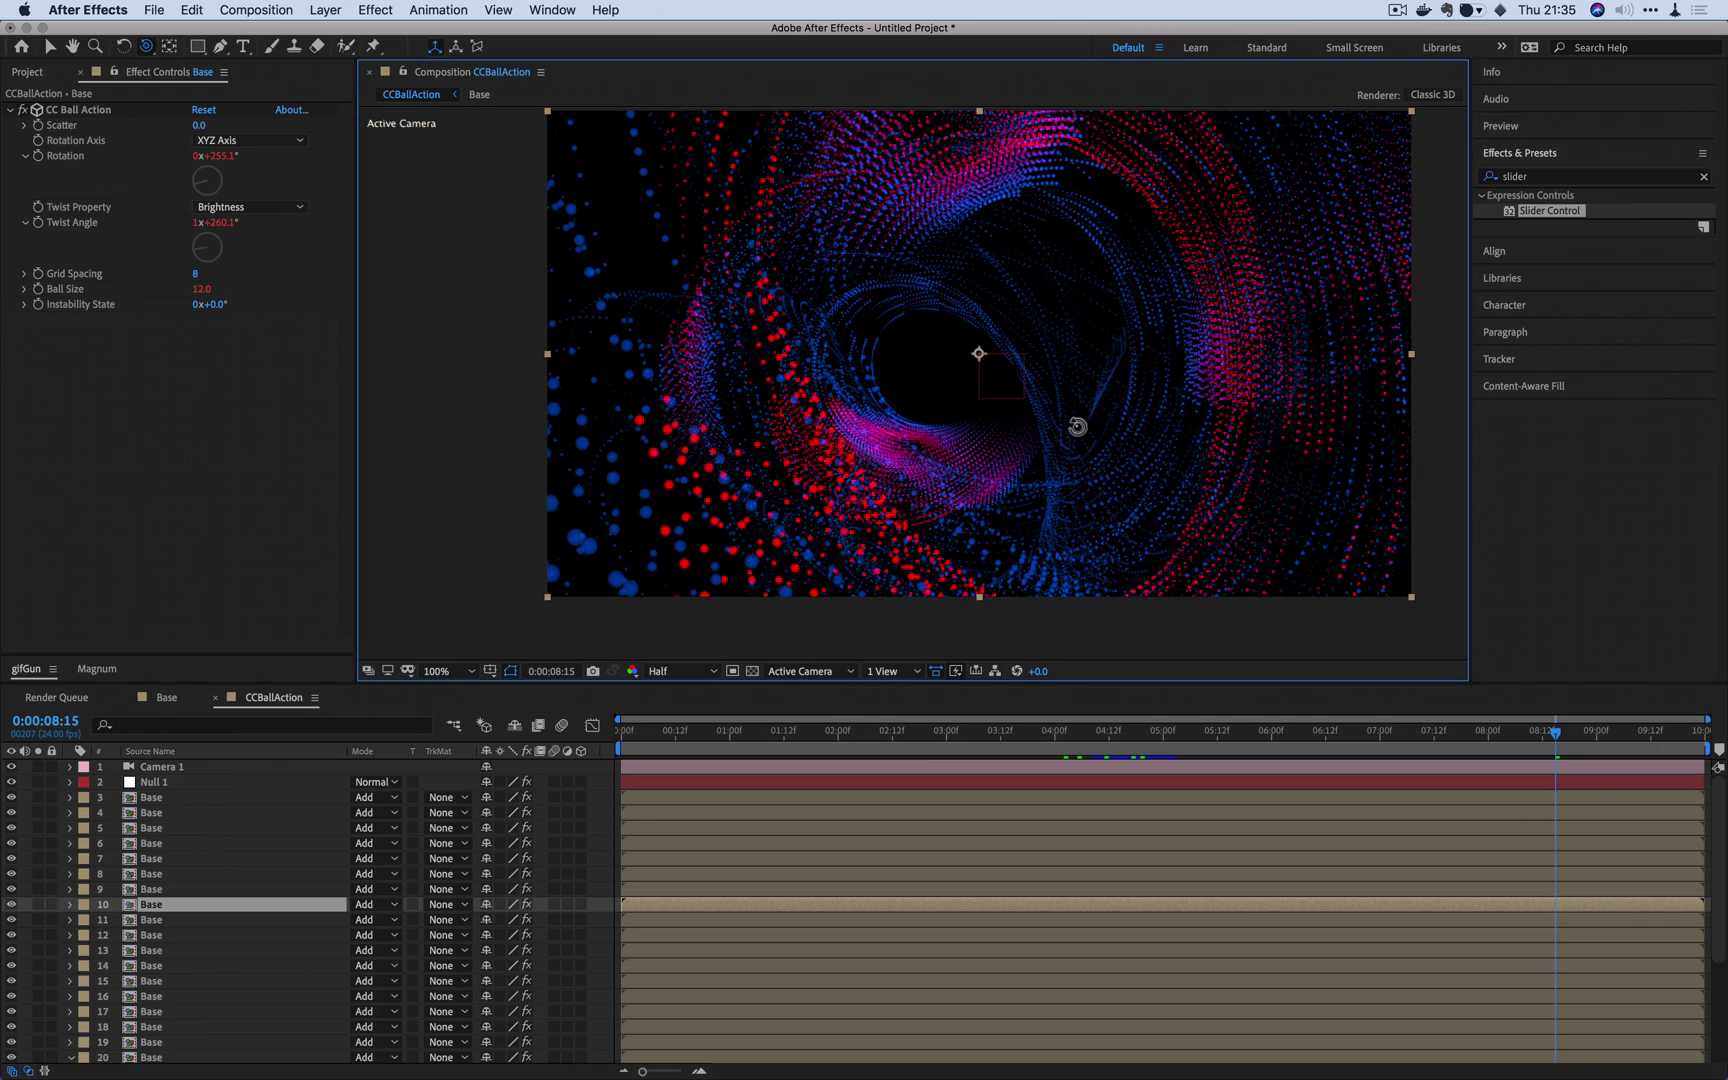
Step: Preview the swirling tunnel and set the current time to 8:18
key("space")
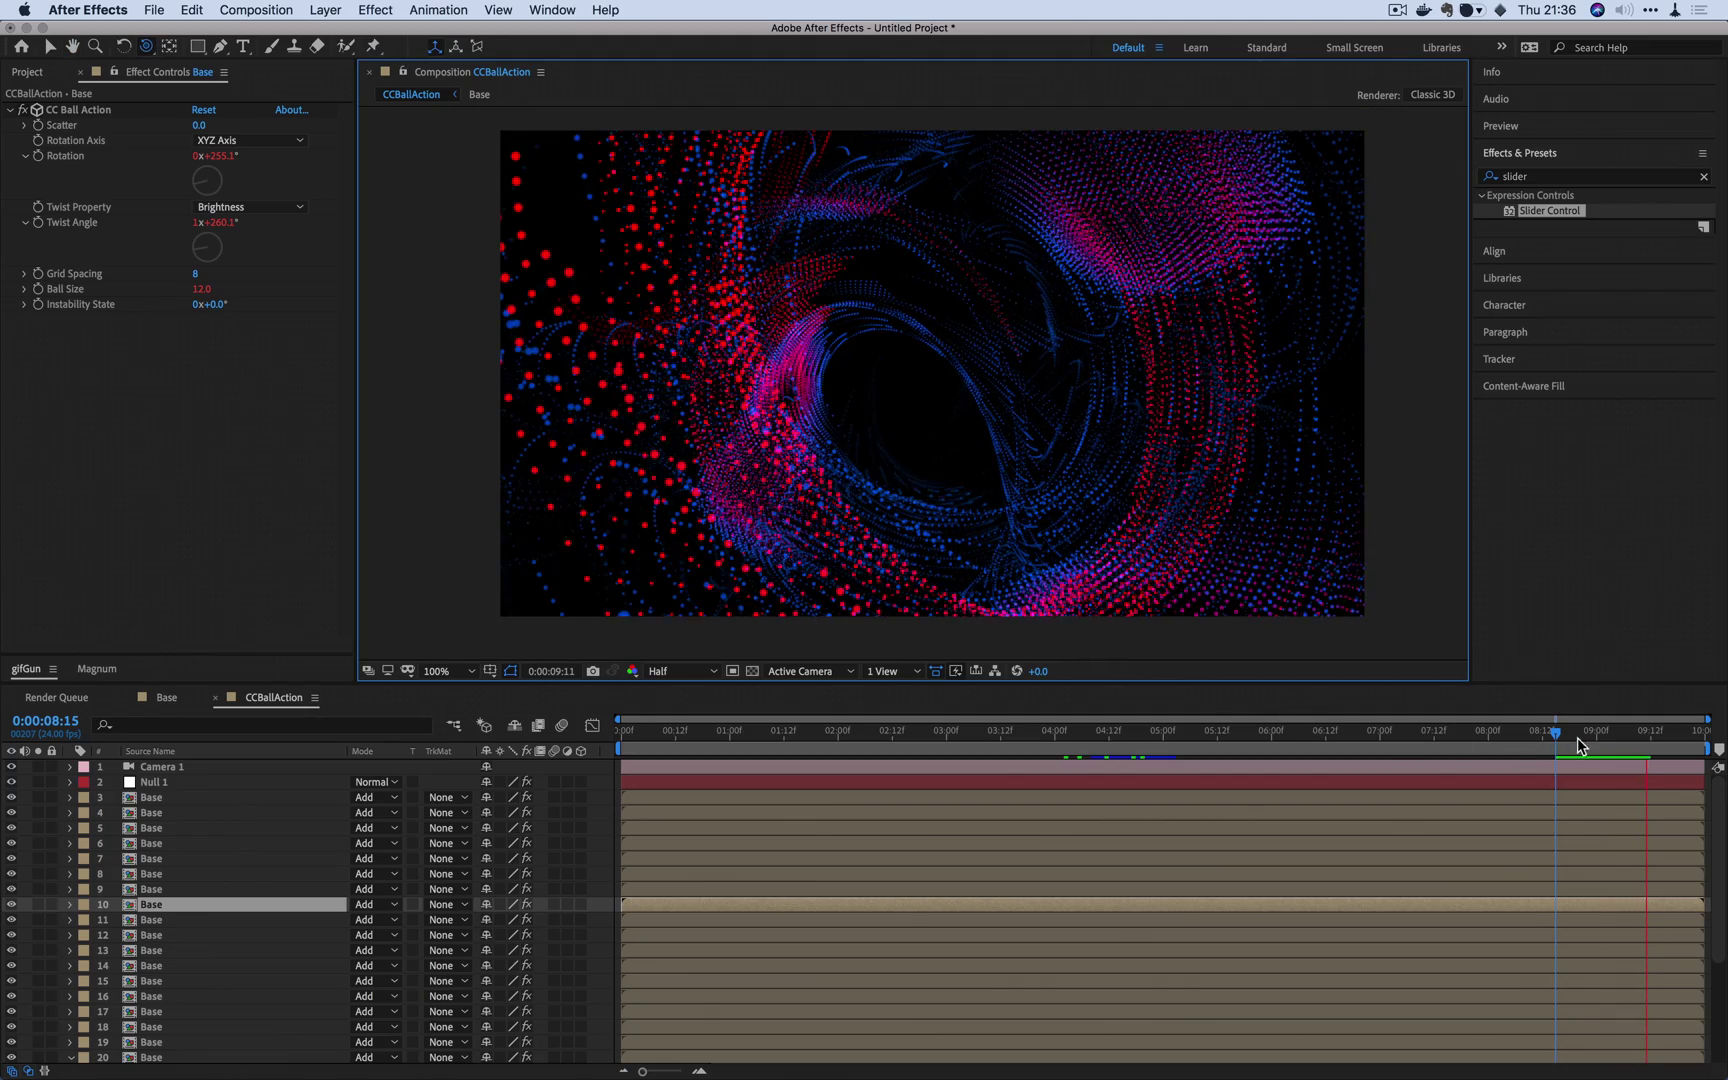
key("space")
left_click(1571, 734)
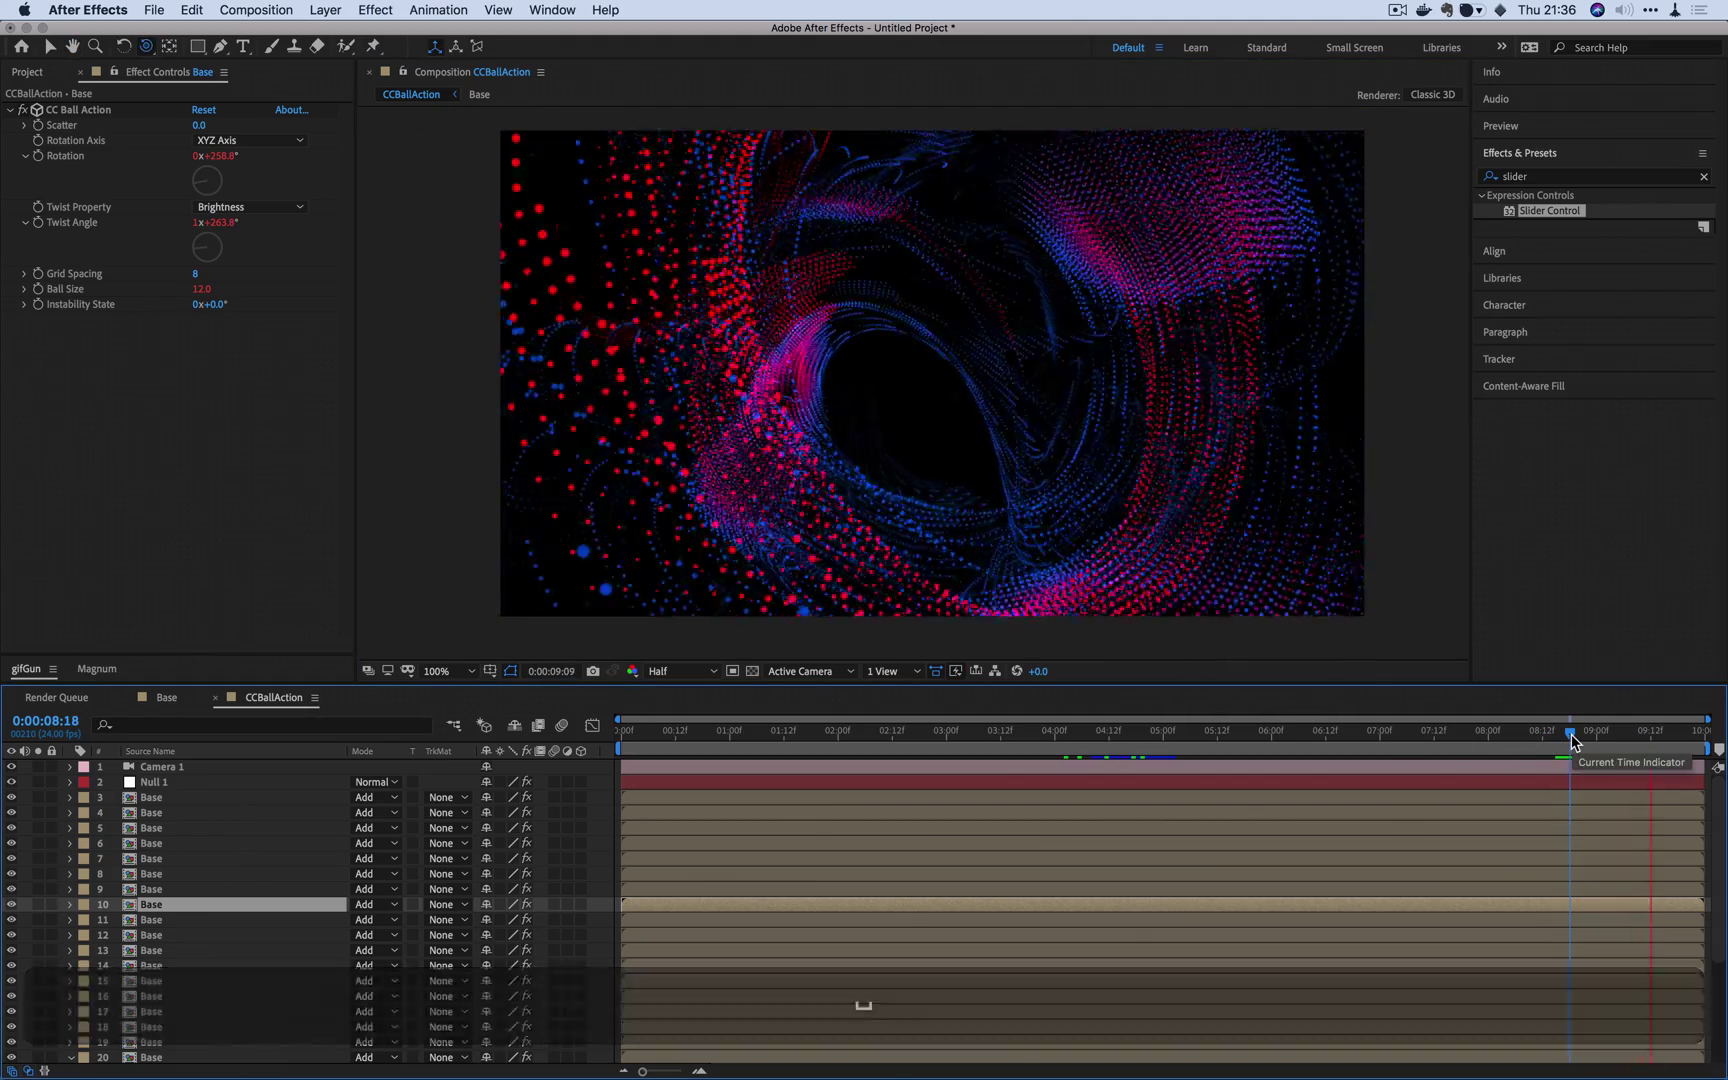